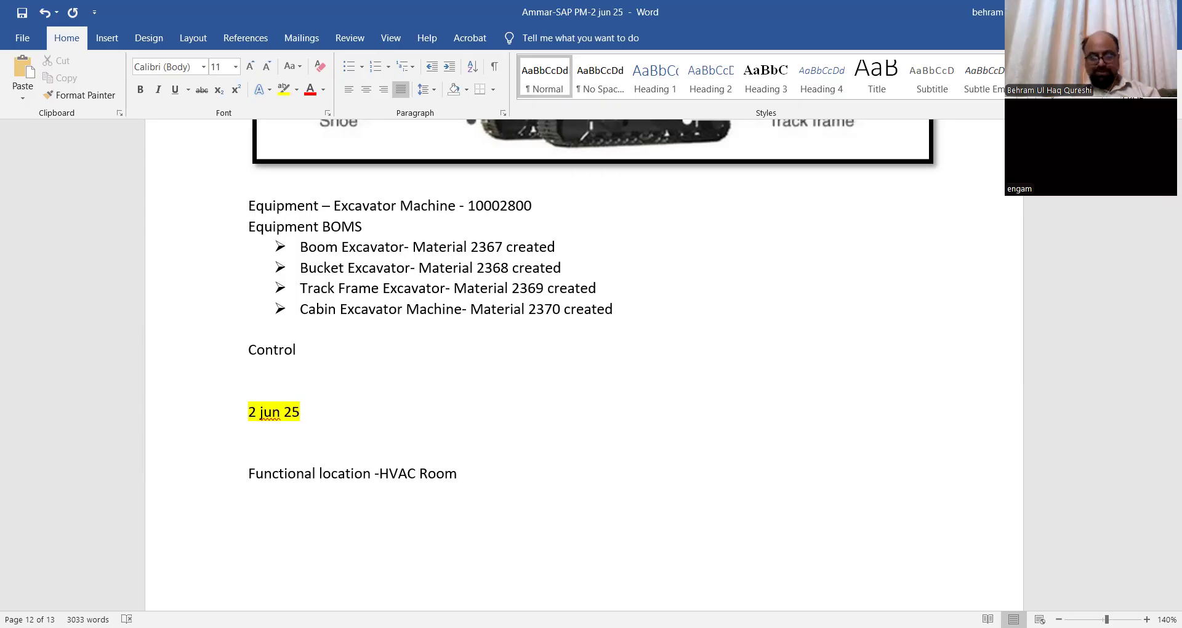
Step: Complete the line below the excavator BOM list as "Control key PM01- internal maintenance", correcting the spelling of the last word
{"action": "type", "text": "y P"}
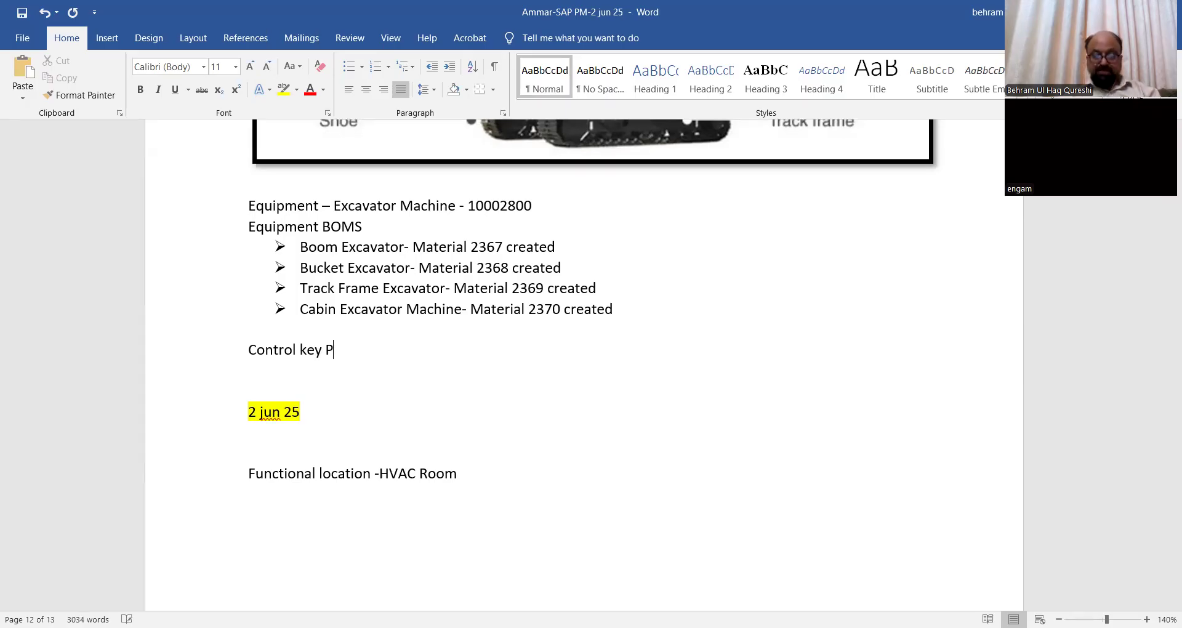
{"action": "type", "text": "M01-"}
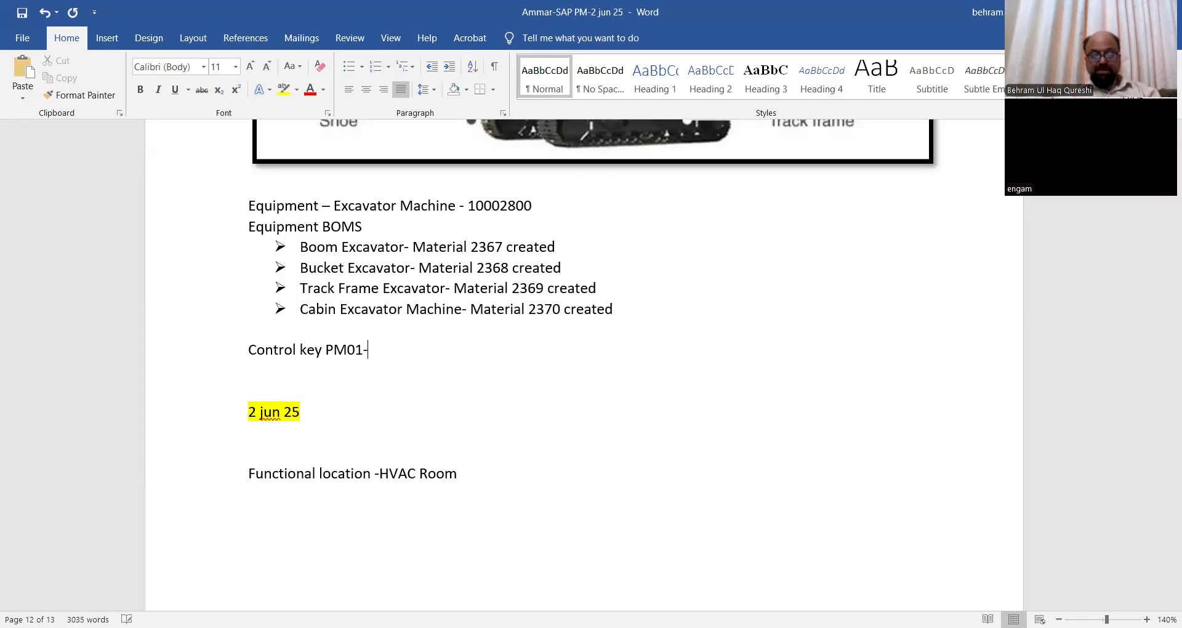
{"action": "type", "text": " internal "}
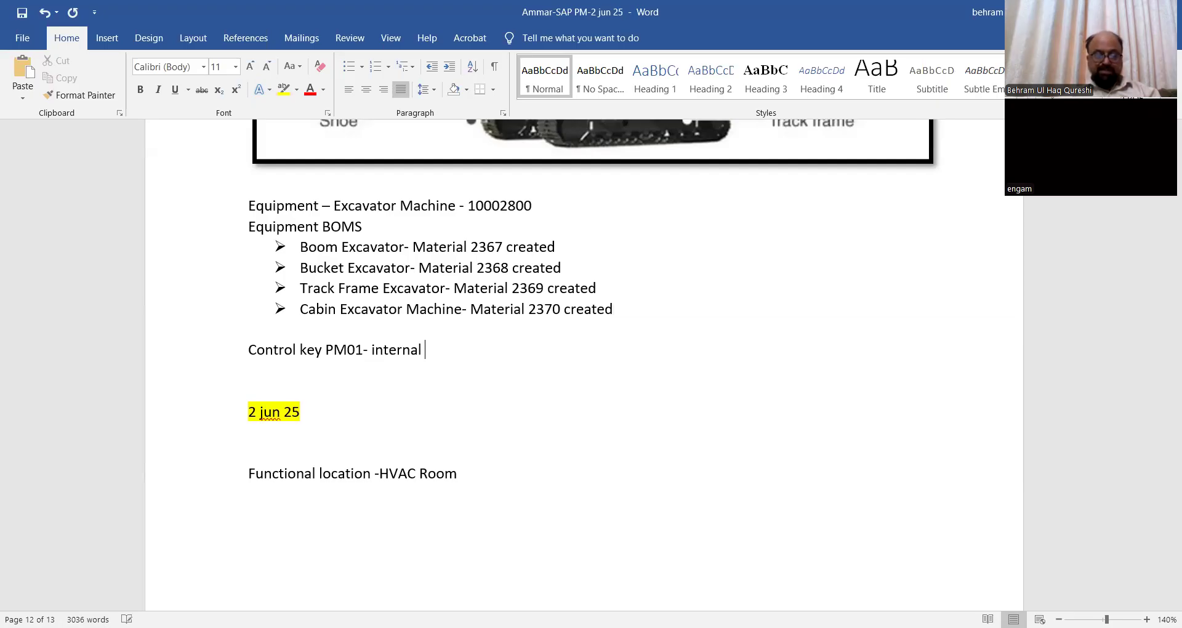
{"action": "type", "text": "maintainence"}
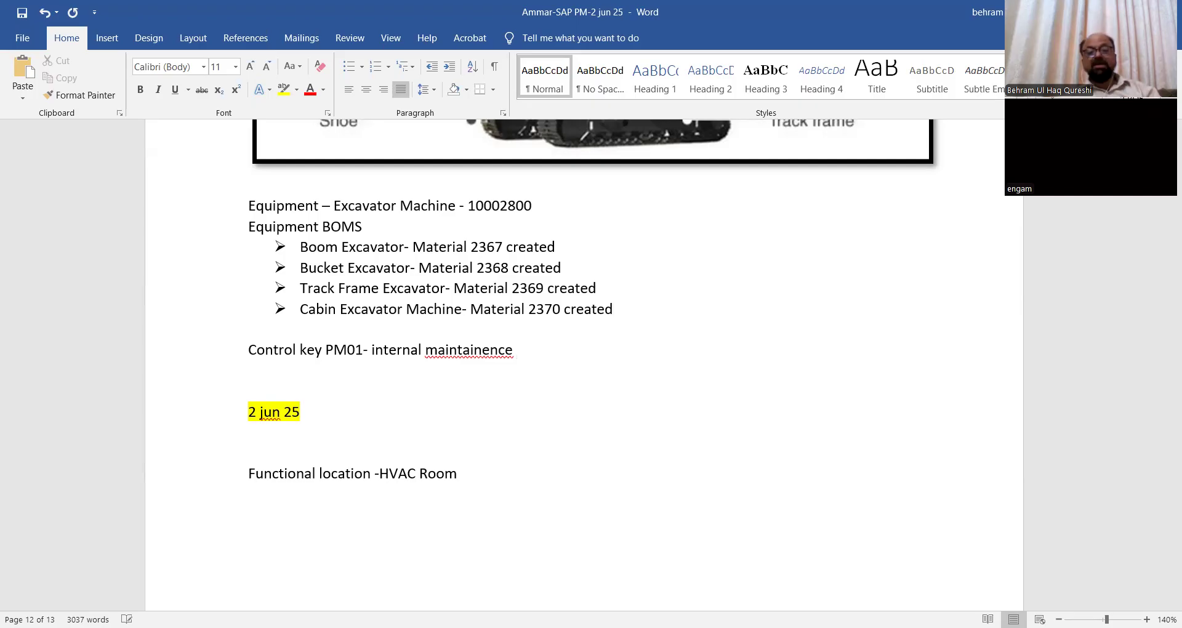
{"action": "left_click", "coordinate": [450, 350]}
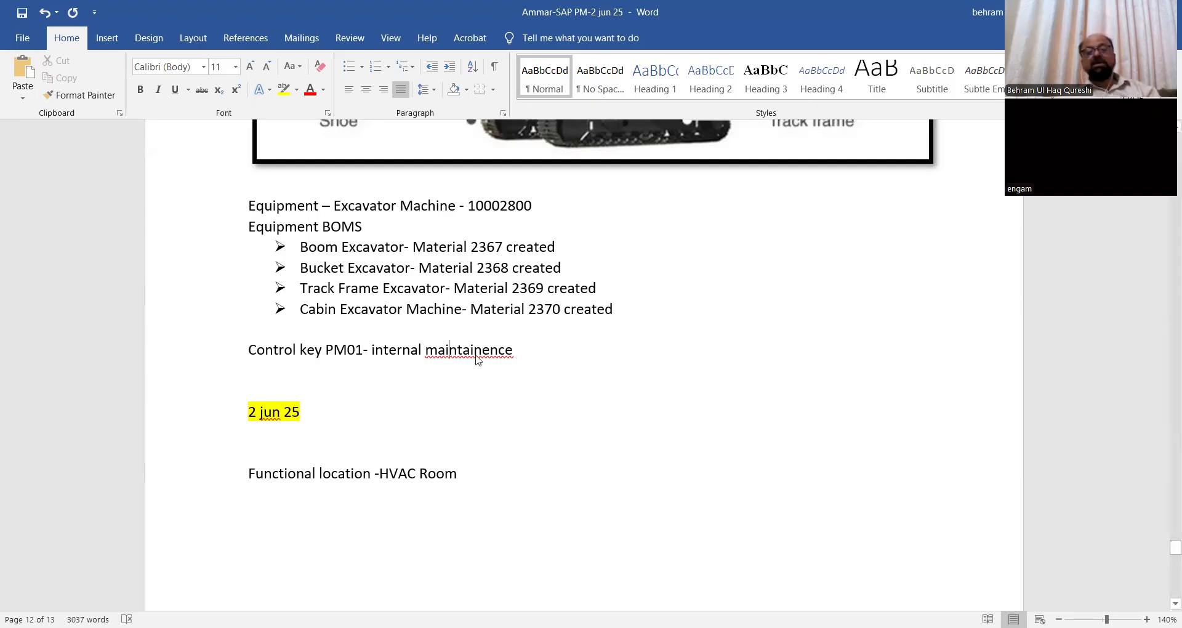
{"action": "right_click", "coordinate": [476, 357]}
{"action": "left_click", "coordinate": [433, 374]}
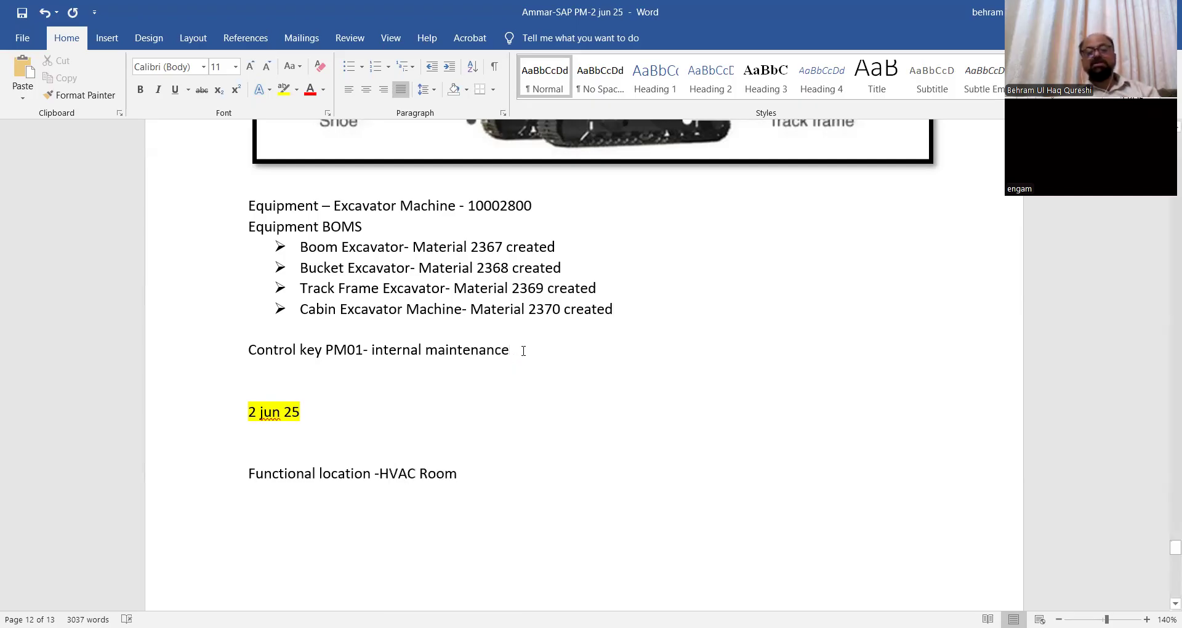
Step: Extend the control key line with "- with non-stock material", accepting the hyphenated spelling of "non-stock"
{"action": "type", "text": "-"}
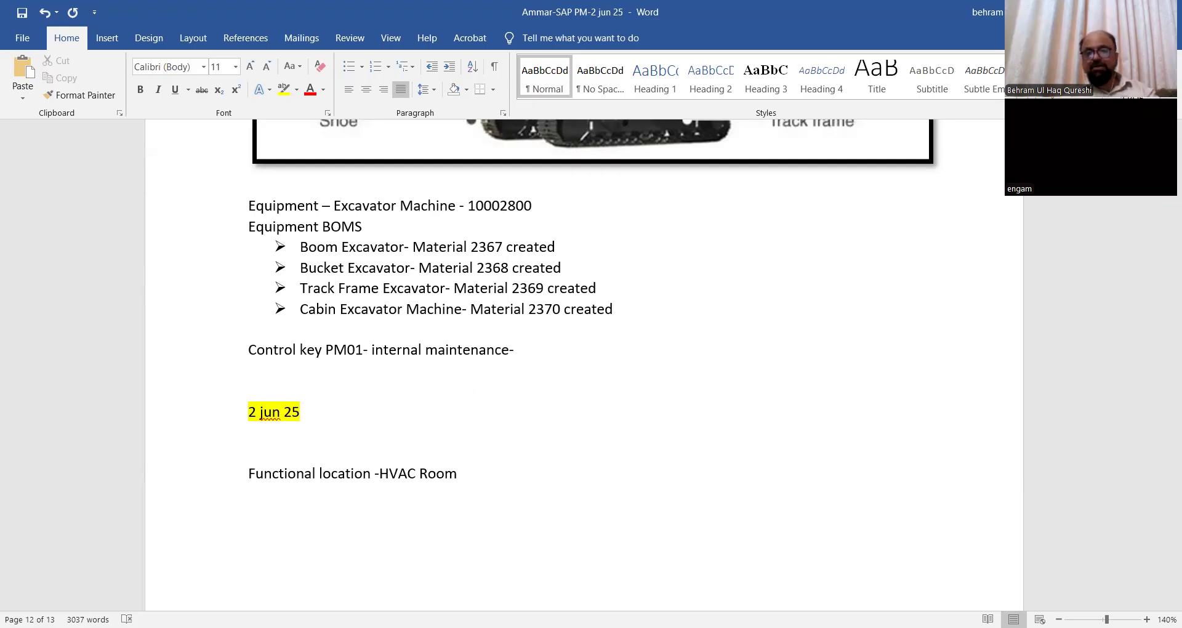
{"action": "type", "text": "with n"}
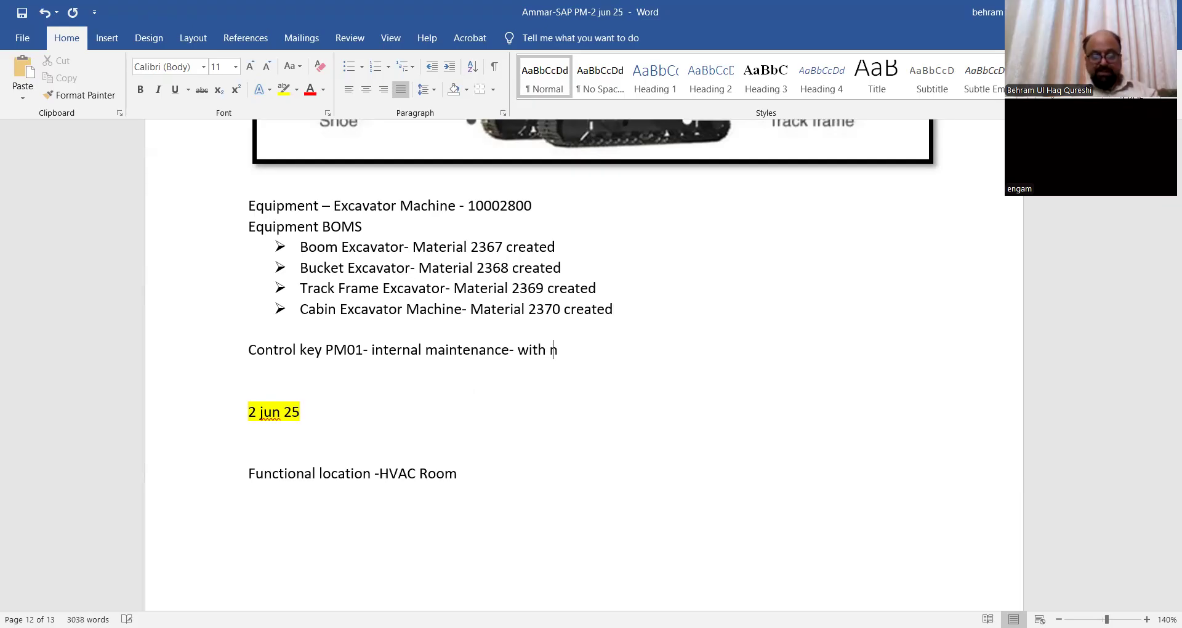
{"action": "type", "text": "on sti"}
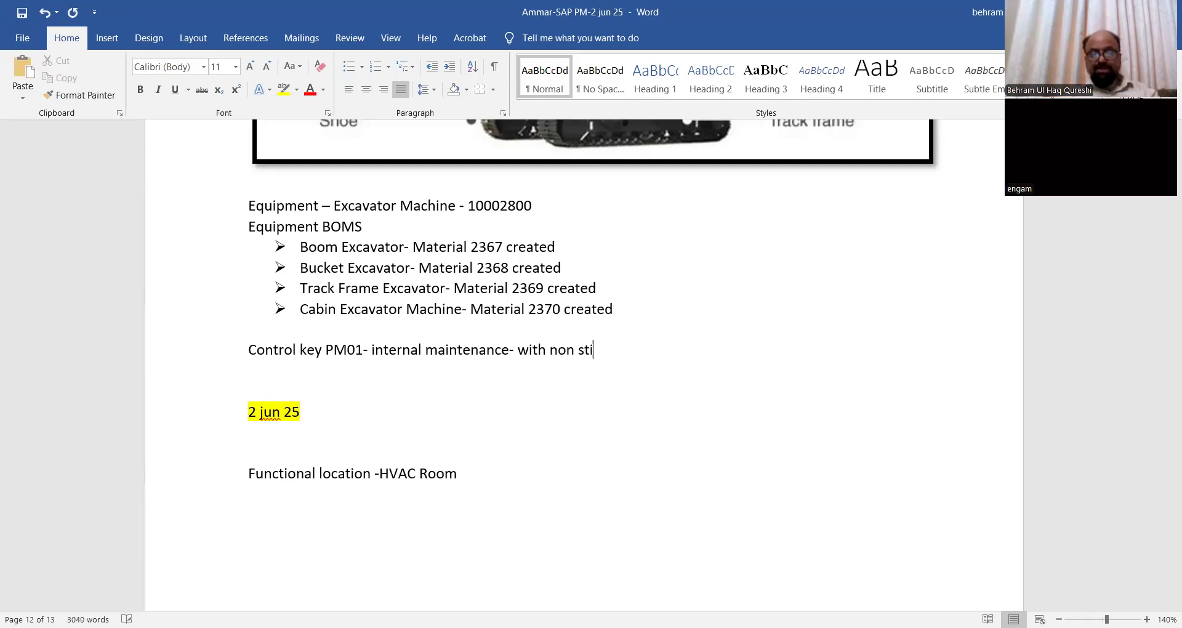
{"action": "key", "text": "BackSpace"}
{"action": "type", "text": "ock "}
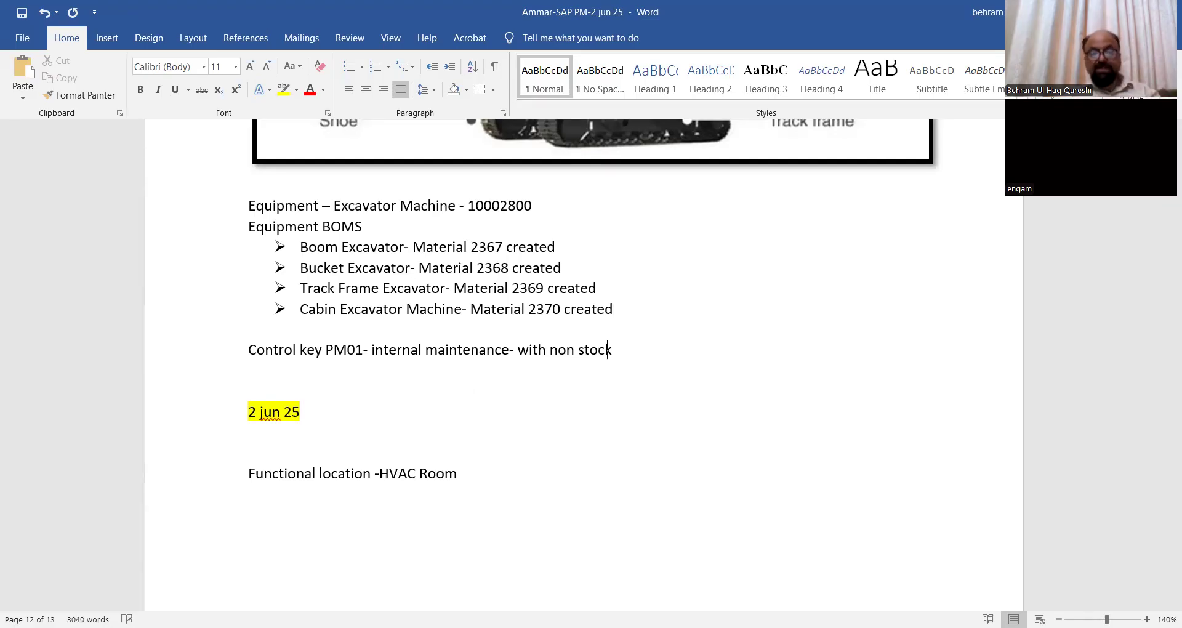
{"action": "type", "text": "material"}
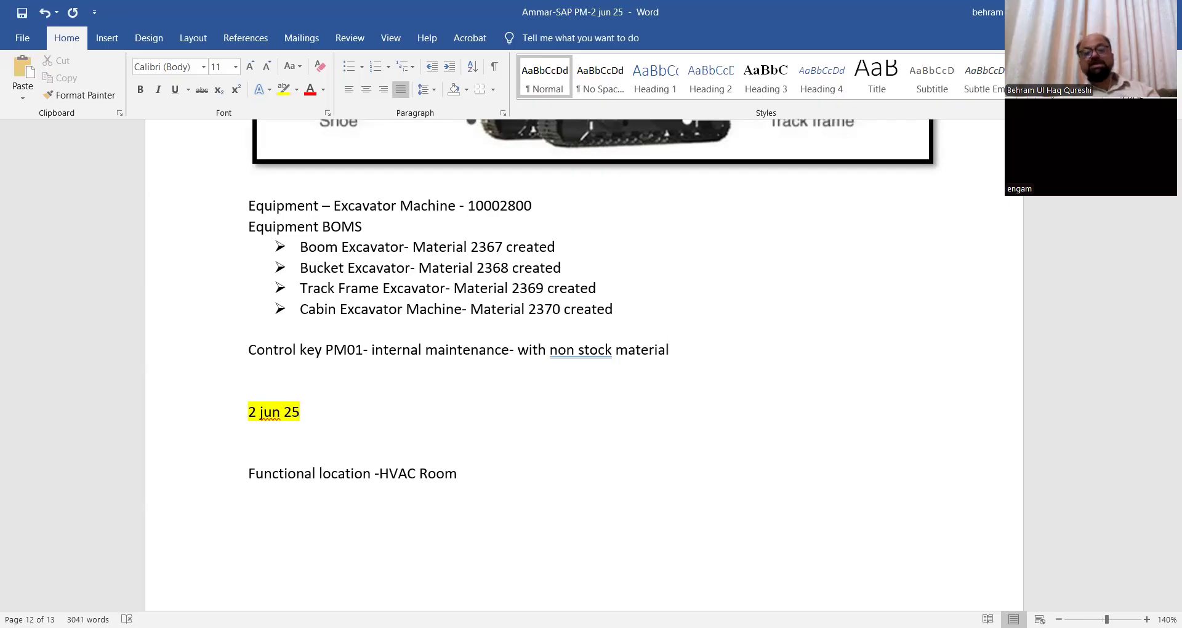
{"action": "right_click", "coordinate": [566, 350]}
{"action": "left_click", "coordinate": [520, 366]}
Step: Highlight the whole PM01 control key line in yellow and copy it
{"action": "left_click_drag", "start_coordinate": [249, 350], "coordinate": [684, 362]}
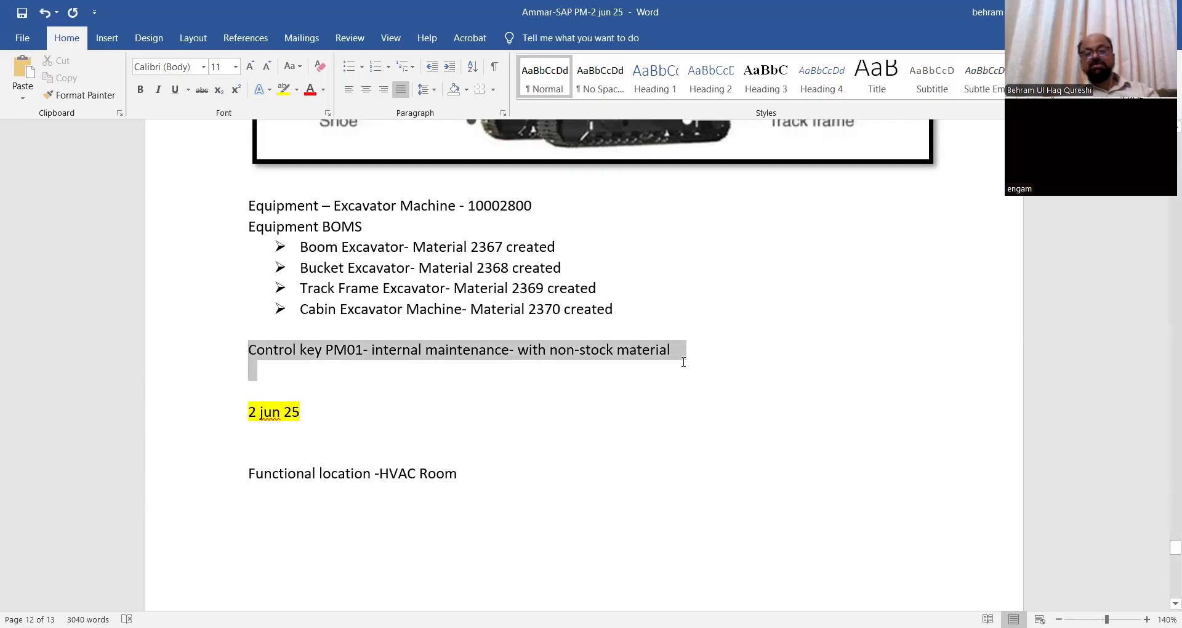
{"action": "left_click", "coordinate": [283, 89]}
{"action": "left_click_drag", "start_coordinate": [248, 350], "coordinate": [688, 360]}
{"action": "key", "text": "ctrl+c"}
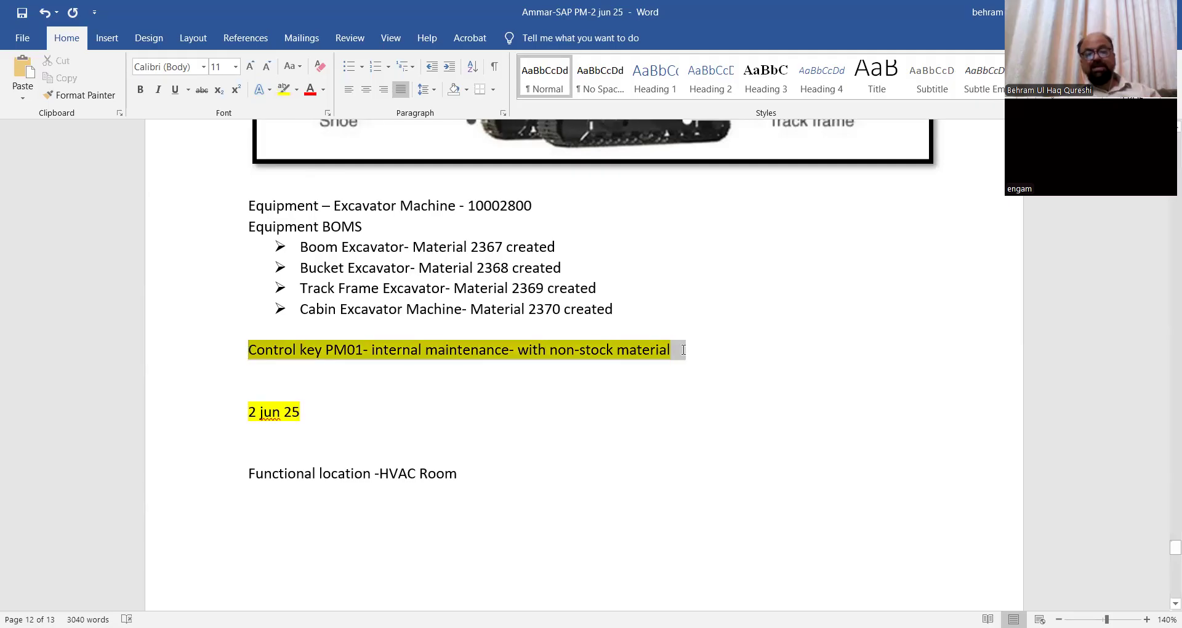
Step: Paste the copied control key line on a new line below the HVAC scenario's "Maintenance cycle with reservation of stock component / spare part"
{"action": "scroll", "coordinate": [659, 364], "scroll_direction": "down", "scroll_amount": 10}
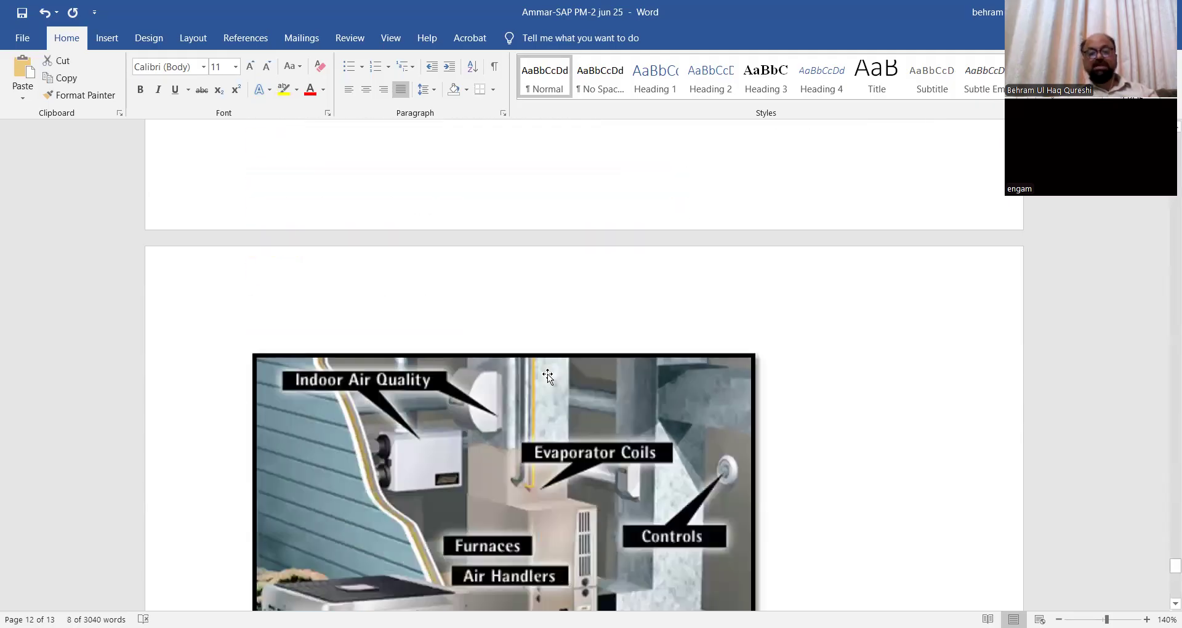
{"action": "scroll", "coordinate": [544, 370], "scroll_direction": "down", "scroll_amount": 10}
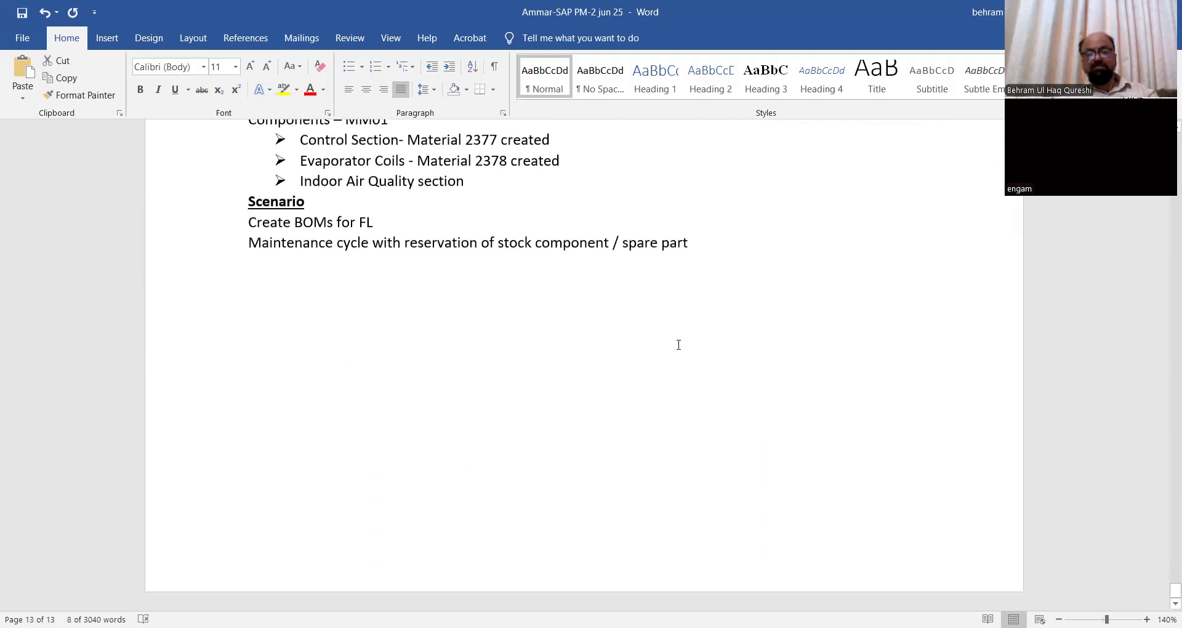
{"action": "scroll", "coordinate": [680, 343], "scroll_direction": "up", "scroll_amount": 3}
{"action": "left_click", "coordinate": [695, 409]}
{"action": "key", "text": "Return"}
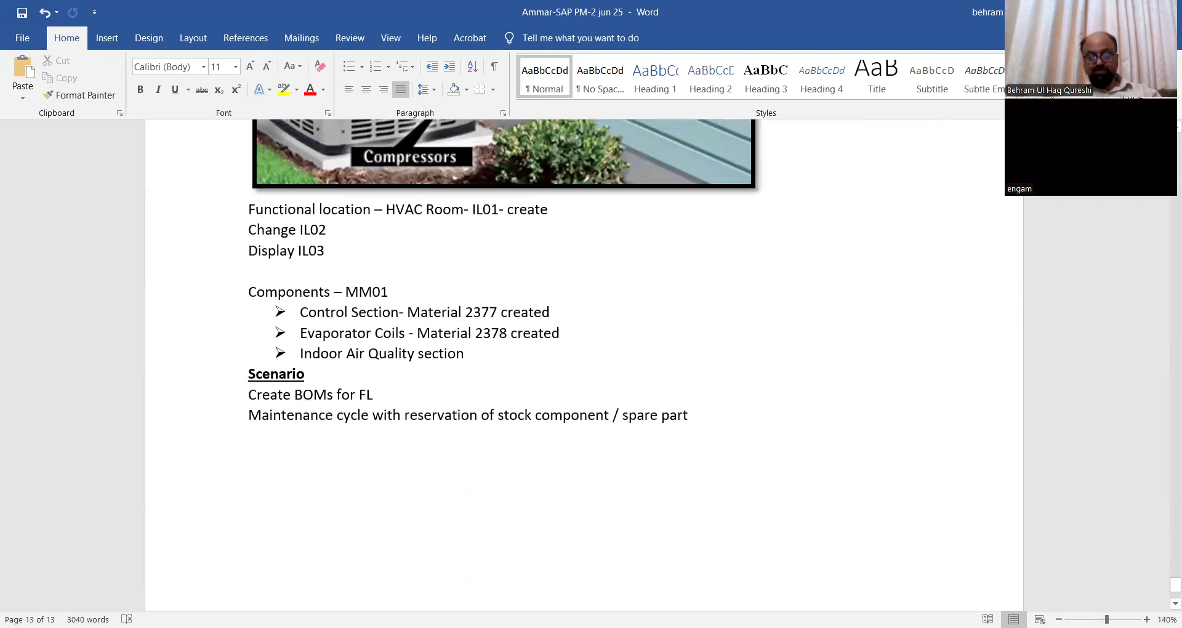
{"action": "key", "text": "ctrl+v"}
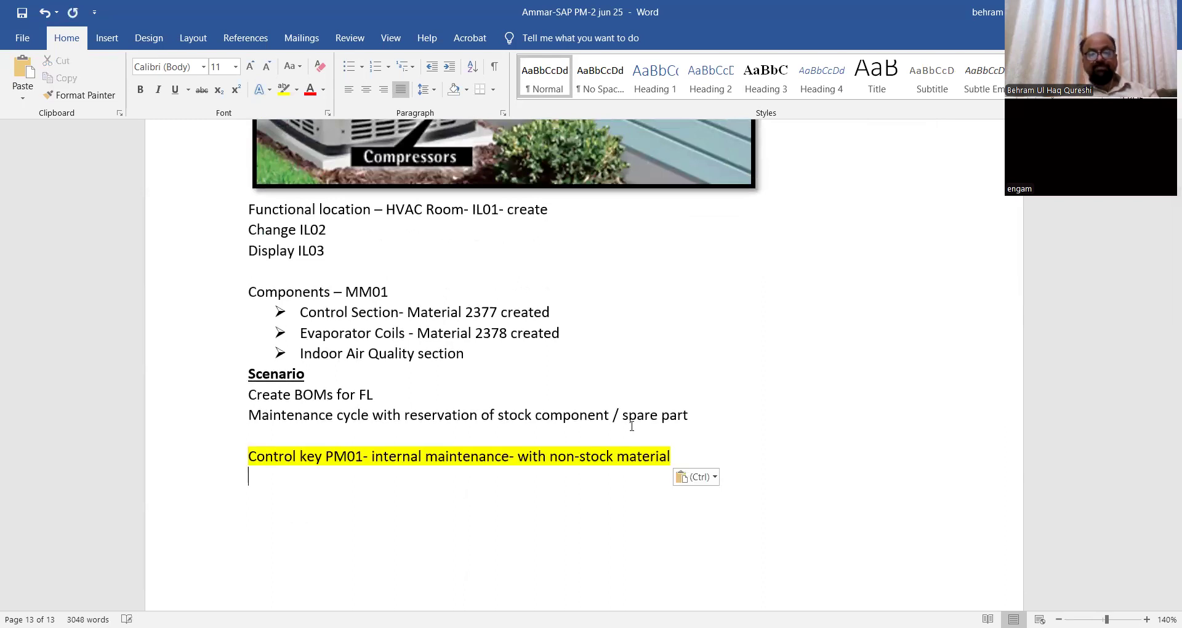
Step: Remove "with non-" from the pasted line so it reads "Control key PM01- internal maintenance- stock material"
{"action": "left_click", "coordinate": [580, 458]}
{"action": "key", "text": "BackSpace"}
{"action": "key", "text": "BackSpace"}
{"action": "key", "text": "BackSpace"}
{"action": "key", "text": "BackSpace"}
{"action": "key", "text": "BackSpace"}
{"action": "key", "text": "BackSpace"}
{"action": "key", "text": "BackSpace"}
{"action": "key", "text": "BackSpace"}
{"action": "key", "text": "BackSpace"}
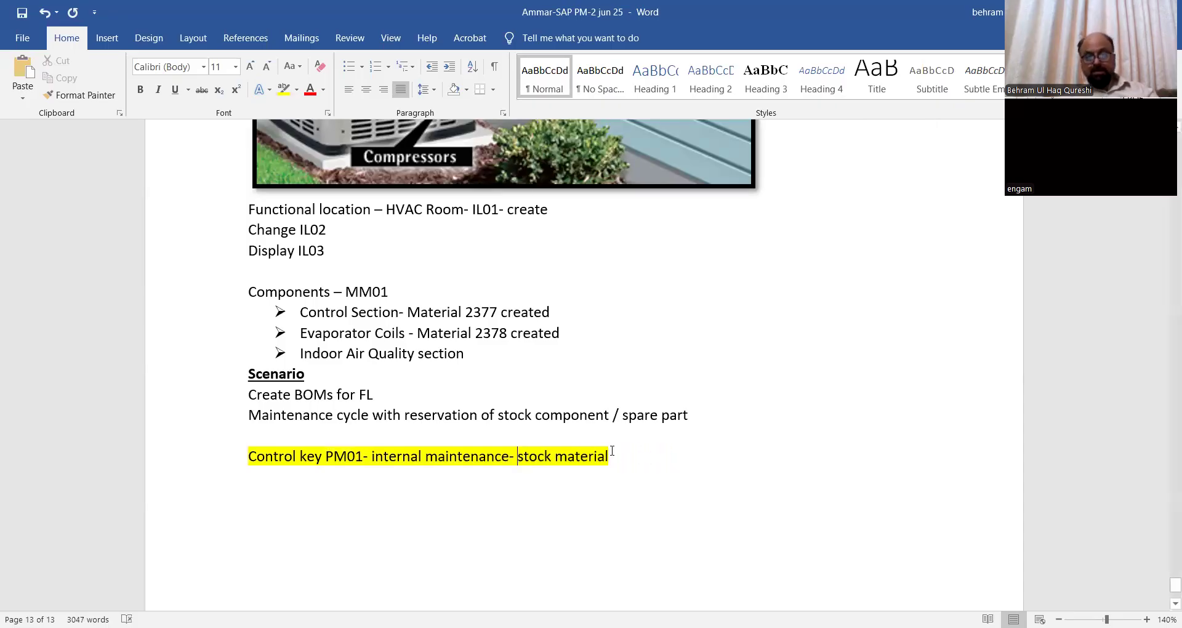
Step: Append "- MVT 261 Goods issuance against work order" to the end of the pasted control key line
{"action": "left_click", "coordinate": [636, 462]}
{"action": "type", "text": "- MVT 261 "}
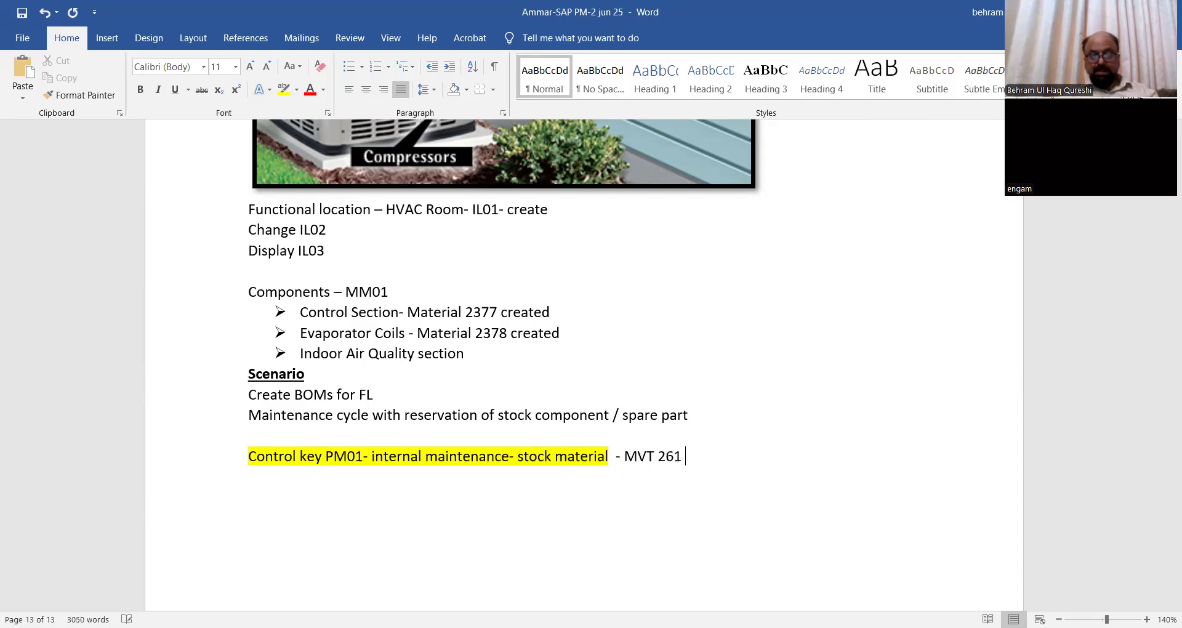
{"action": "type", "text": "GI"}
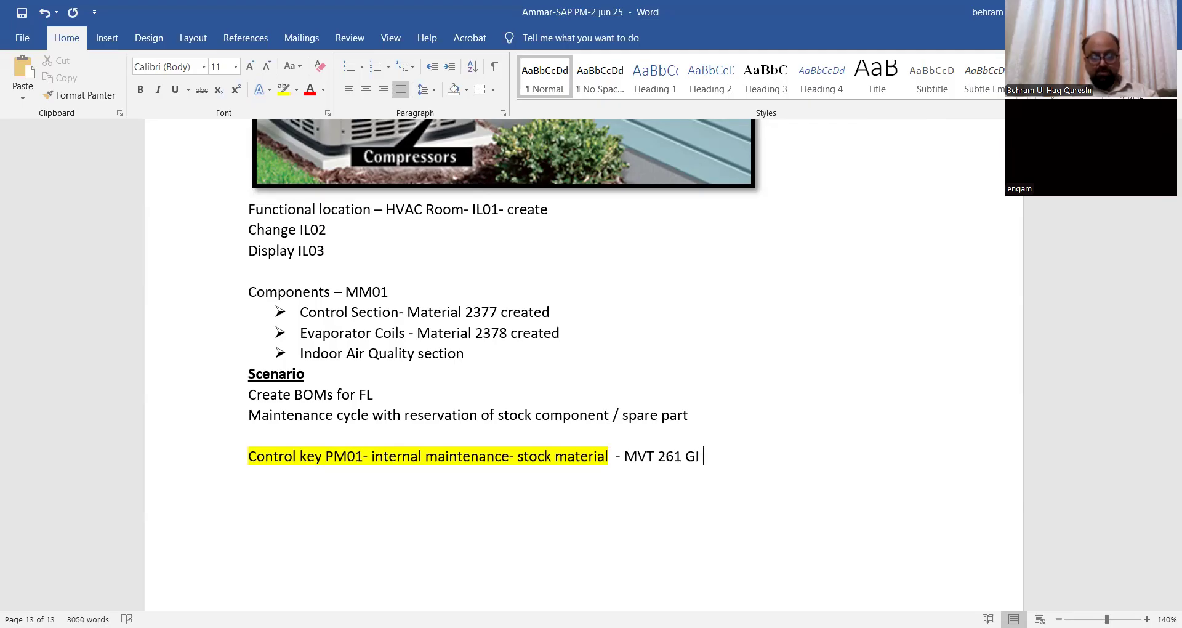
{"action": "key", "text": "BackSpace"}
{"action": "type", "text": "oo"}
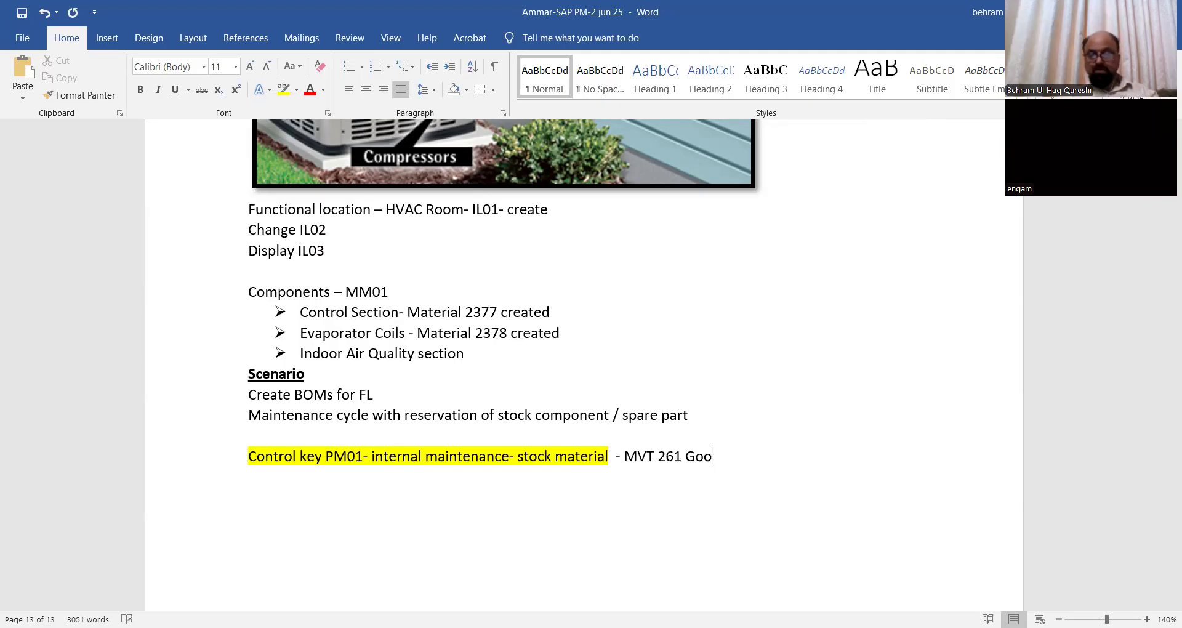
{"action": "type", "text": "ds issuan"}
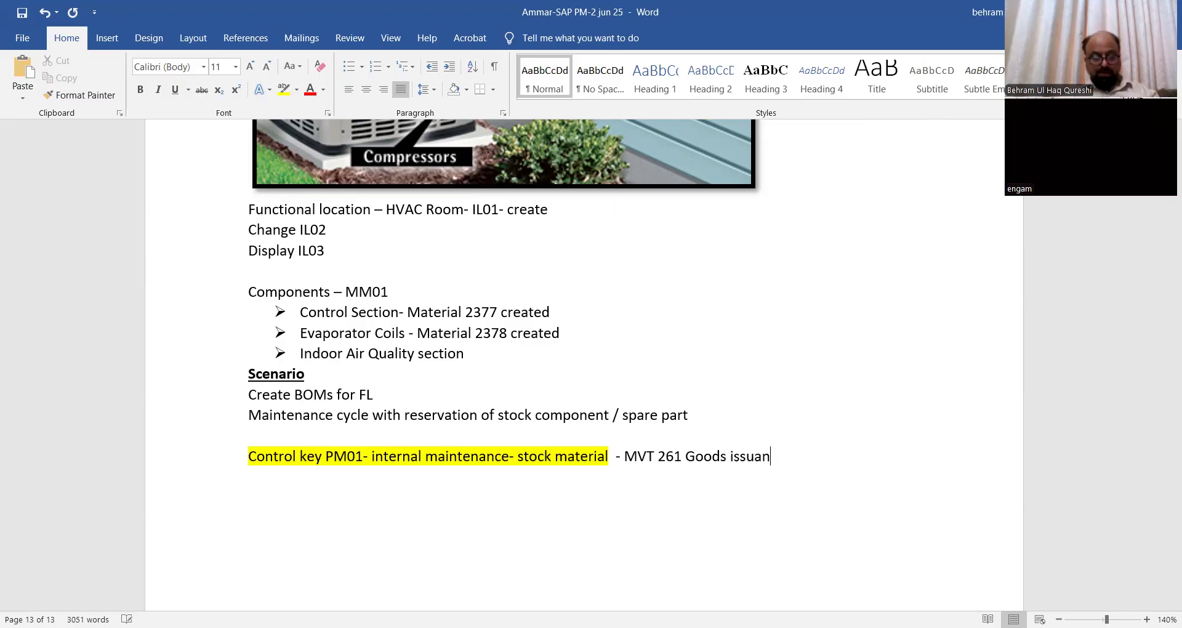
{"action": "type", "text": "ce agaon"}
{"action": "key", "text": "BackSpace"}
{"action": "key", "text": "BackSpace"}
{"action": "type", "text": "inst "}
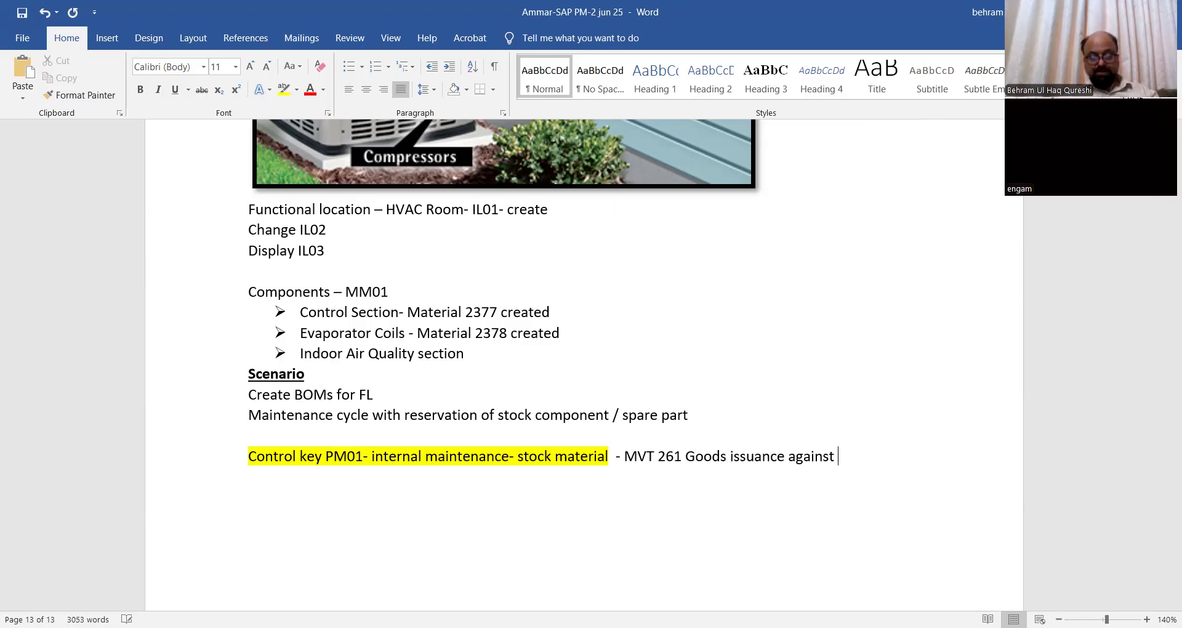
{"action": "type", "text": "wo"}
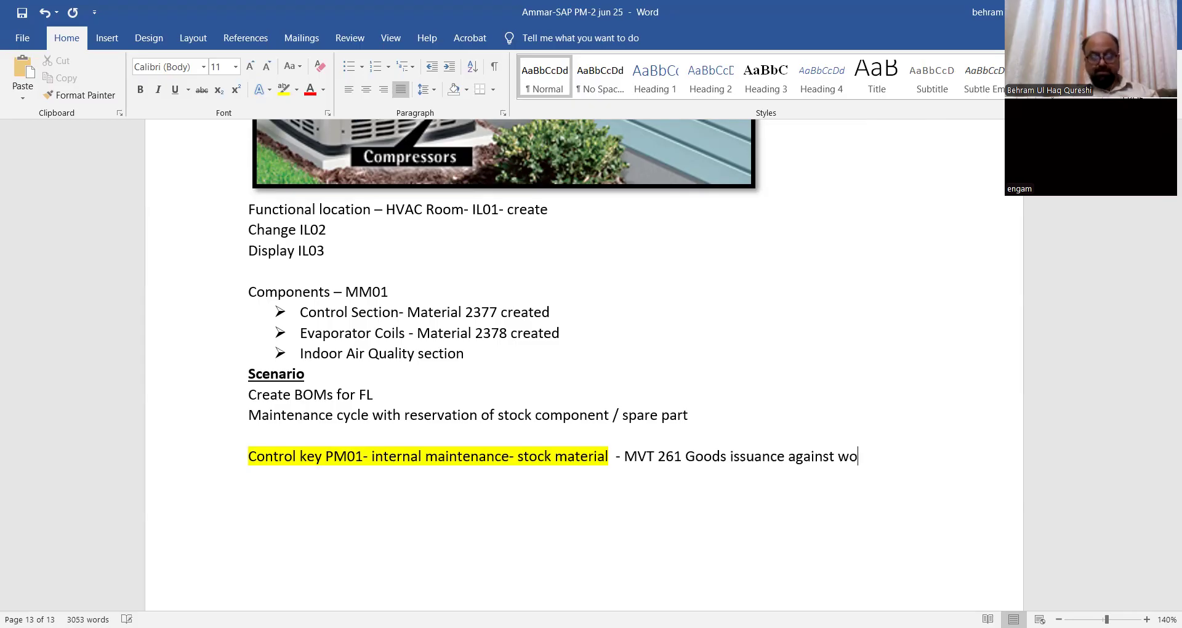
{"action": "type", "text": "rk order"}
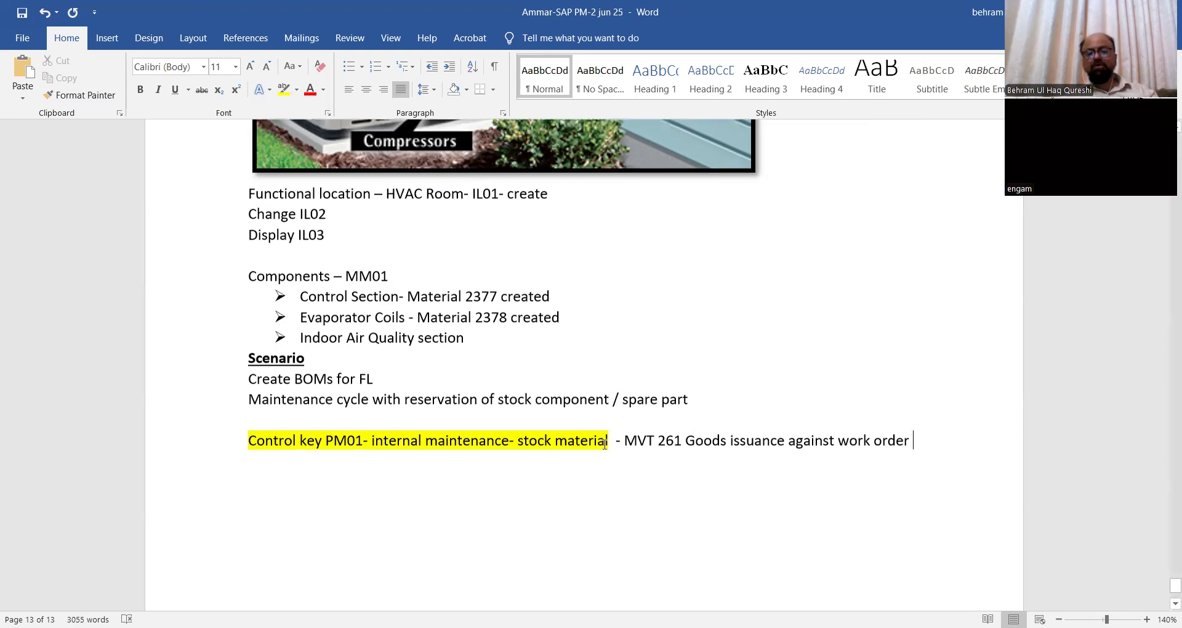
{"action": "scroll", "coordinate": [601, 444], "scroll_direction": "down", "scroll_amount": 2}
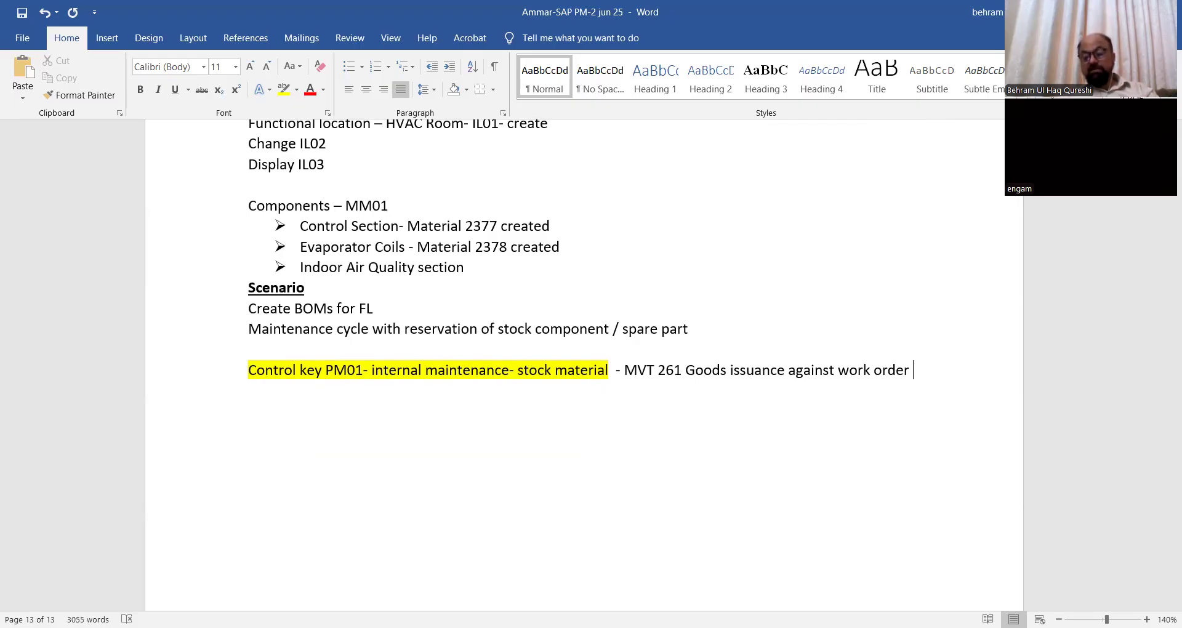
{"action": "scroll", "coordinate": [645, 444], "scroll_direction": "up", "scroll_amount": 1}
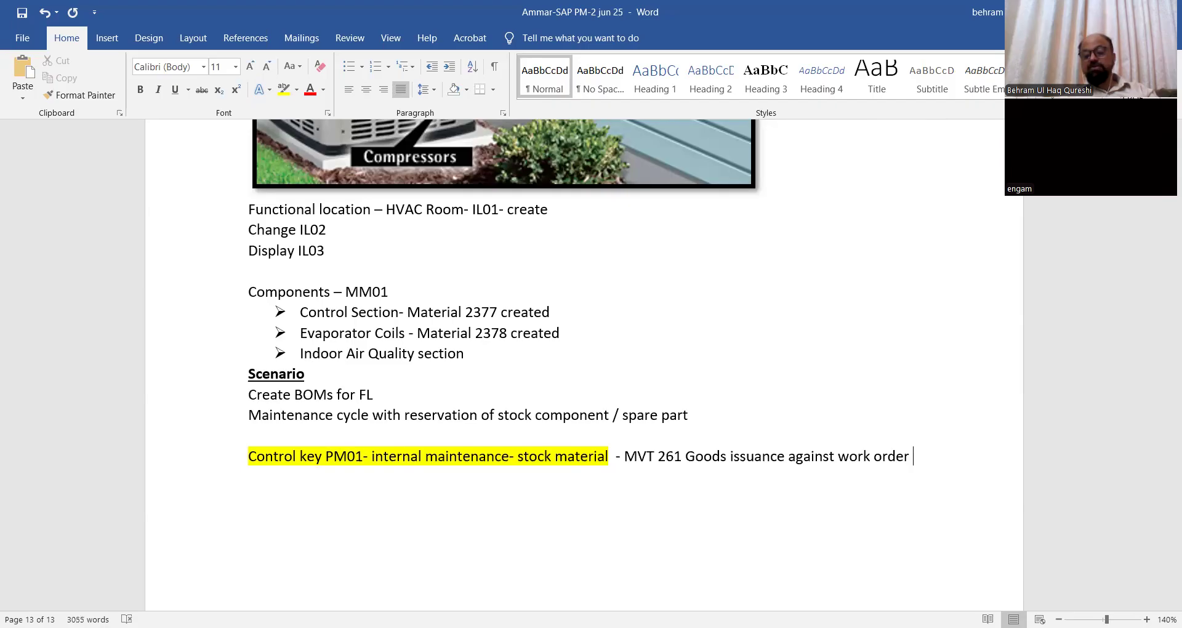
Step: Below the control key line, add the date "3 jun 25" and insert the Maintenance Notification, Maintenance Order and Control keys lists
{"action": "key", "text": "alt+Tab"}
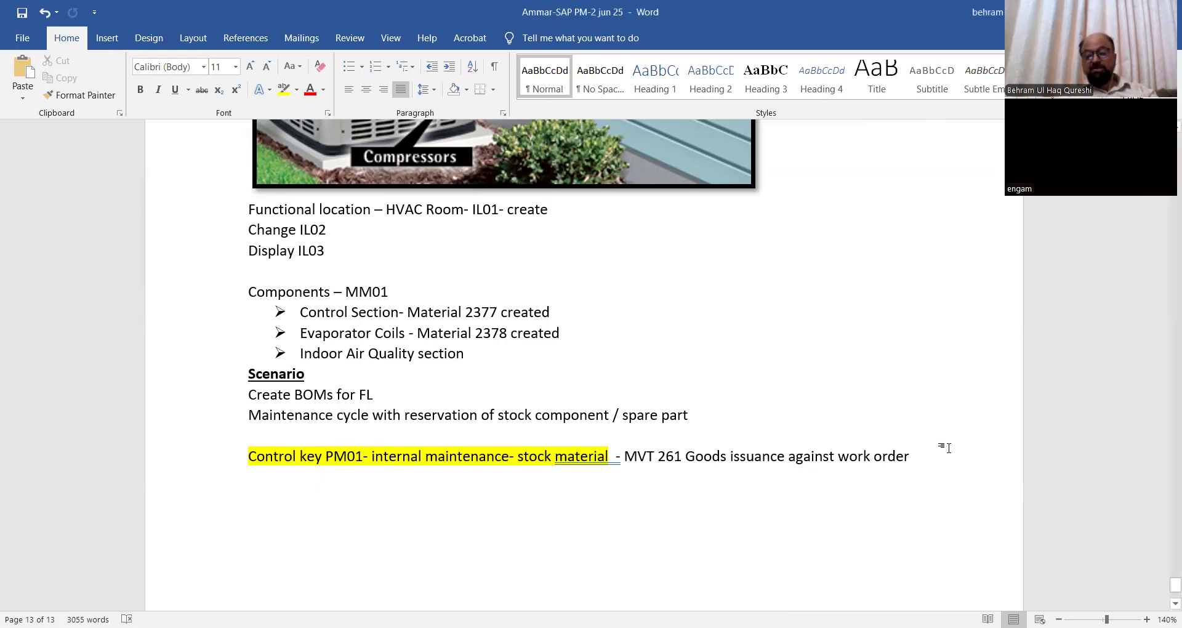
{"action": "key", "text": "Return"}
{"action": "key", "text": "Return"}
{"action": "type", "text": "3"}
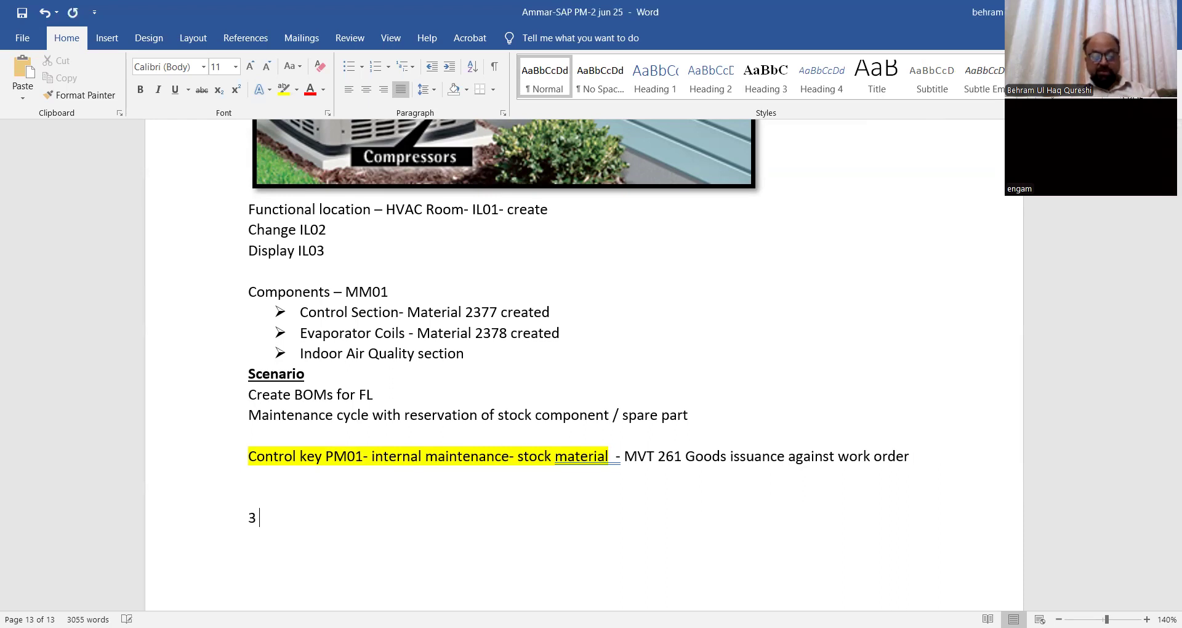
{"action": "type", "text": " jun 25"}
{"action": "key", "text": "Return"}
{"action": "type", "text": "Maintenance Notification Create- IW21 Change-IW22 Display-IW23 Maintenance Order Create -IW31 Change-IW32 Display-IW33 Control keys PM01- internal maintainace- for stock material PM02 – external maintainence – non stock material PM03 – external service PM05 – internal service"}
Step: Highlight the "3 jun 25" date line above Maintenance Notification in yellow
{"action": "scroll", "coordinate": [810, 357], "scroll_direction": "up", "scroll_amount": 3}
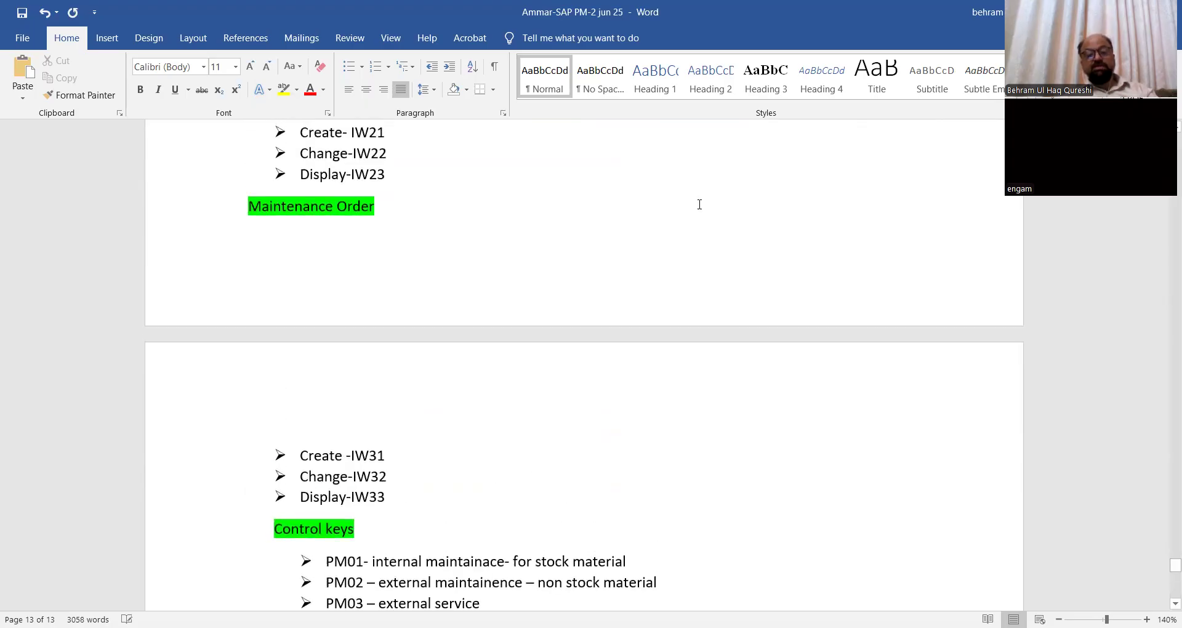
{"action": "scroll", "coordinate": [677, 133], "scroll_direction": "up", "scroll_amount": 2}
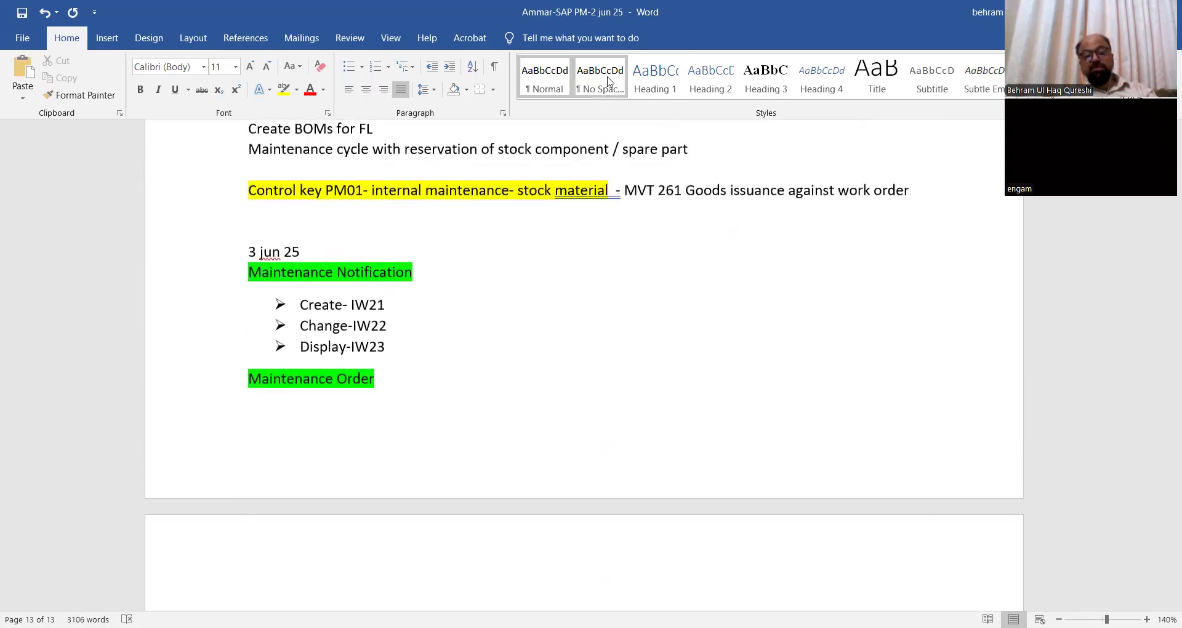
{"action": "triple_click", "coordinate": [301, 251]}
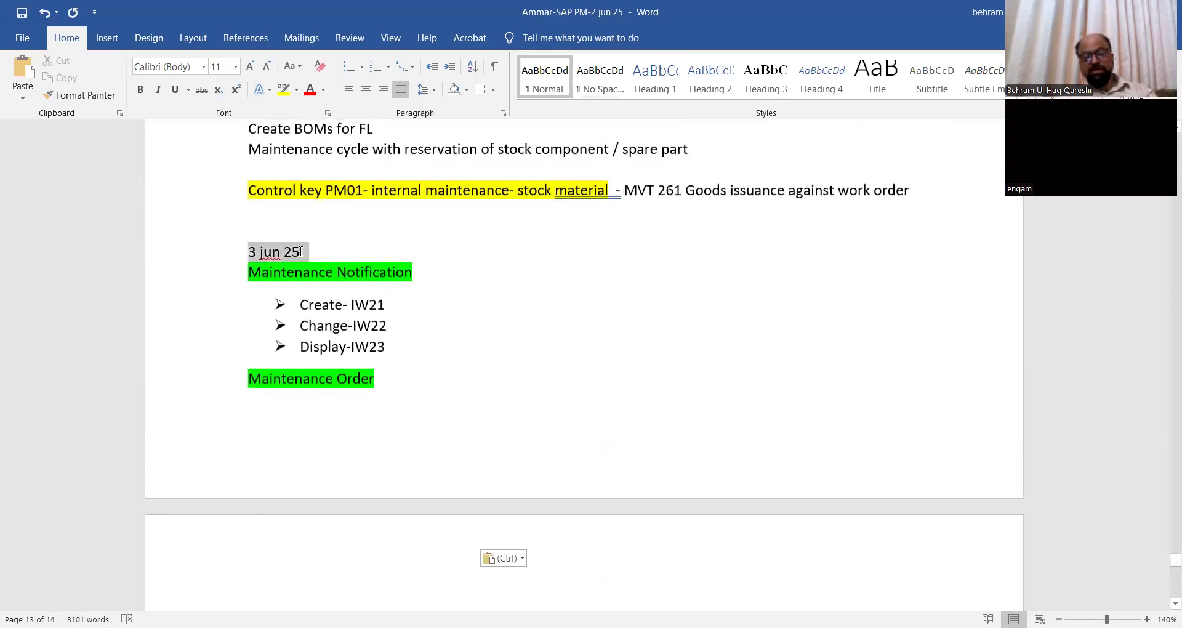
{"action": "left_click", "coordinate": [357, 225]}
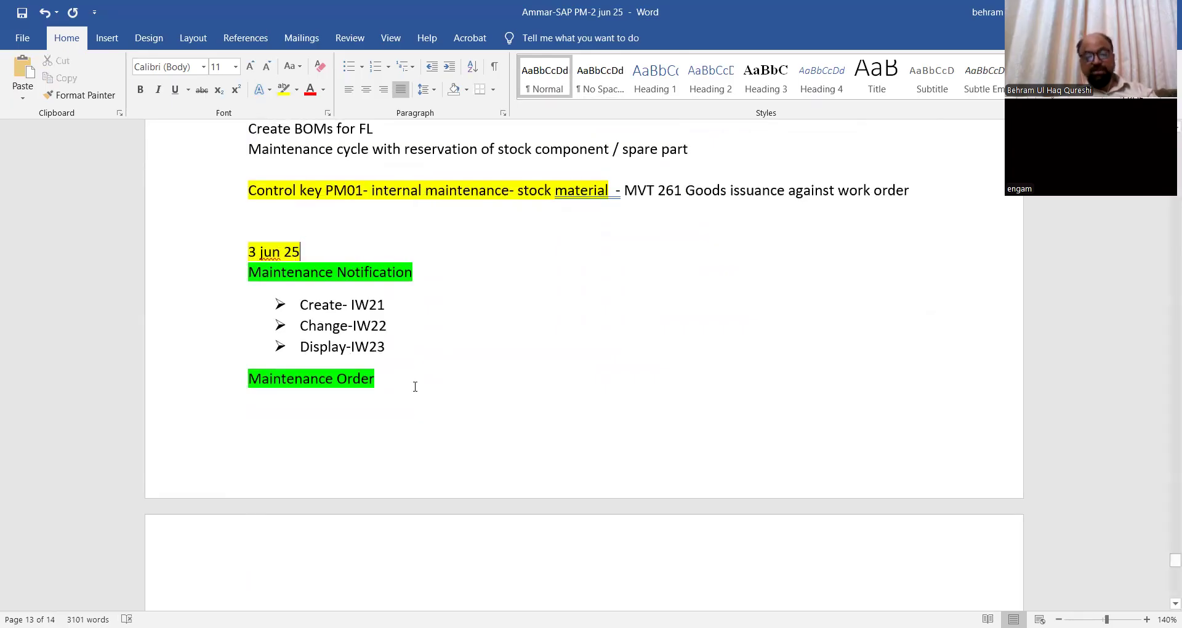
Step: Review the Maintenance Order transactions and the Control keys list, placing the cursor at the end of the PM01 entry
{"action": "scroll", "coordinate": [415, 386], "scroll_direction": "down", "scroll_amount": 5}
{"action": "scroll", "coordinate": [363, 383], "scroll_direction": "down", "scroll_amount": 2}
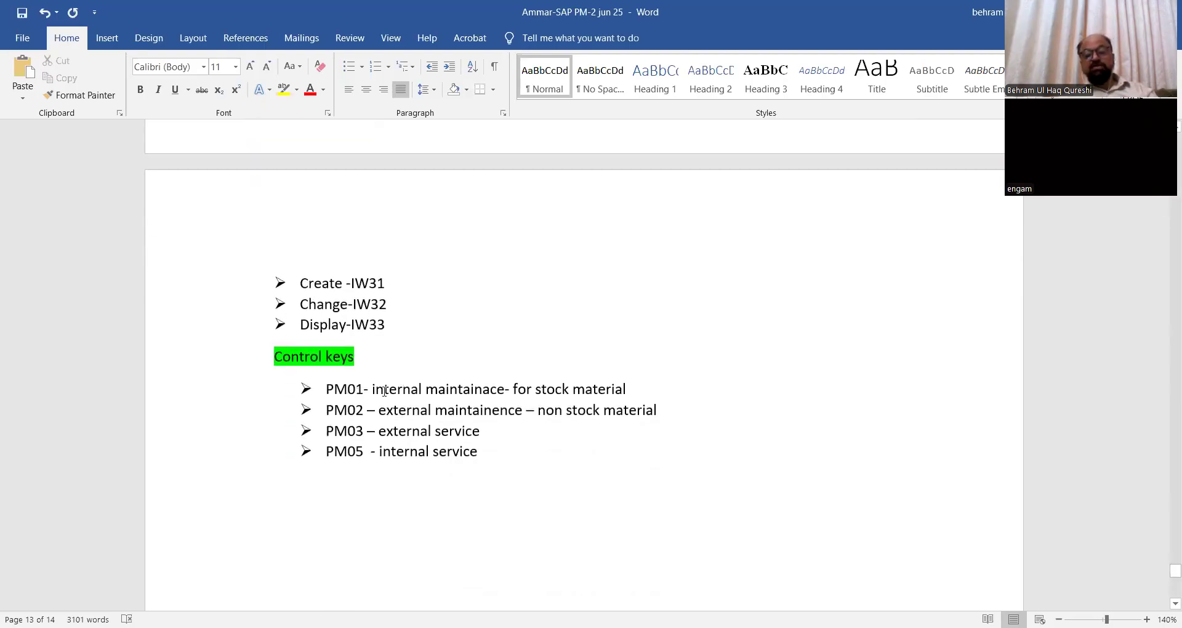
{"action": "left_click", "coordinate": [633, 388]}
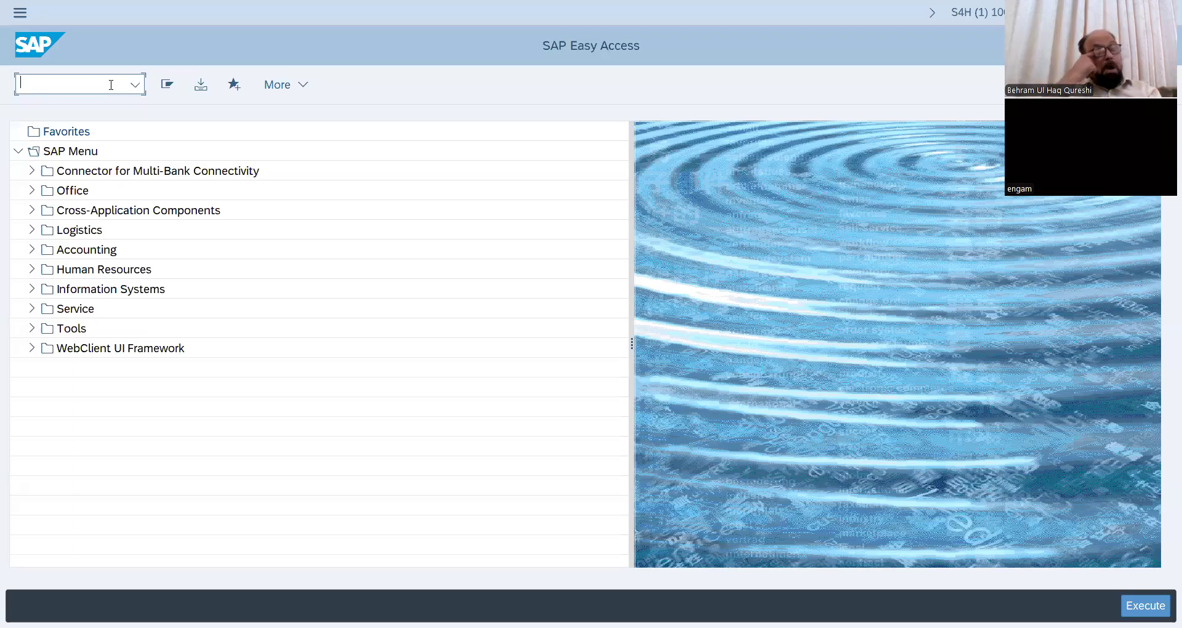
Step: Start transaction IW21 and create a PM notification of type M1 without a reference notification
{"action": "type", "text": "iw21"}
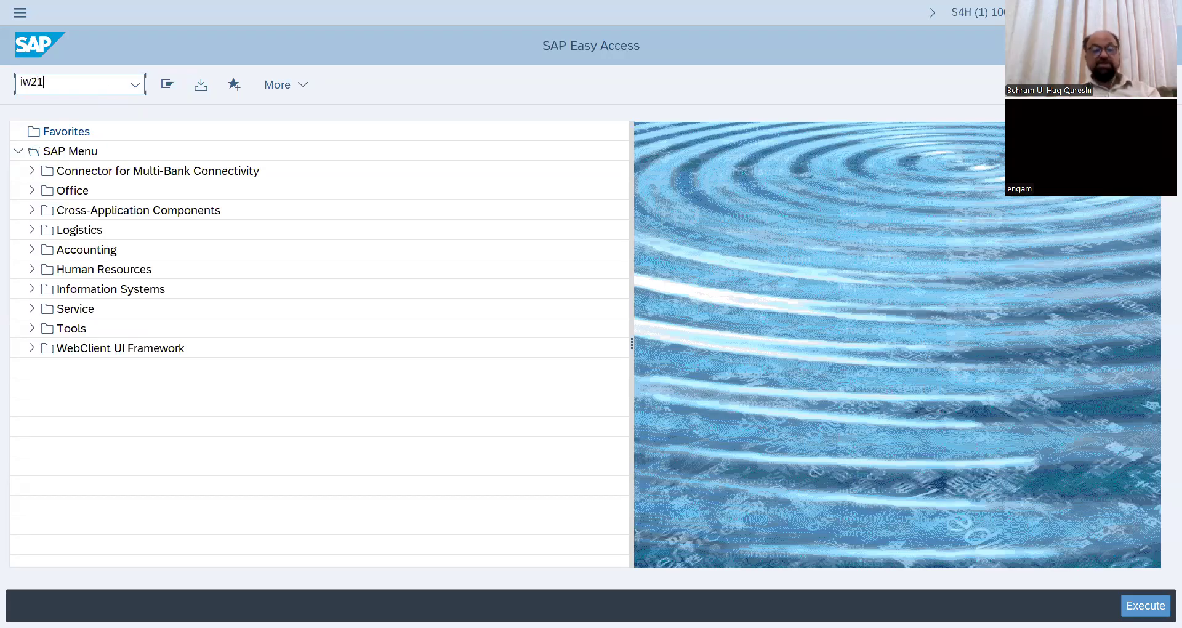
{"action": "key", "text": "Return"}
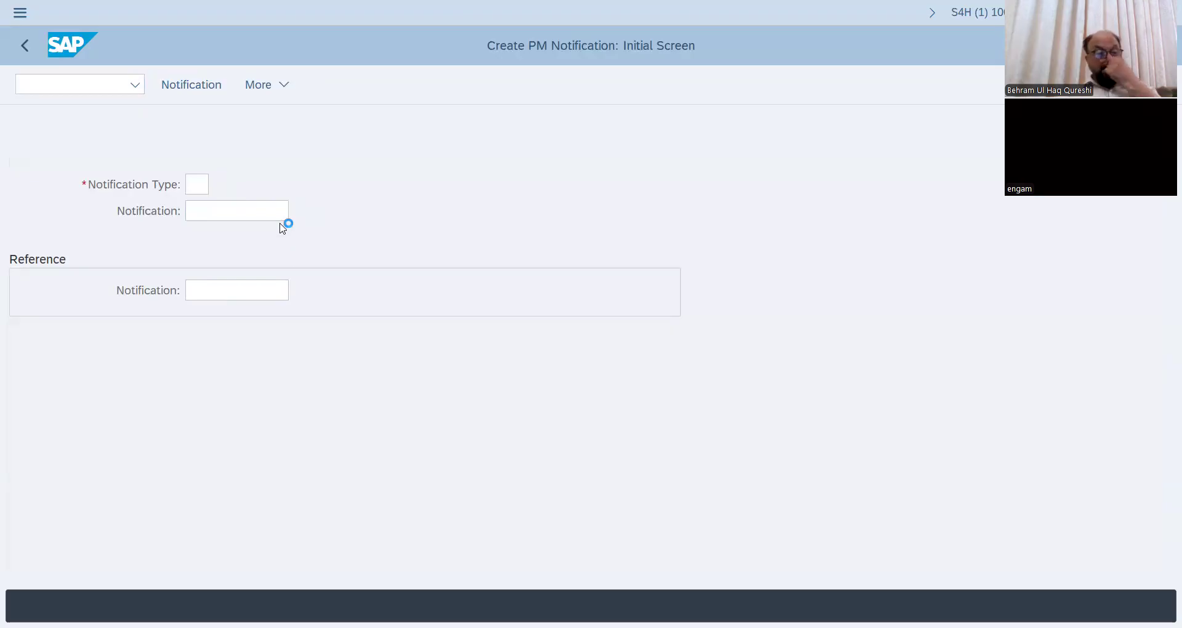
{"action": "left_click", "coordinate": [238, 300]}
{"action": "double_click", "coordinate": [239, 296]}
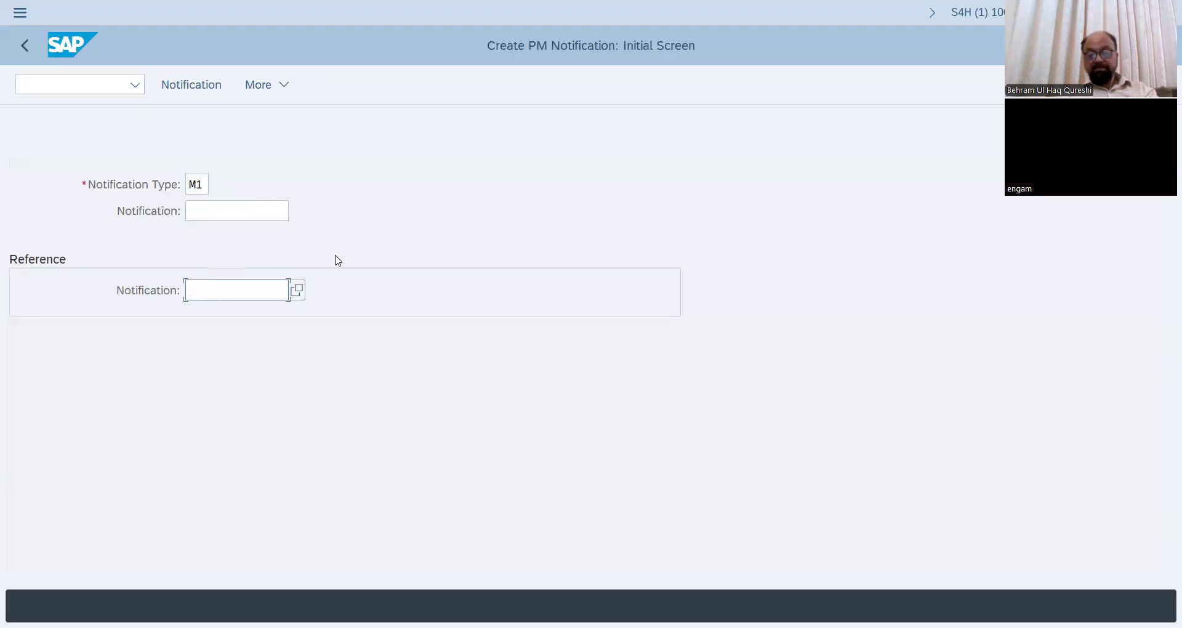
{"action": "key", "text": "Return"}
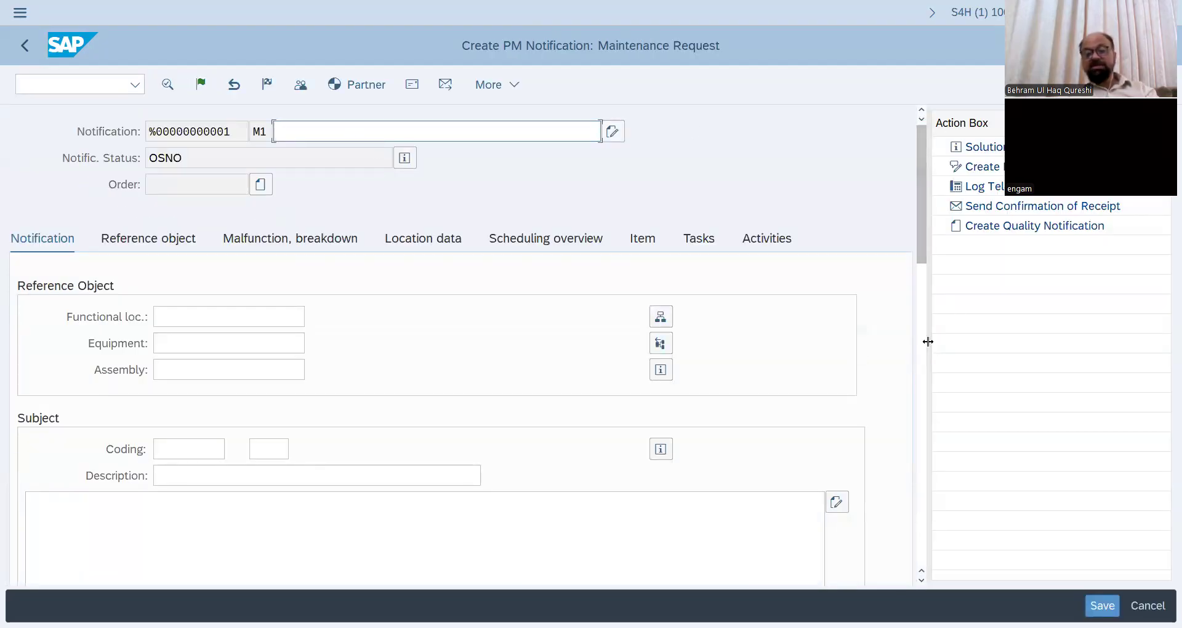
Step: Narrow the Action Box to widen the notification form and enter "Maint Request- 3 jun 25" as the short text
{"action": "left_click_drag", "start_coordinate": [928, 342], "coordinate": [1148, 342]}
{"action": "left_click", "coordinate": [295, 138]}
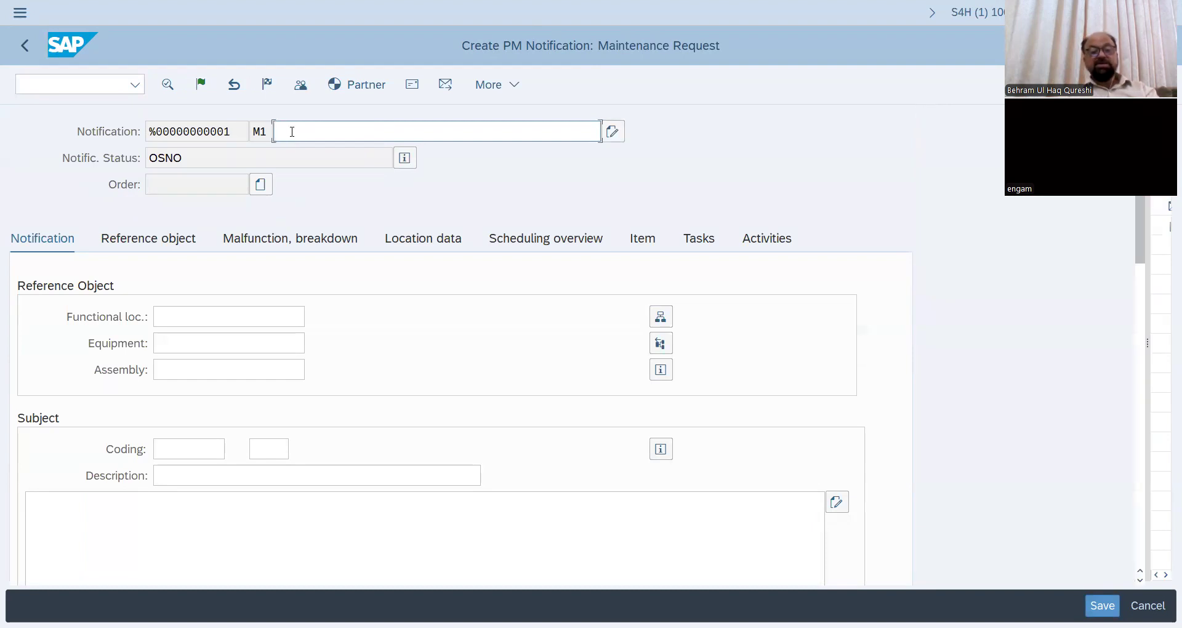
{"action": "type", "text": "Maint Request-"}
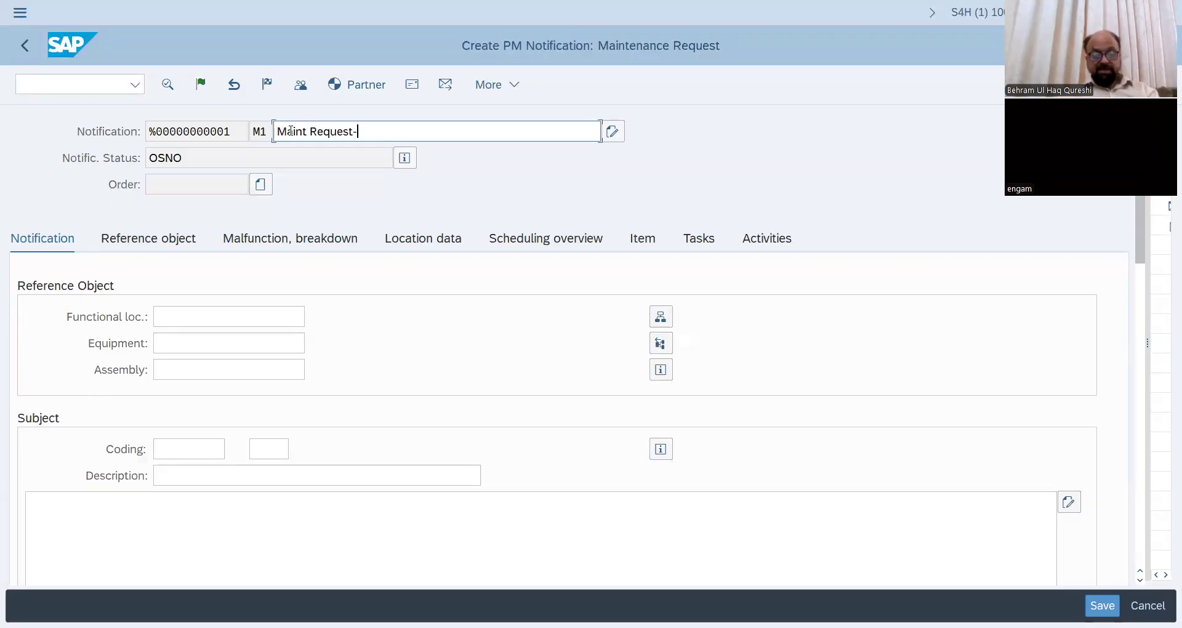
{"action": "type", "text": "25"}
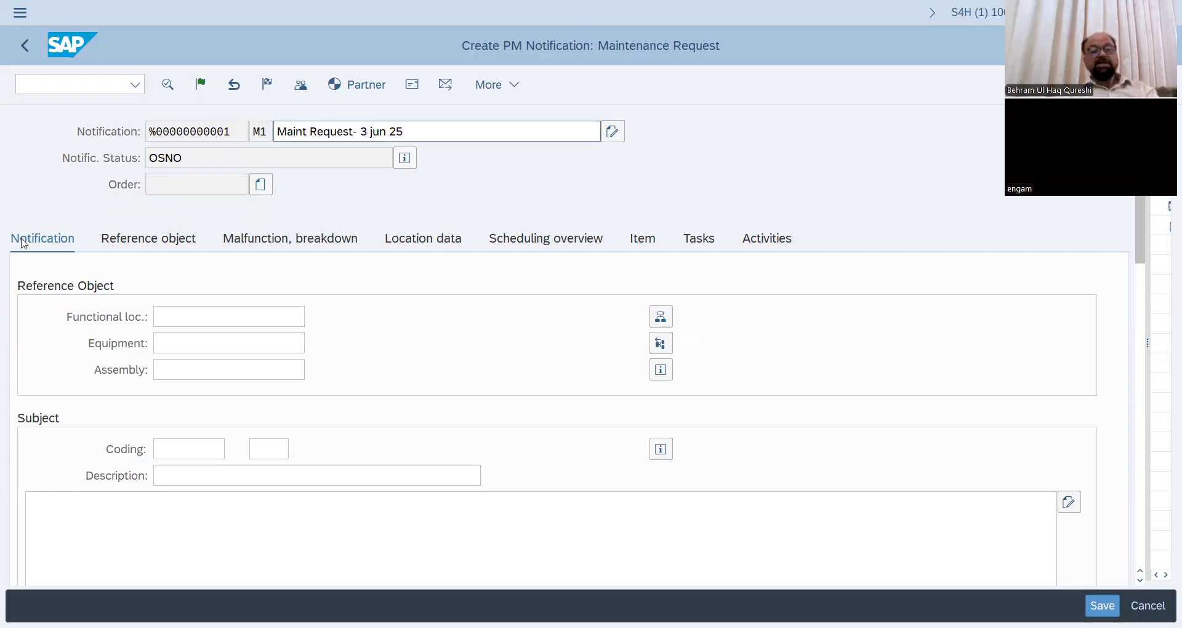
Step: Search equipment by maintenance plant BUHQ and assign Dozer Road Construction-22 dec 24 as the notification's reference equipment
{"action": "left_click", "coordinate": [271, 342]}
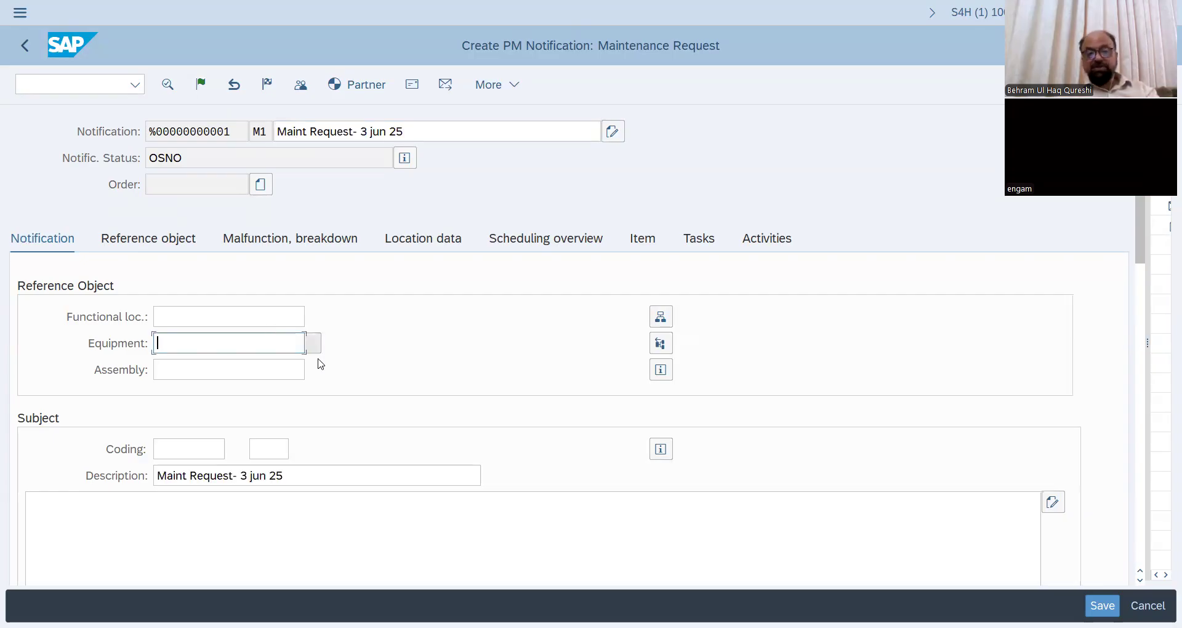
{"action": "left_click", "coordinate": [314, 345]}
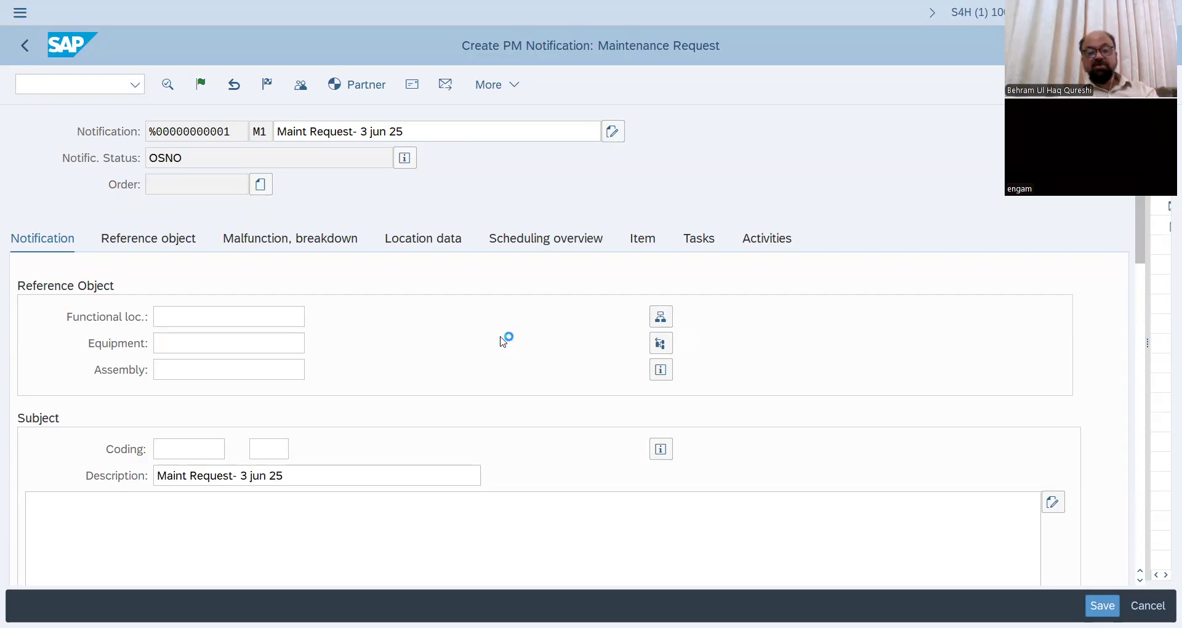
{"action": "left_click", "coordinate": [386, 370]}
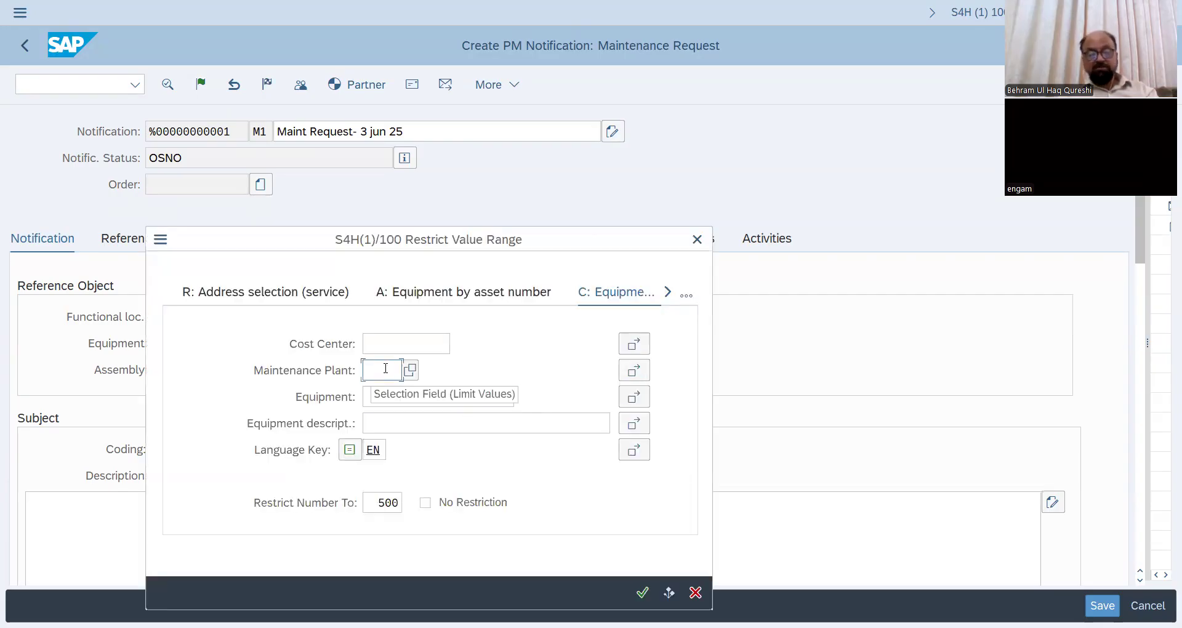
{"action": "type", "text": "tl01"}
{"action": "key", "text": "BackSpace"}
{"action": "key", "text": "BackSpace"}
{"action": "key", "text": "BackSpace"}
{"action": "key", "text": "BackSpace"}
{"action": "type", "text": "buhq"}
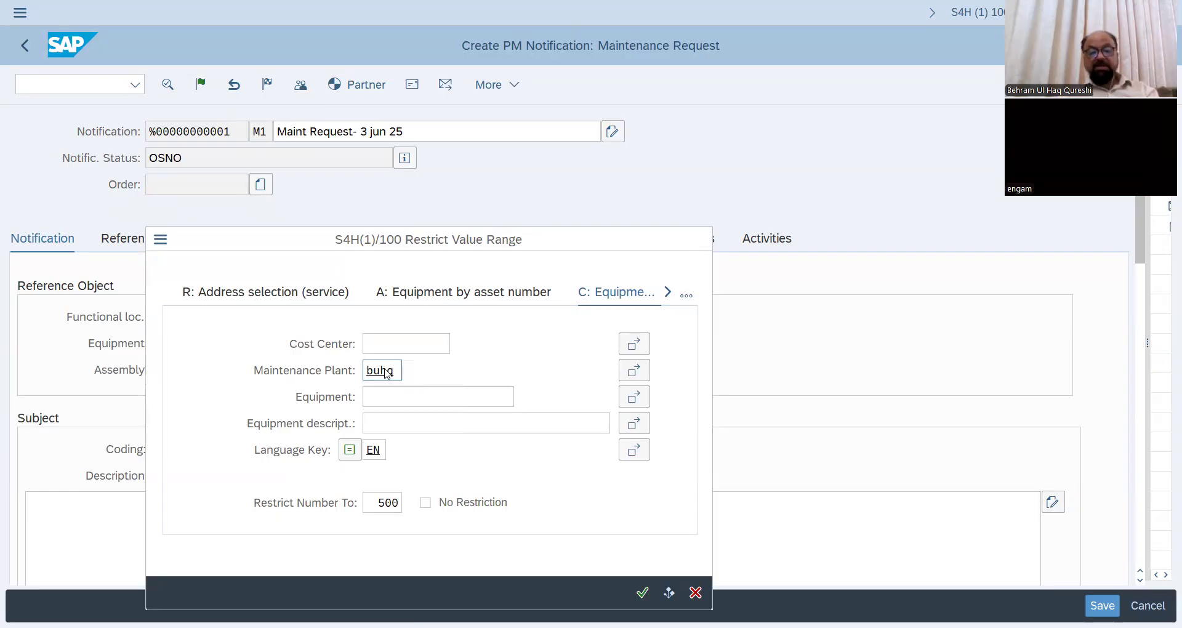
{"action": "key", "text": "Return"}
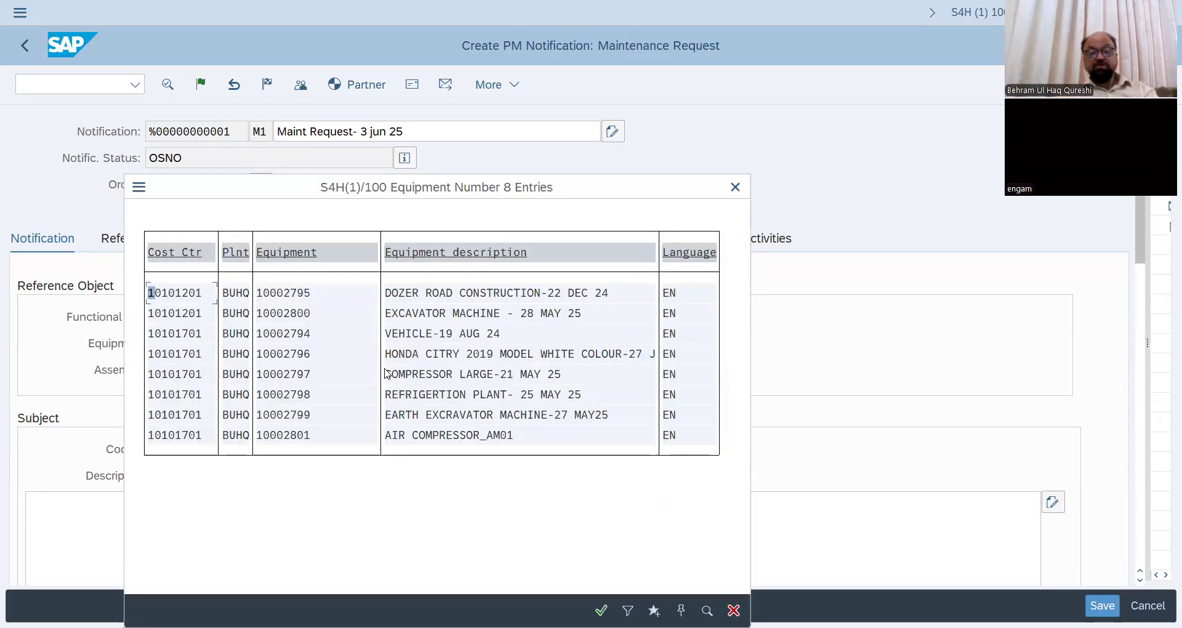
{"action": "double_click", "coordinate": [441, 299]}
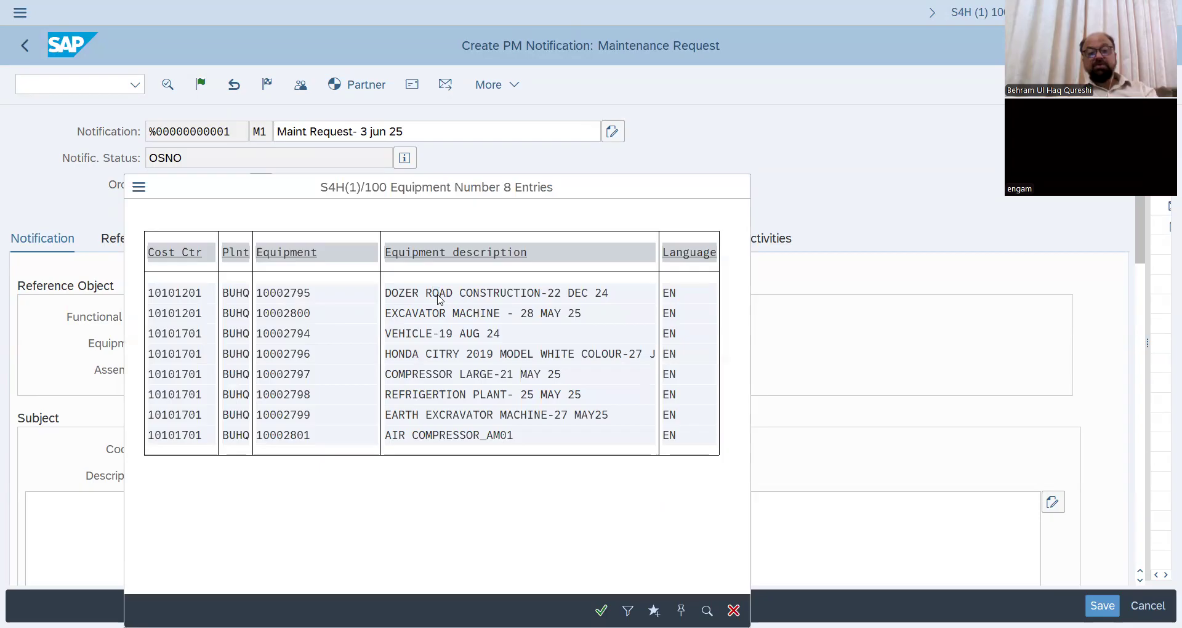
{"action": "key", "text": "Return"}
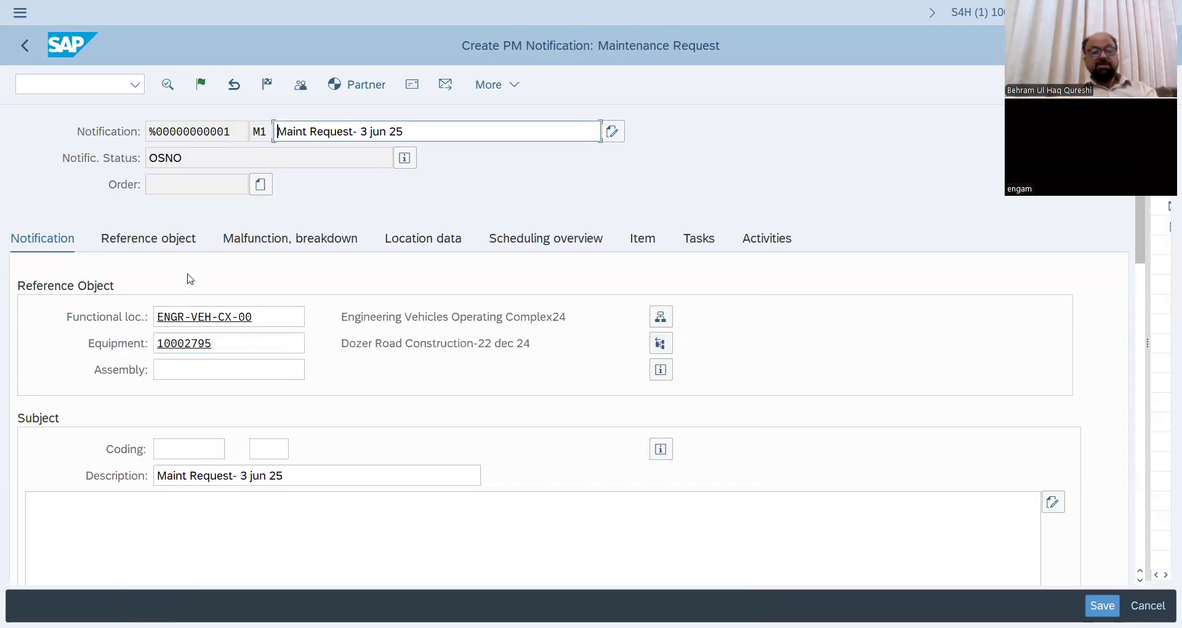
Step: Review the notification's reference object, malfunction dates, location data and account assignment
{"action": "left_click", "coordinate": [177, 239]}
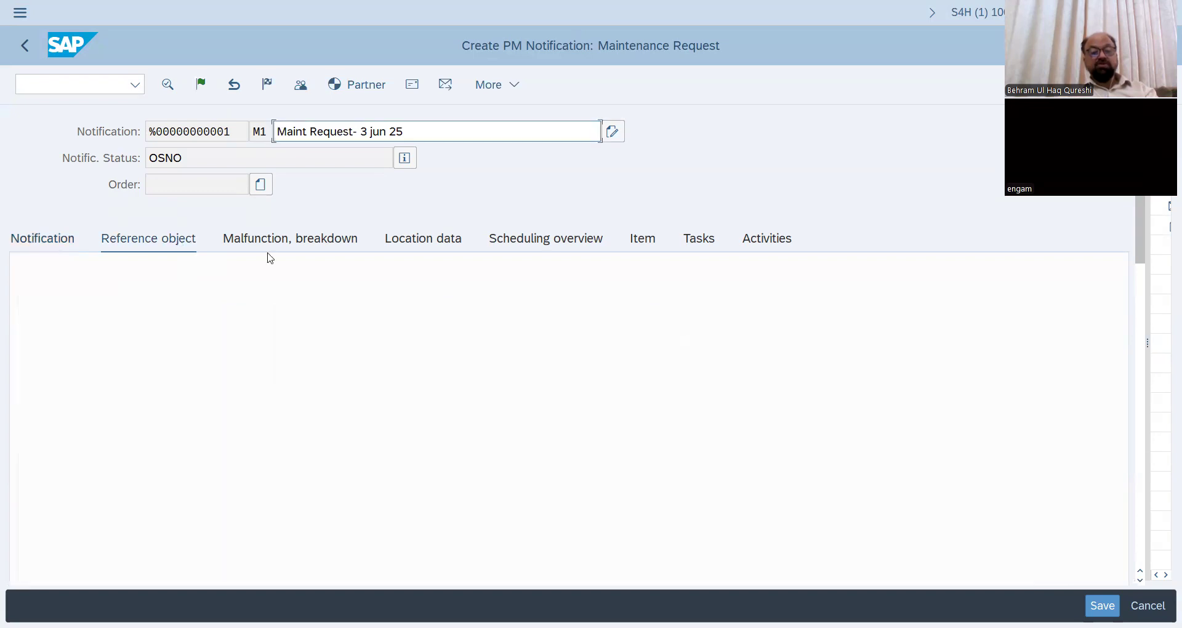
{"action": "left_click", "coordinate": [283, 241]}
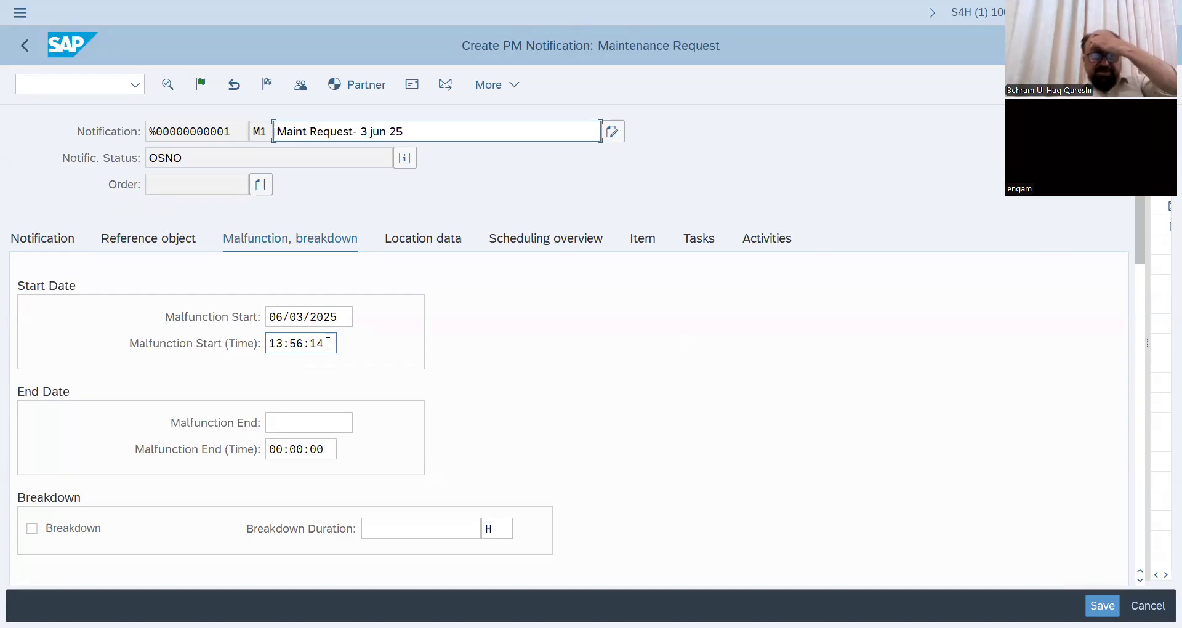
{"action": "left_click", "coordinate": [406, 244]}
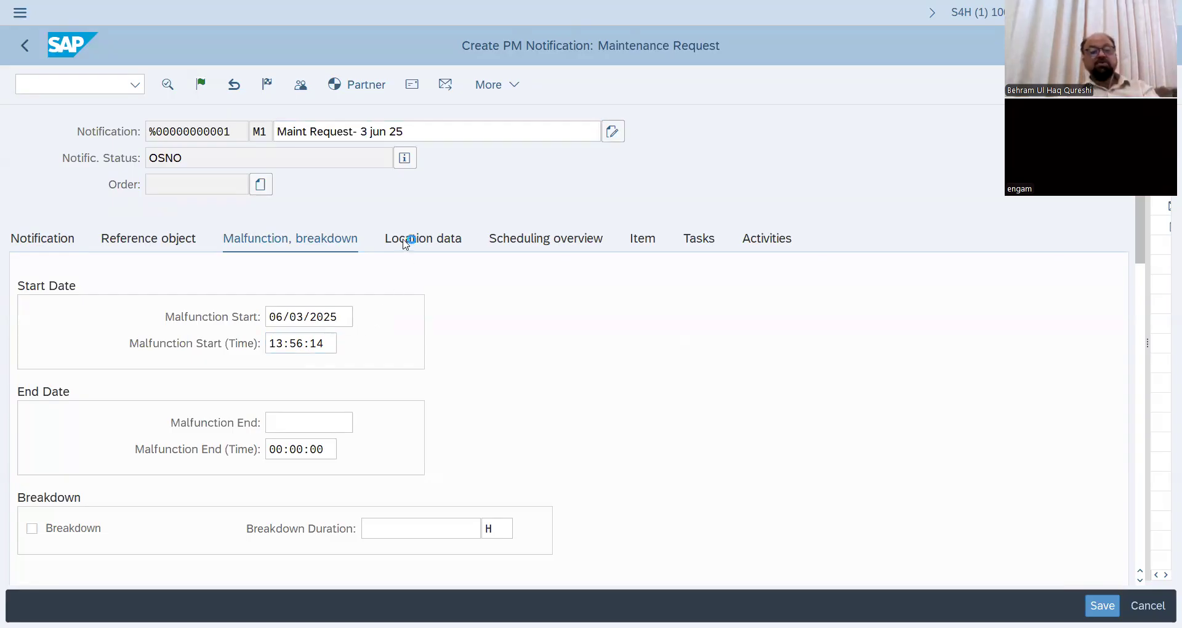
{"action": "left_click", "coordinate": [294, 314]}
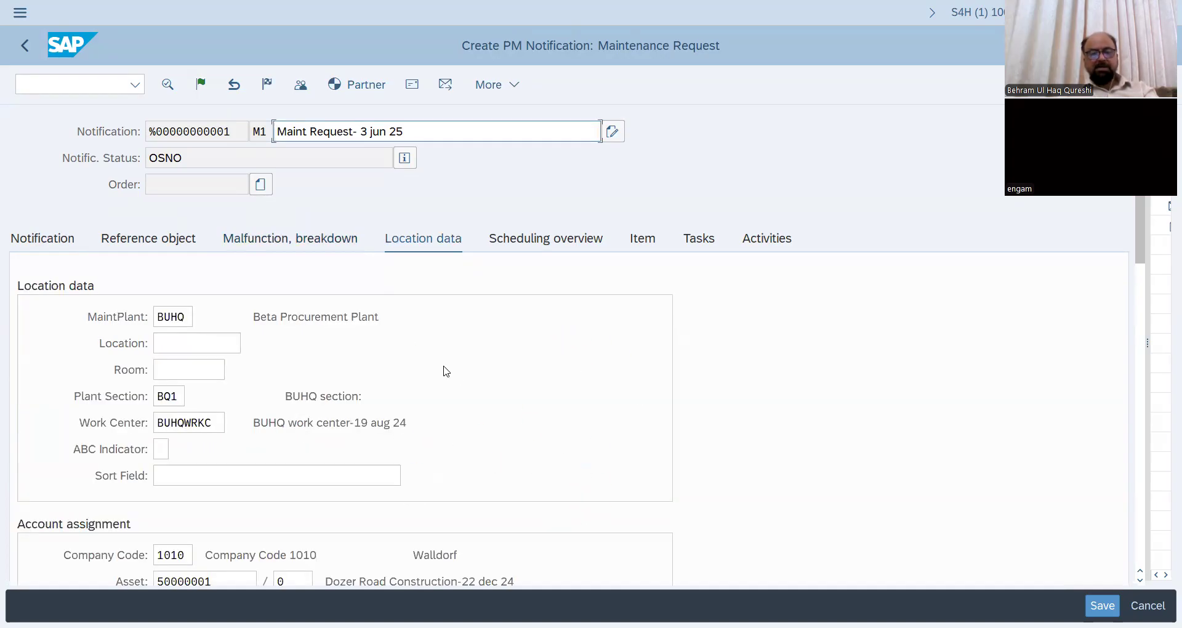
{"action": "left_click", "coordinate": [192, 340]}
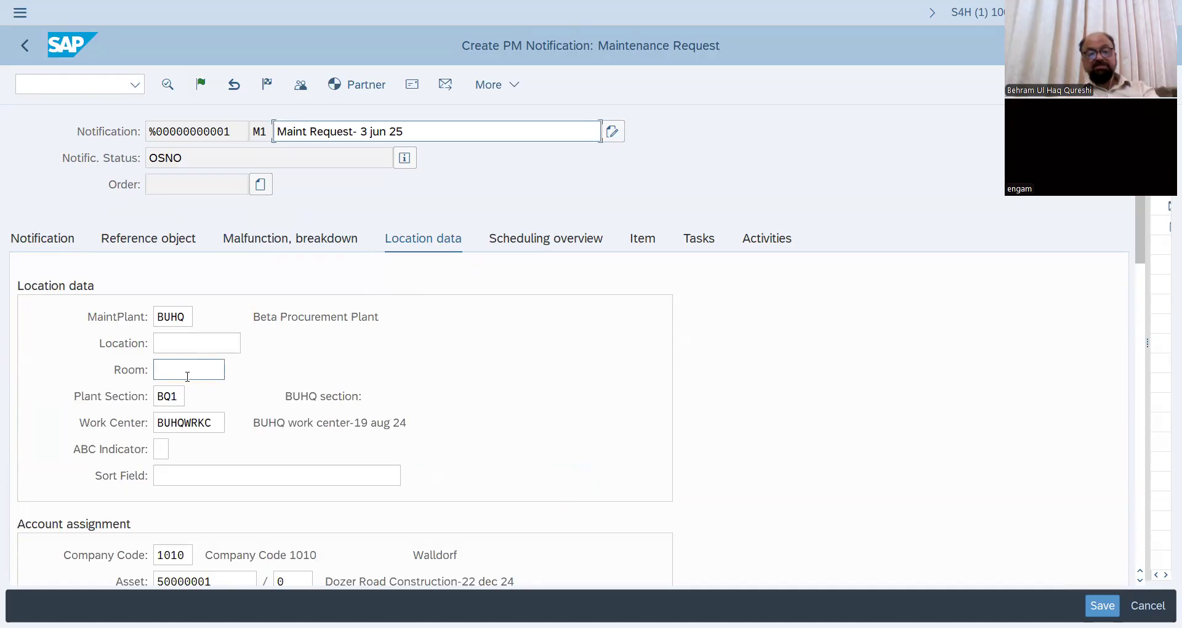
{"action": "scroll", "coordinate": [193, 414], "scroll_direction": "down", "scroll_amount": 3}
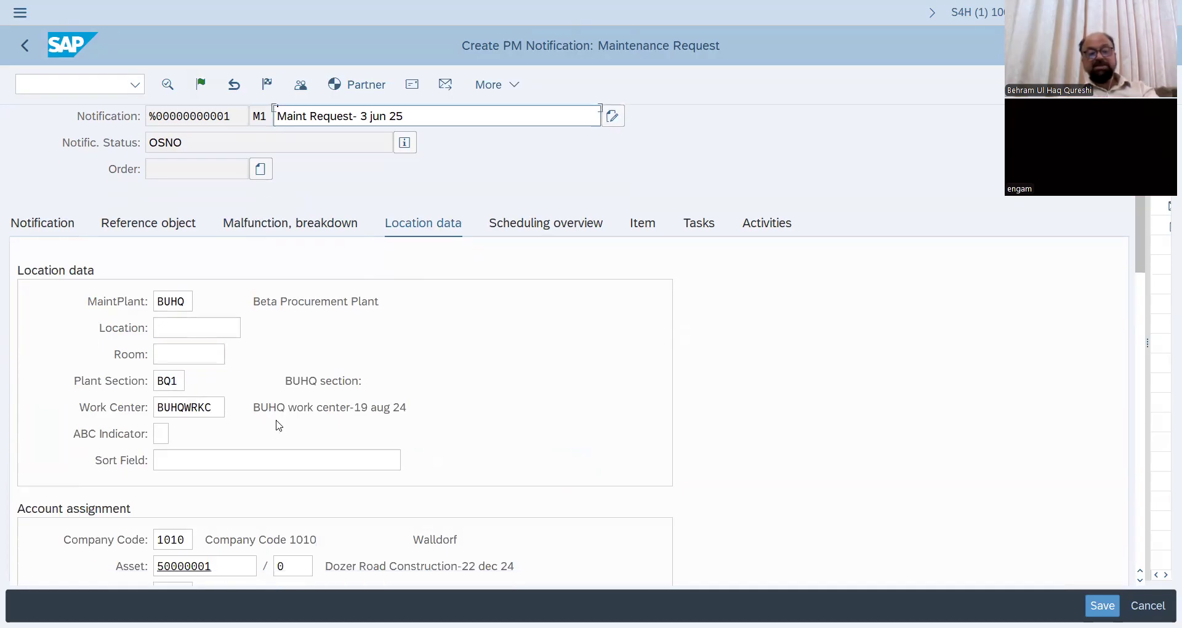
{"action": "scroll", "coordinate": [260, 463], "scroll_direction": "down", "scroll_amount": 3}
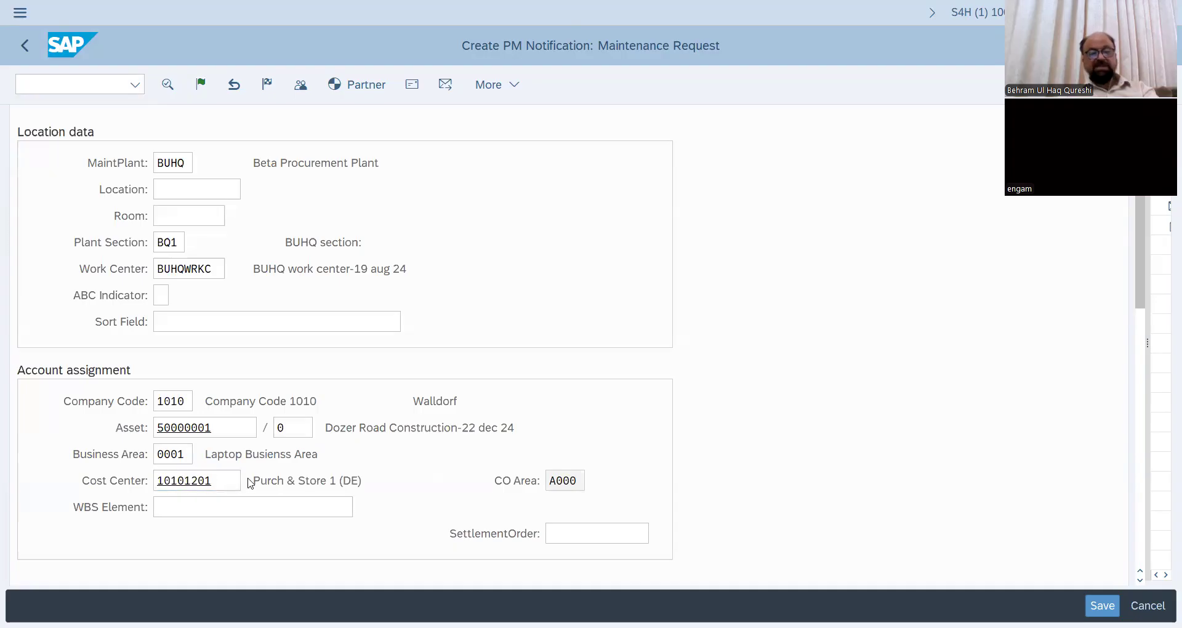
{"action": "scroll", "coordinate": [292, 475], "scroll_direction": "down", "scroll_amount": 4}
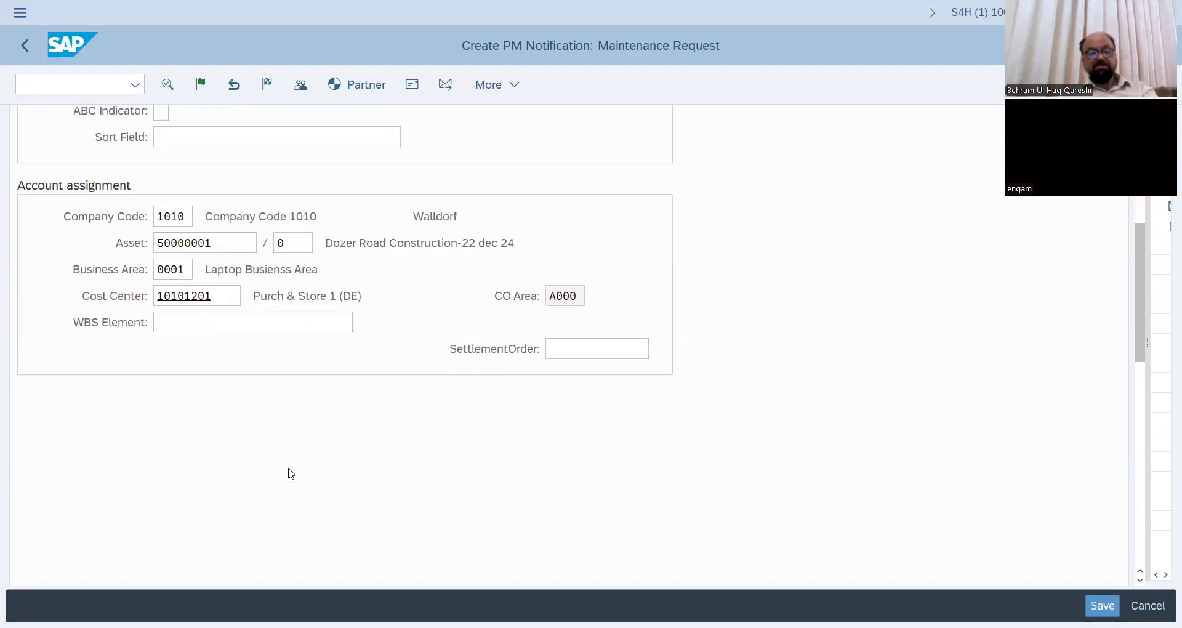
{"action": "scroll", "coordinate": [349, 243], "scroll_direction": "up", "scroll_amount": 9}
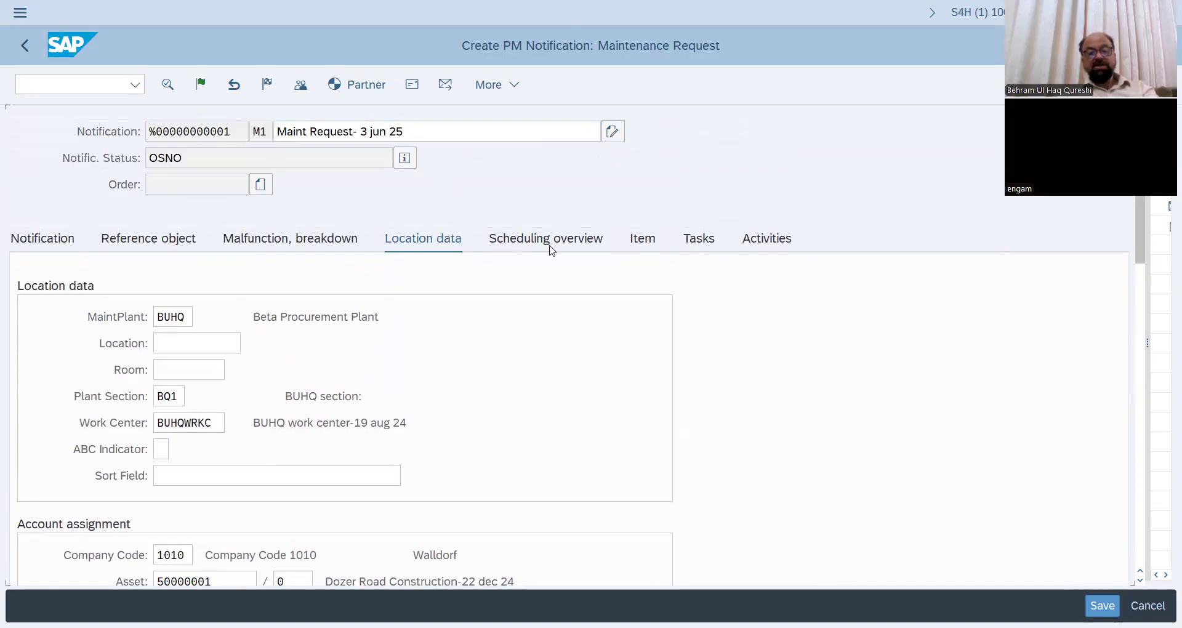
Step: Examine the notification's scheduling overview, item list and system status details, and return to the notification
{"action": "left_click", "coordinate": [548, 241]}
{"action": "left_click", "coordinate": [200, 318]}
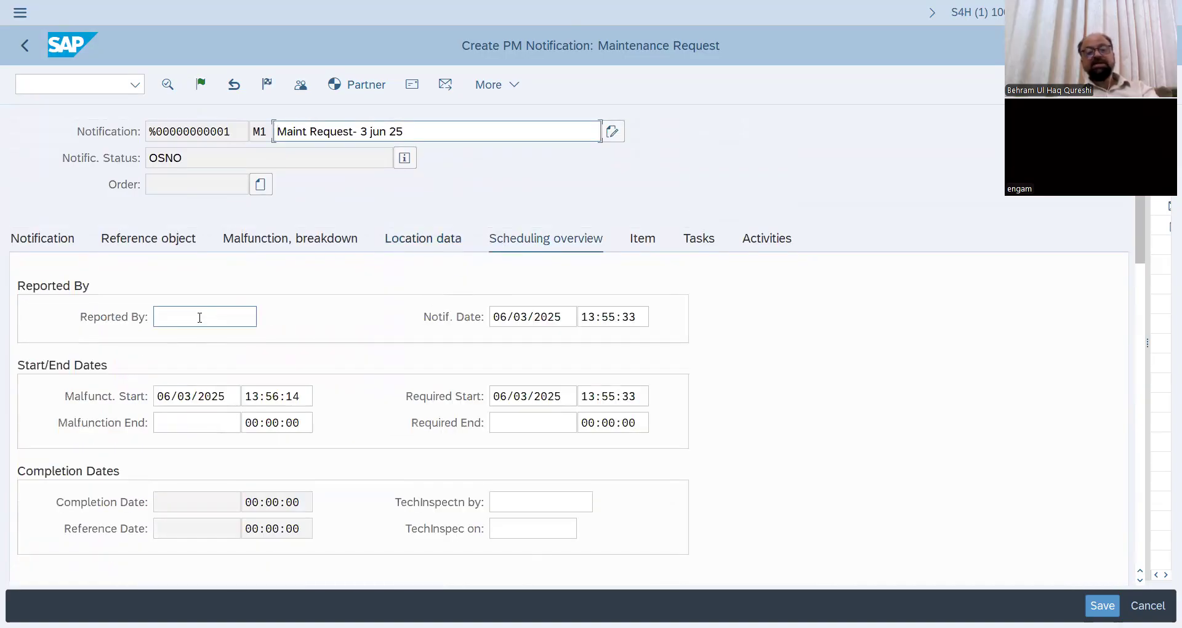
{"action": "left_click", "coordinate": [229, 416]}
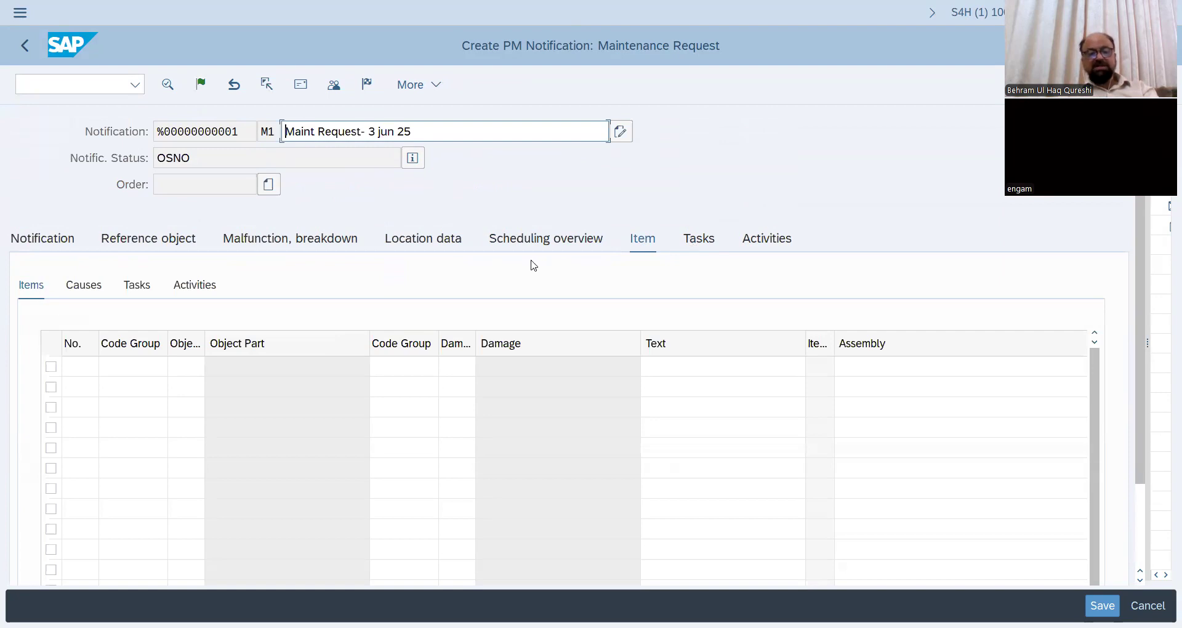
{"action": "left_click", "coordinate": [412, 159]}
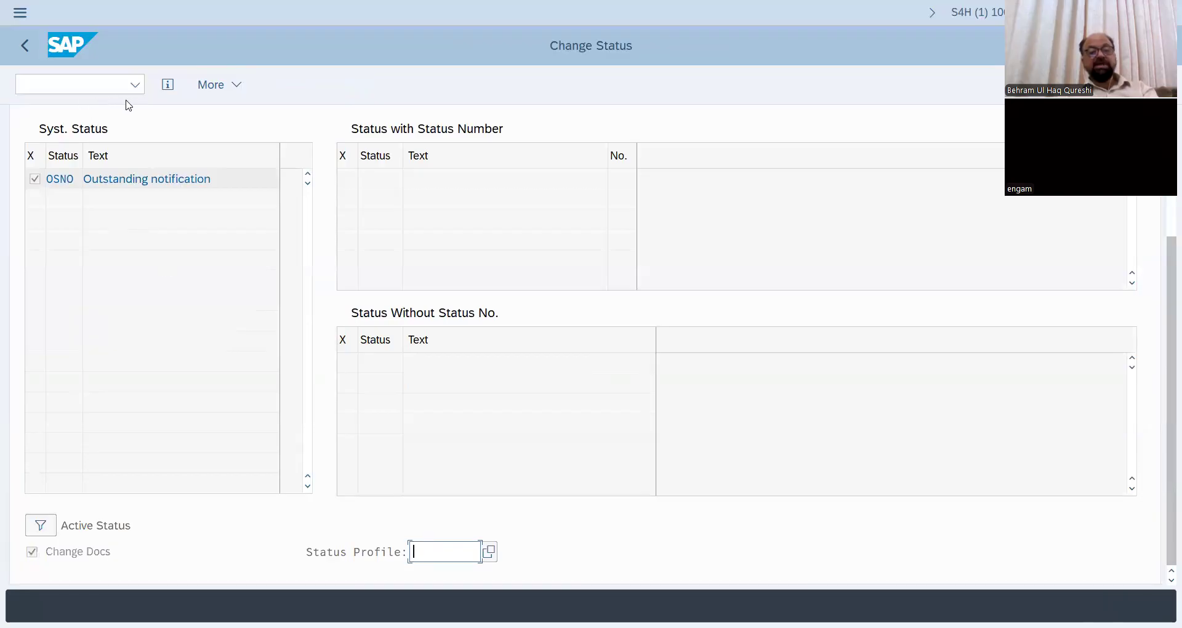
{"action": "left_click", "coordinate": [27, 54]}
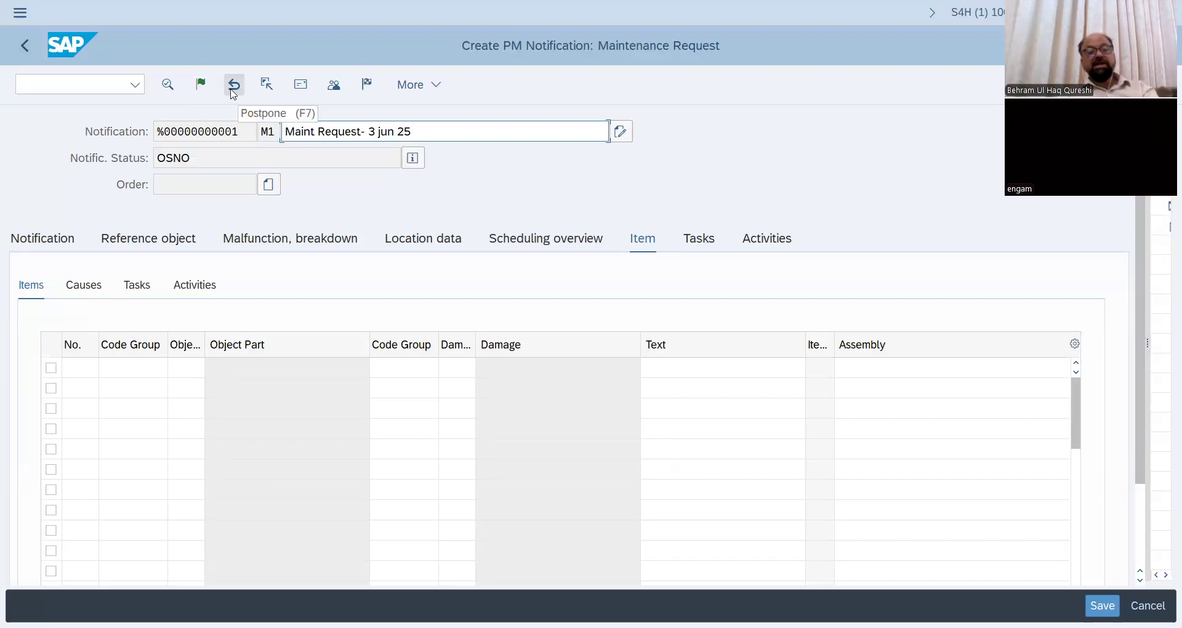
Step: Open the notification's address and enter "Dozer" as the name
{"action": "left_click", "coordinate": [307, 93]}
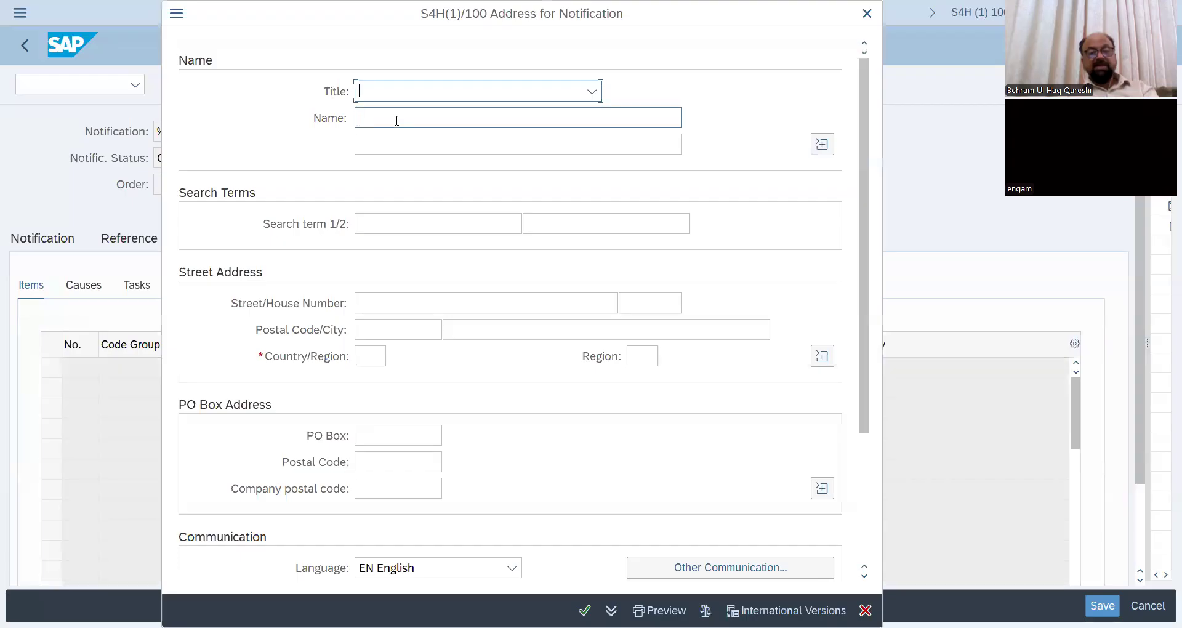
{"action": "left_click", "coordinate": [397, 120]}
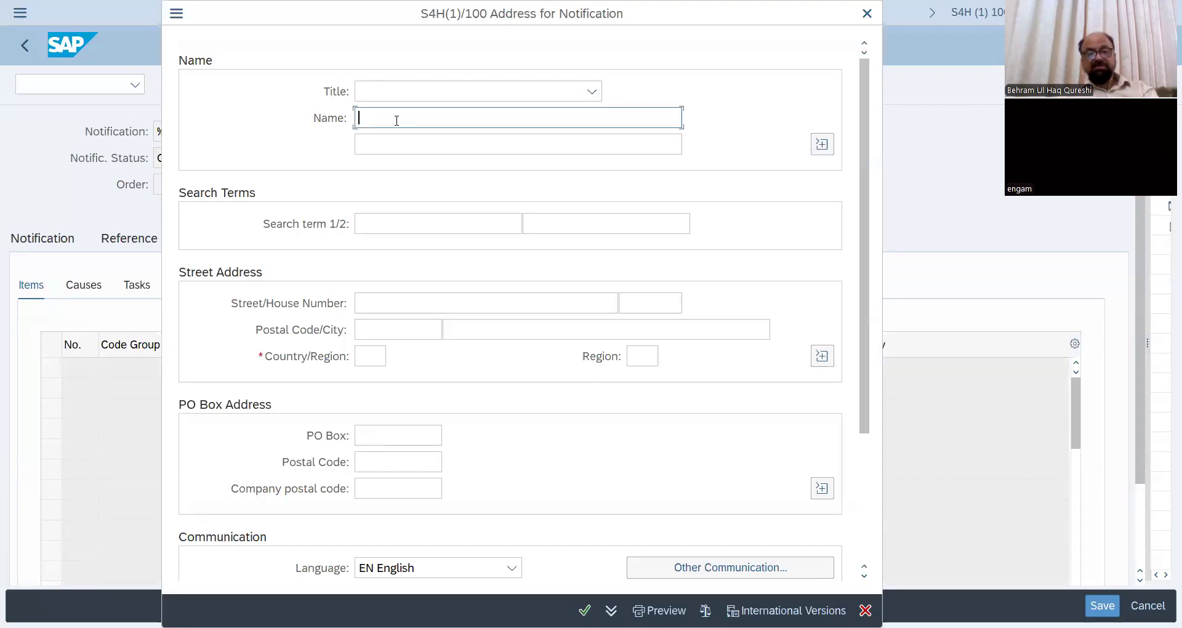
{"action": "type", "text": "Doxer"}
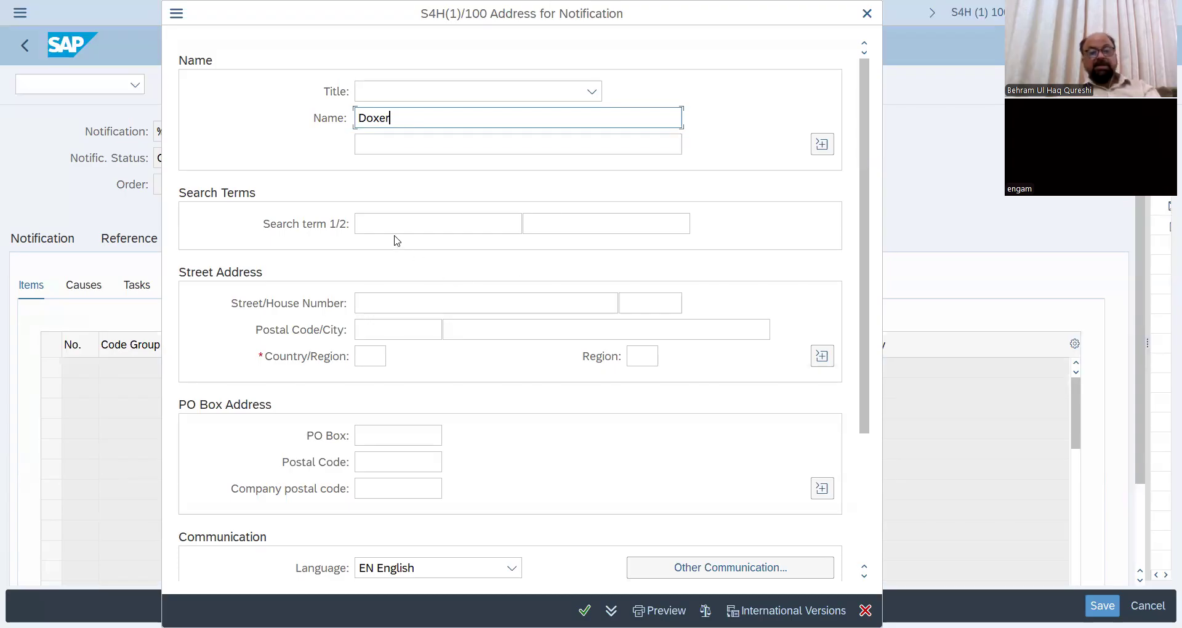
{"action": "key", "text": "BackSpace"}
{"action": "key", "text": "BackSpace"}
{"action": "key", "text": "BackSpace"}
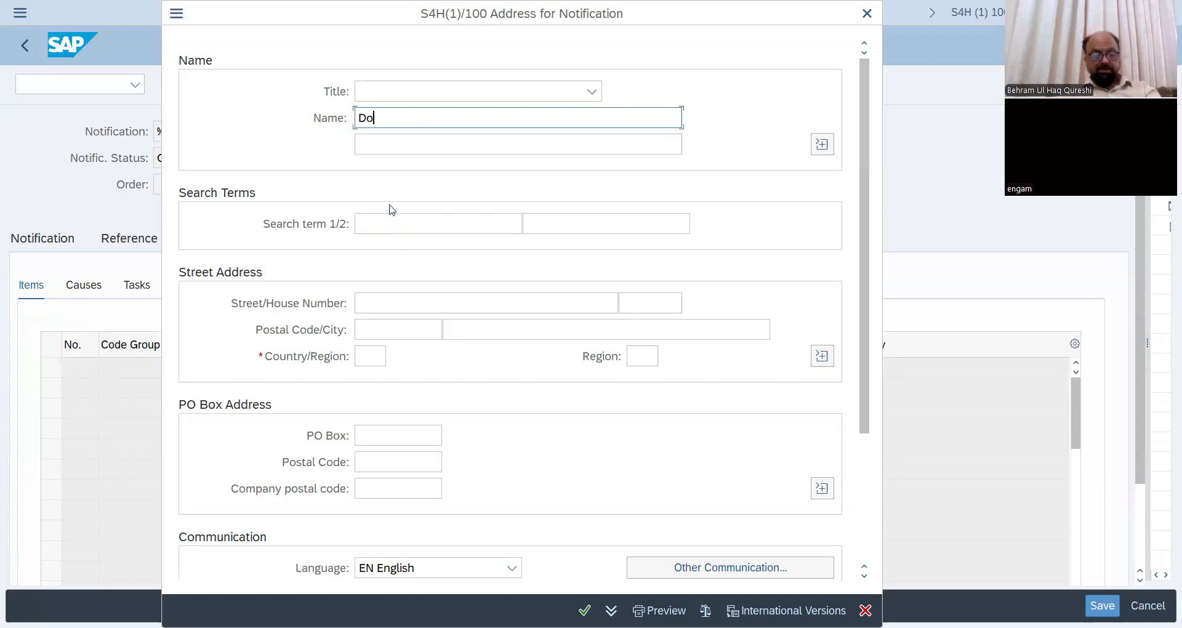
{"action": "type", "text": "zer"}
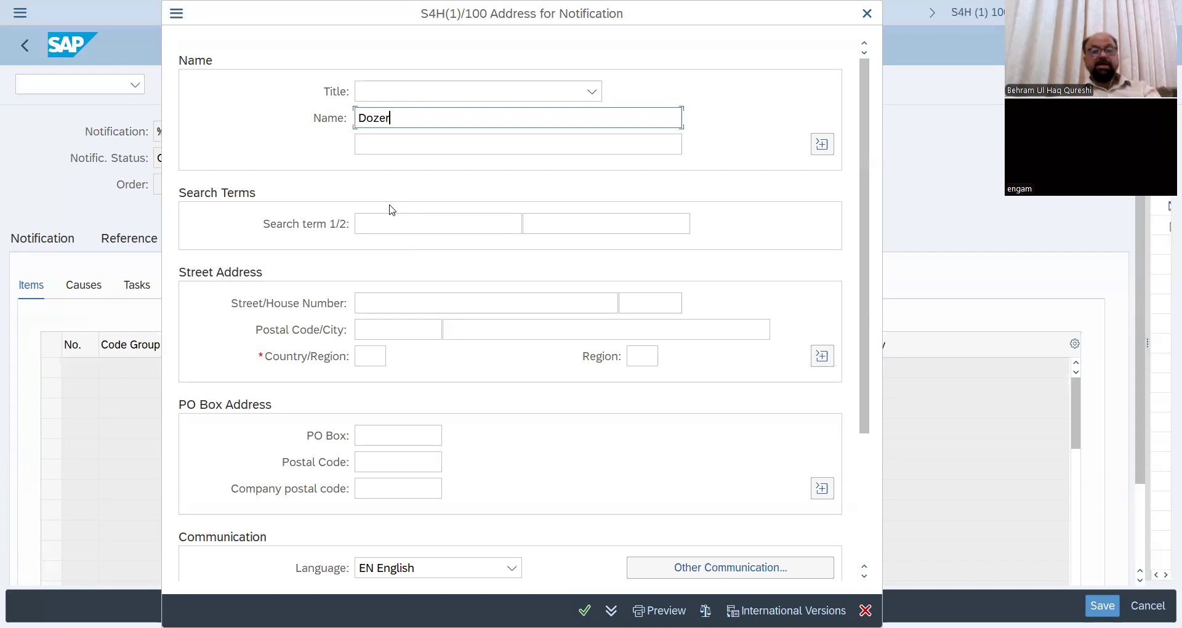
Step: Enter search term 0001, country DE and region BE (Berlin) in the notification's address
{"action": "left_click", "coordinate": [395, 223]}
{"action": "type", "text": "0001"}
{"action": "left_click", "coordinate": [381, 357]}
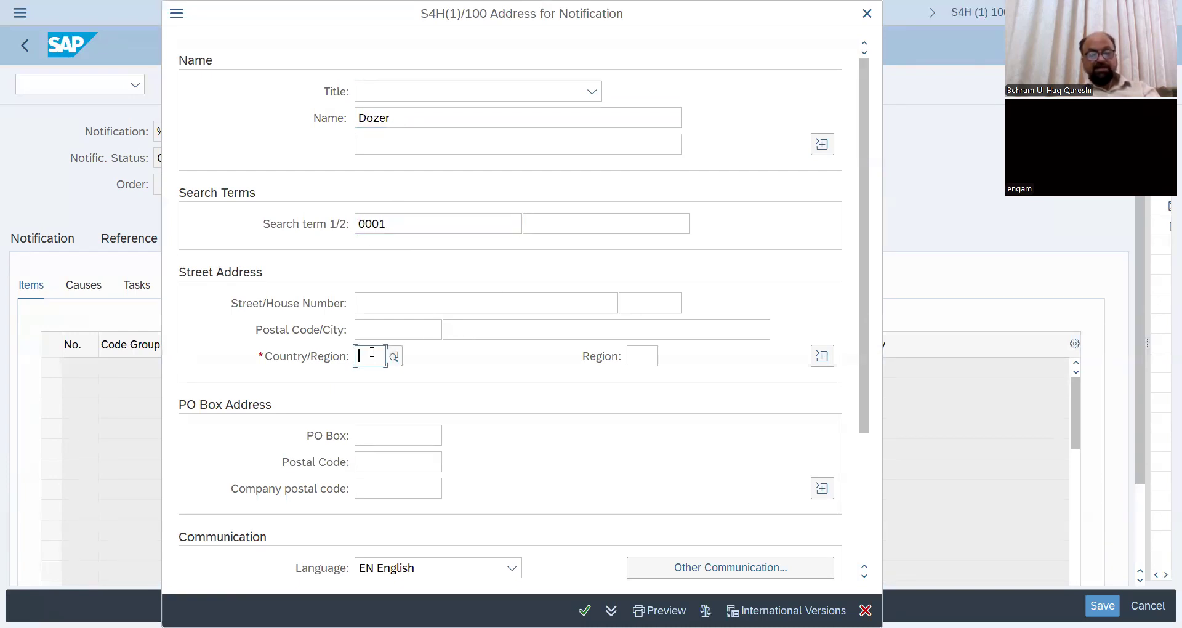
{"action": "type", "text": "DE"}
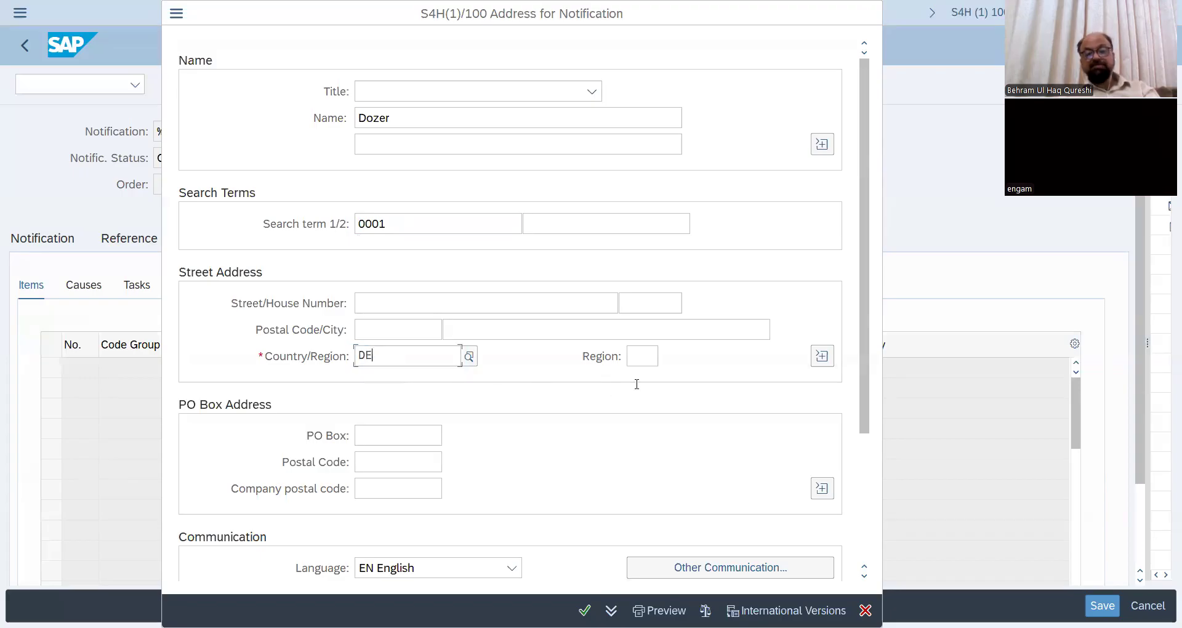
{"action": "left_click", "coordinate": [639, 358]}
{"action": "type", "text": "ber"}
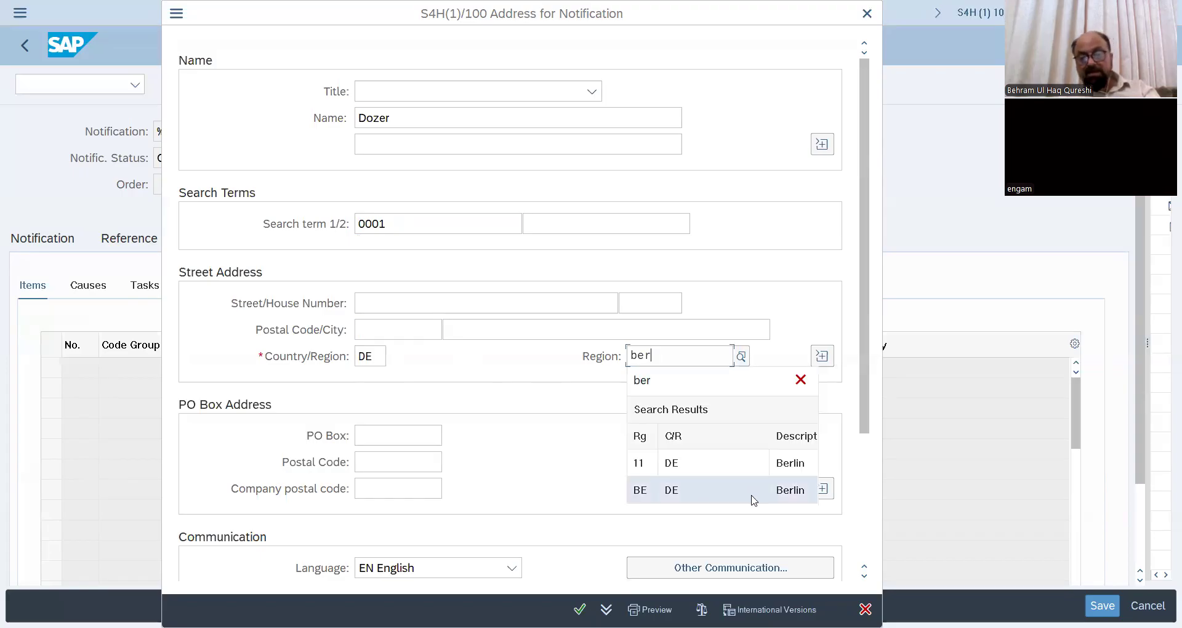
{"action": "left_click", "coordinate": [702, 496]}
Step: Fill in the postal code and city of the notification's address and confirm the address
{"action": "left_click", "coordinate": [420, 328]}
{"action": "type", "text": "45000"}
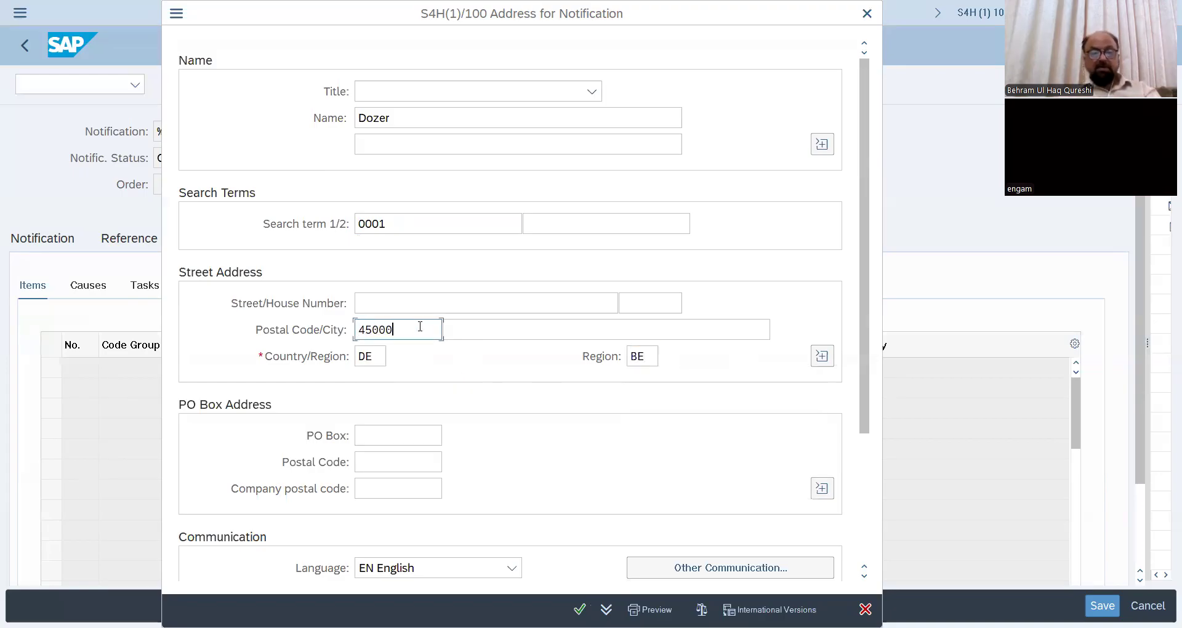
{"action": "left_click", "coordinate": [476, 325]}
{"action": "type", "text": "berlin"}
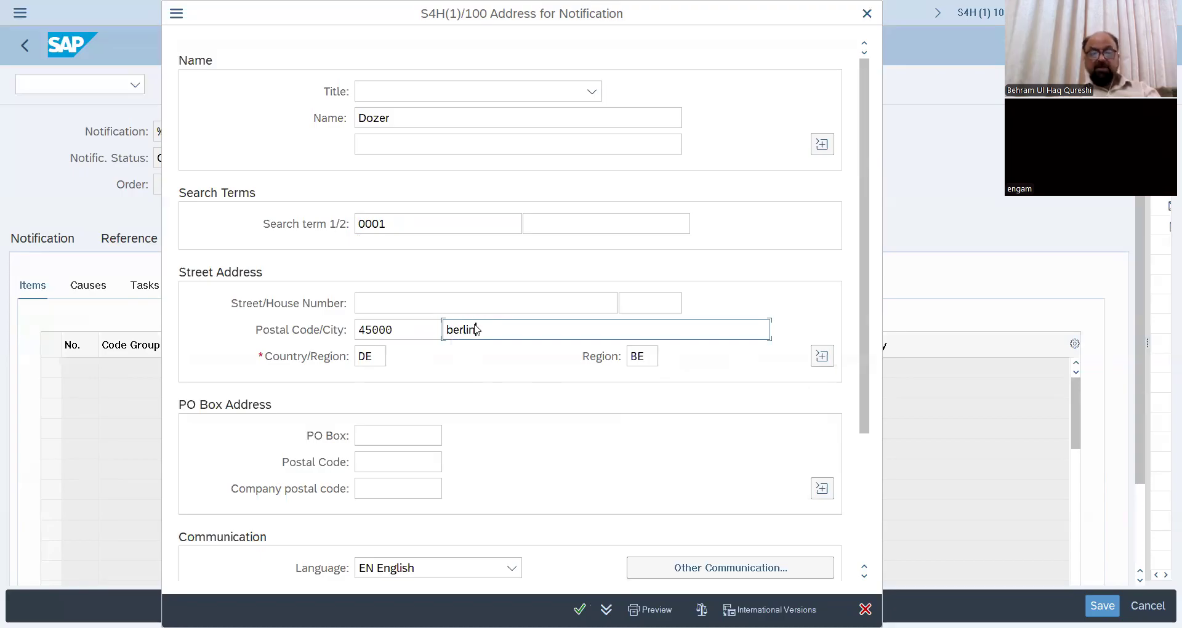
{"action": "key", "text": "Return"}
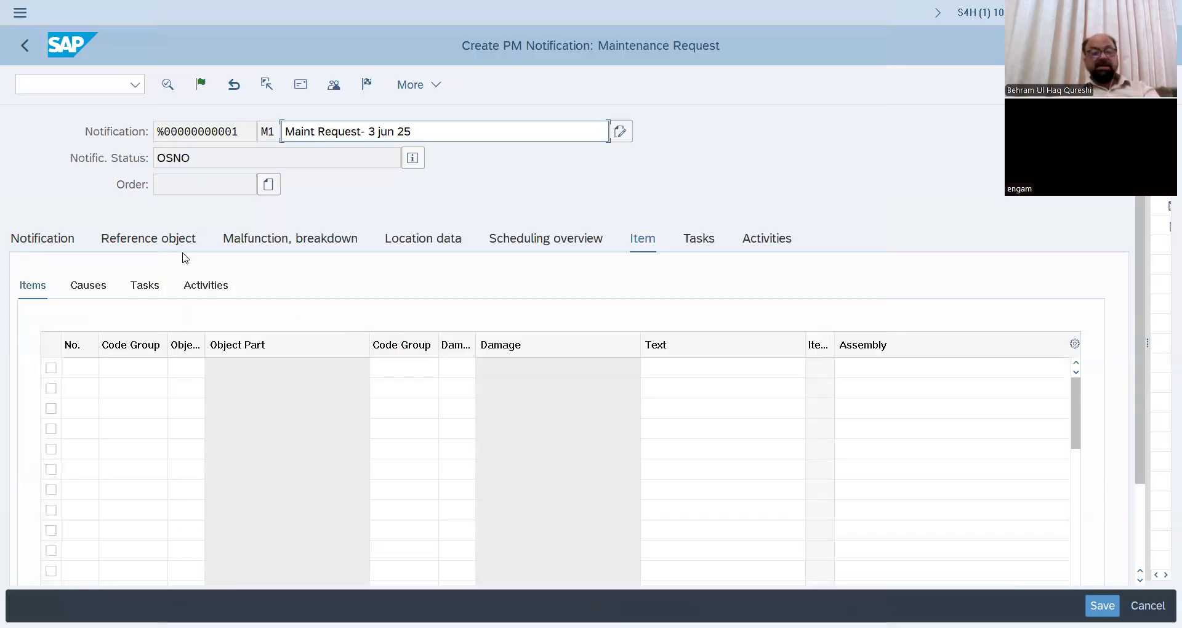
Step: Add a partner with function VU User responsible to the notification, choosing the user from the value list, and return to the notification
{"action": "left_click", "coordinate": [62, 240]}
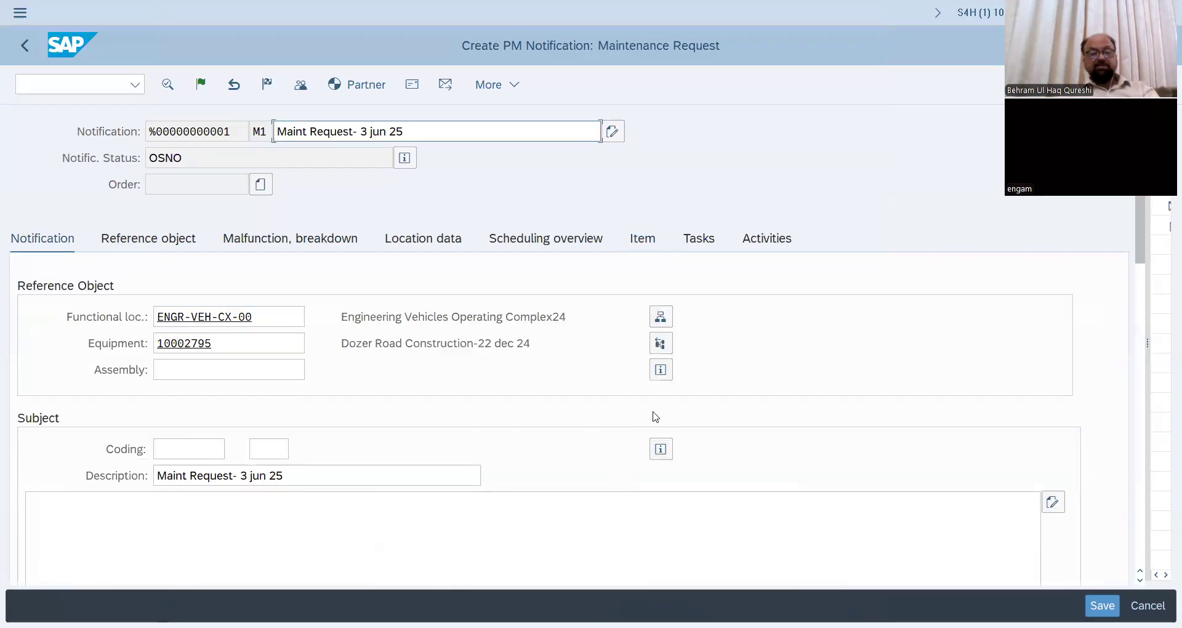
{"action": "left_click", "coordinate": [664, 353]}
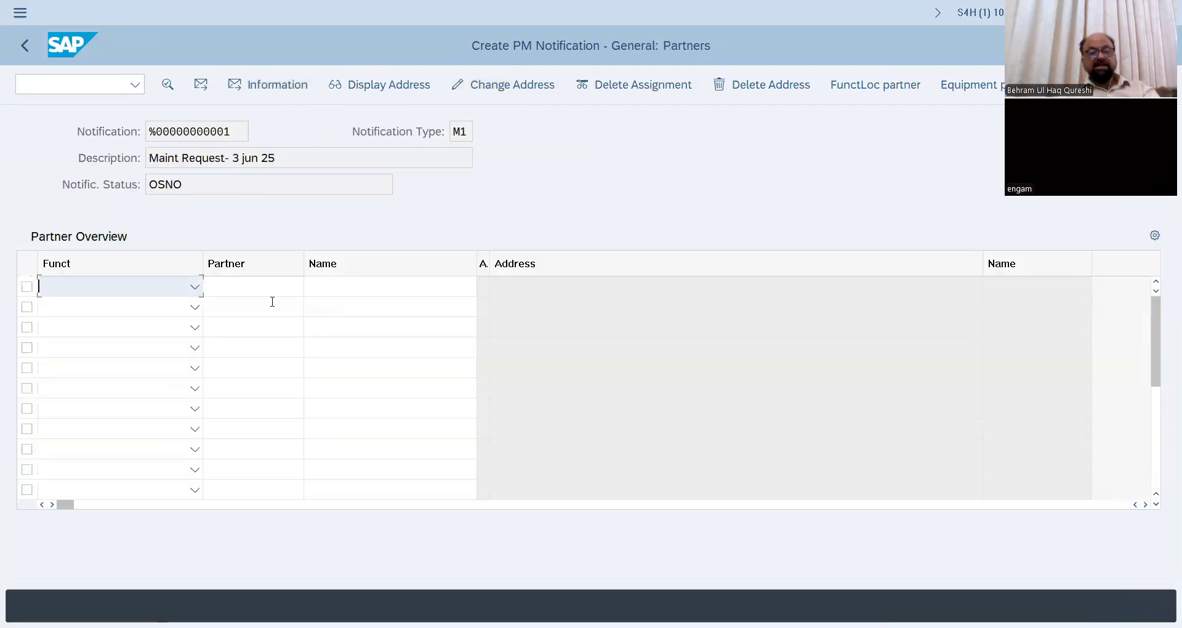
{"action": "left_click", "coordinate": [195, 287]}
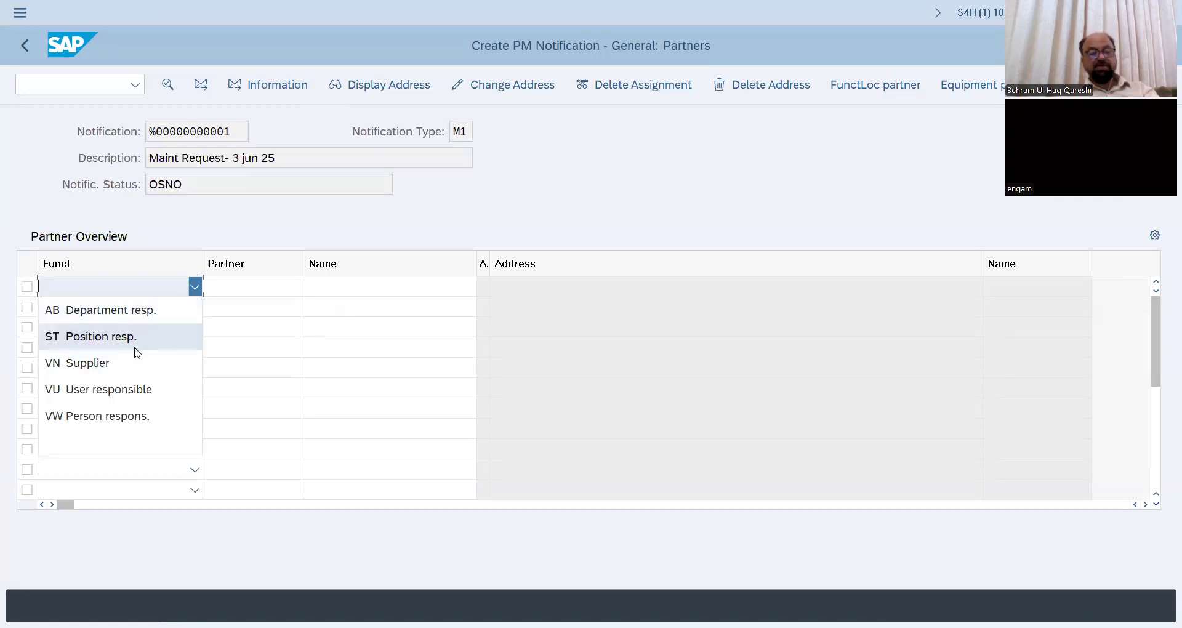
{"action": "left_click", "coordinate": [135, 393]}
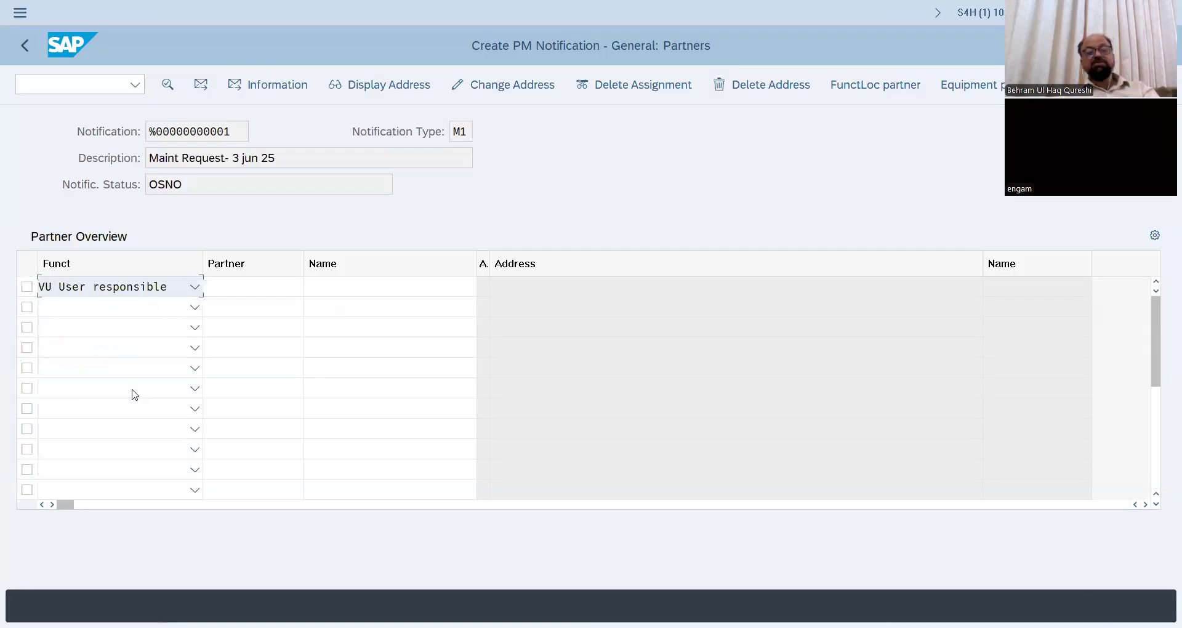
{"action": "left_click", "coordinate": [272, 290]}
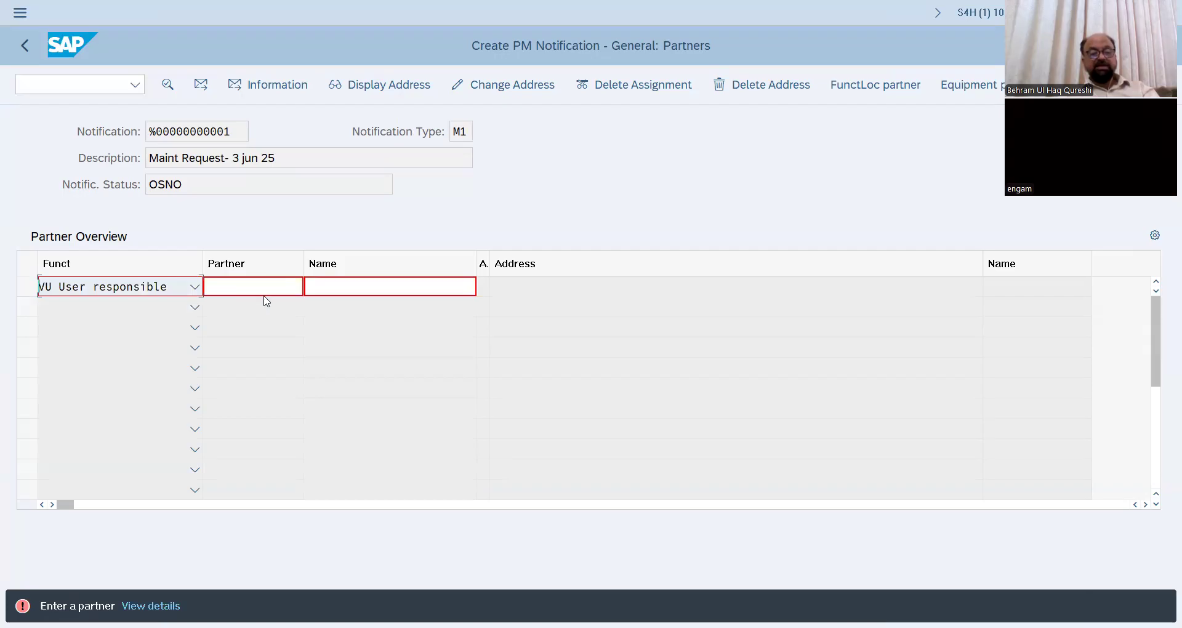
{"action": "left_click", "coordinate": [299, 287]}
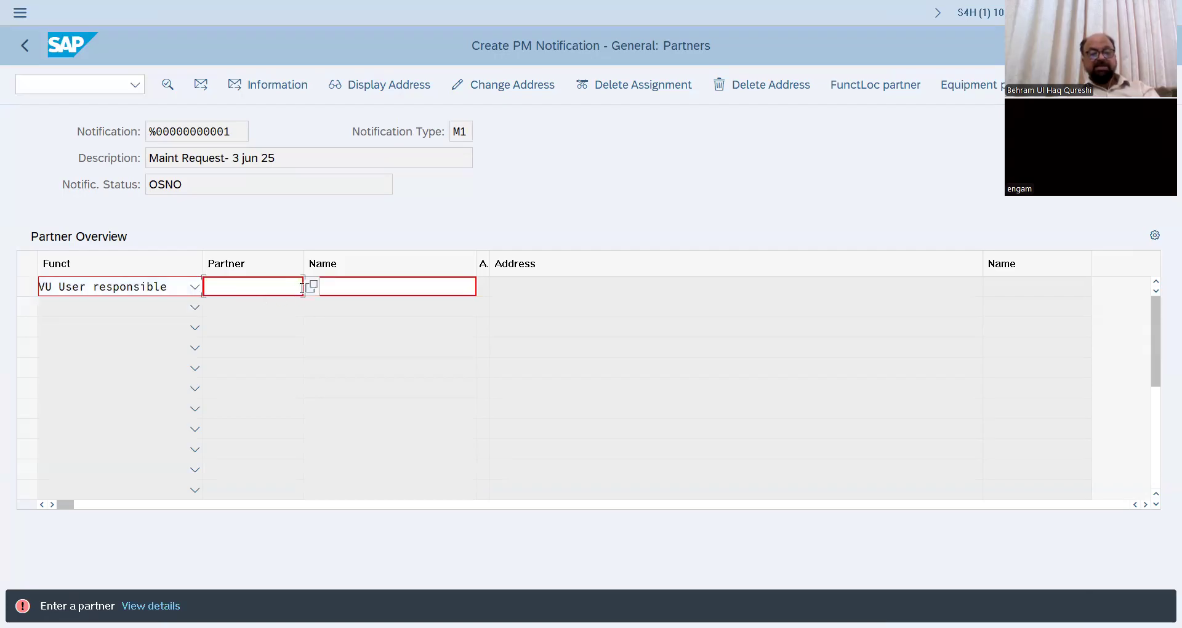
{"action": "left_click", "coordinate": [313, 289]}
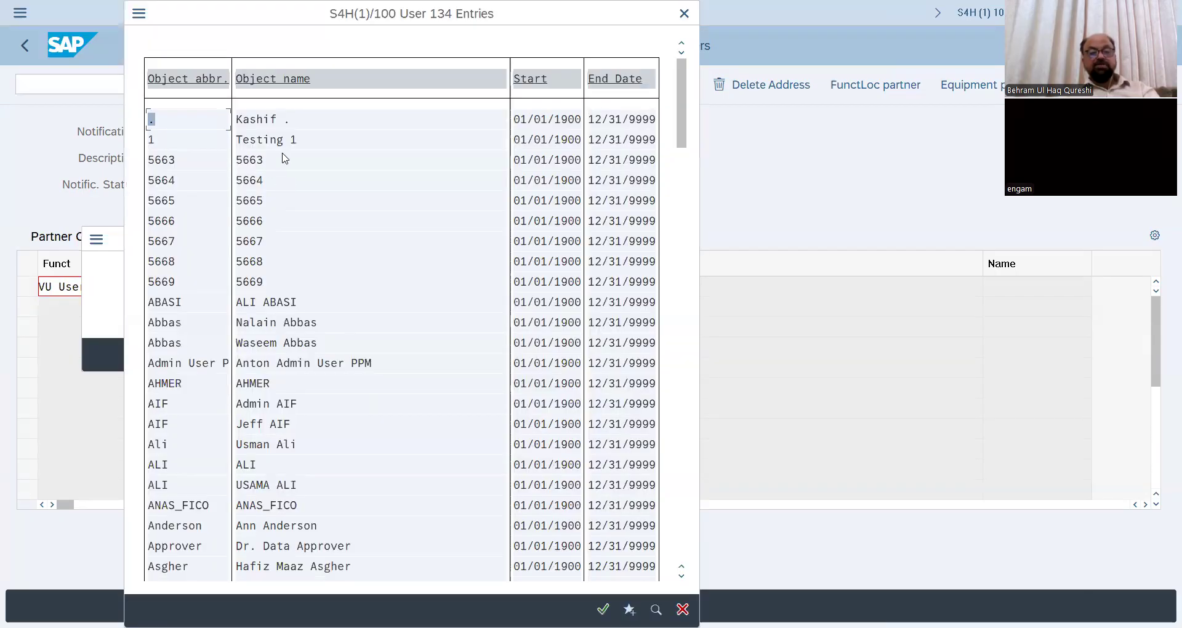
{"action": "double_click", "coordinate": [296, 349]}
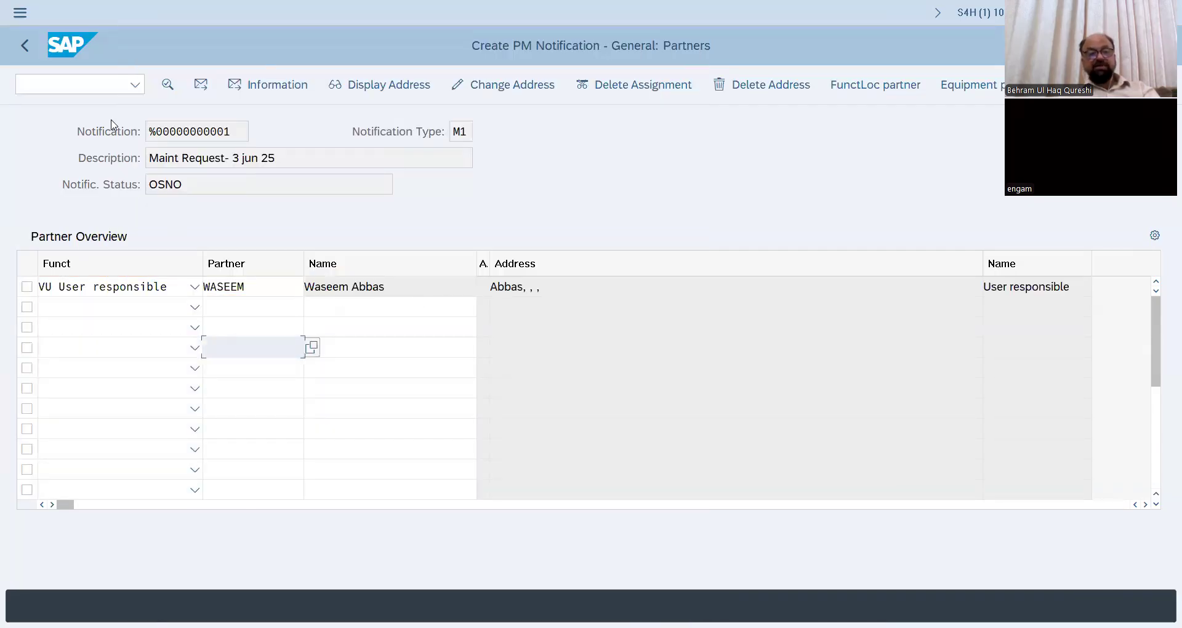
{"action": "left_click", "coordinate": [25, 45]}
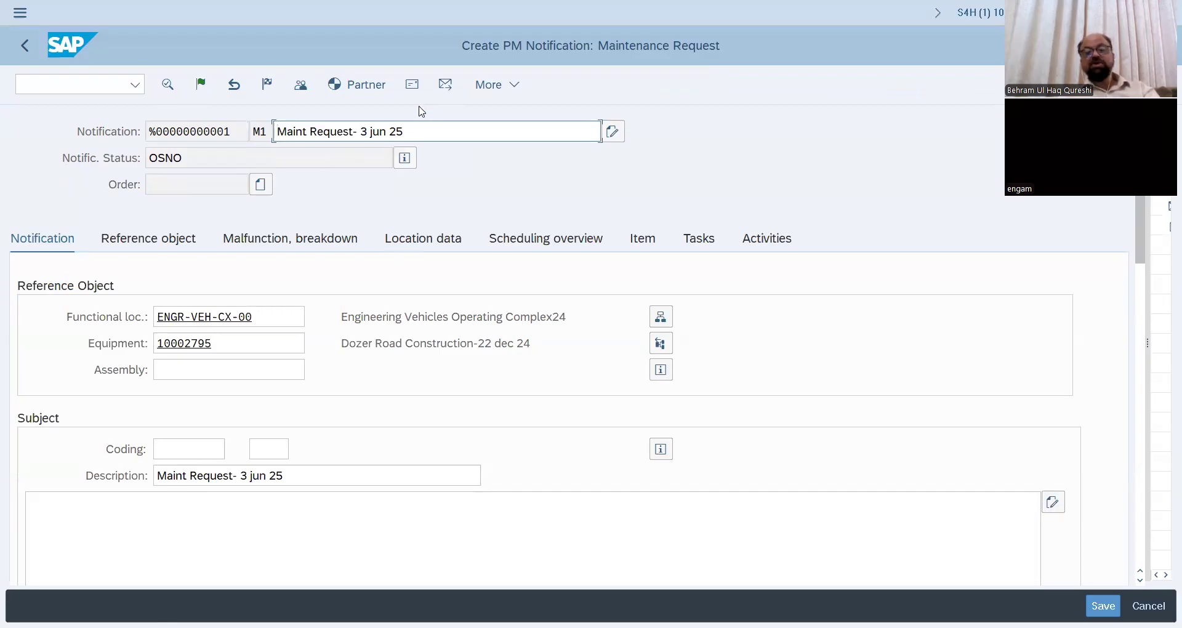
Step: Complete the maintenance request notification with the proposed reference date and time
{"action": "left_click", "coordinate": [269, 86]}
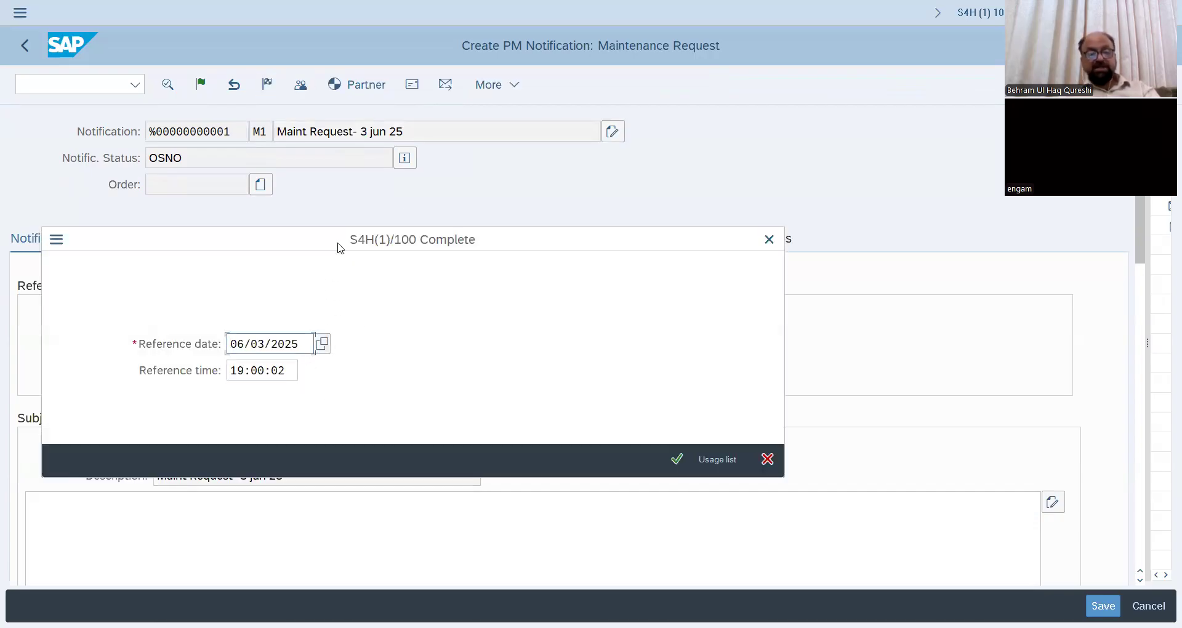
{"action": "left_click_drag", "start_coordinate": [338, 244], "coordinate": [819, 207]}
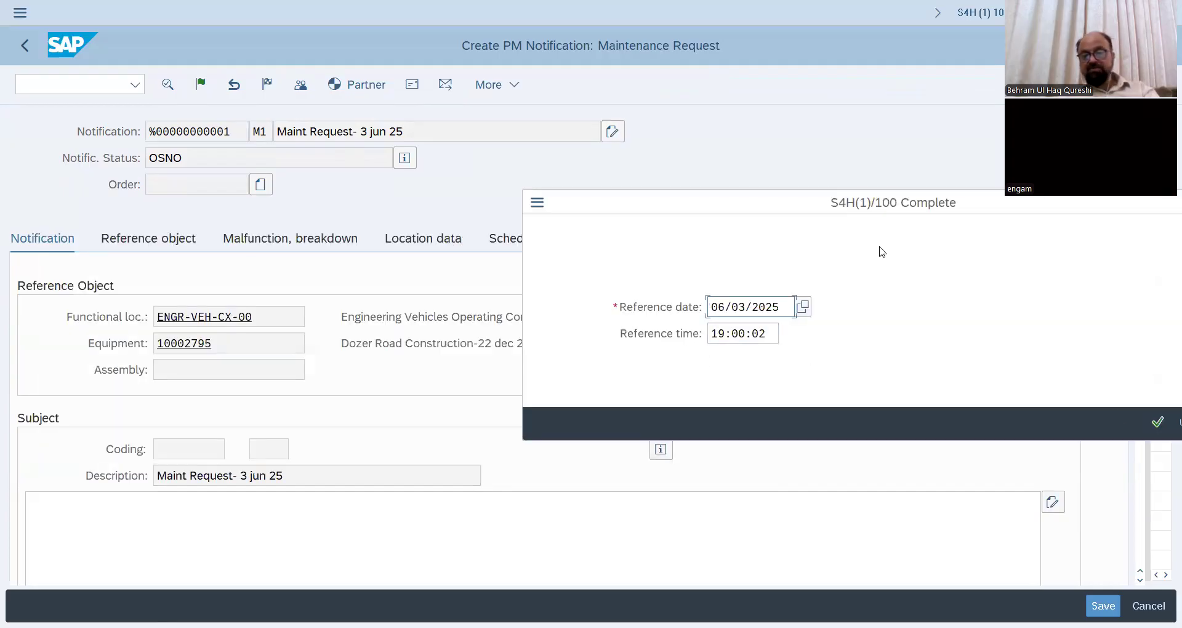
{"action": "left_click_drag", "start_coordinate": [879, 208], "coordinate": [588, 196]}
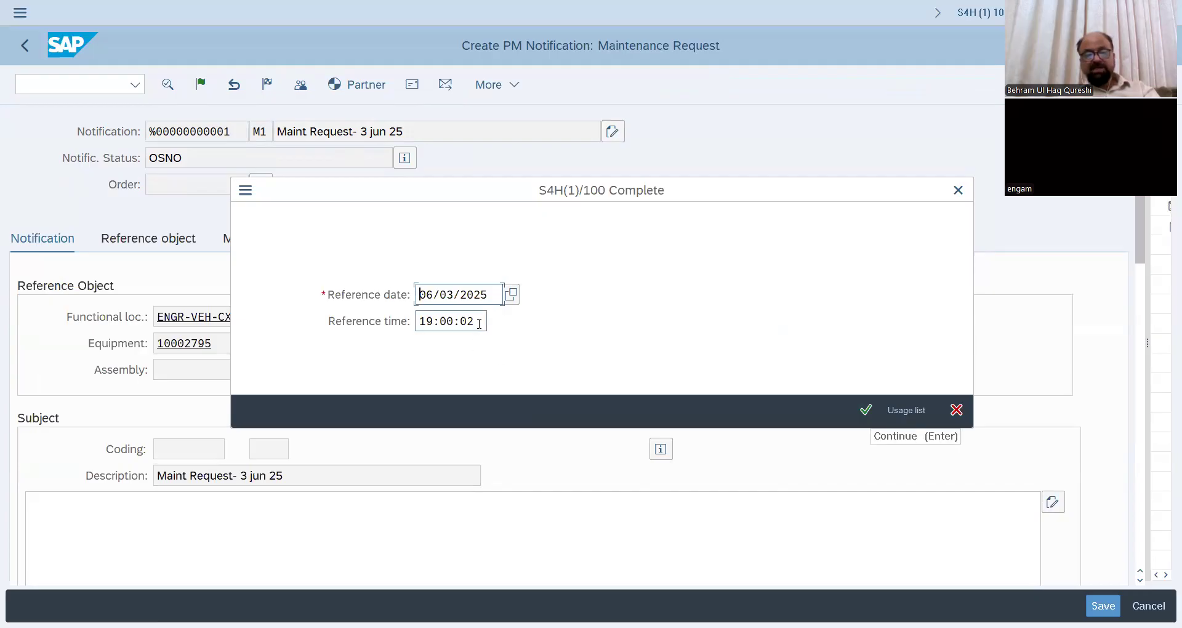
{"action": "left_click", "coordinate": [866, 410]}
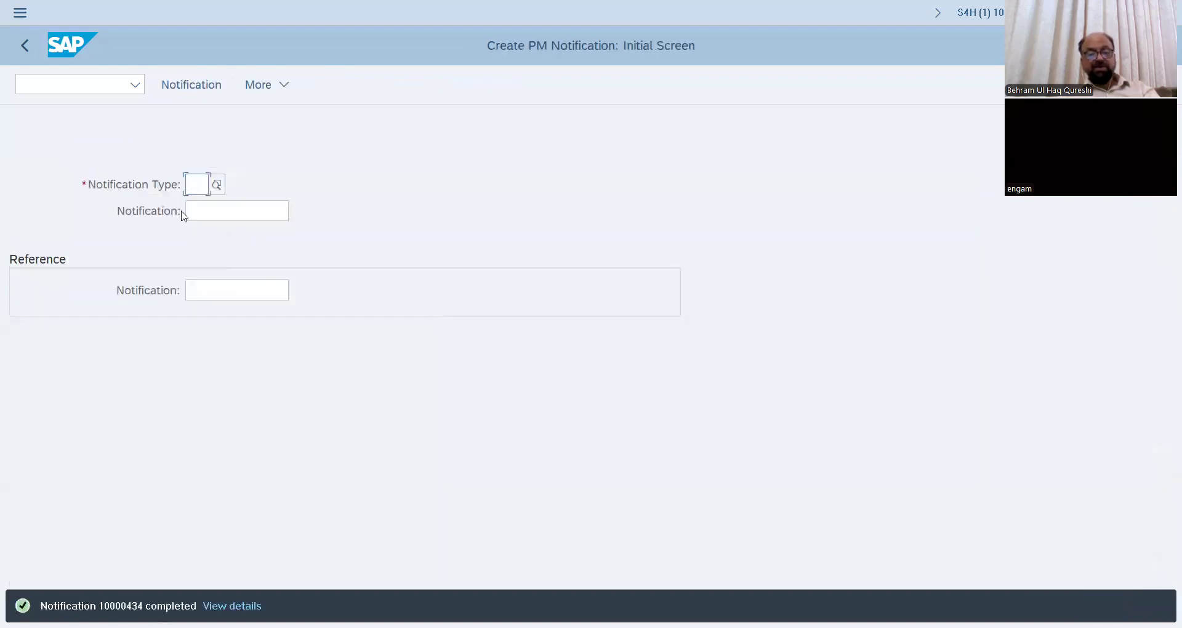
Step: Open the completed notification through the change transaction and inspect its system status and reference object
{"action": "left_click", "coordinate": [87, 84]}
{"action": "type", "text": "/niw52"}
{"action": "key", "text": "Return"}
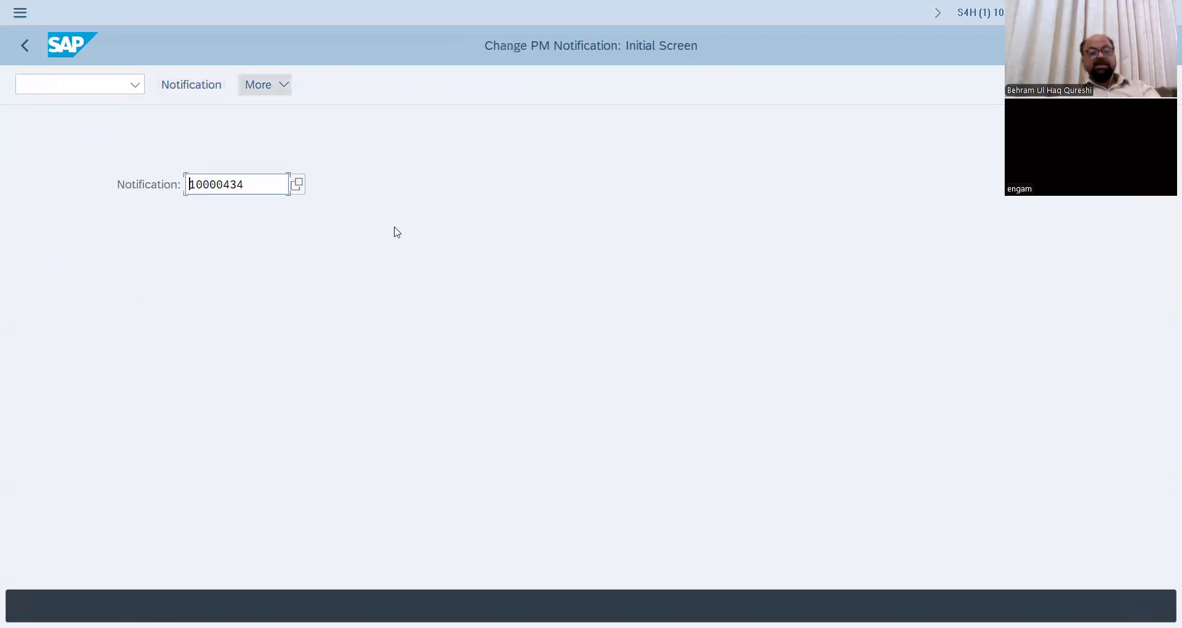
{"action": "key", "text": "Return"}
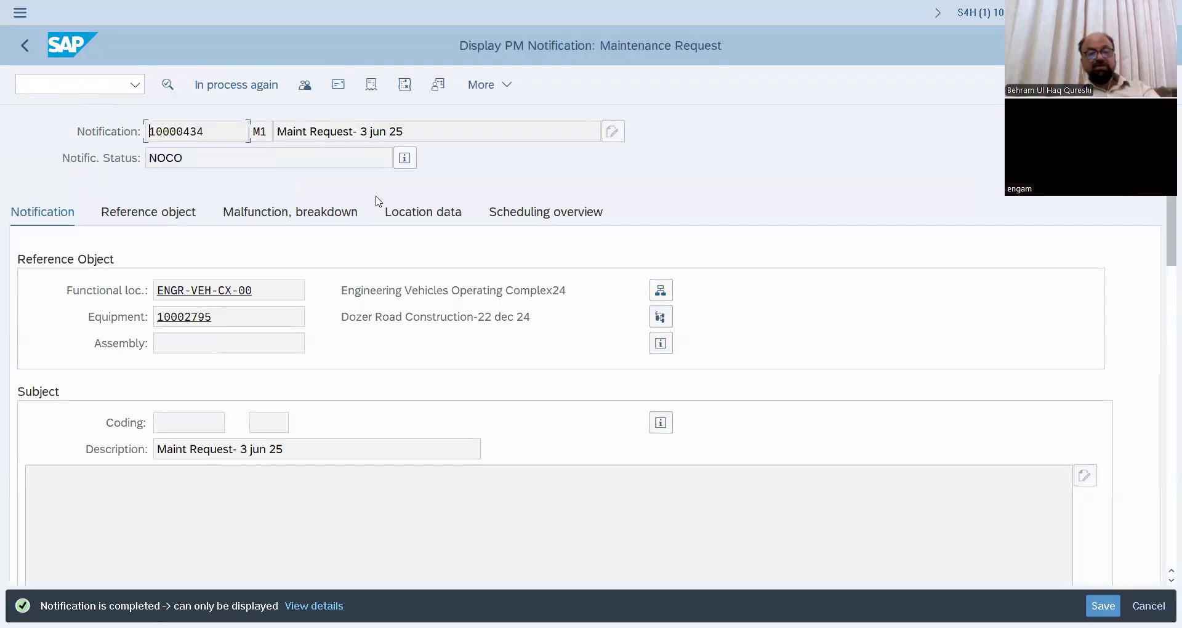
{"action": "left_click", "coordinate": [405, 157]}
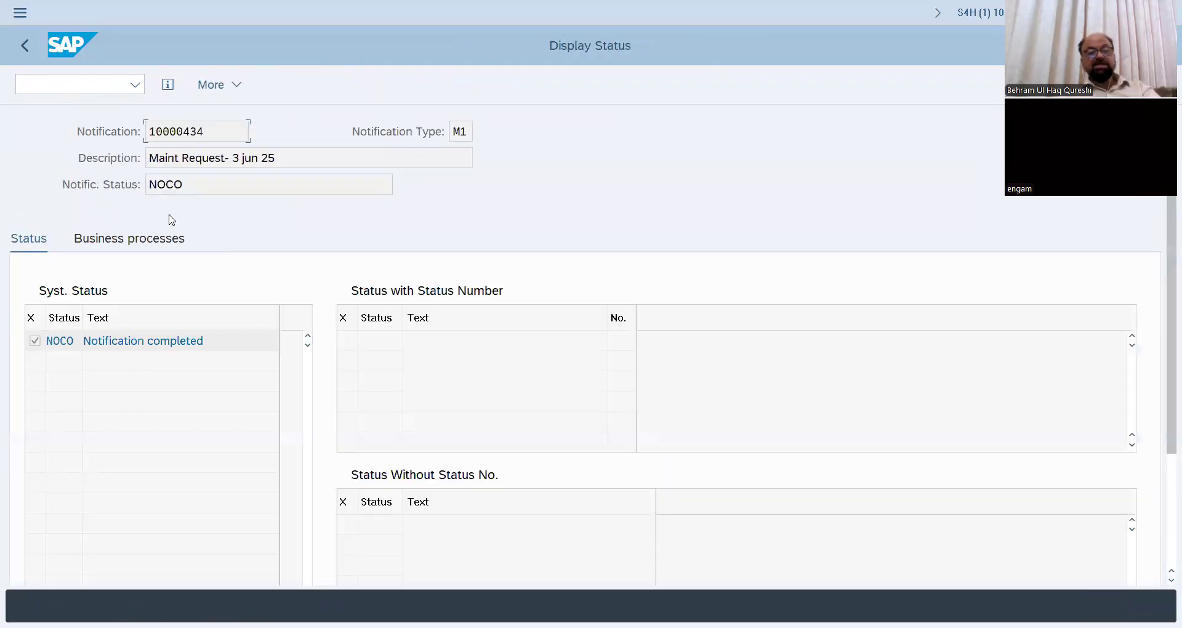
{"action": "left_click", "coordinate": [25, 45]}
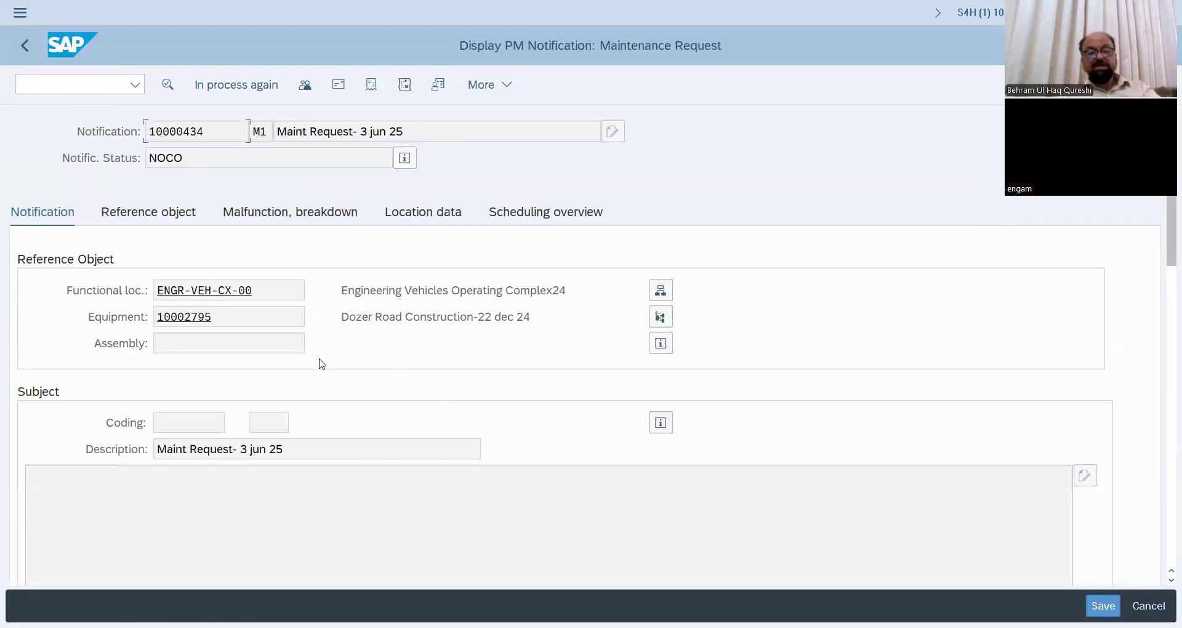
{"action": "left_click", "coordinate": [151, 212]}
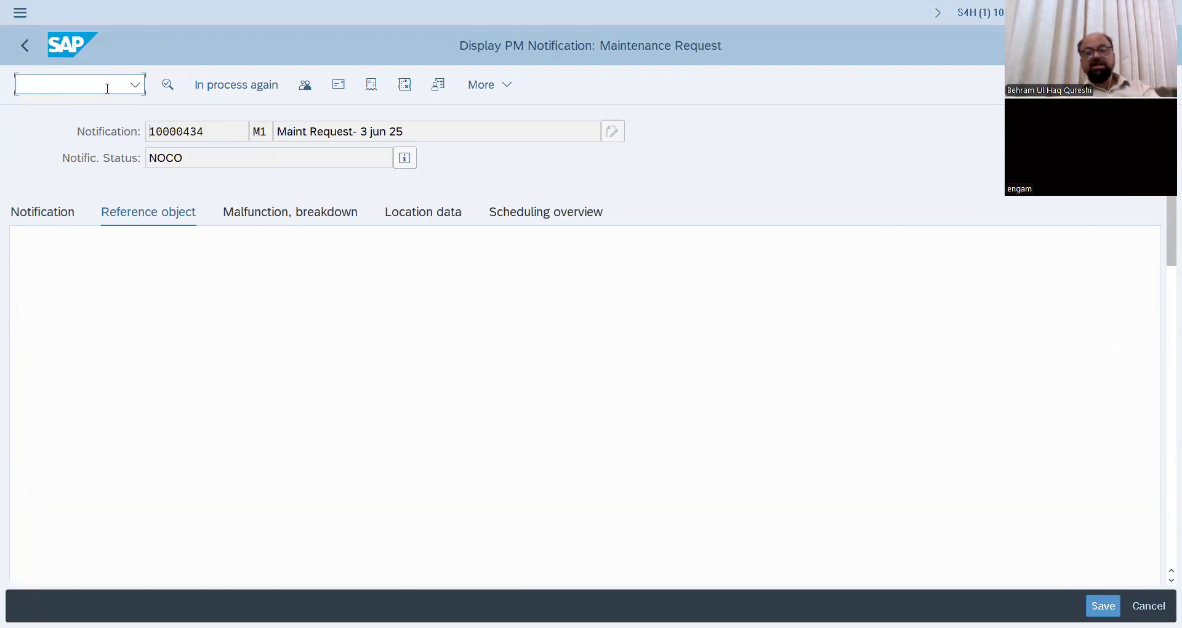
Step: Start a new M1 Maintenance Request notification and enter "Maint Request- 3 jun 25-****" as its description
{"action": "type", "text": "/niw2"}
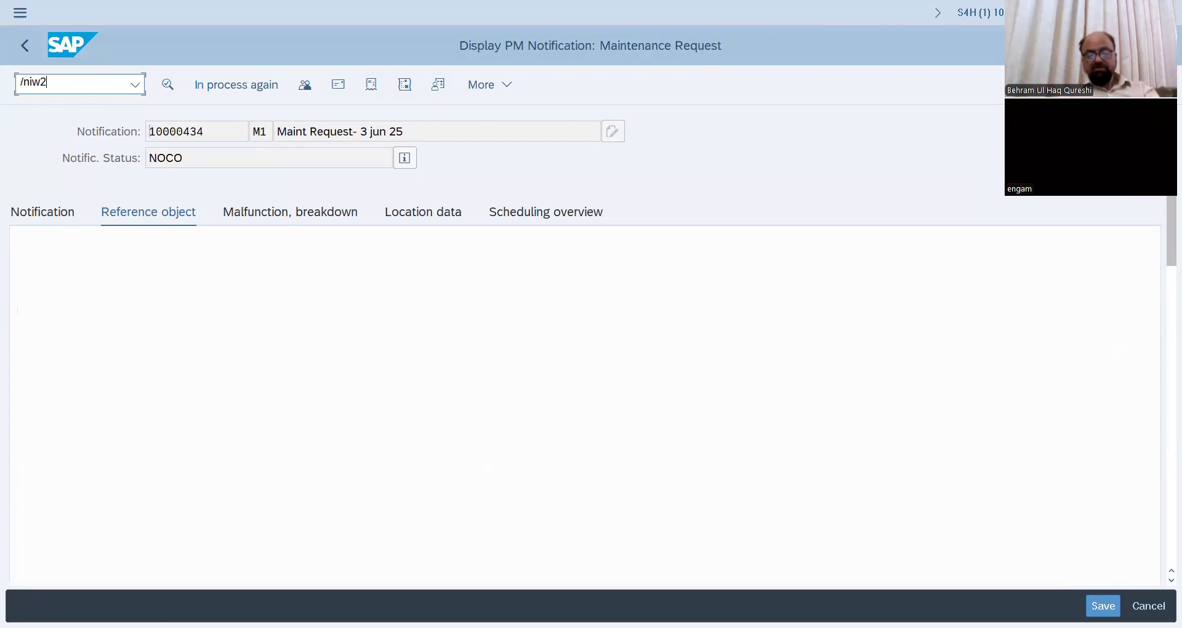
{"action": "key", "text": "Return"}
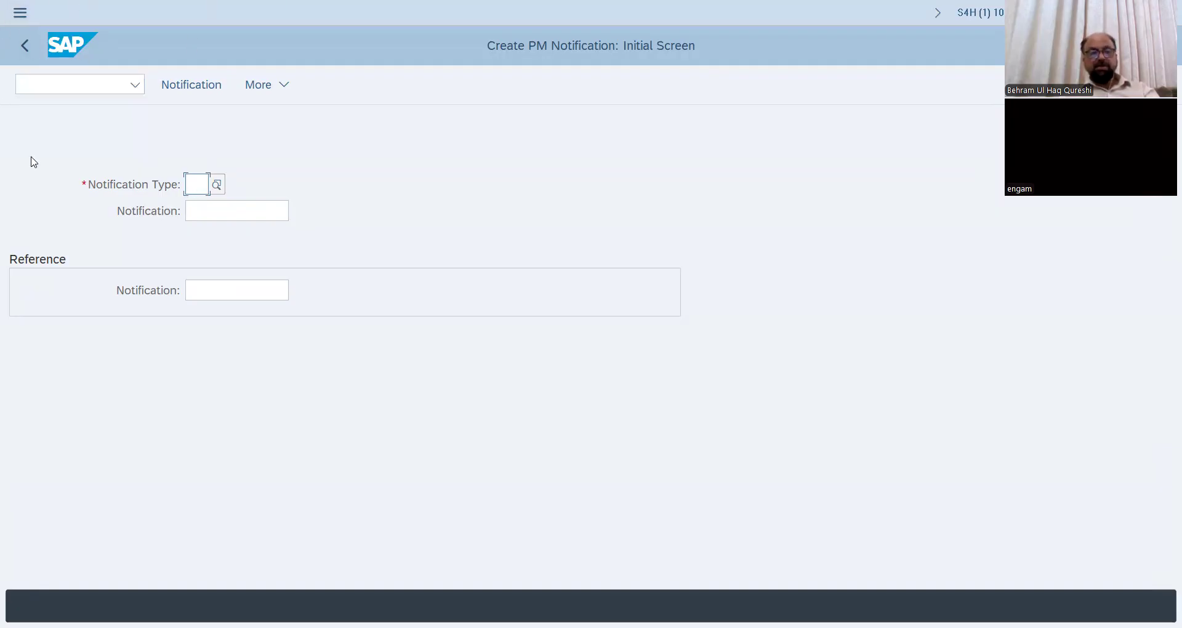
{"action": "left_click", "coordinate": [216, 186]}
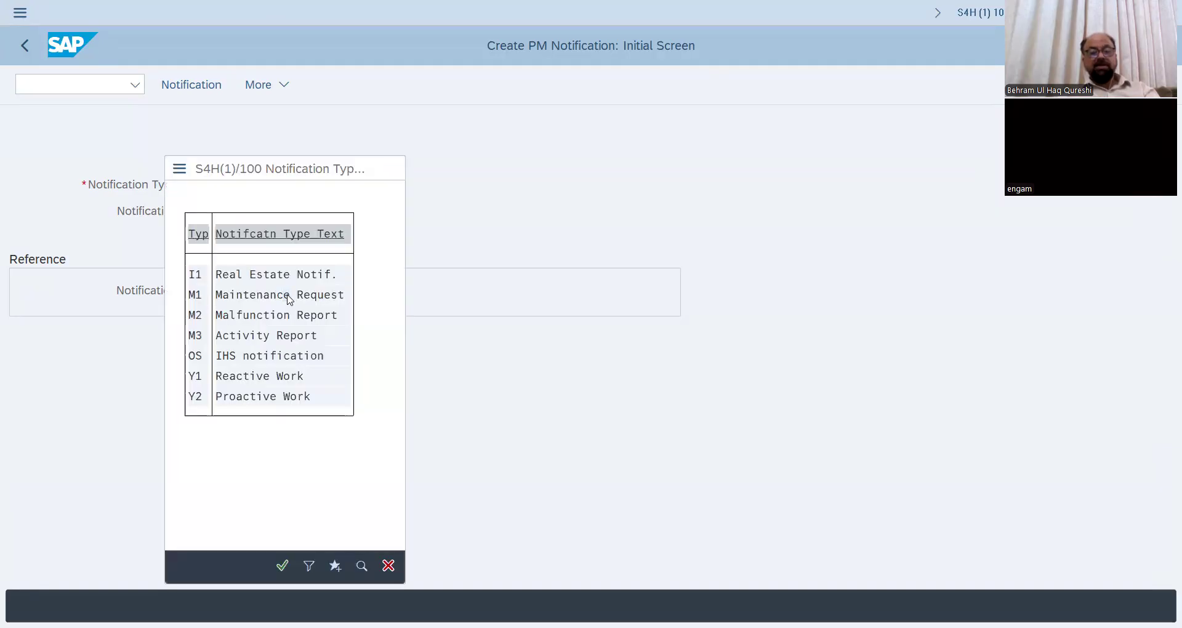
{"action": "double_click", "coordinate": [287, 293]}
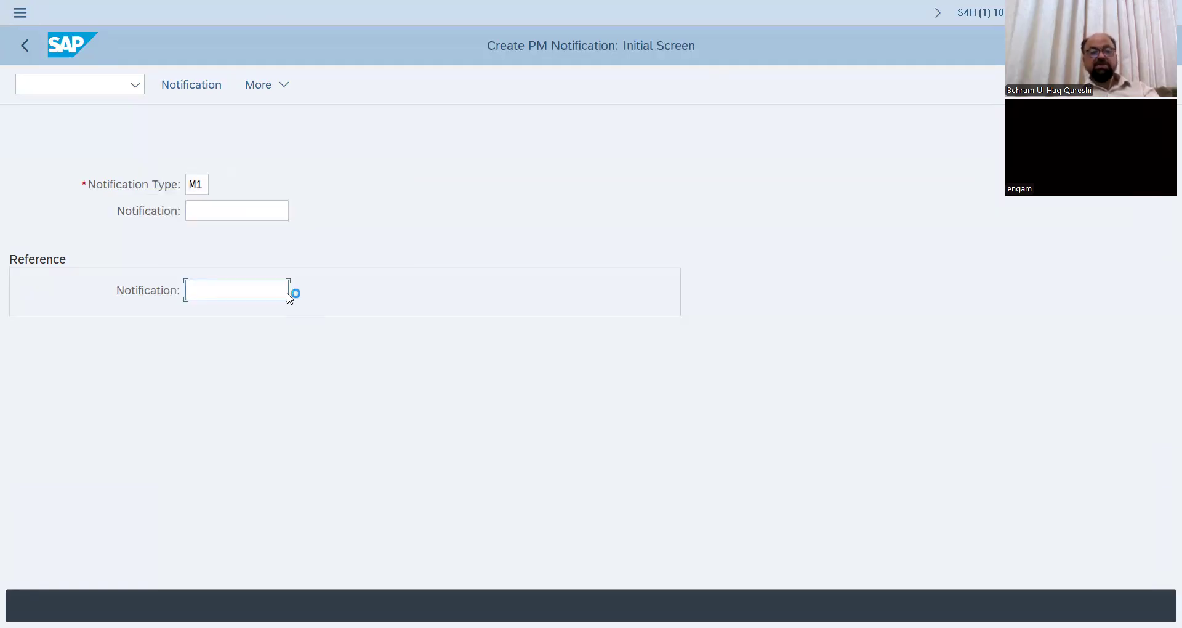
{"action": "key", "text": "Return"}
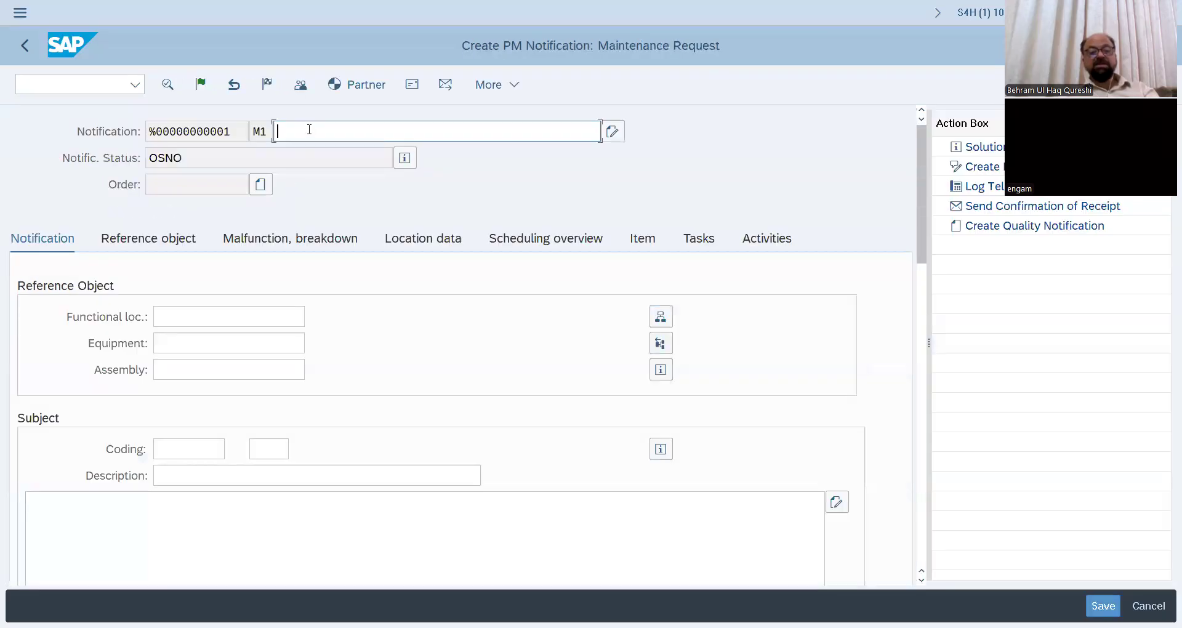
{"action": "left_click", "coordinate": [309, 129]}
{"action": "left_click", "coordinate": [325, 157]}
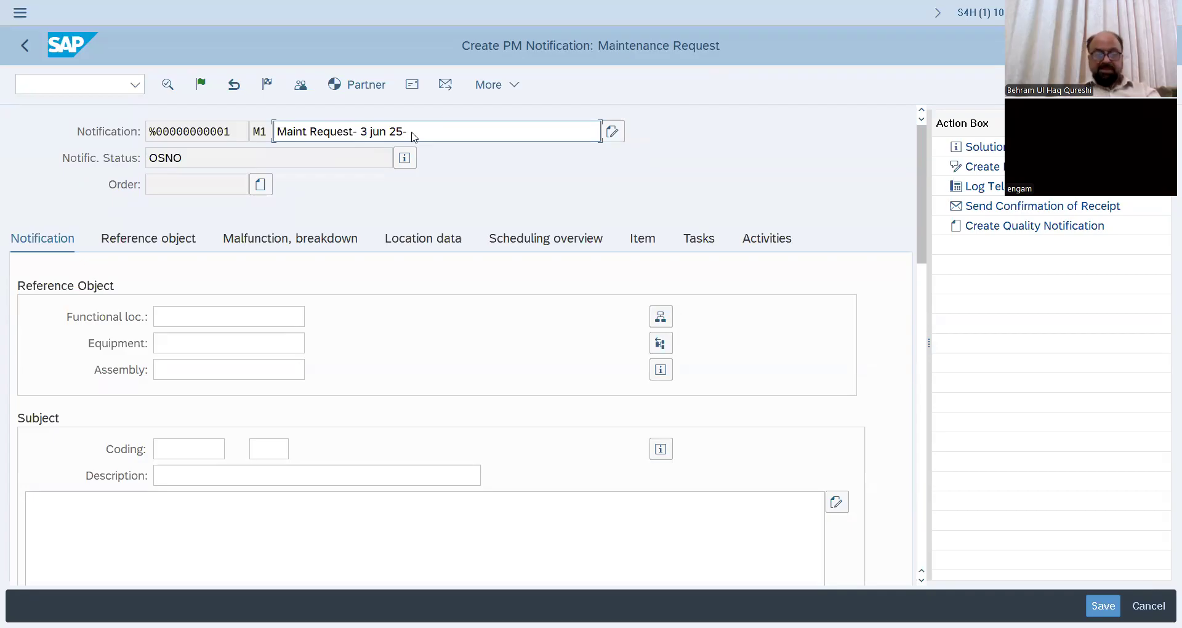
Step: Search equipment by maintenance plant BUHQ and assign Vehicle-19 aug 24 as the new notification's reference equipment
{"action": "left_click", "coordinate": [296, 343]}
{"action": "left_click", "coordinate": [318, 346]}
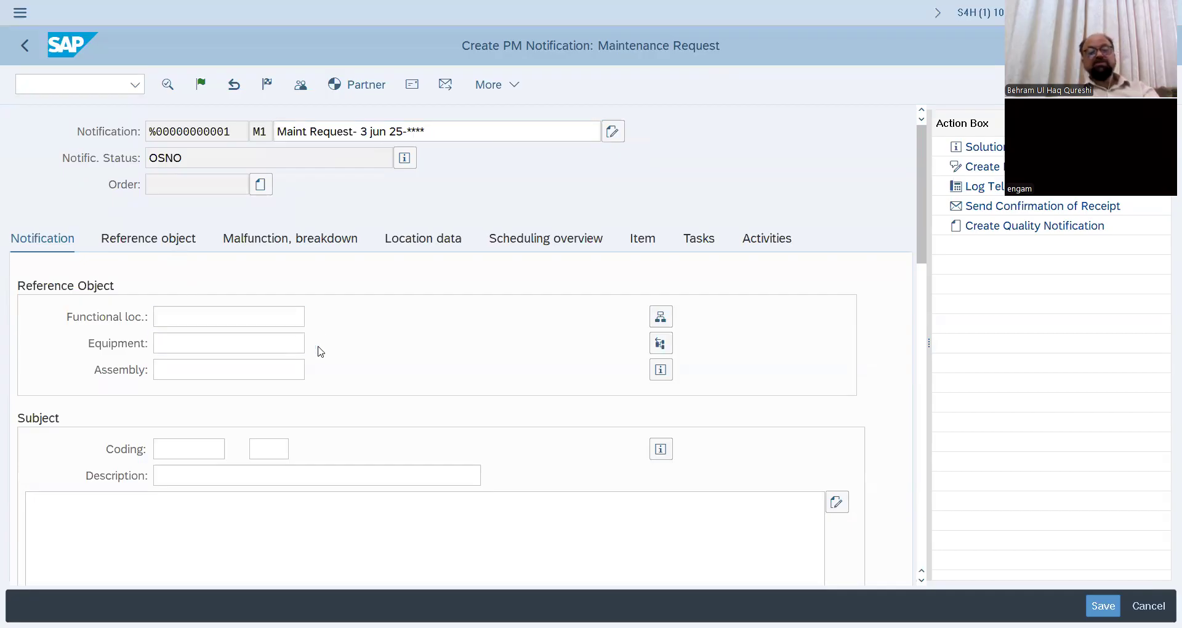
{"action": "left_click", "coordinate": [394, 370]}
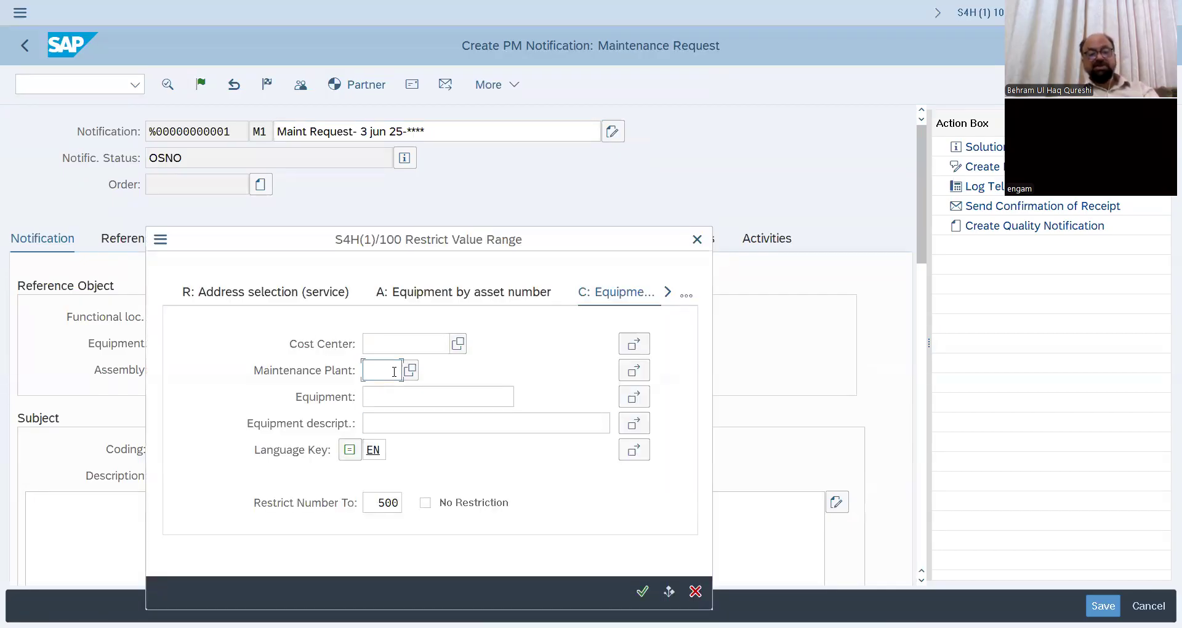
{"action": "type", "text": "buhq"}
{"action": "key", "text": "Return"}
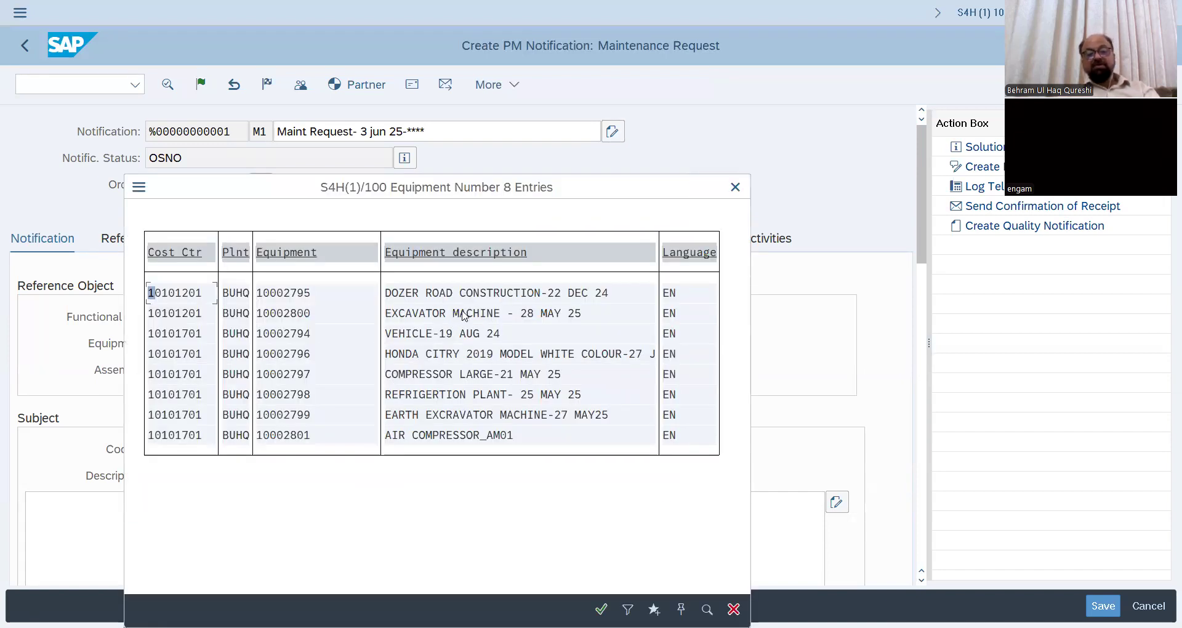
{"action": "double_click", "coordinate": [447, 342]}
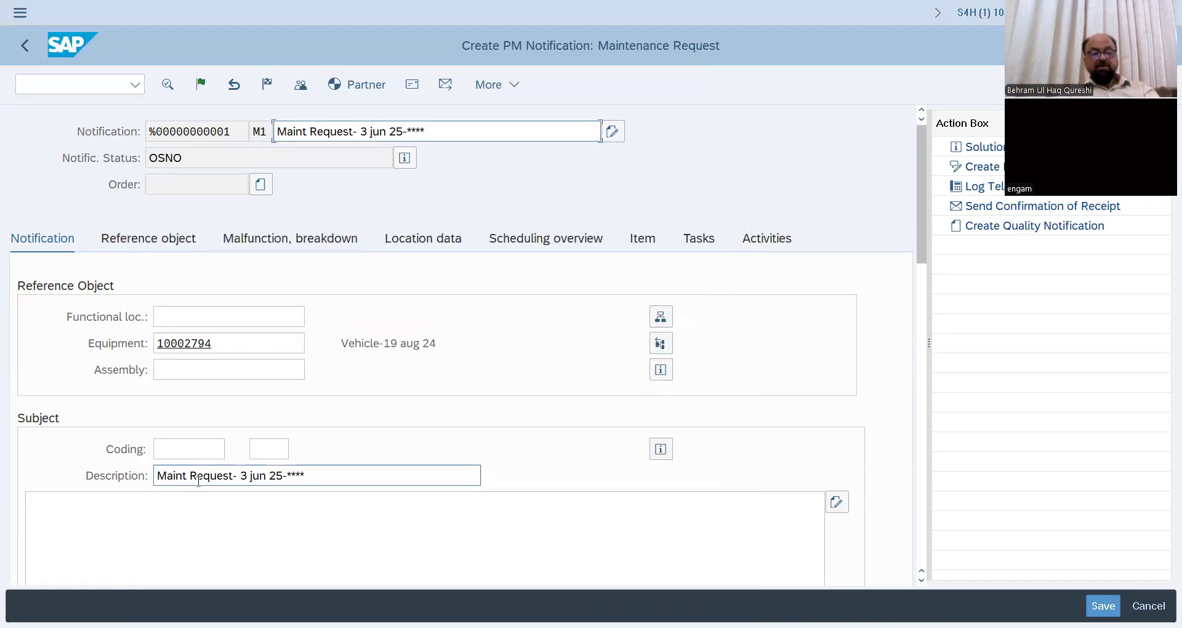
Step: Create a PM01 maintenance order from the vehicle notification with BUHQWRKC as the main work center
{"action": "left_click", "coordinate": [135, 243]}
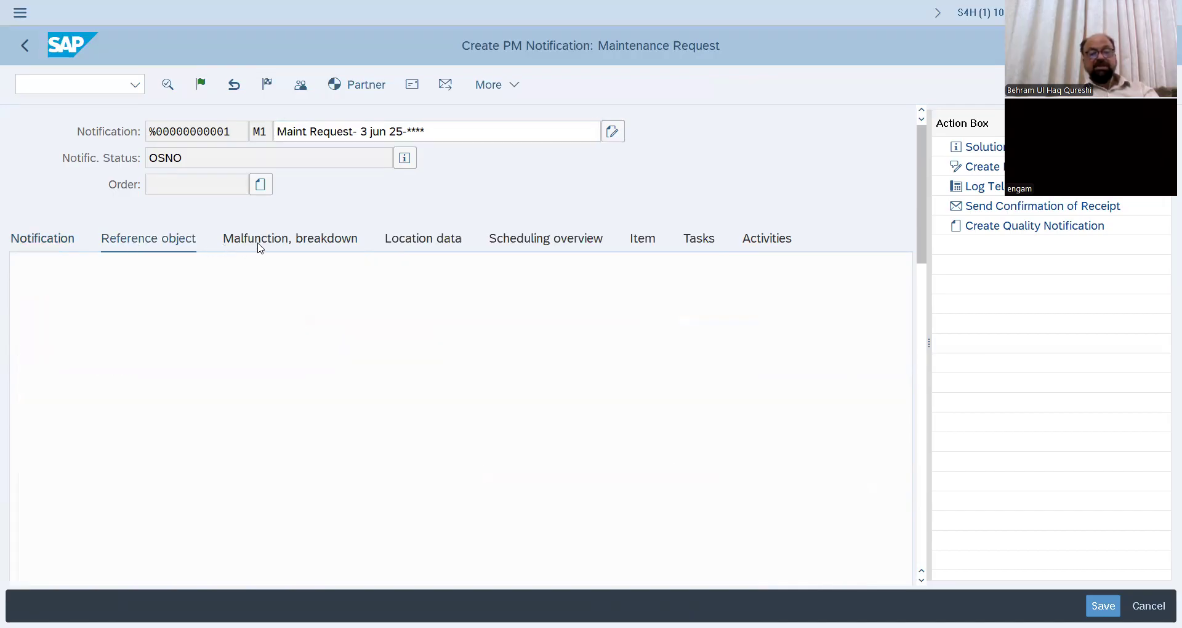
{"action": "left_click", "coordinate": [260, 246]}
{"action": "left_click", "coordinate": [417, 242]}
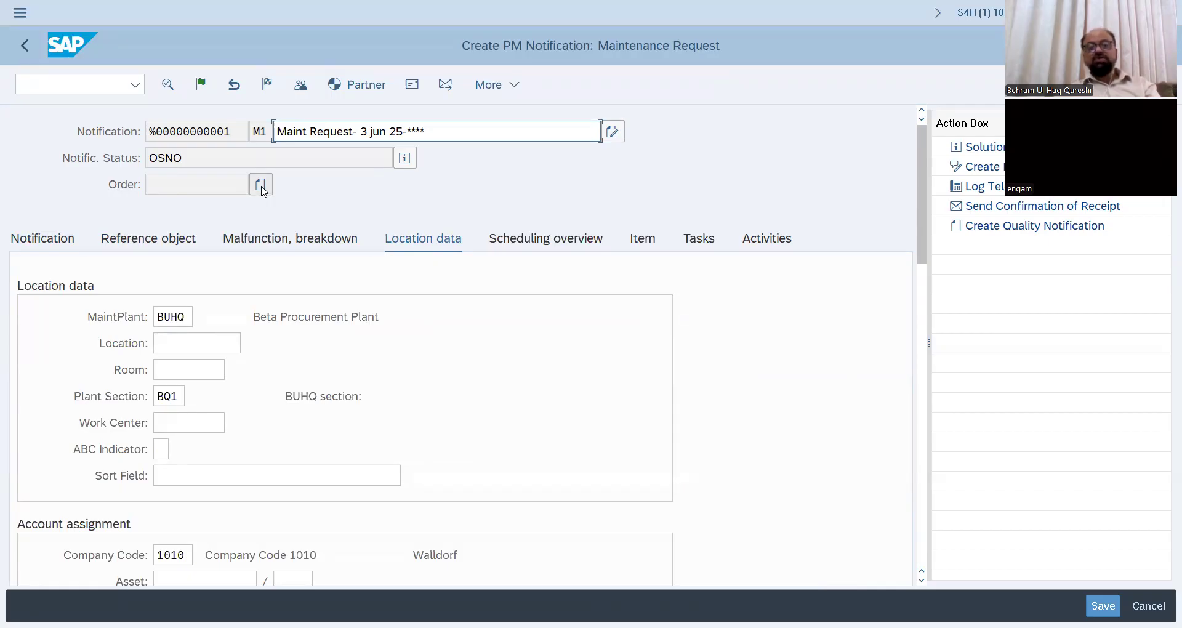
{"action": "left_click", "coordinate": [261, 186]}
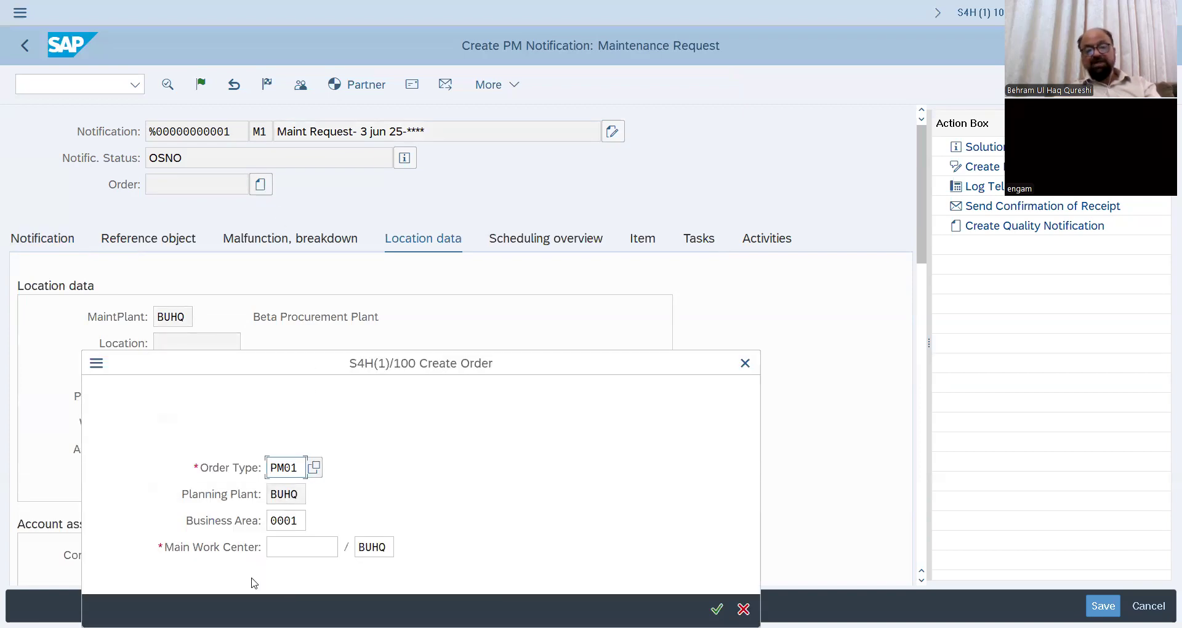
{"action": "left_click", "coordinate": [301, 523]}
{"action": "left_click", "coordinate": [717, 609]}
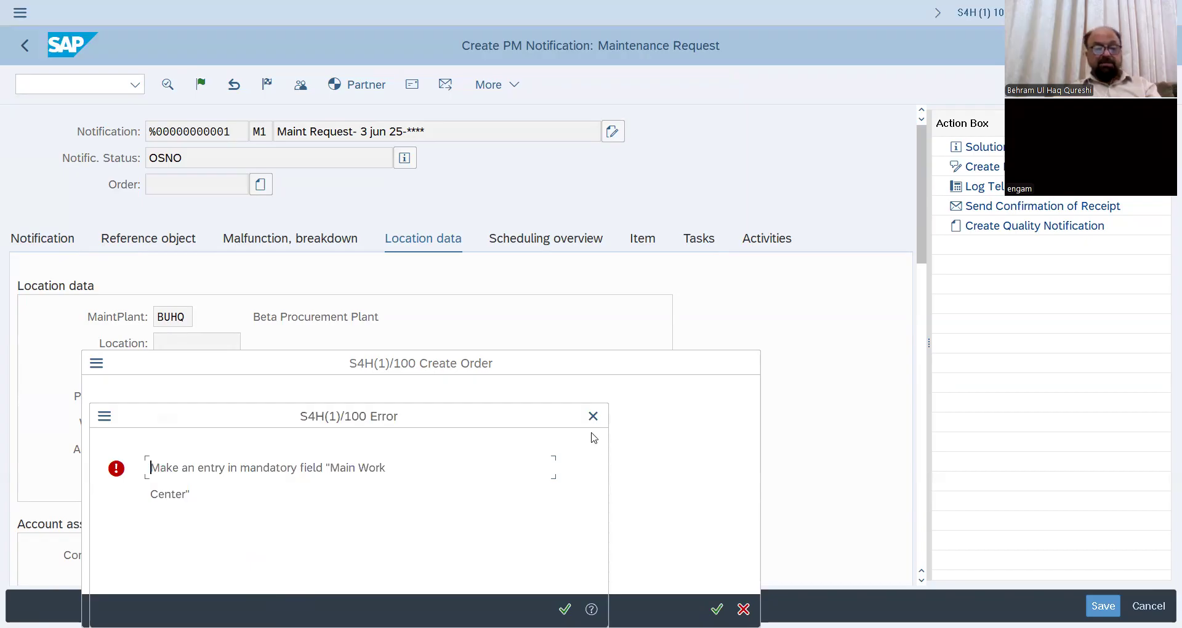
{"action": "left_click", "coordinate": [594, 416]}
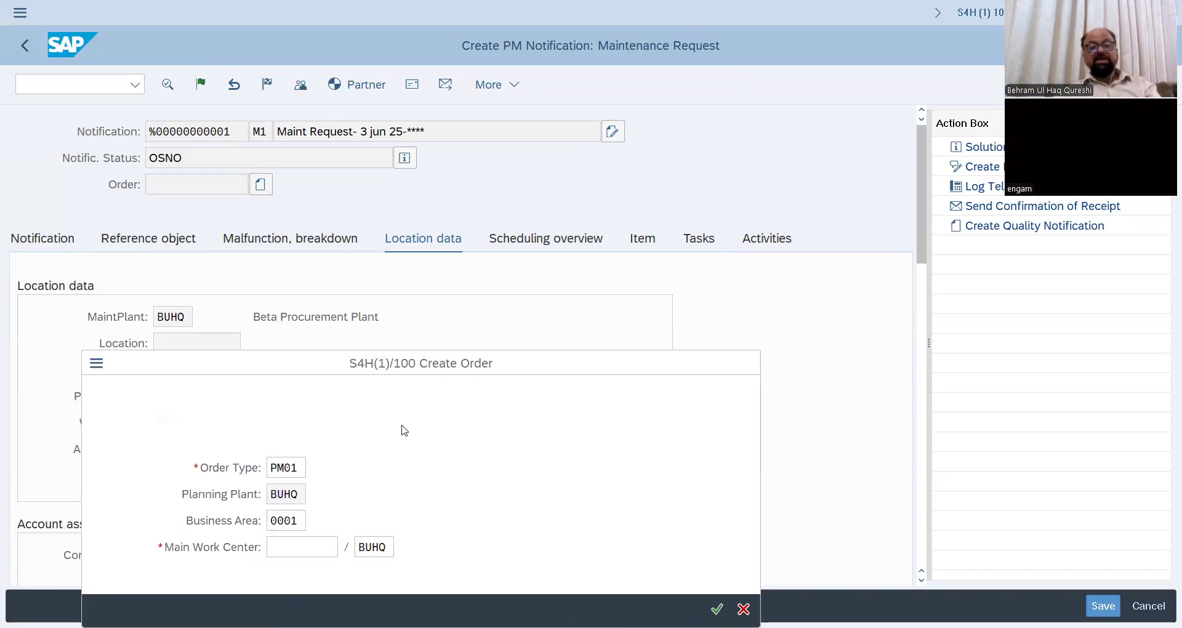
{"action": "key", "text": "F4"}
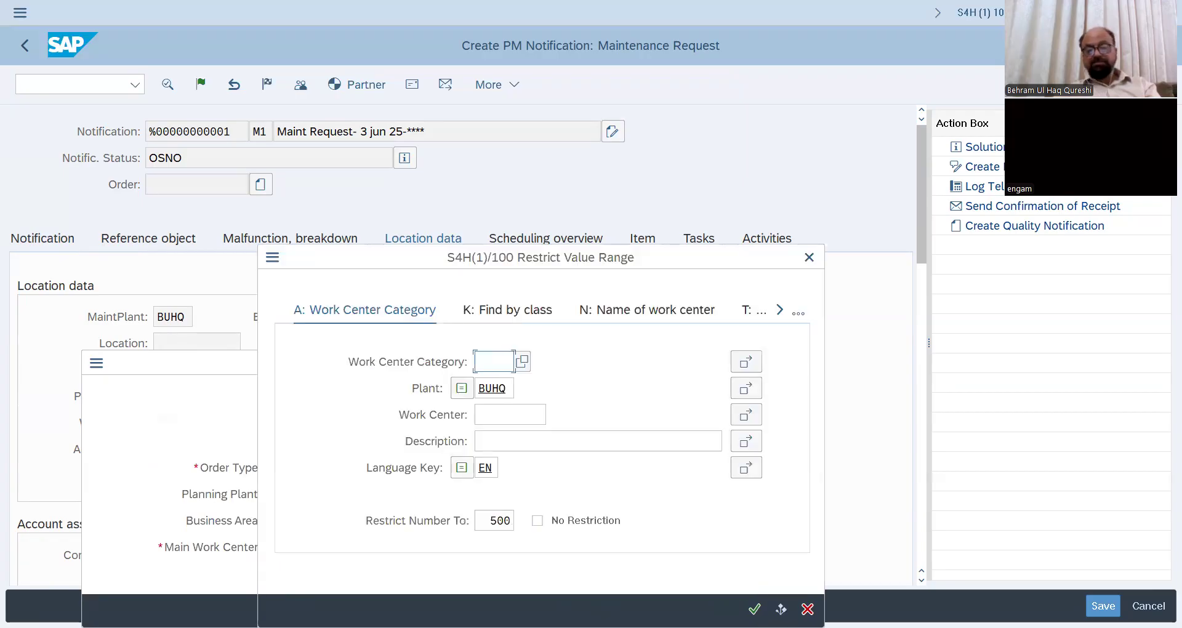
{"action": "key", "text": "Return"}
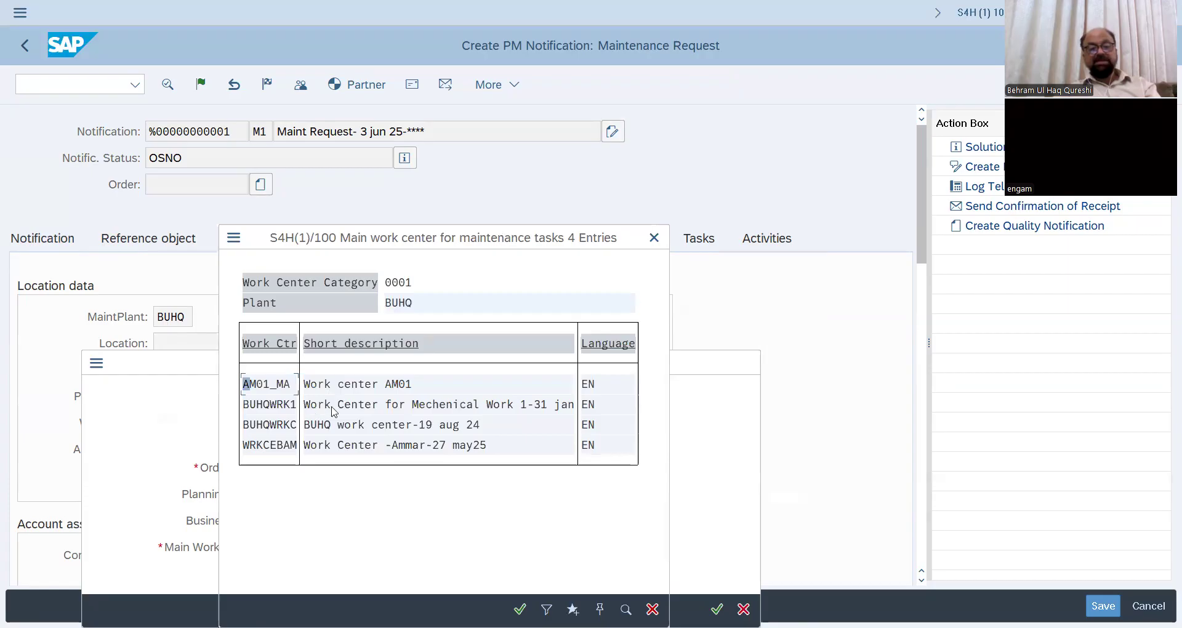
{"action": "left_click", "coordinate": [321, 426]}
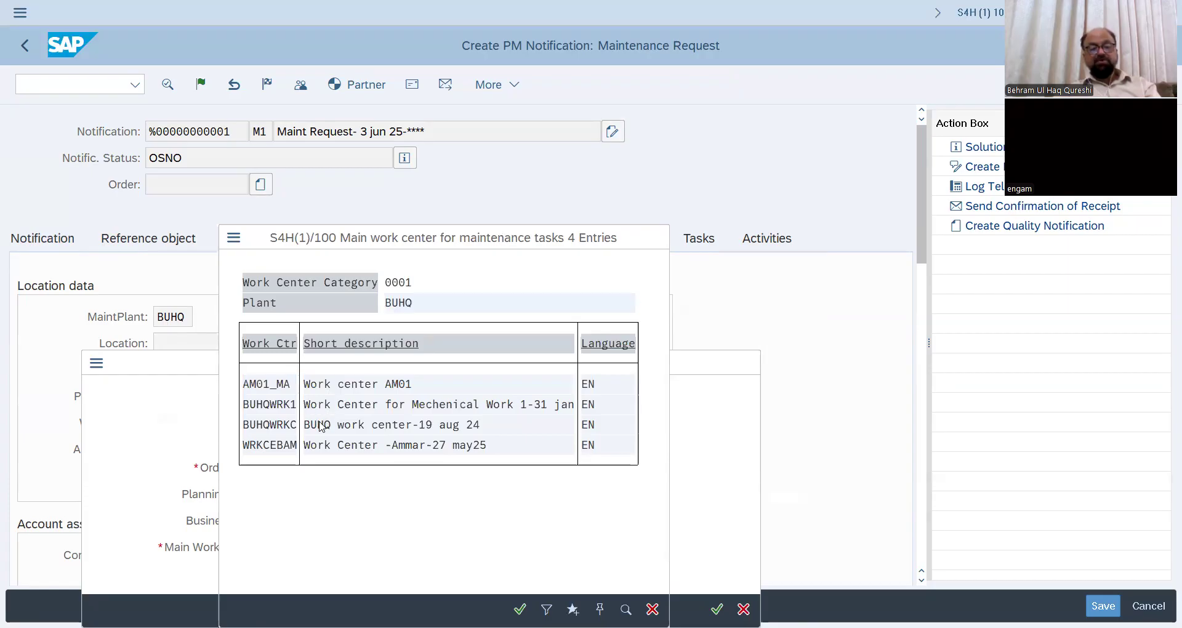
{"action": "left_click", "coordinate": [717, 609]}
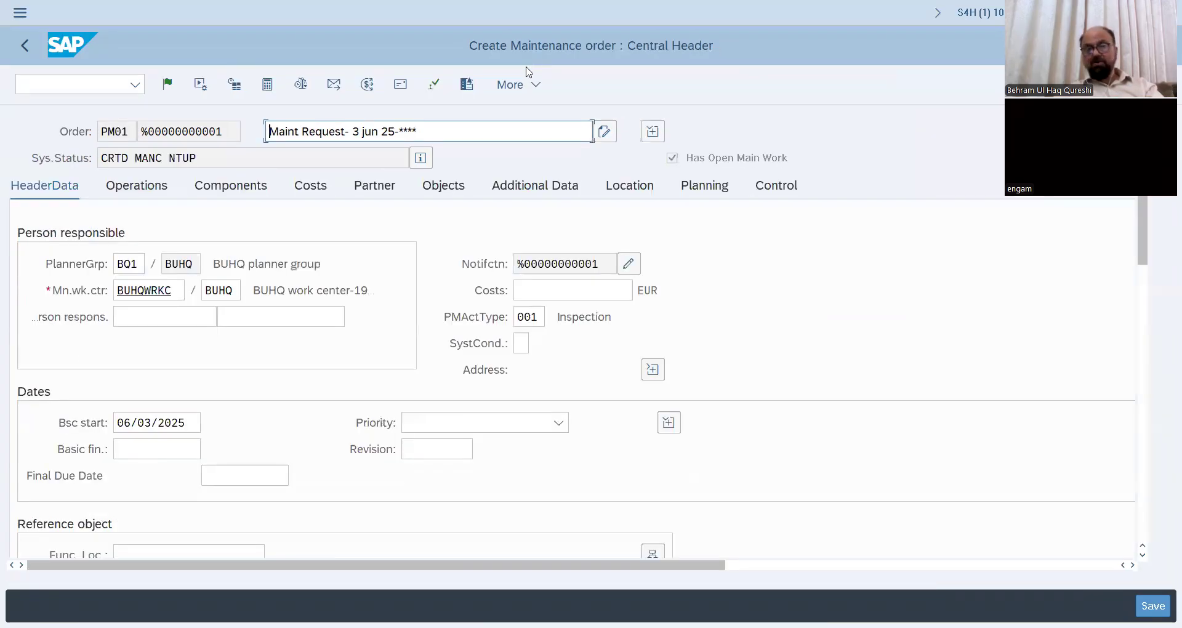
Step: Replace the maintenance order's description with "CM order- - 3 jun 25-****"
{"action": "left_click", "coordinate": [344, 131]}
{"action": "key", "text": "BackSpace"}
{"action": "key", "text": "BackSpace"}
{"action": "key", "text": "BackSpace"}
{"action": "key", "text": "BackSpace"}
{"action": "key", "text": "BackSpace"}
{"action": "key", "text": "BackSpace"}
{"action": "key", "text": "BackSpace"}
{"action": "key", "text": "BackSpace"}
{"action": "key", "text": "BackSpace"}
{"action": "key", "text": "BackSpace"}
{"action": "key", "text": "BackSpace"}
{"action": "key", "text": "BackSpace"}
{"action": "key", "text": "BackSpace"}
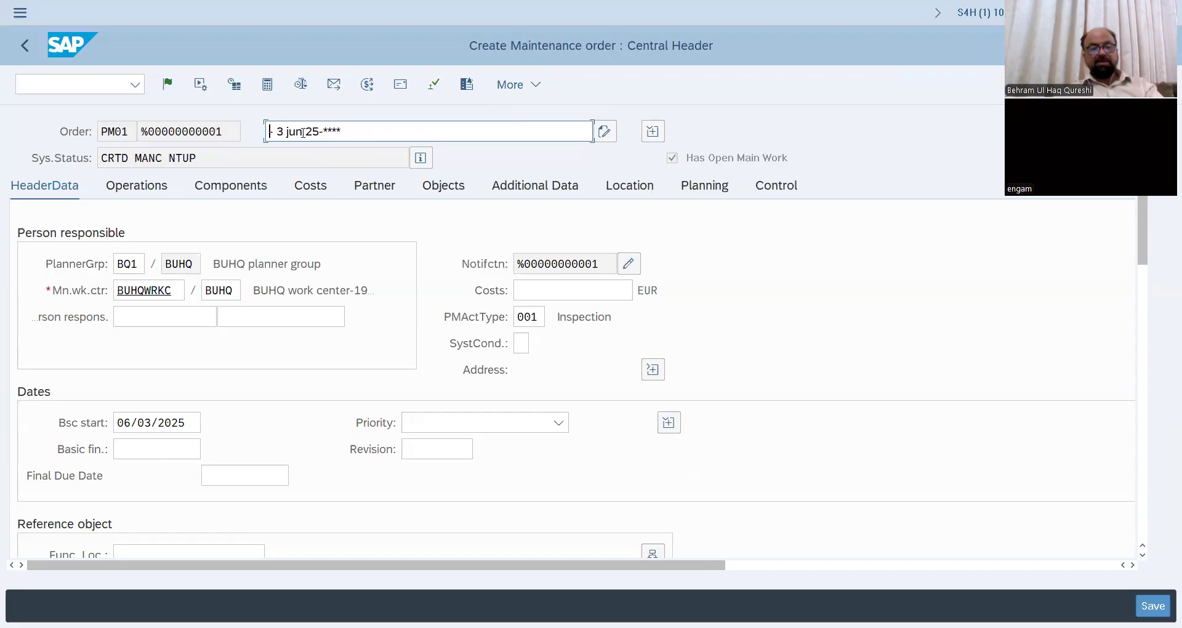
{"action": "key", "text": "shift+End"}
{"action": "key", "text": "End"}
{"action": "key", "text": "shift+Left"}
{"action": "key", "text": "shift+Left"}
{"action": "key", "text": "shift+Left"}
{"action": "key", "text": "shift+Left"}
{"action": "key", "text": "shift+Left"}
{"action": "key", "text": "shift+Left"}
{"action": "key", "text": "shift+Left"}
{"action": "key", "text": "shift+Left"}
{"action": "left_click", "coordinate": [333, 131]}
{"action": "left_click_drag", "start_coordinate": [344, 130], "coordinate": [269, 131]}
{"action": "key", "text": "ctrl+c"}
{"action": "key", "text": "BackSpace"}
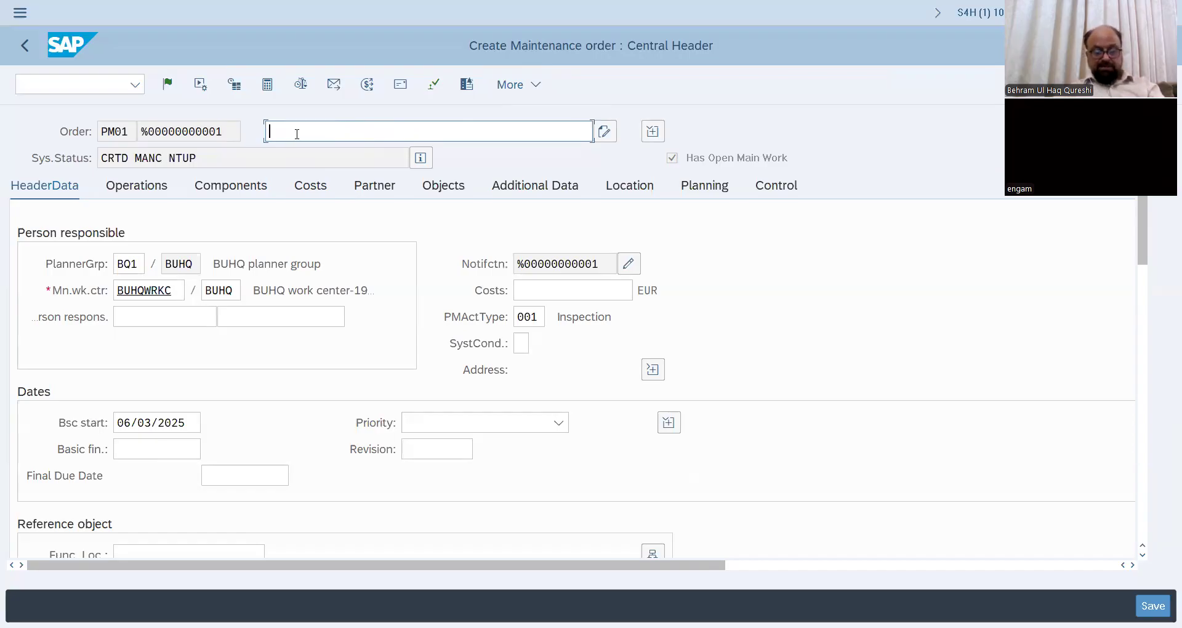
{"action": "type", "text": "CM order-"}
{"action": "key", "text": "ctrl+v"}
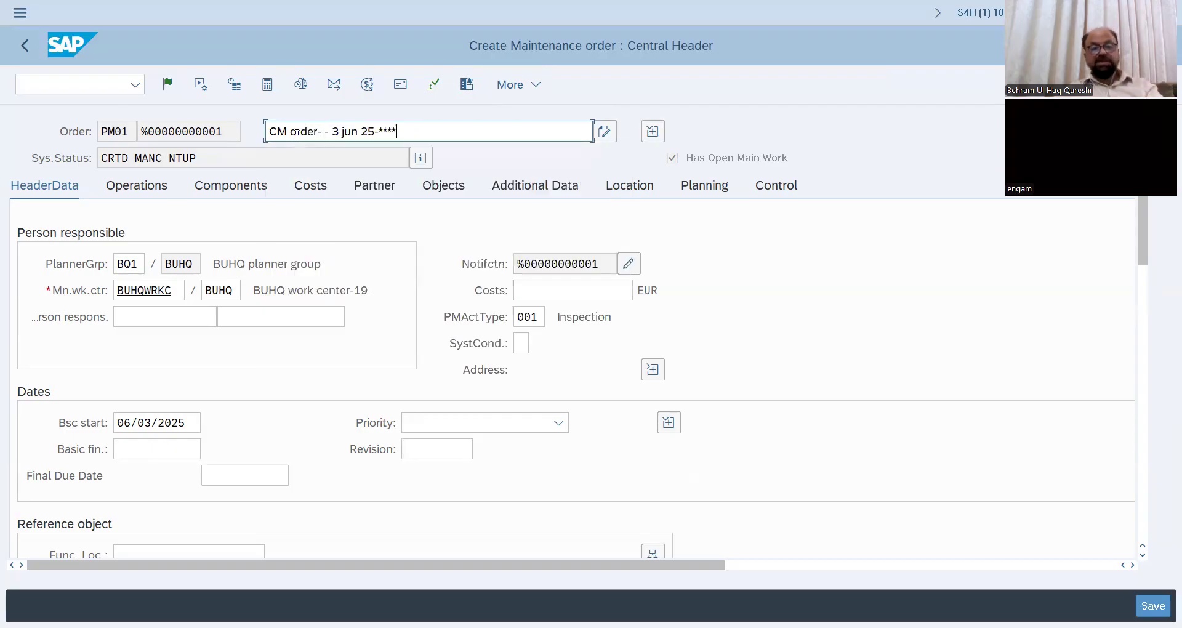
{"action": "key", "text": "Return"}
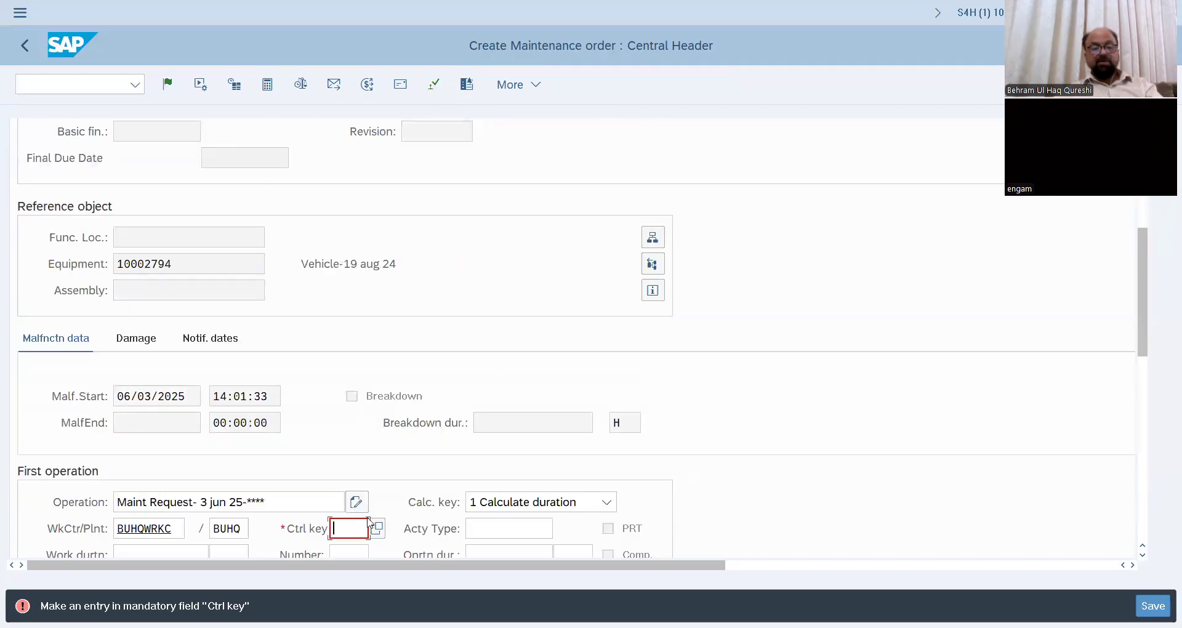
Step: Assign control key PM03, Plant maintenance-External(services), to the order's first operation
{"action": "left_click", "coordinate": [376, 528]}
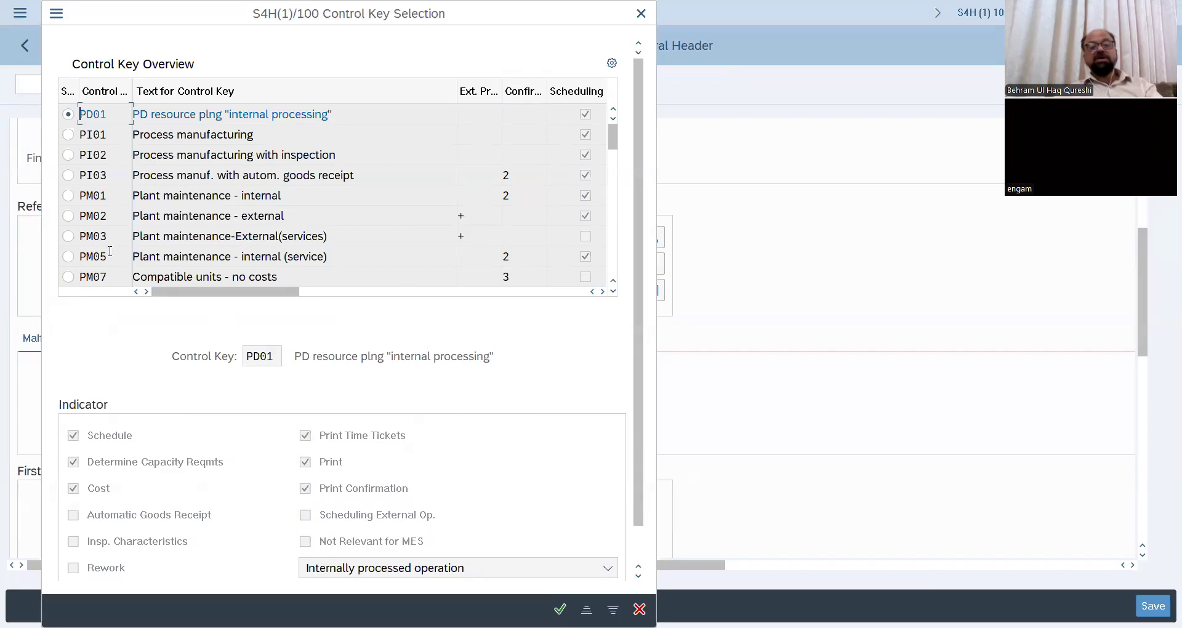
{"action": "left_click", "coordinate": [69, 237]}
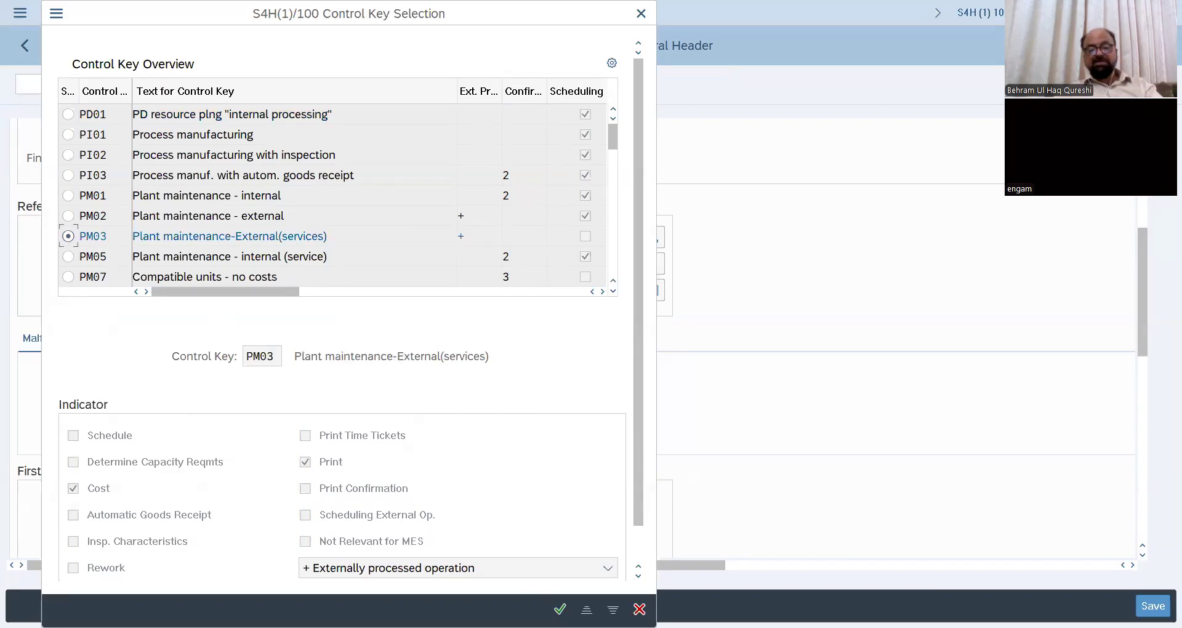
{"action": "left_click", "coordinate": [560, 609]}
{"action": "key", "text": "Return"}
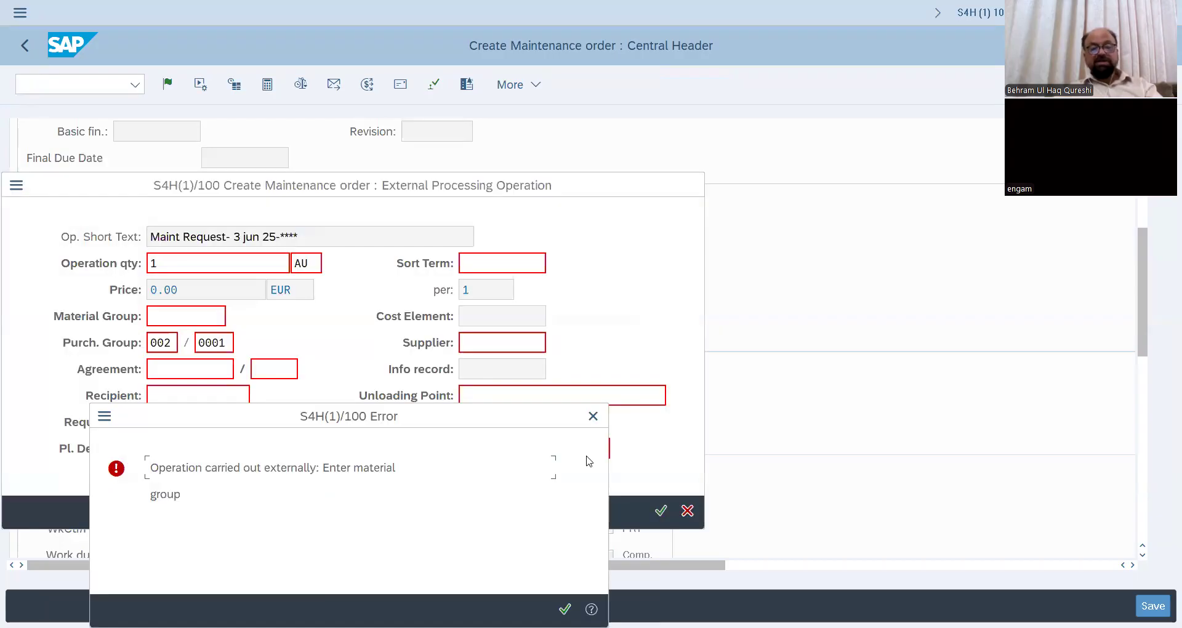
Step: Search the material groups for "service" and assign P001 to the external operation
{"action": "left_click", "coordinate": [593, 417]}
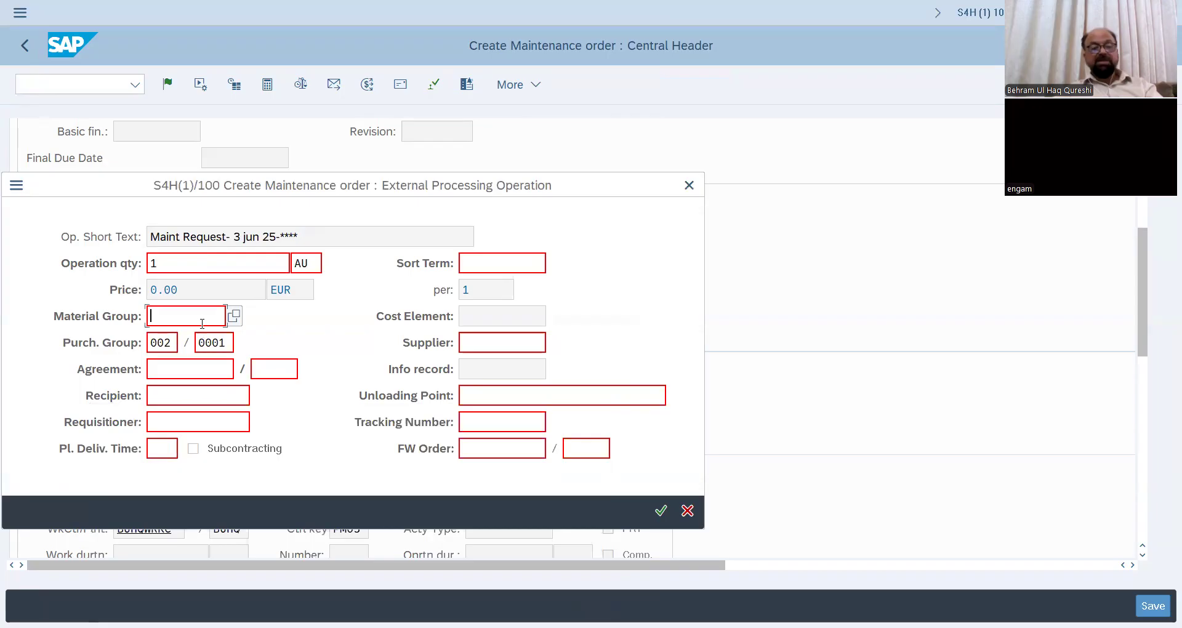
{"action": "left_click", "coordinate": [232, 323]}
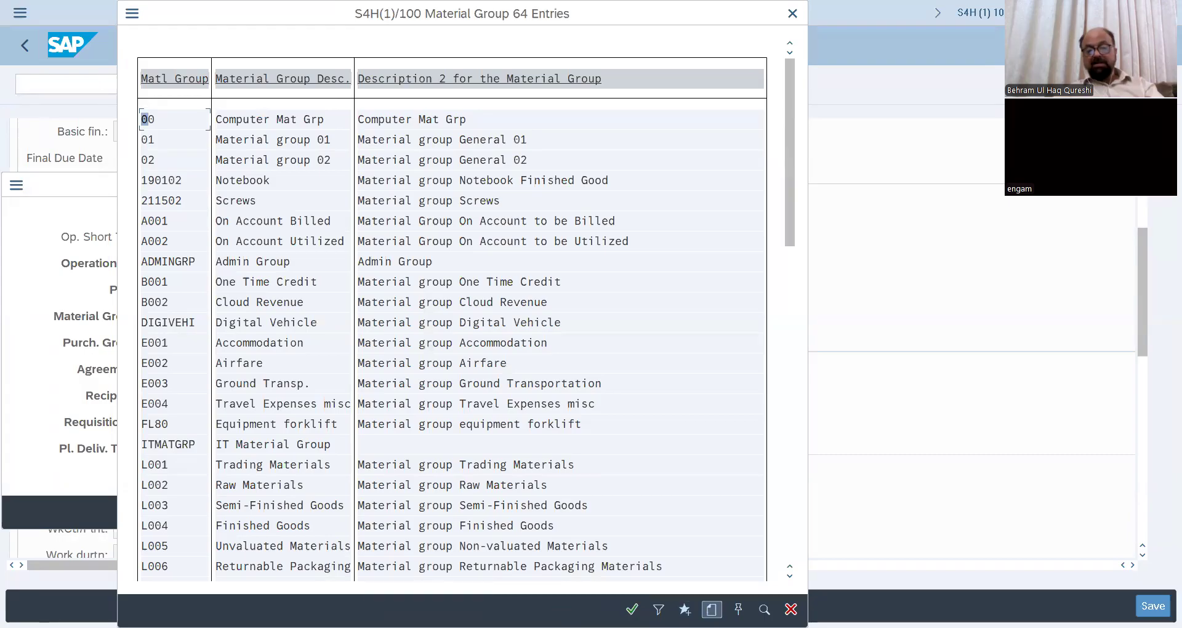
{"action": "left_click", "coordinate": [738, 610]}
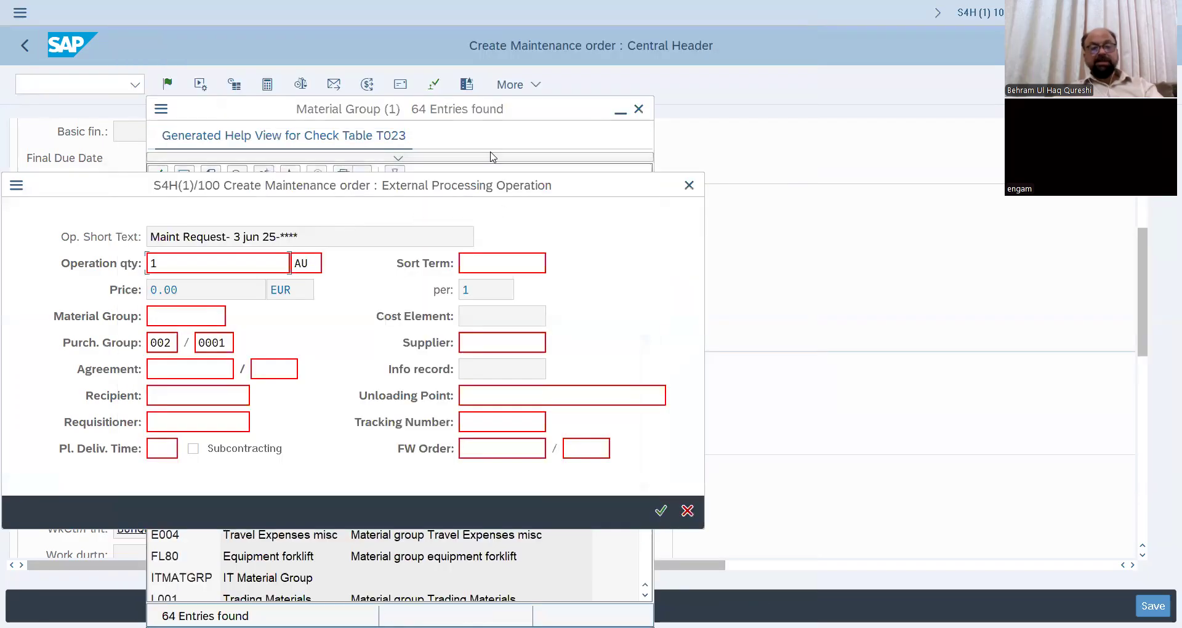
{"action": "left_click", "coordinate": [492, 155]}
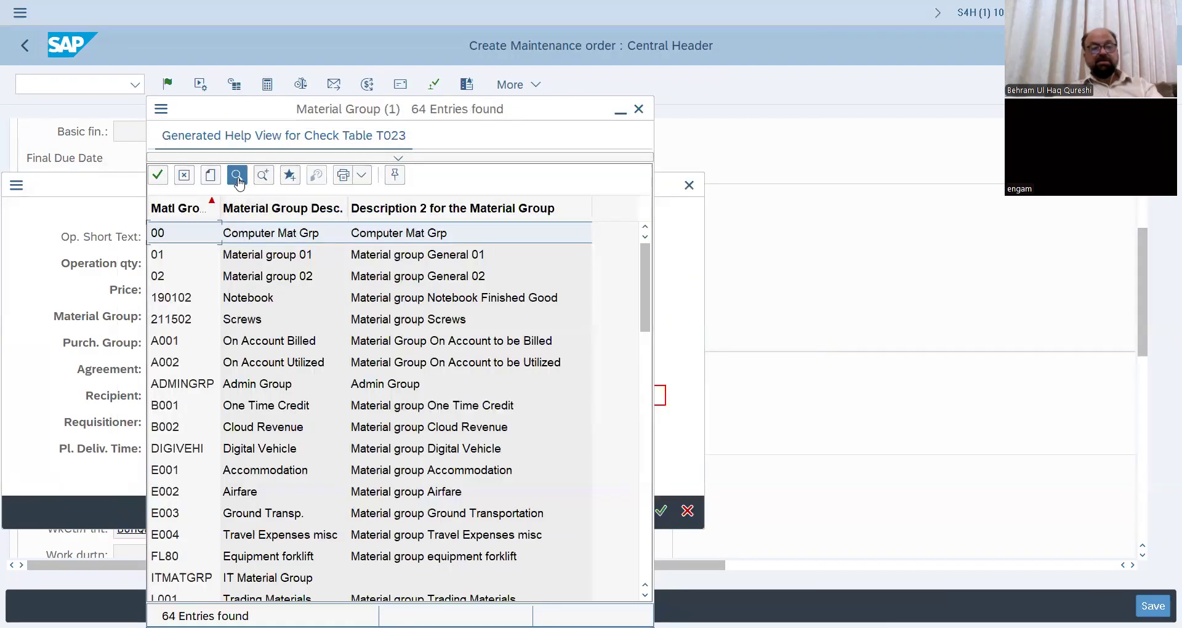
{"action": "left_click", "coordinate": [236, 175]}
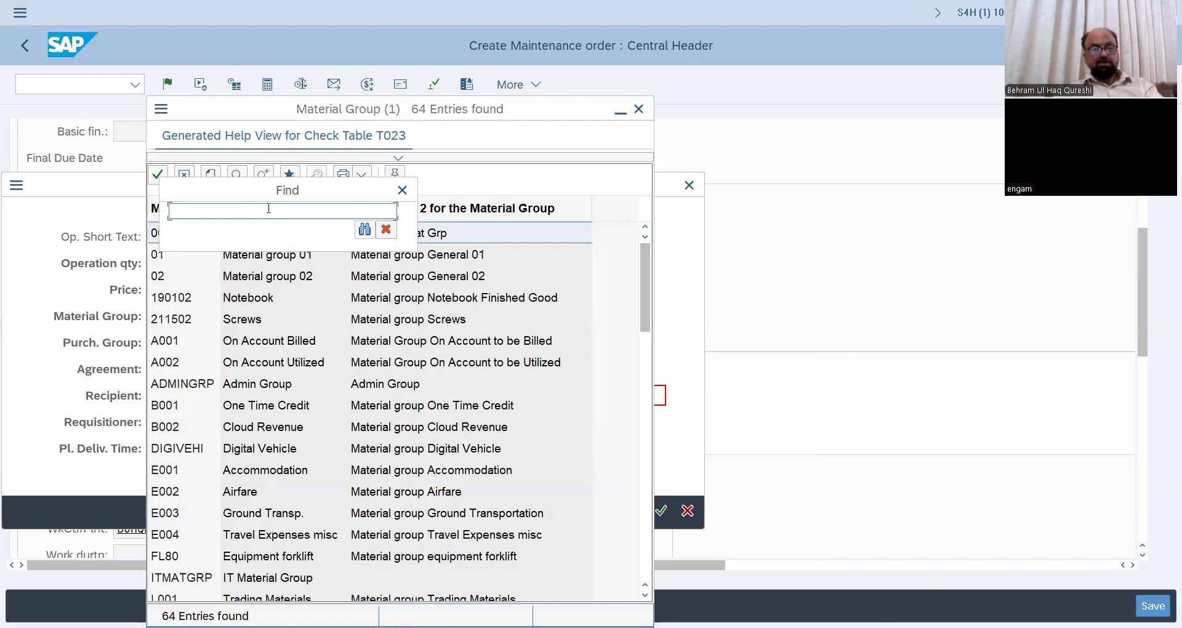
{"action": "type", "text": "se"}
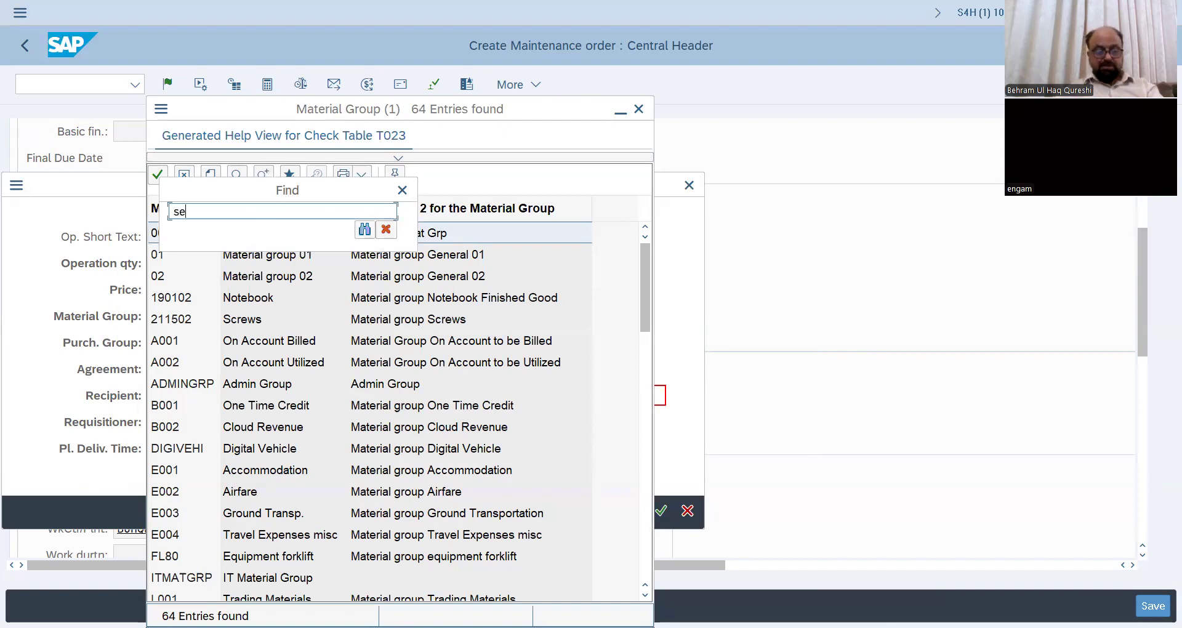
{"action": "type", "text": "rvice"}
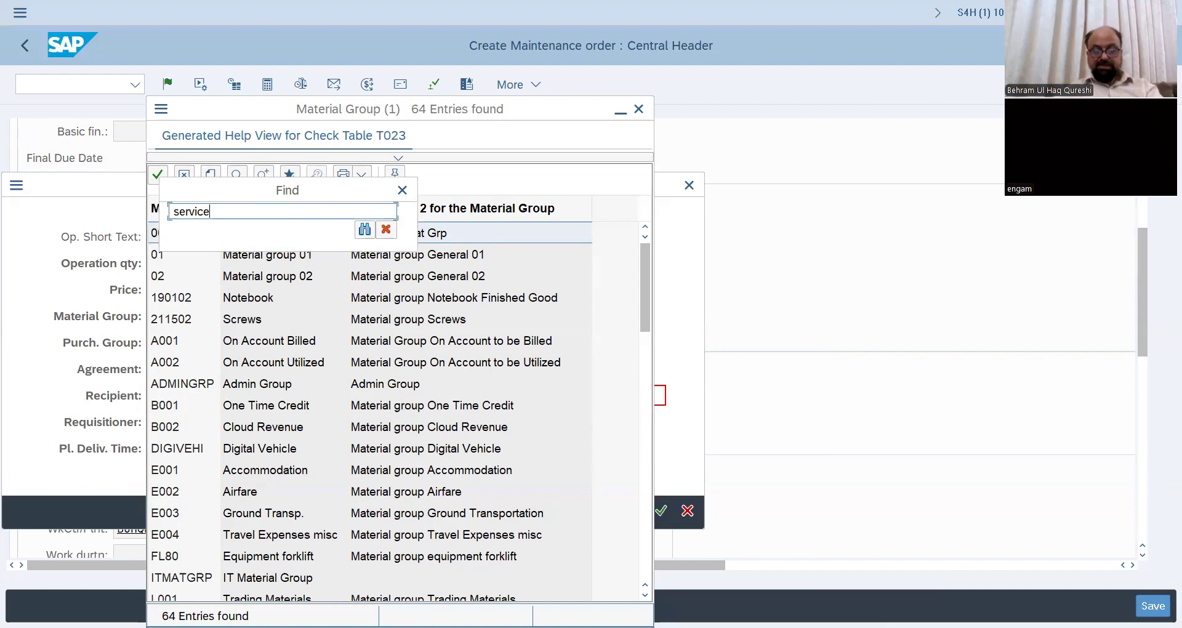
{"action": "key", "text": "Return"}
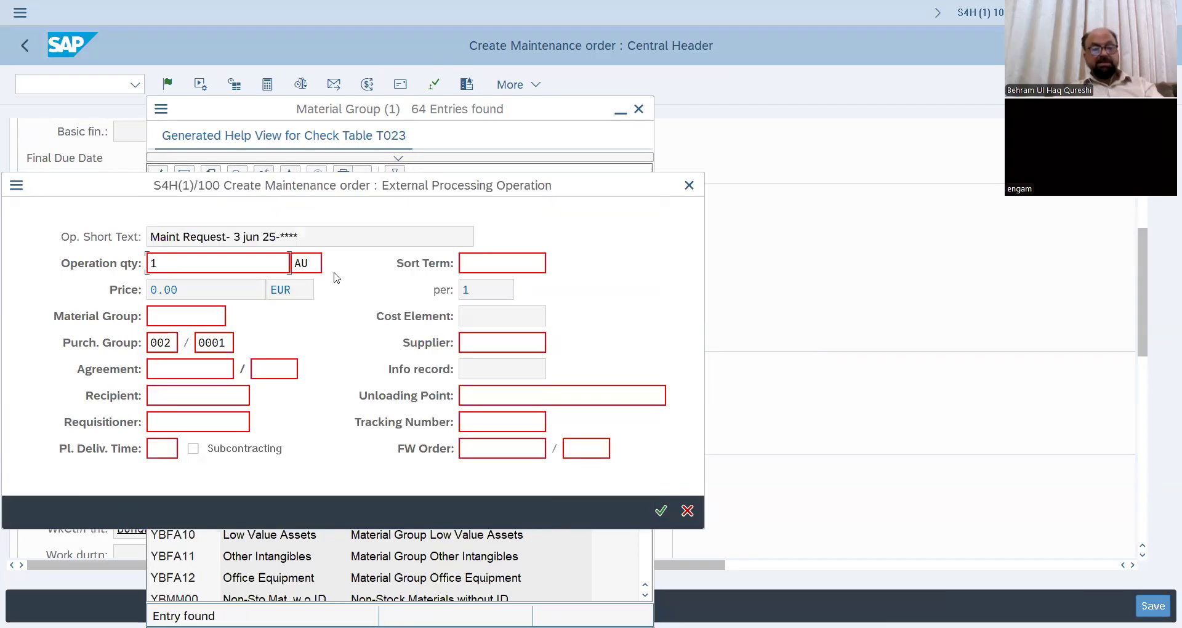
{"action": "double_click", "coordinate": [275, 241]}
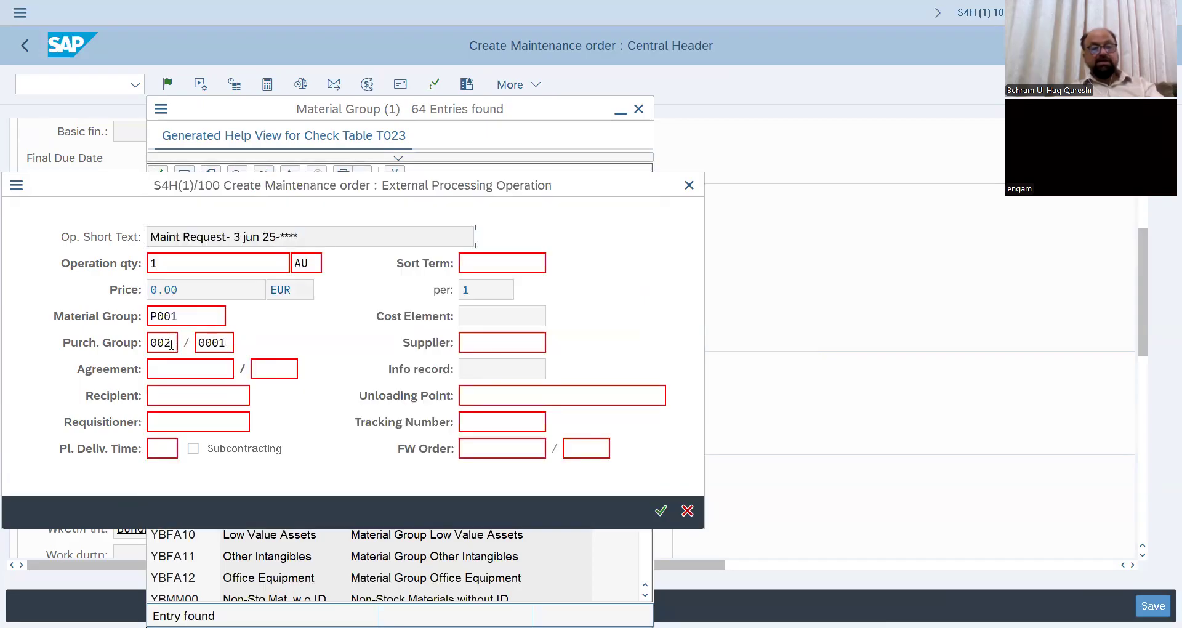
Step: Set the external operation's purchasing organization to BUHQ and accept the external processing data
{"action": "left_click", "coordinate": [227, 343]}
{"action": "left_click", "coordinate": [241, 346]}
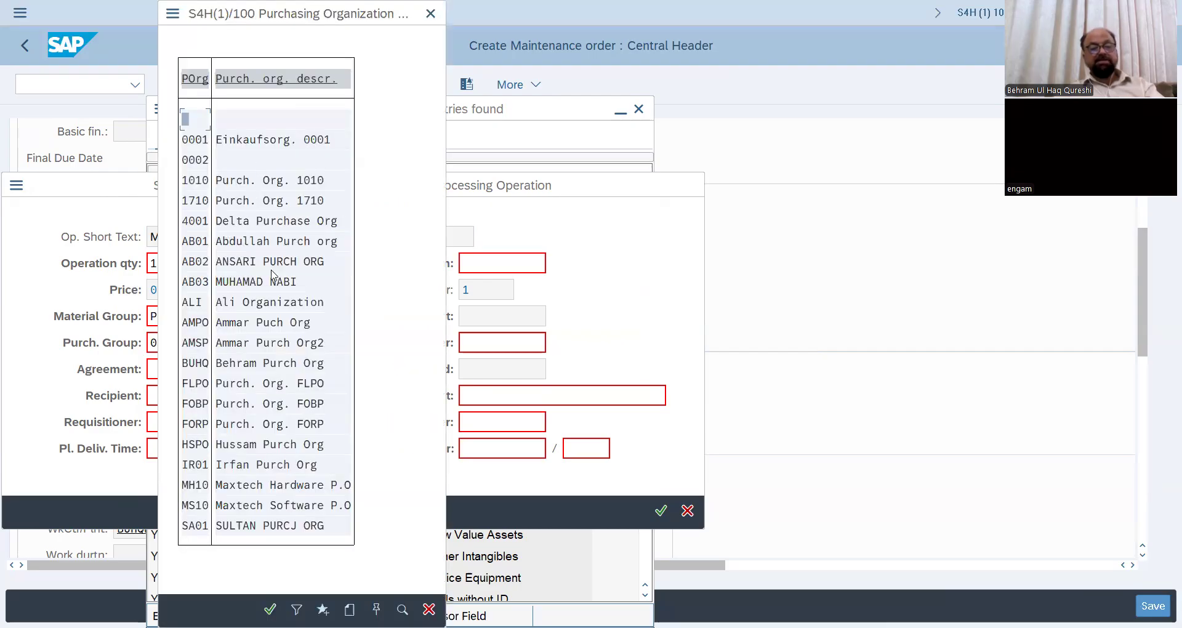
{"action": "left_click", "coordinate": [253, 368]}
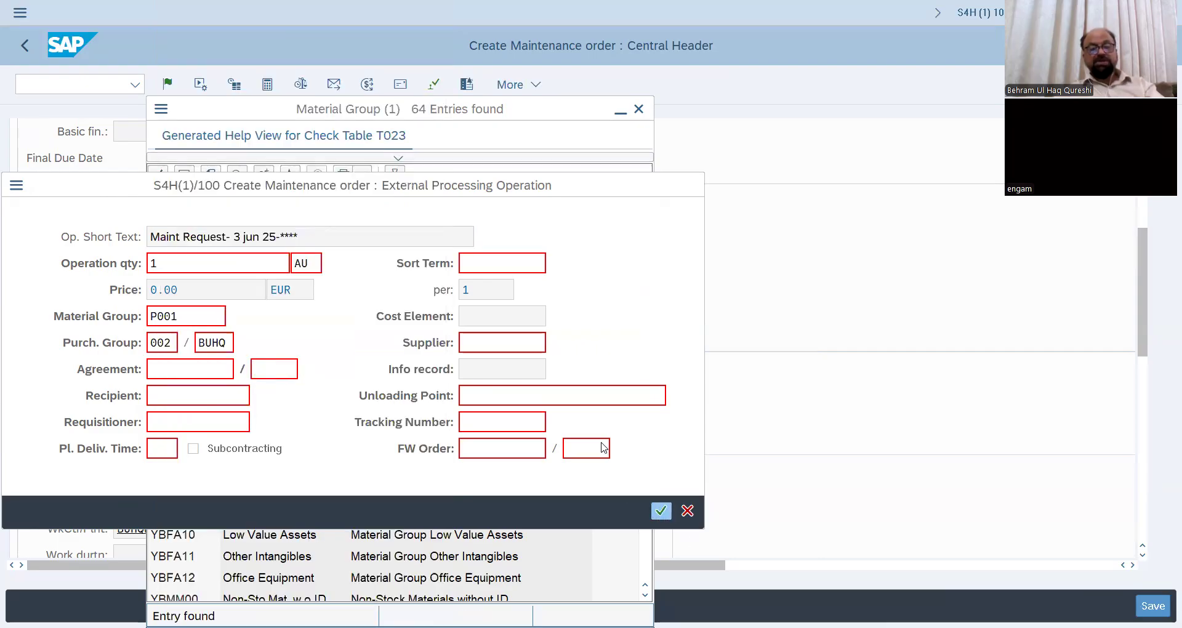
{"action": "left_click", "coordinate": [637, 111]}
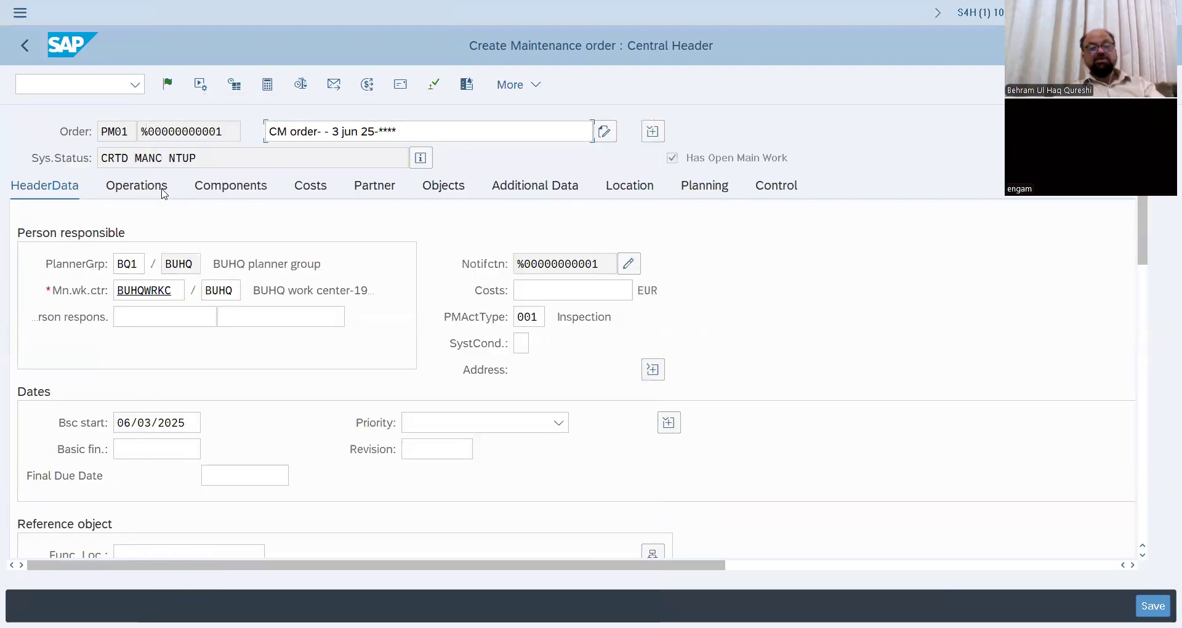
Step: Open the external processing details of operation 0010 and go to its service lines
{"action": "left_click", "coordinate": [165, 194]}
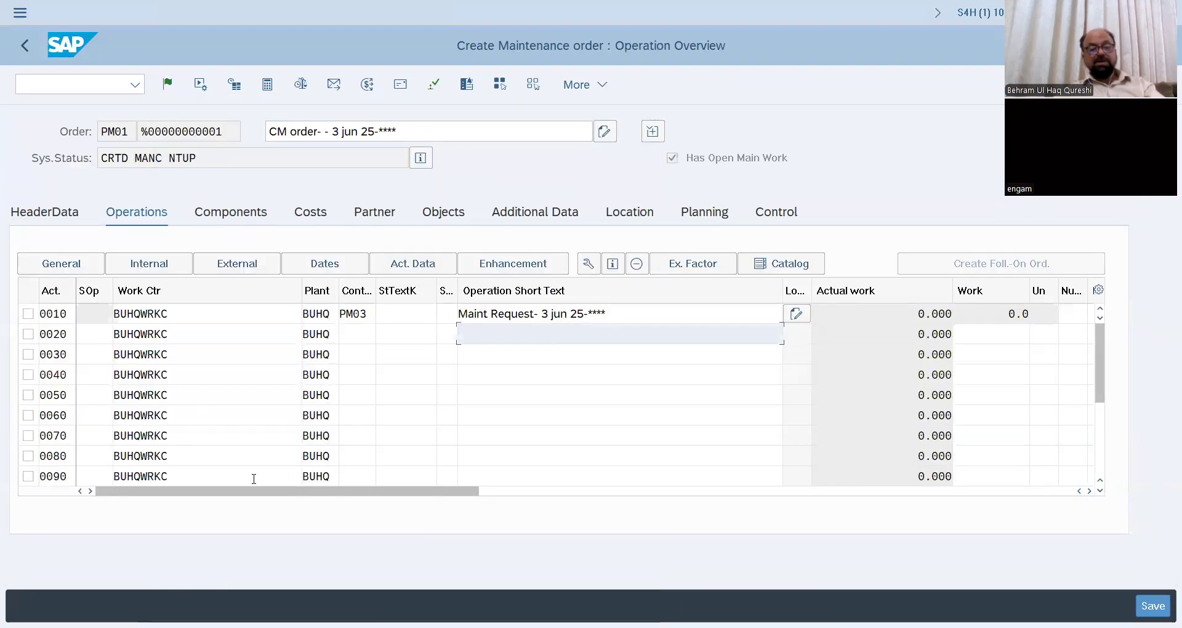
{"action": "left_click", "coordinate": [239, 265]}
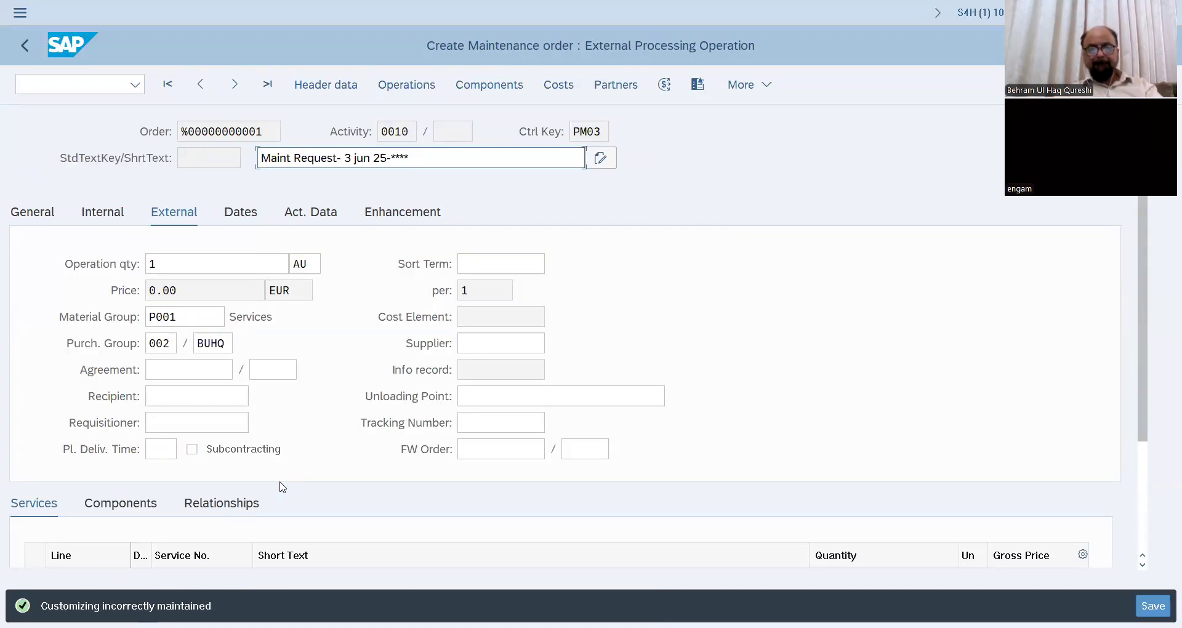
{"action": "scroll", "coordinate": [282, 487], "scroll_direction": "down", "scroll_amount": 3}
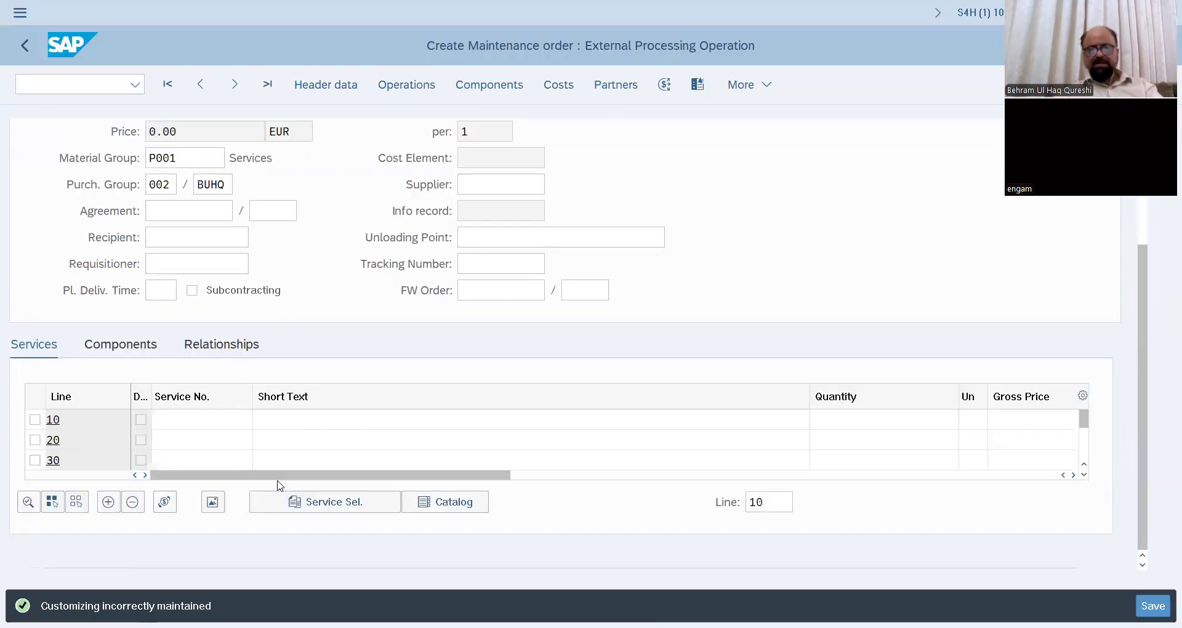
Step: Search the service numbers for line 10 without the main item restriction and look through the list
{"action": "left_click", "coordinate": [267, 424]}
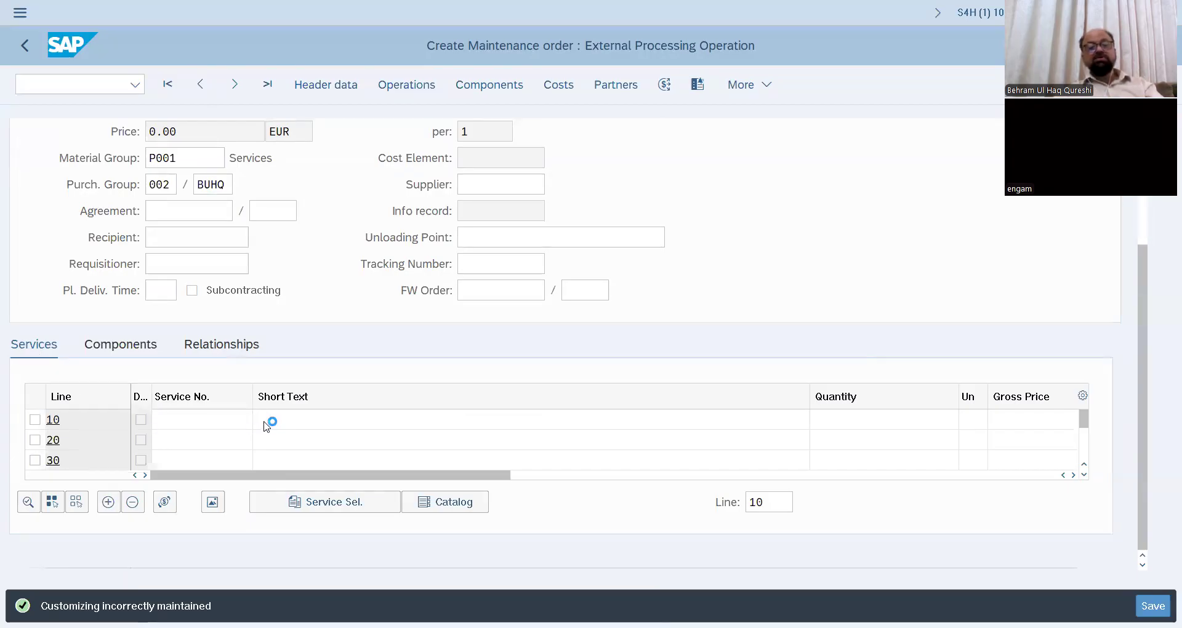
{"action": "left_click", "coordinate": [281, 402]}
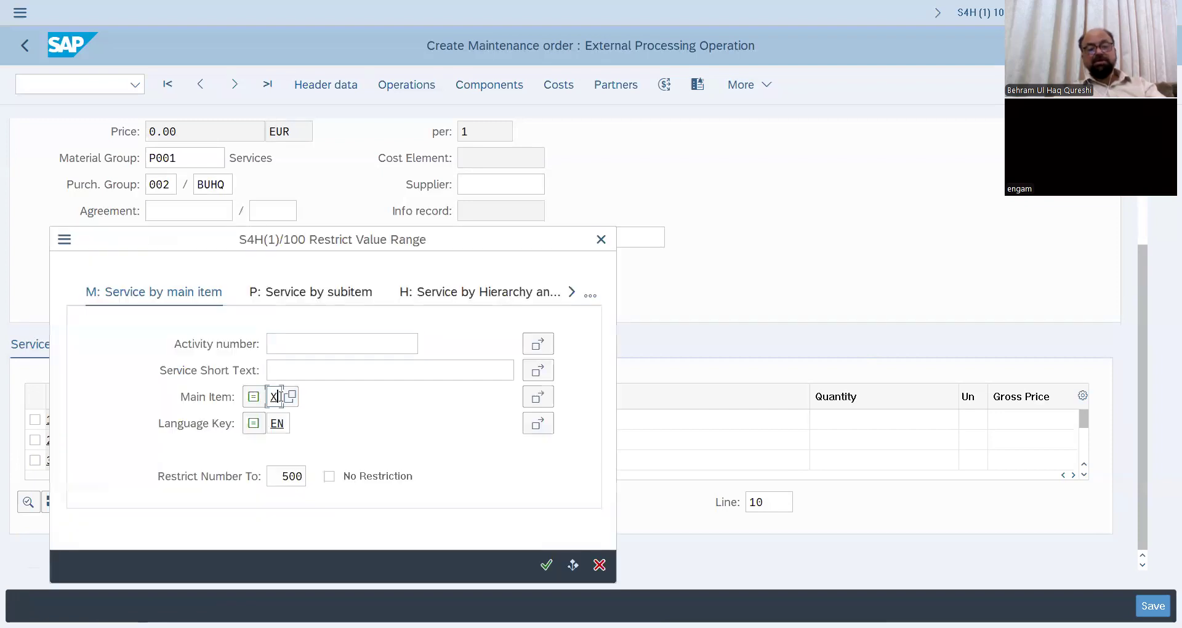
{"action": "left_click_drag", "start_coordinate": [280, 402], "coordinate": [263, 402]}
{"action": "key", "text": "BackSpace"}
{"action": "key", "text": "Return"}
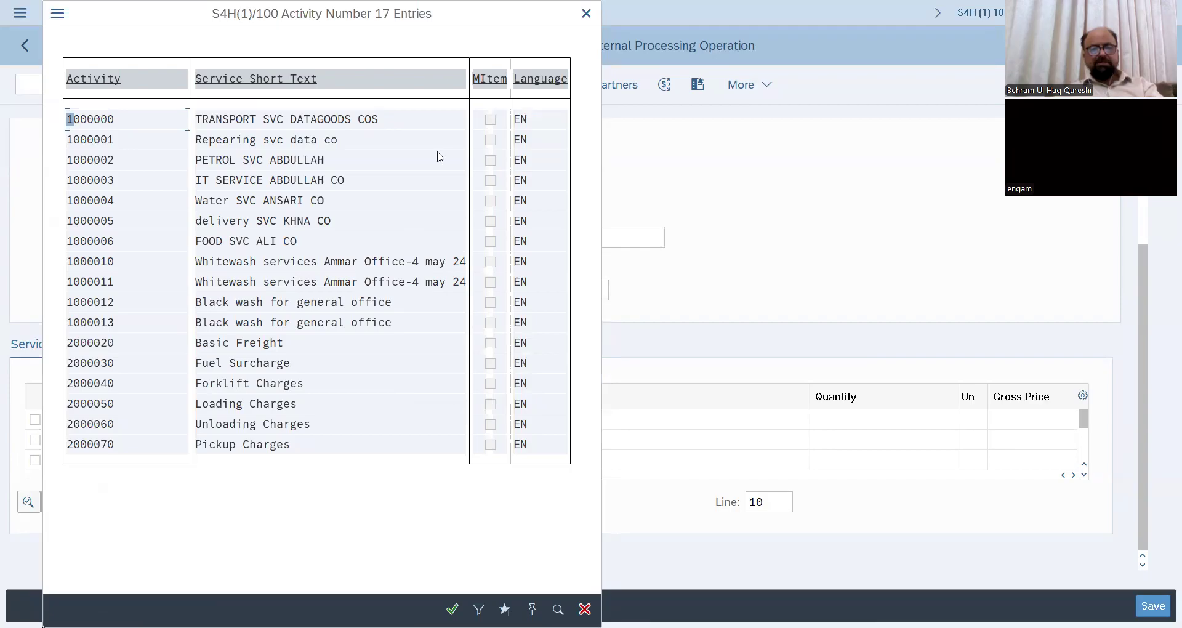
{"action": "left_click_drag", "start_coordinate": [484, 19], "coordinate": [440, 157]}
{"action": "left_click", "coordinate": [543, 152]}
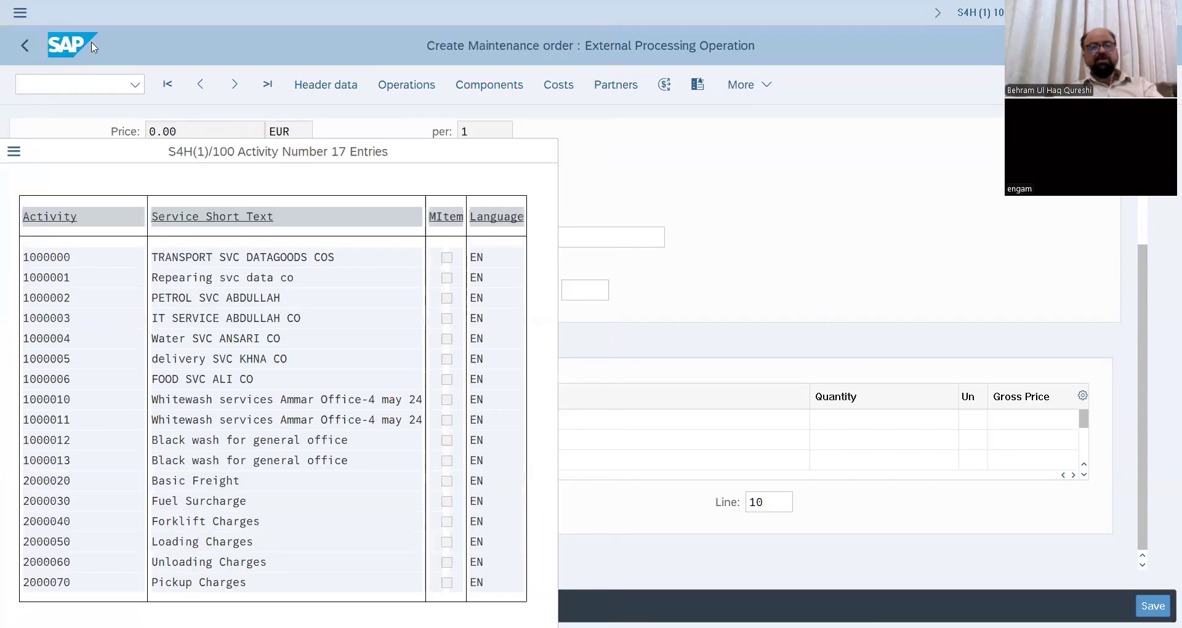
Step: Open an additional SAP session and start transaction ac03 to display the service master
{"action": "left_click", "coordinate": [21, 13]}
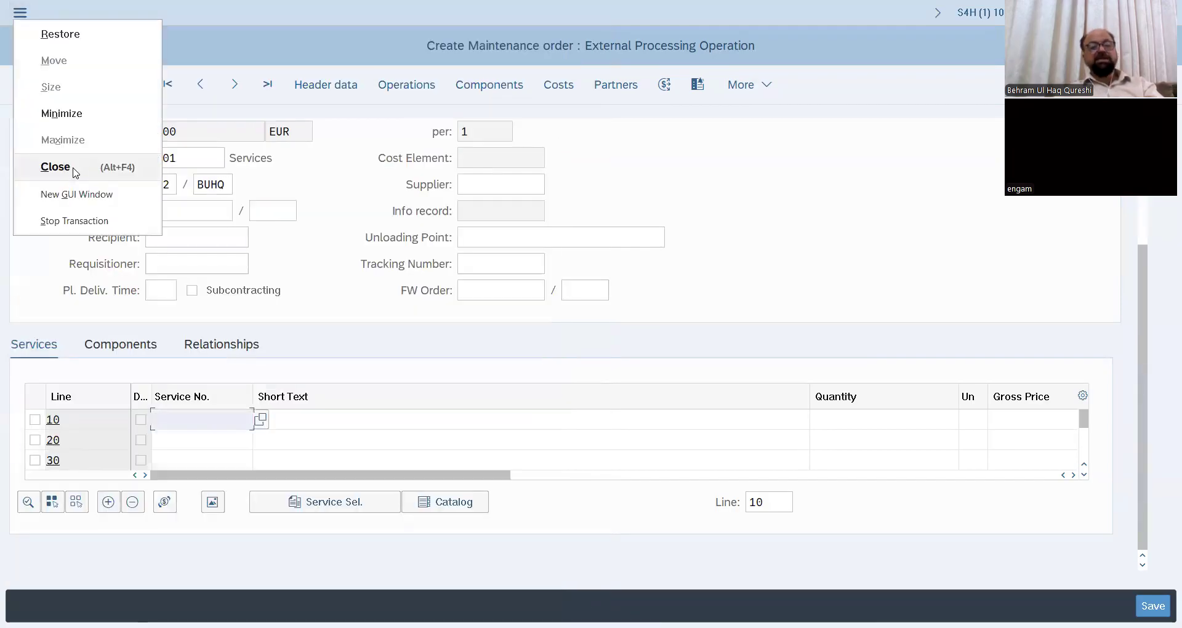
{"action": "left_click", "coordinate": [88, 196]}
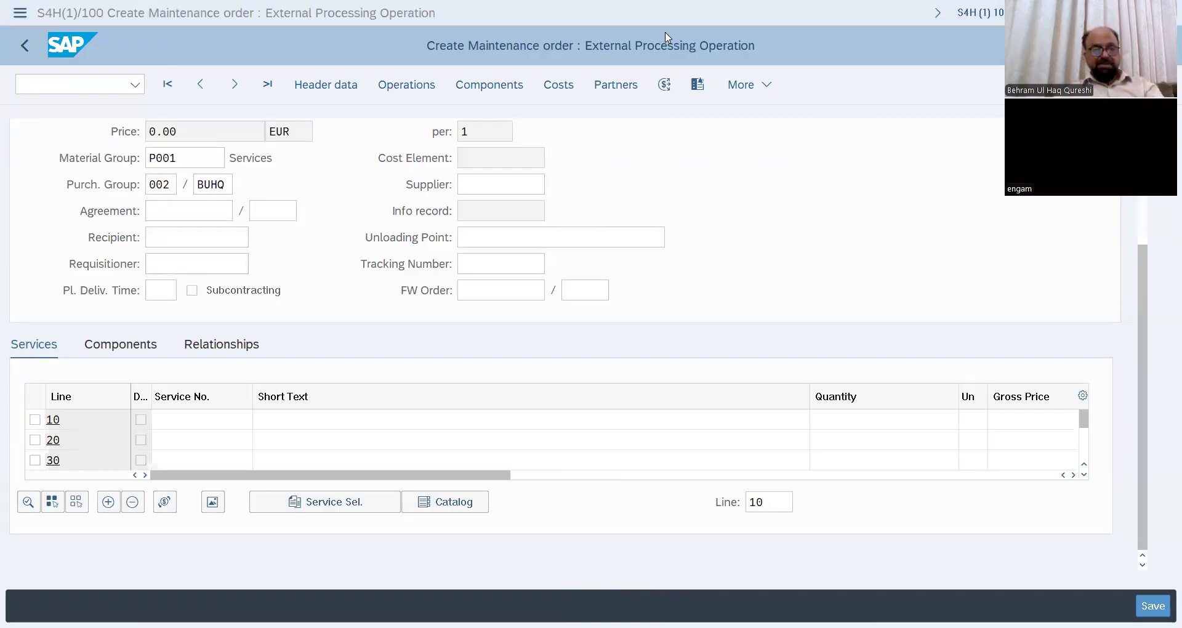
{"action": "type", "text": "ac"}
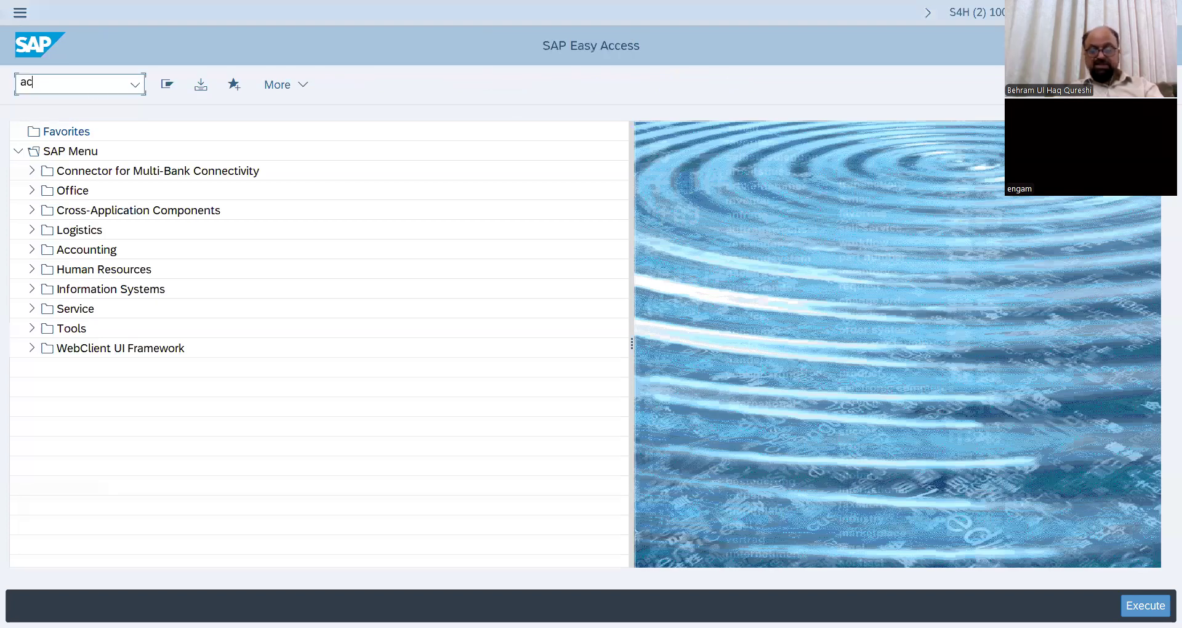
{"action": "type", "text": "03"}
{"action": "key", "text": "Return"}
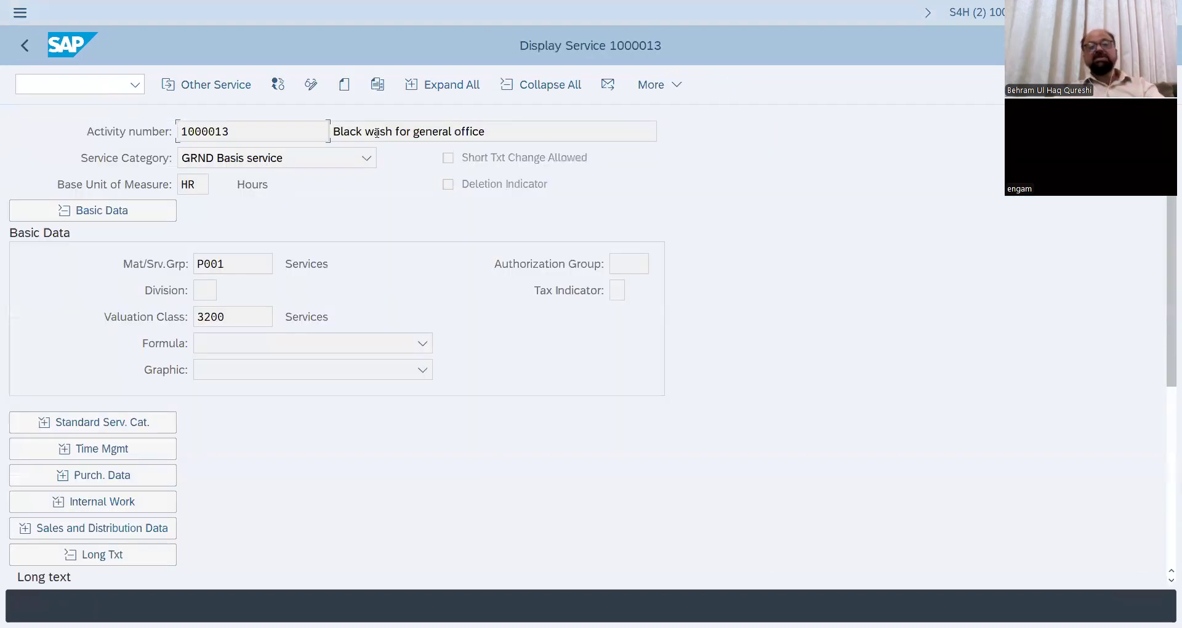
Step: Start a new service master record with the short text "Service fo Ammar Dozer-3 jun 25"
{"action": "left_click", "coordinate": [345, 85]}
{"action": "left_click", "coordinate": [364, 128]}
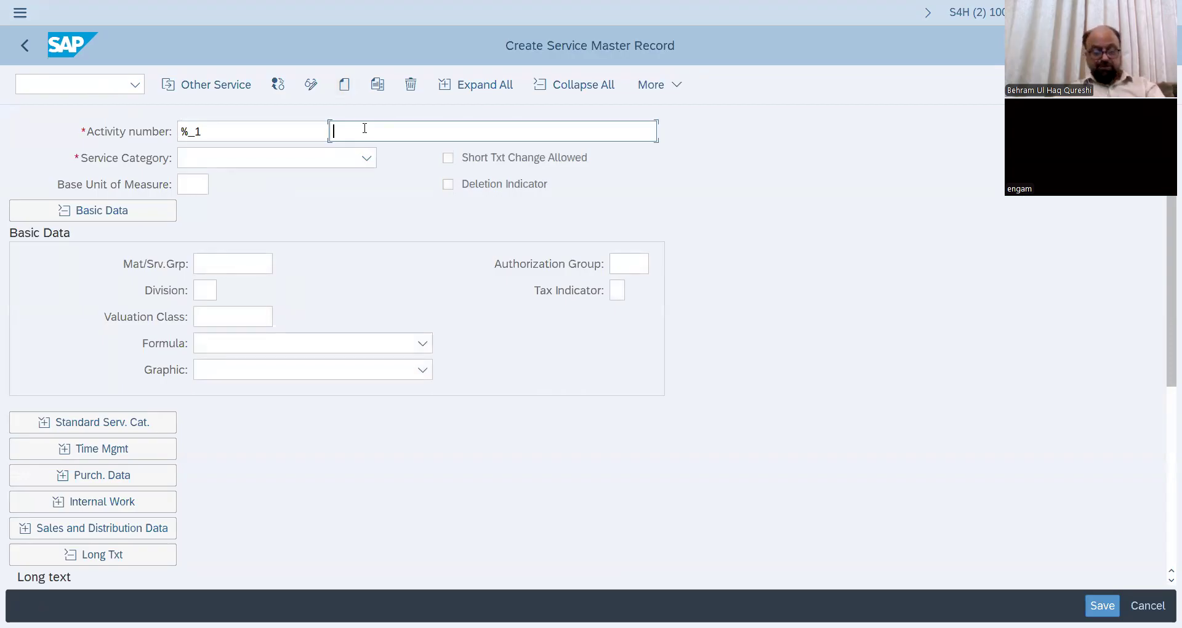
{"action": "type", "text": "Se"}
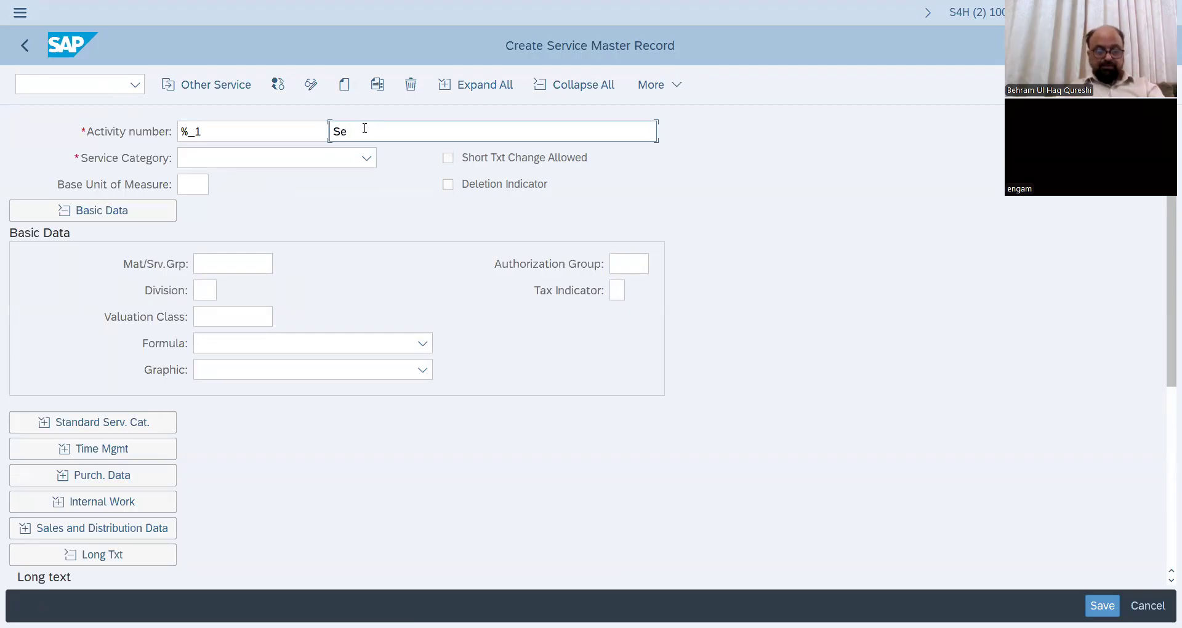
{"action": "type", "text": "rvice "}
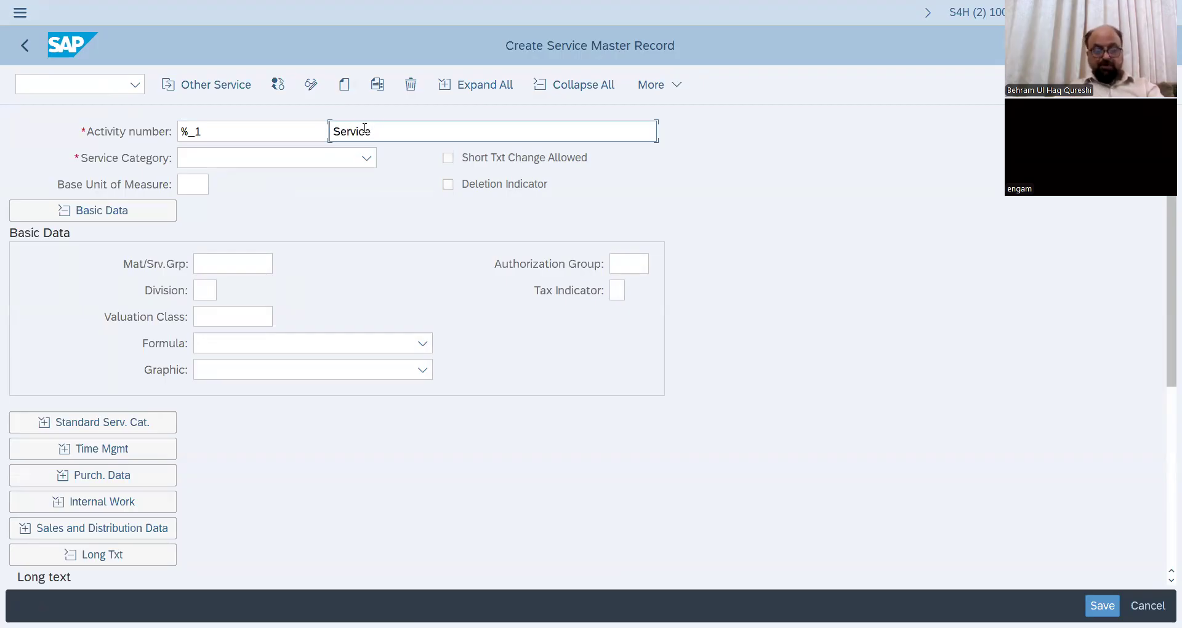
{"action": "type", "text": "fo Ammar Dozer-"}
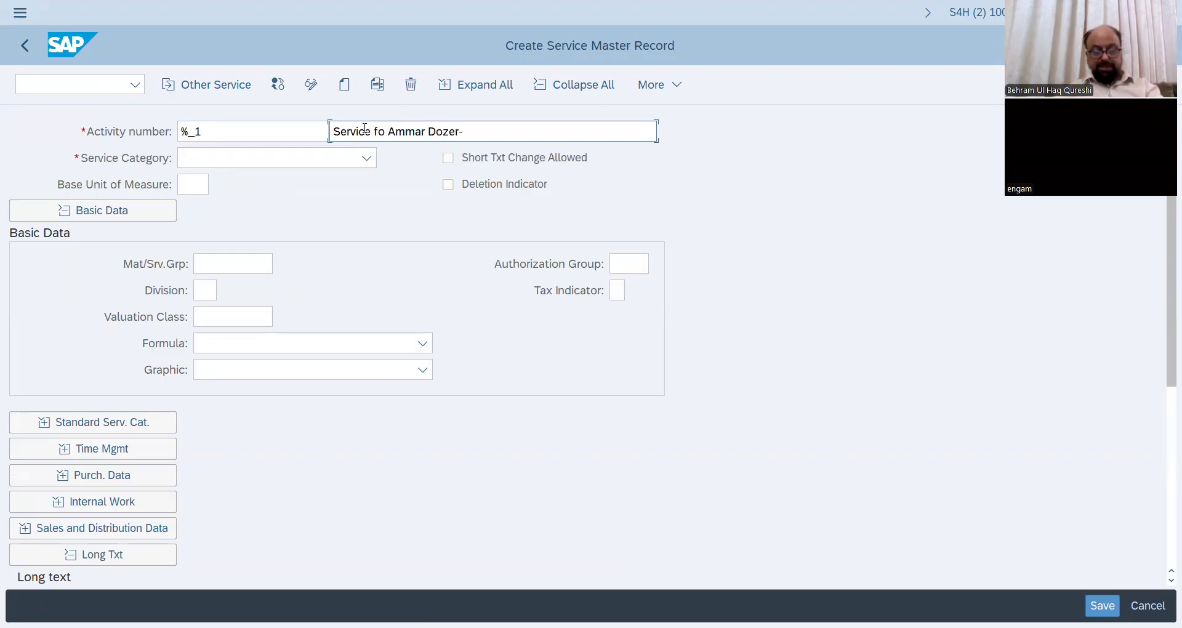
{"action": "type", "text": "3 jun 25"}
{"action": "key", "text": "Return"}
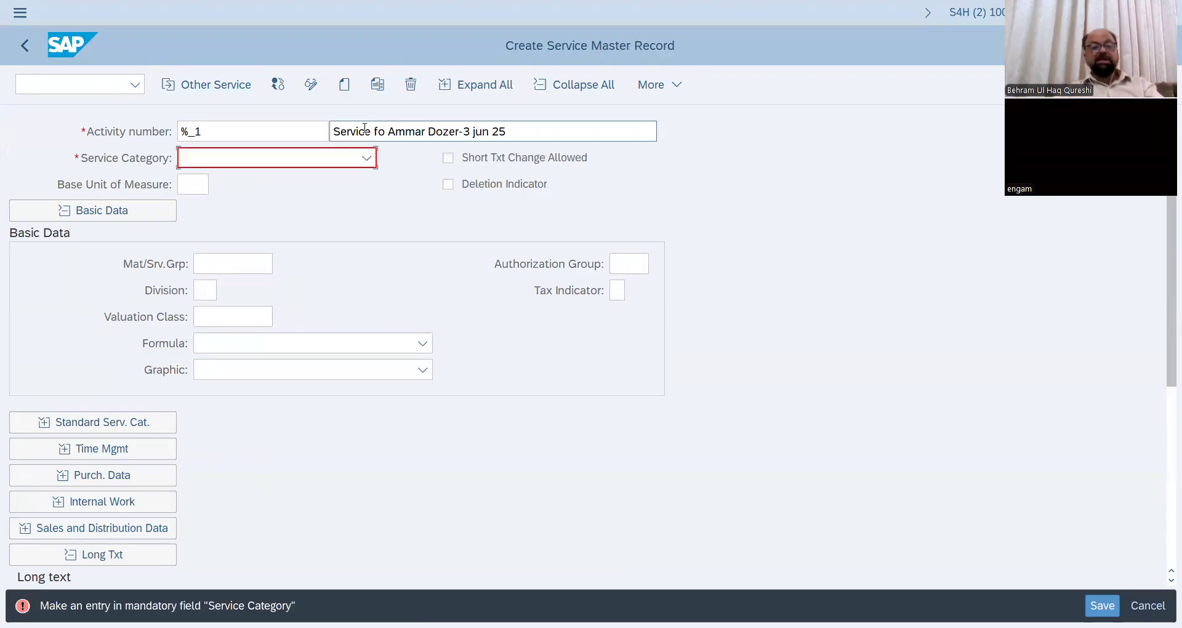
Step: Set the new service's category to ALL Complete service and its base unit of measure to HR
{"action": "left_click", "coordinate": [367, 160]}
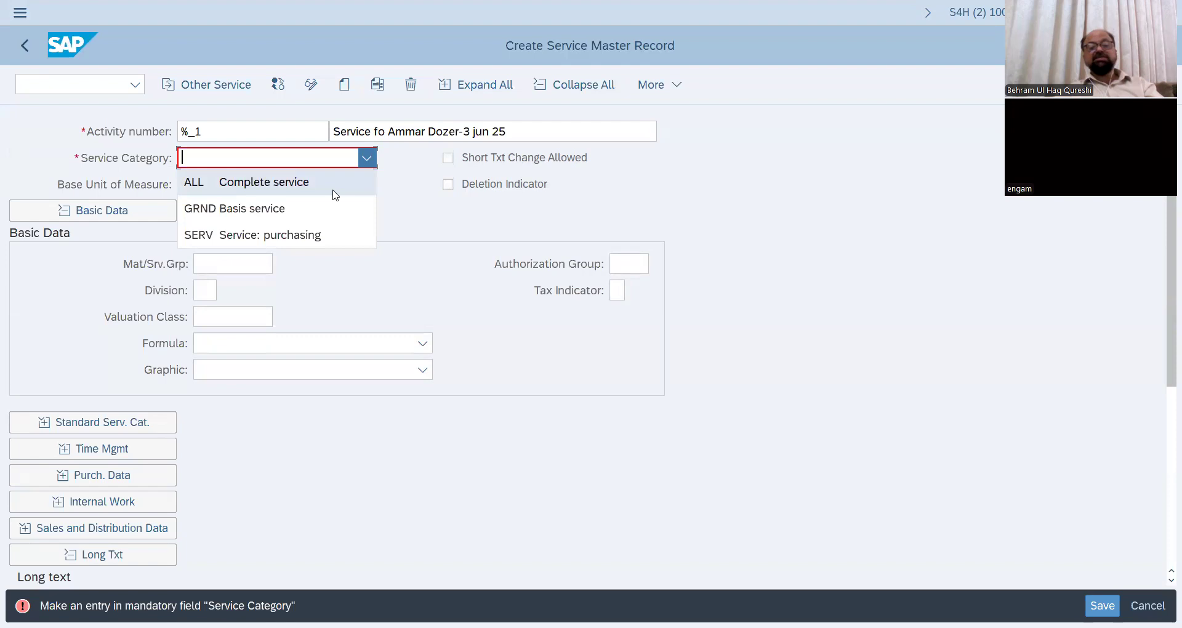
{"action": "left_click", "coordinate": [315, 183]}
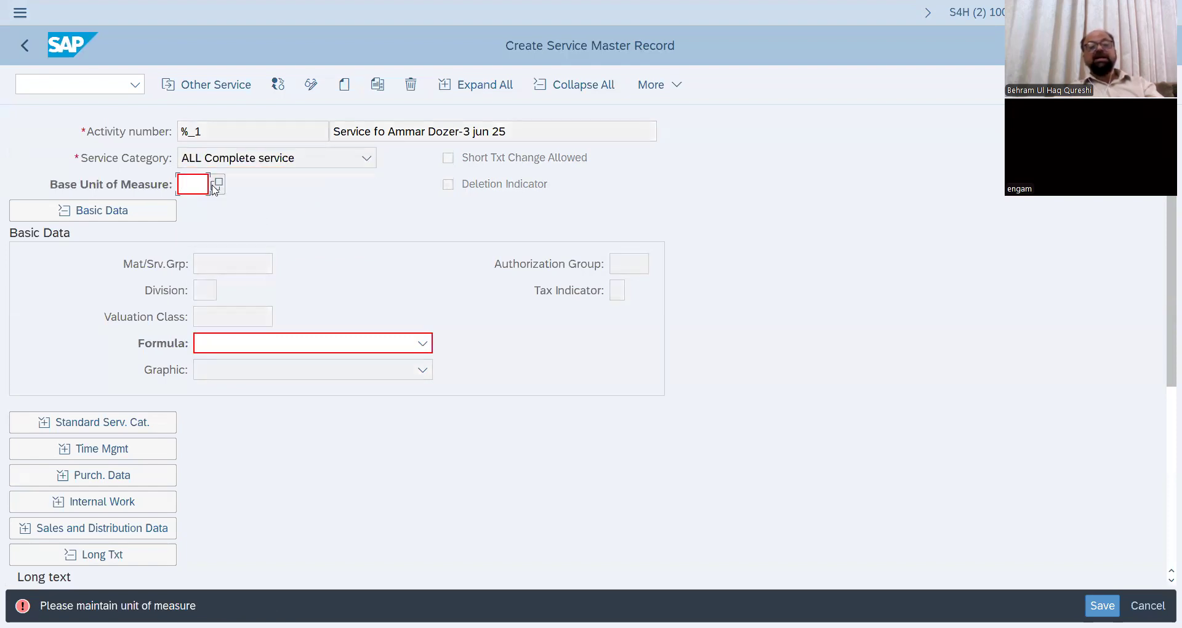
{"action": "type", "text": "H"}
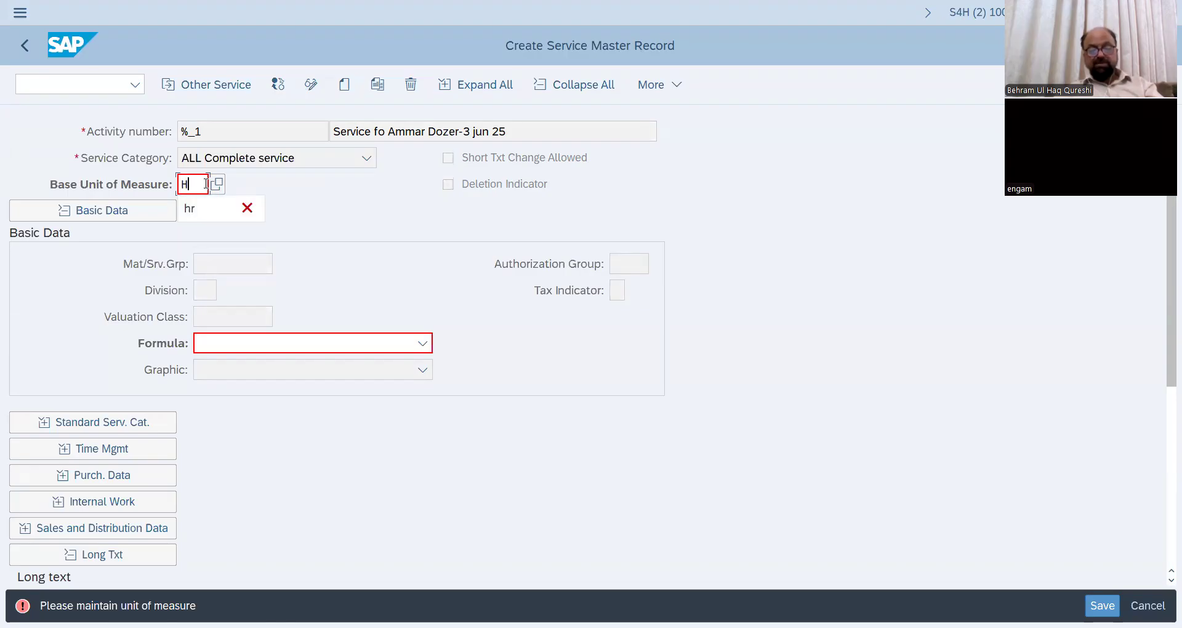
{"action": "type", "text": "R"}
{"action": "key", "text": "Return"}
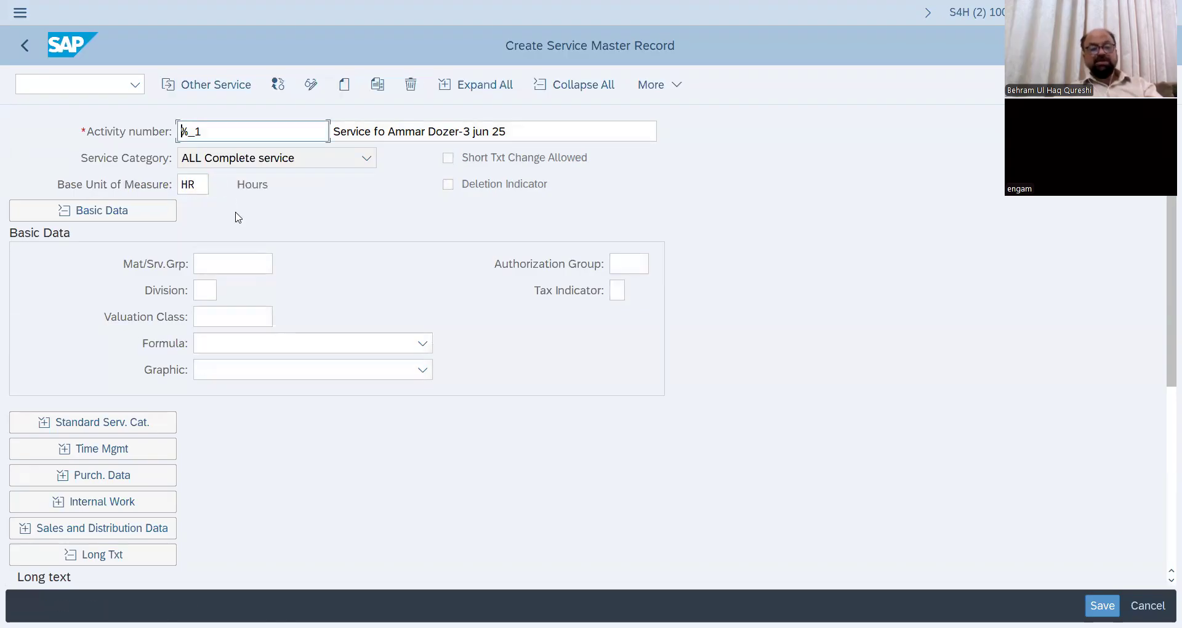
Step: Search the material groups for "service" and assign P001 Services to the new service record
{"action": "left_click", "coordinate": [240, 263]}
{"action": "left_click", "coordinate": [279, 265]}
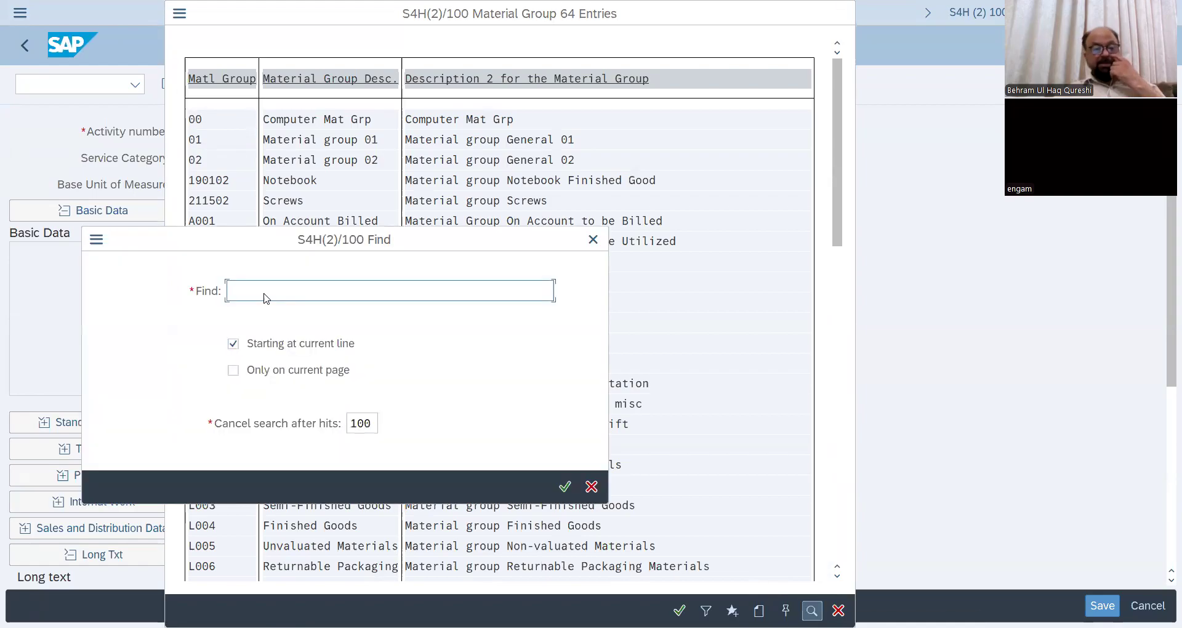
{"action": "type", "text": "sedrvice"}
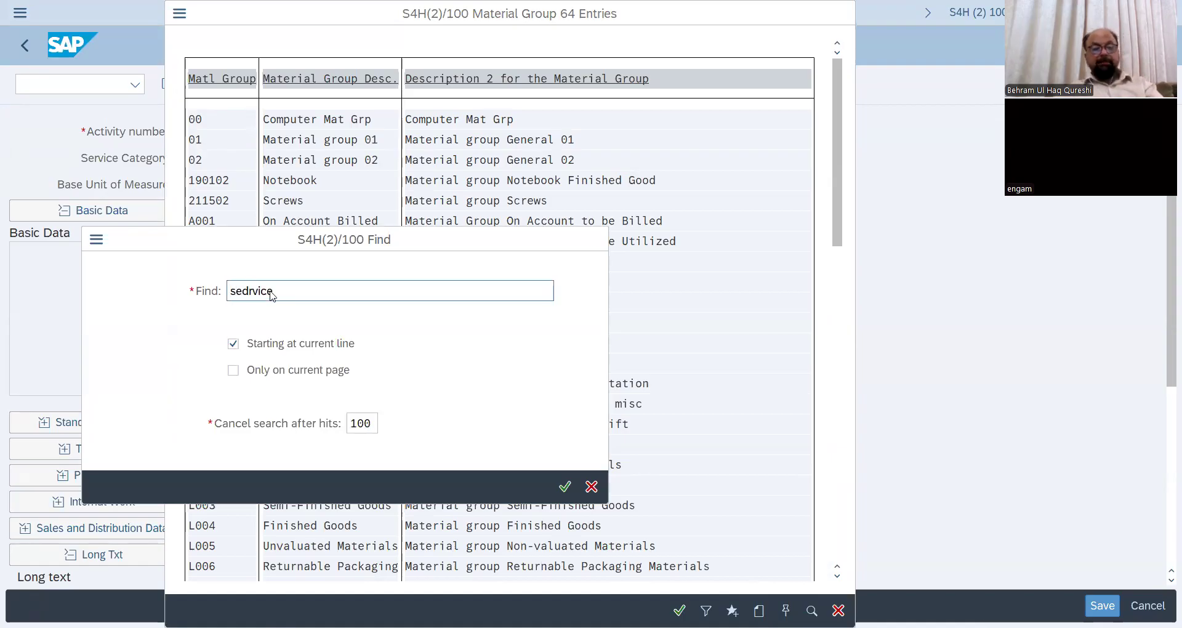
{"action": "key", "text": "Return"}
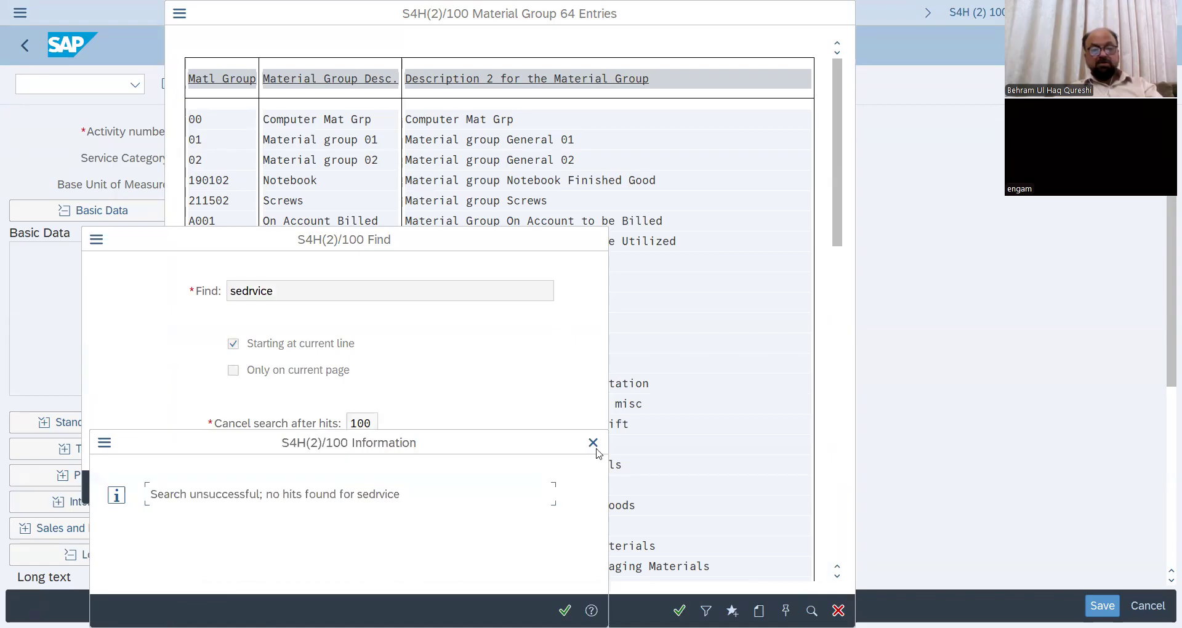
{"action": "key", "text": "Return"}
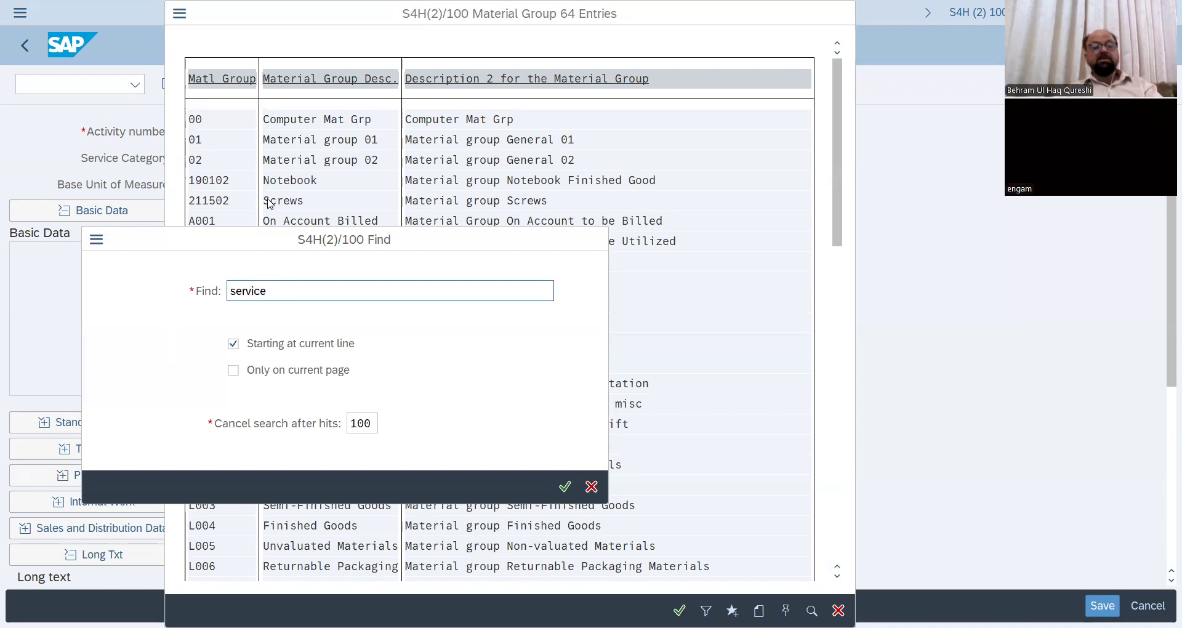
{"action": "key", "text": "Return"}
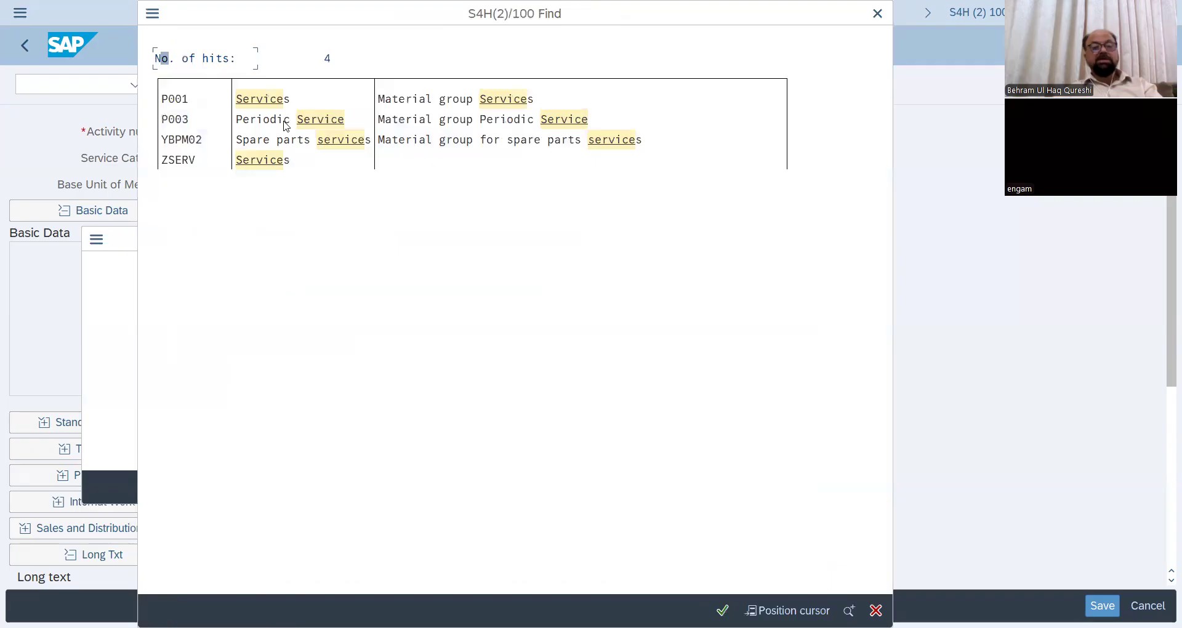
{"action": "left_click", "coordinate": [280, 101]}
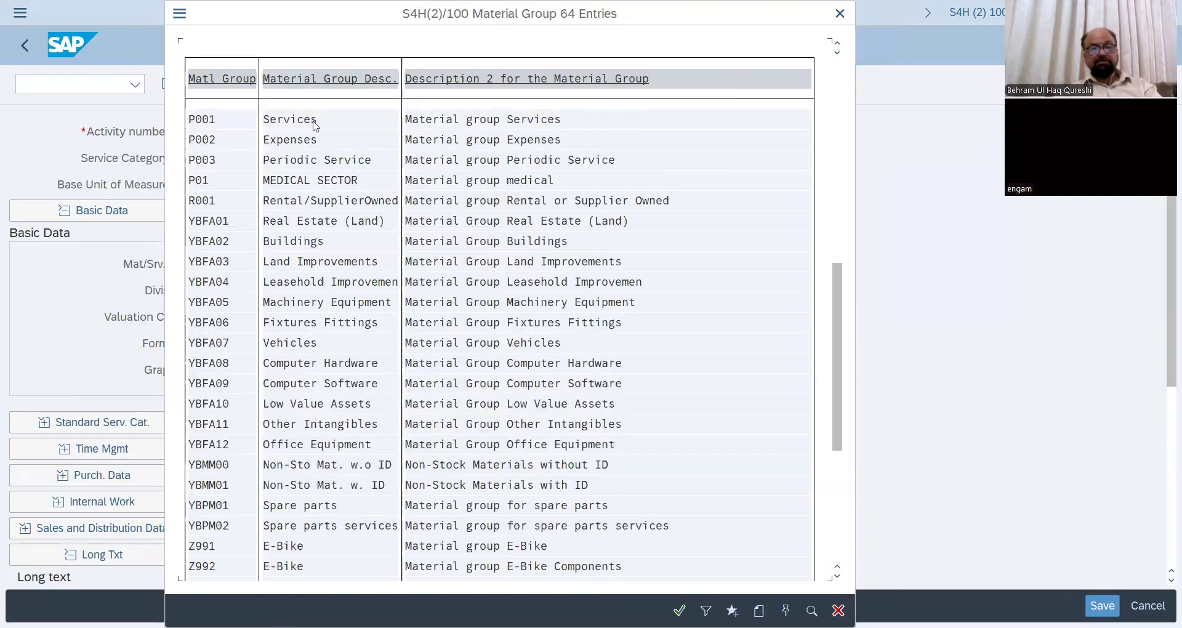
{"action": "left_click", "coordinate": [314, 125]}
Step: Assign valuation class 3200 Services to the service record and save it
{"action": "left_click", "coordinate": [273, 320]}
{"action": "left_click", "coordinate": [285, 317]}
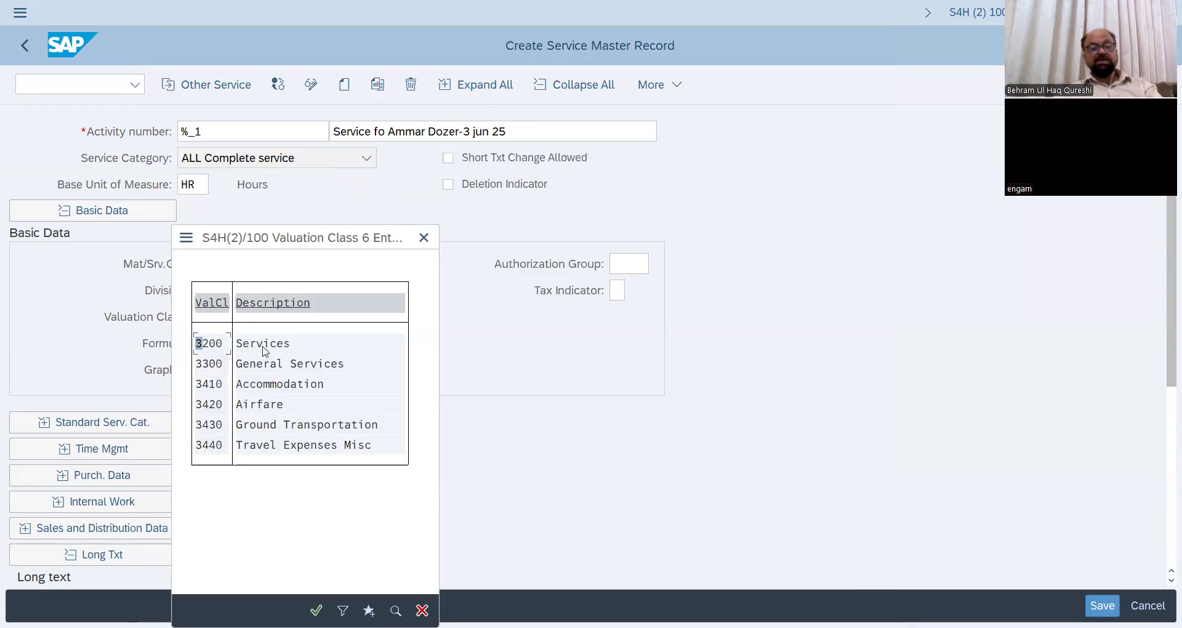
{"action": "double_click", "coordinate": [263, 347]}
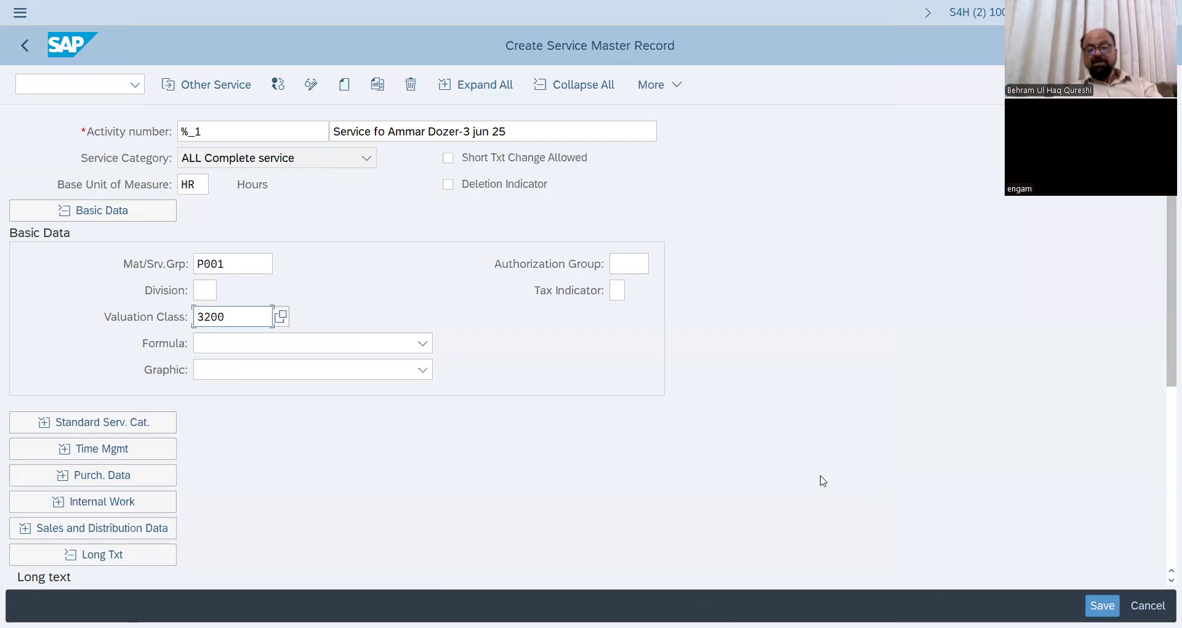
{"action": "key", "text": "Return"}
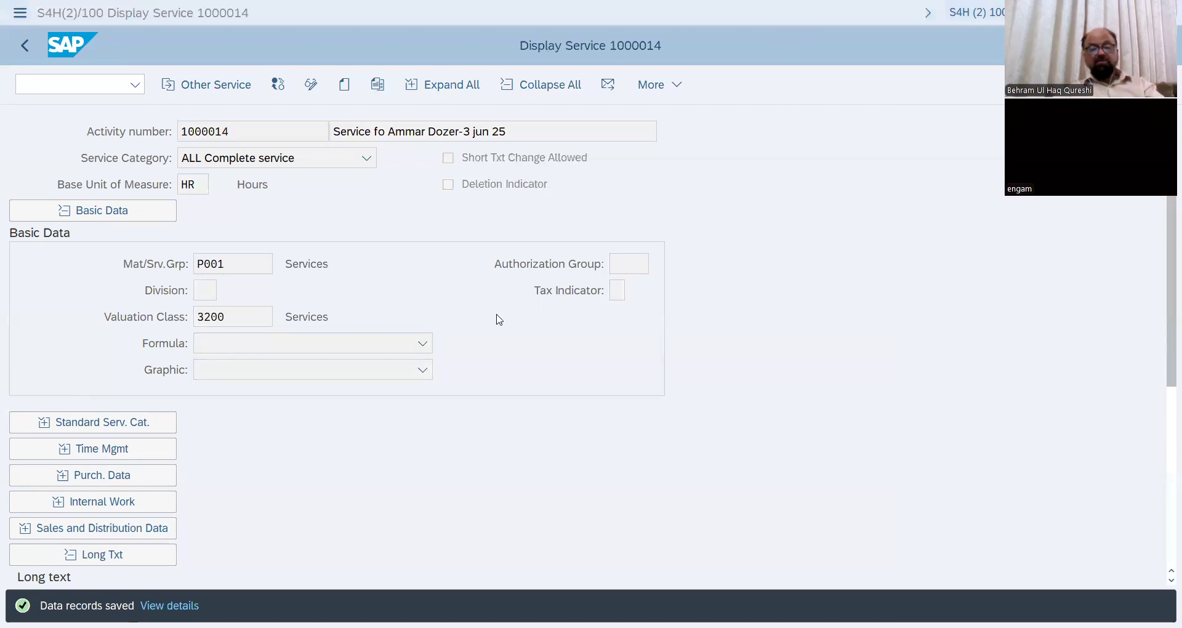
Step: Back in the maintenance order, search services without the main item restriction and assign 1000014 to line 10 with quantity 1
{"action": "left_click", "coordinate": [259, 419]}
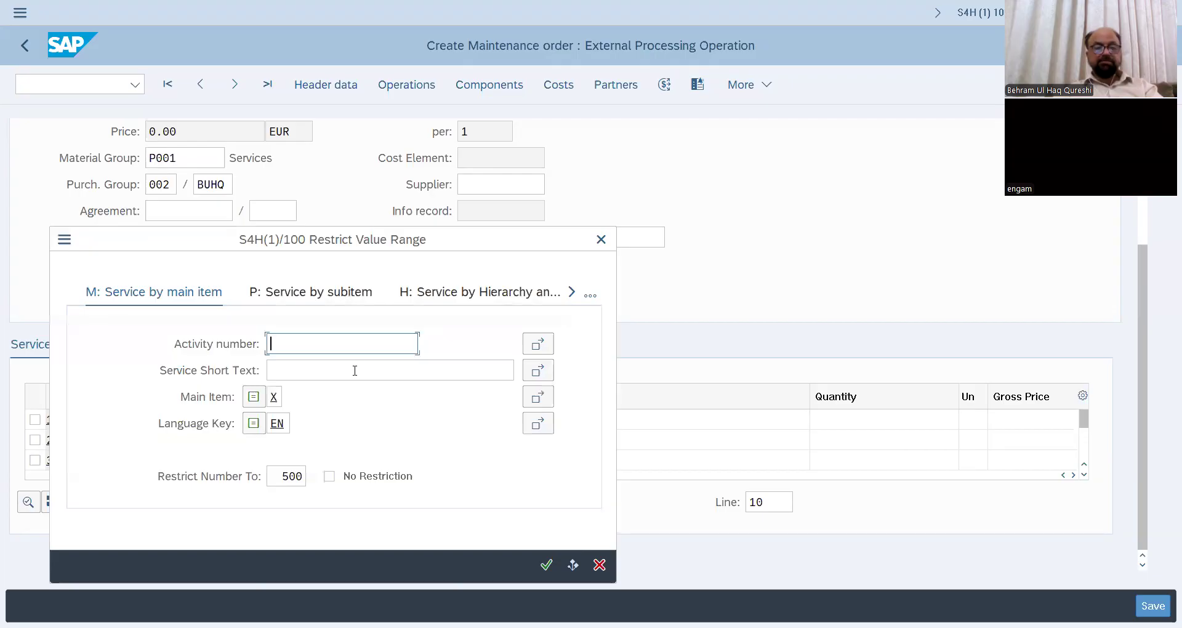
{"action": "double_click", "coordinate": [276, 401]}
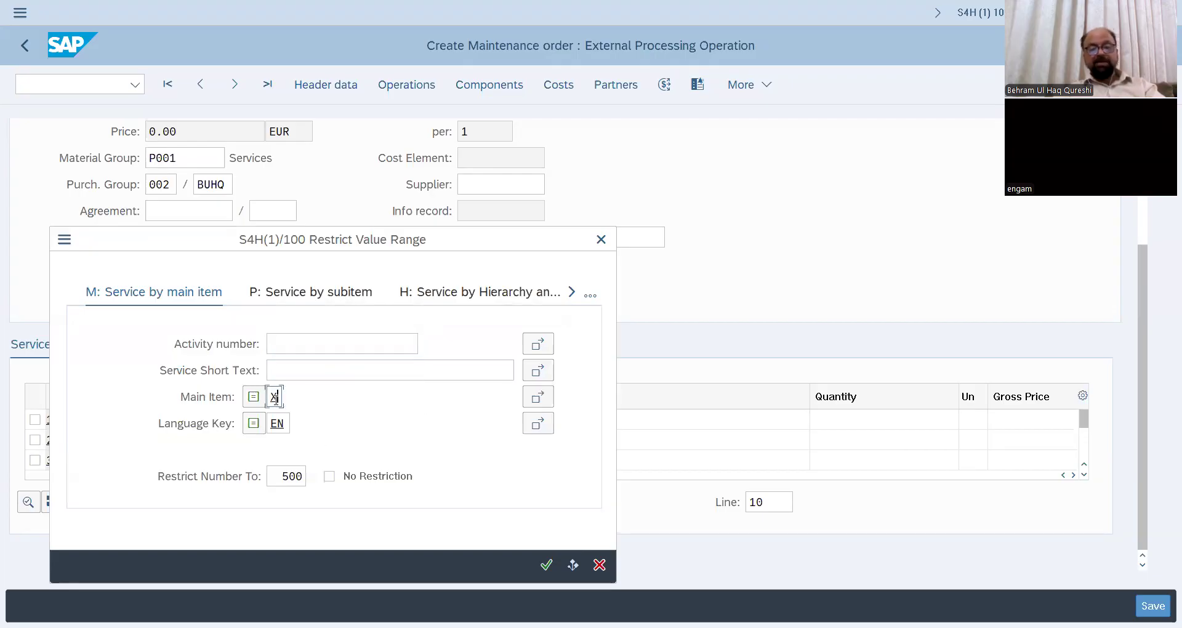
{"action": "key", "text": "BackSpace"}
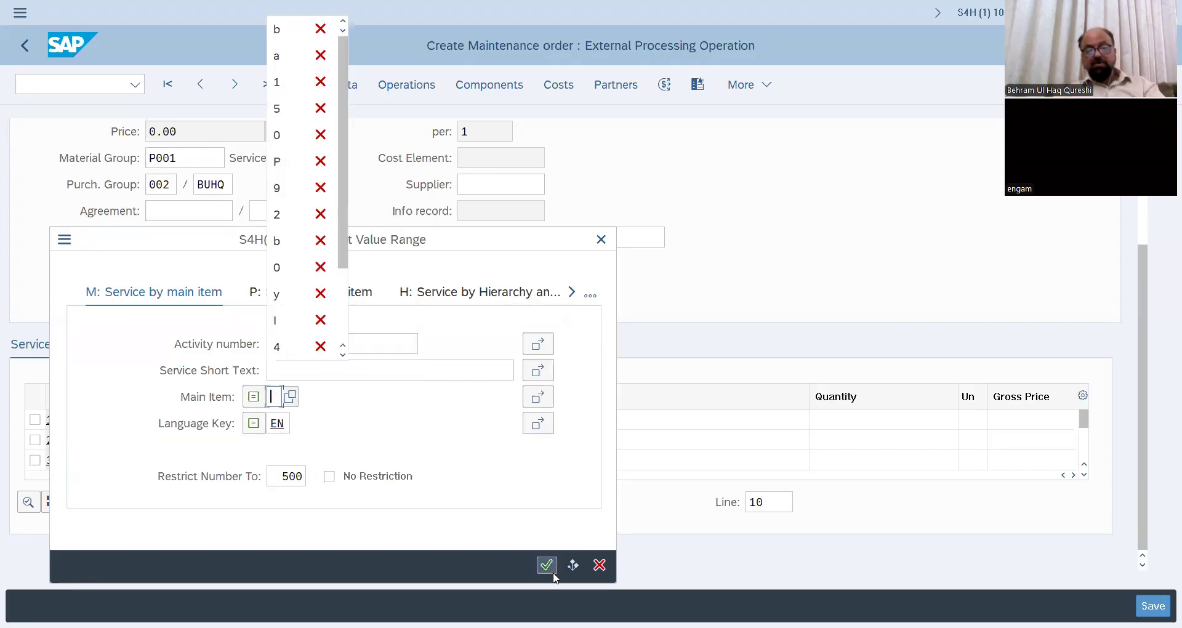
{"action": "left_click", "coordinate": [546, 565]}
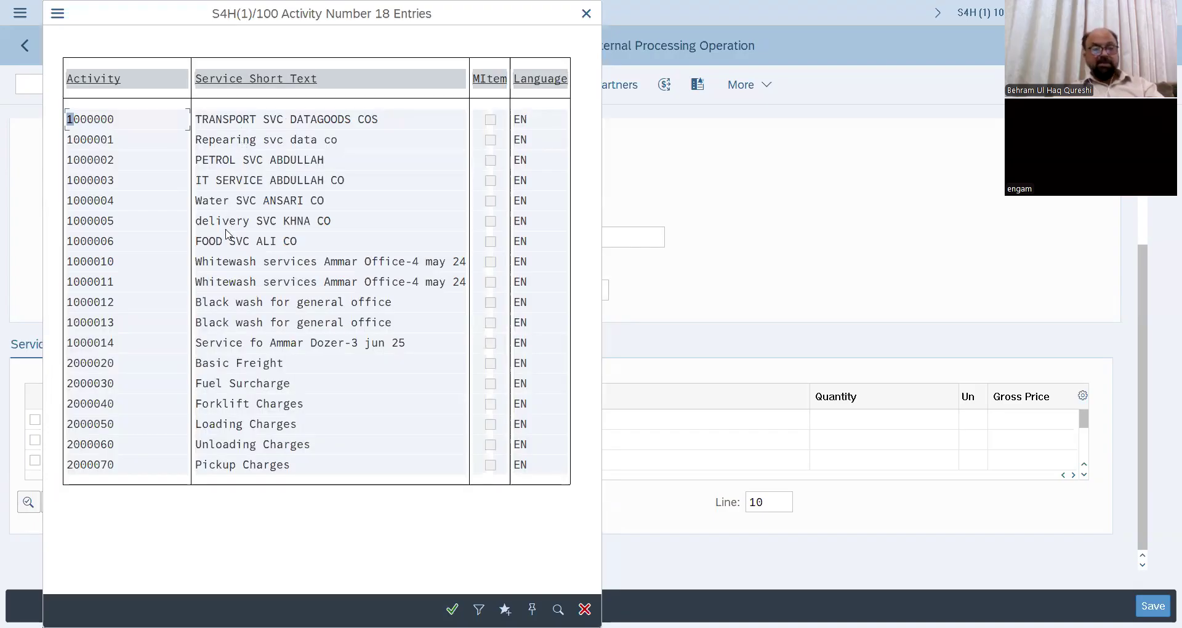
{"action": "double_click", "coordinate": [286, 345]}
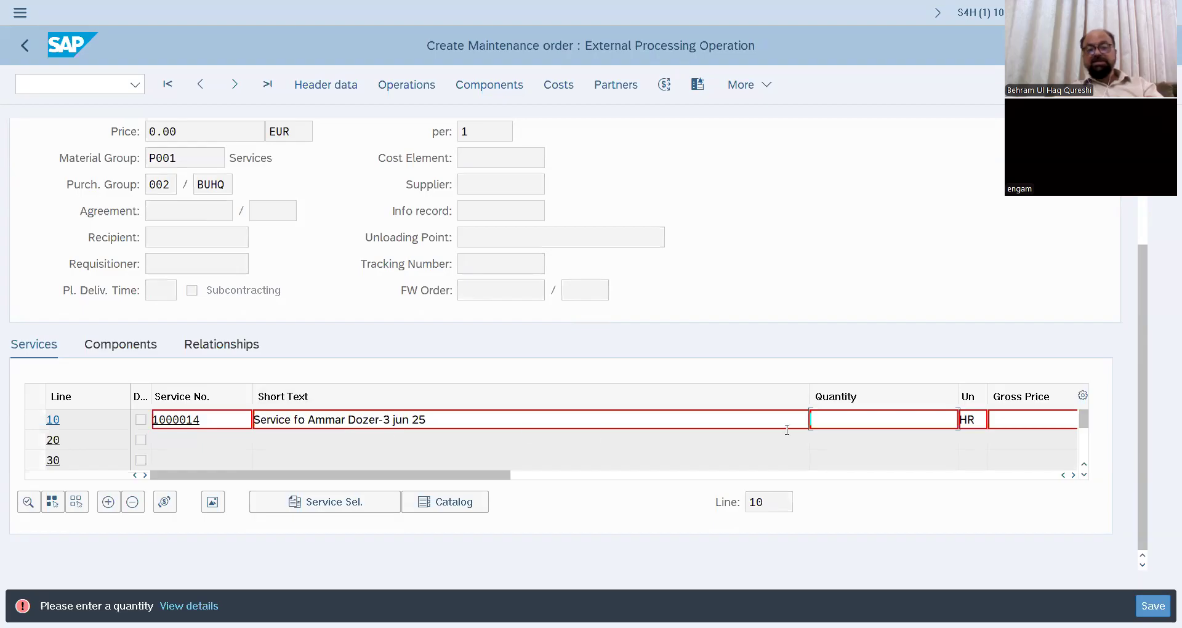
{"action": "type", "text": "1"}
{"action": "key", "text": "Return"}
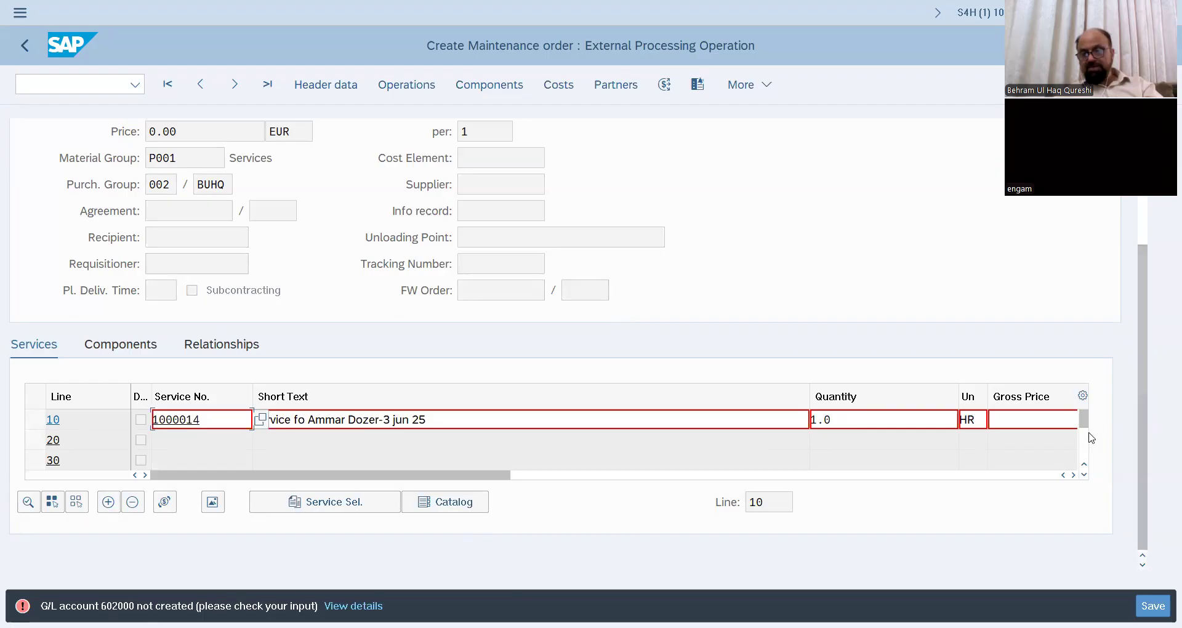
Step: Try to look up a cost element for service line 10 in chart of accounts YOCA
{"action": "left_click", "coordinate": [1058, 422]}
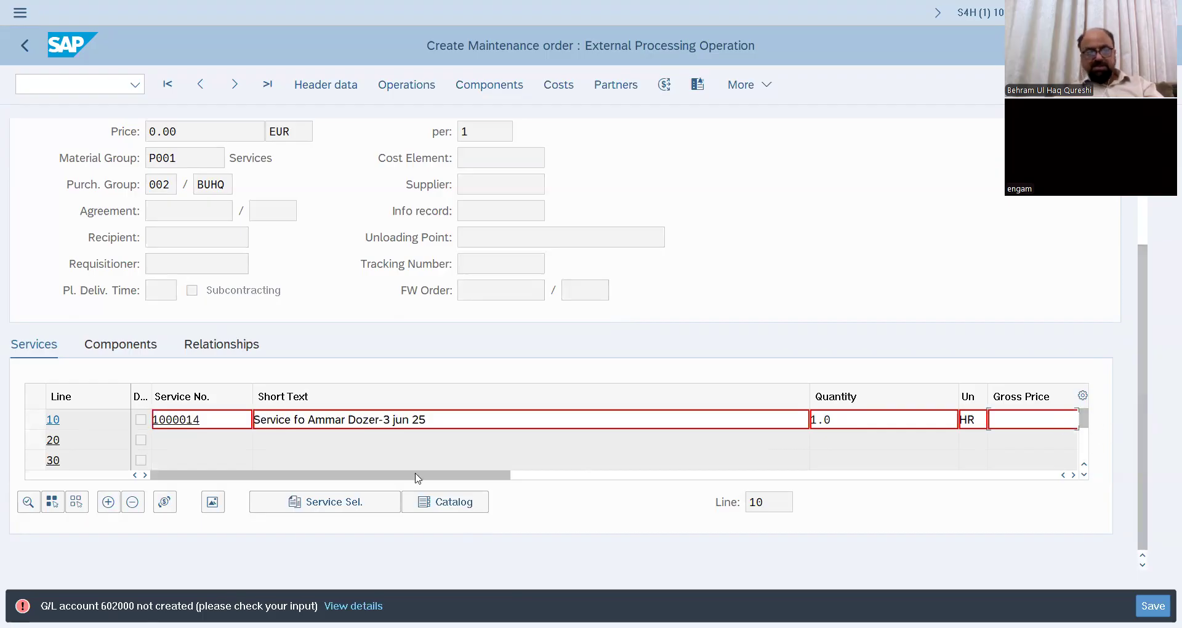
{"action": "left_click_drag", "start_coordinate": [451, 478], "coordinate": [709, 477]}
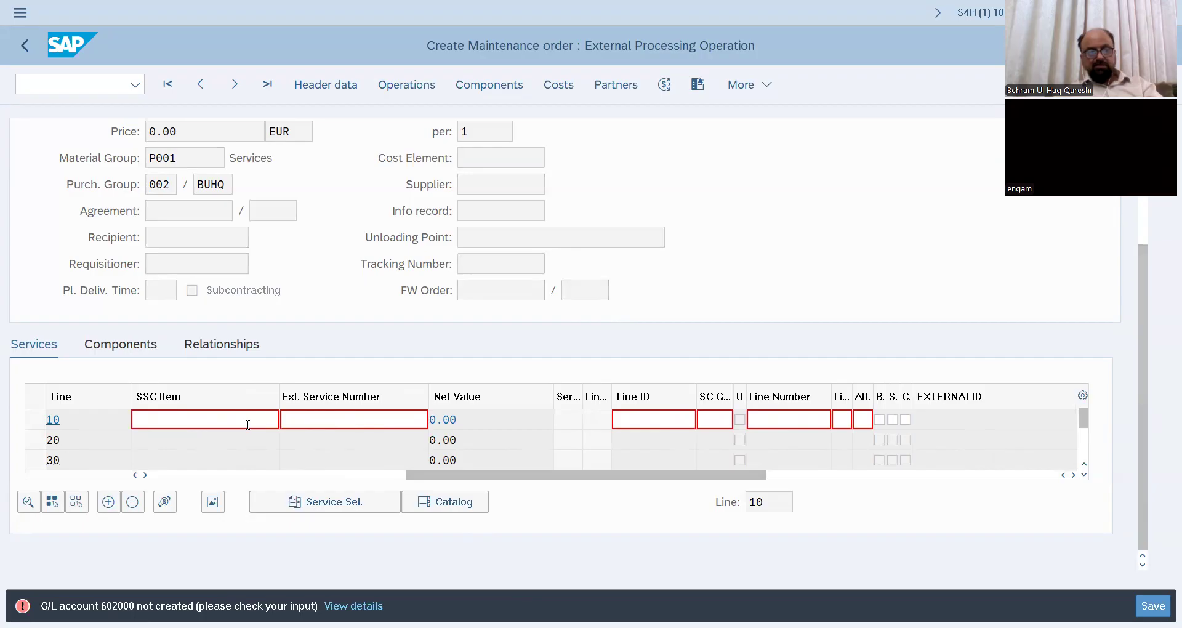
{"action": "left_click_drag", "start_coordinate": [501, 478], "coordinate": [352, 493]}
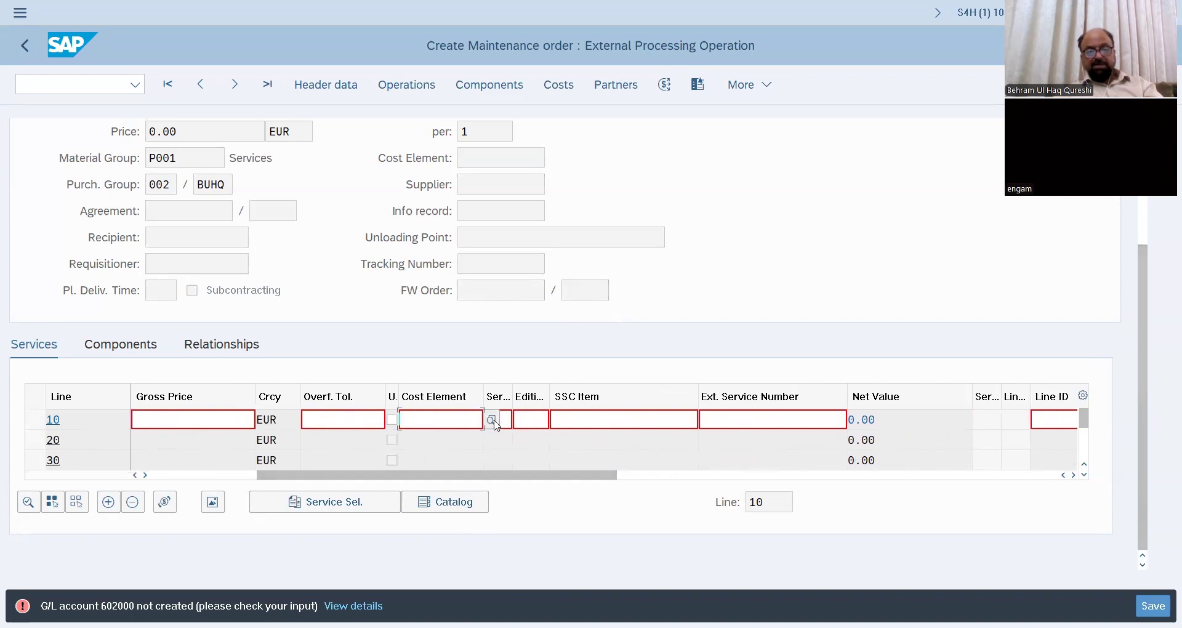
{"action": "key", "text": "F4"}
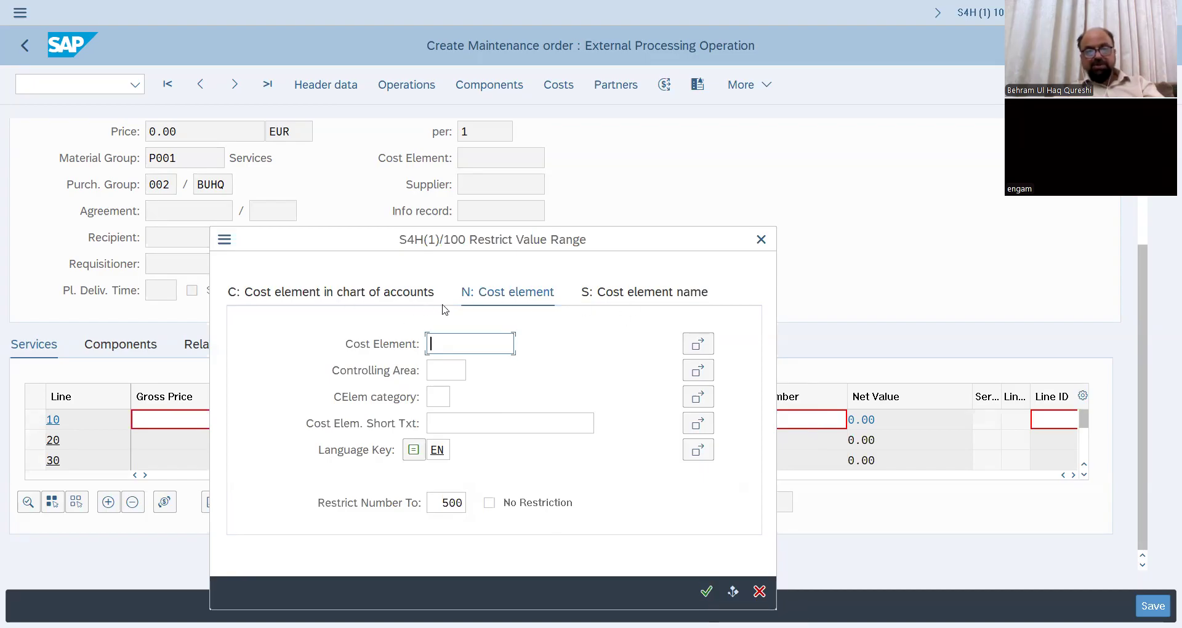
{"action": "left_click", "coordinate": [411, 293]}
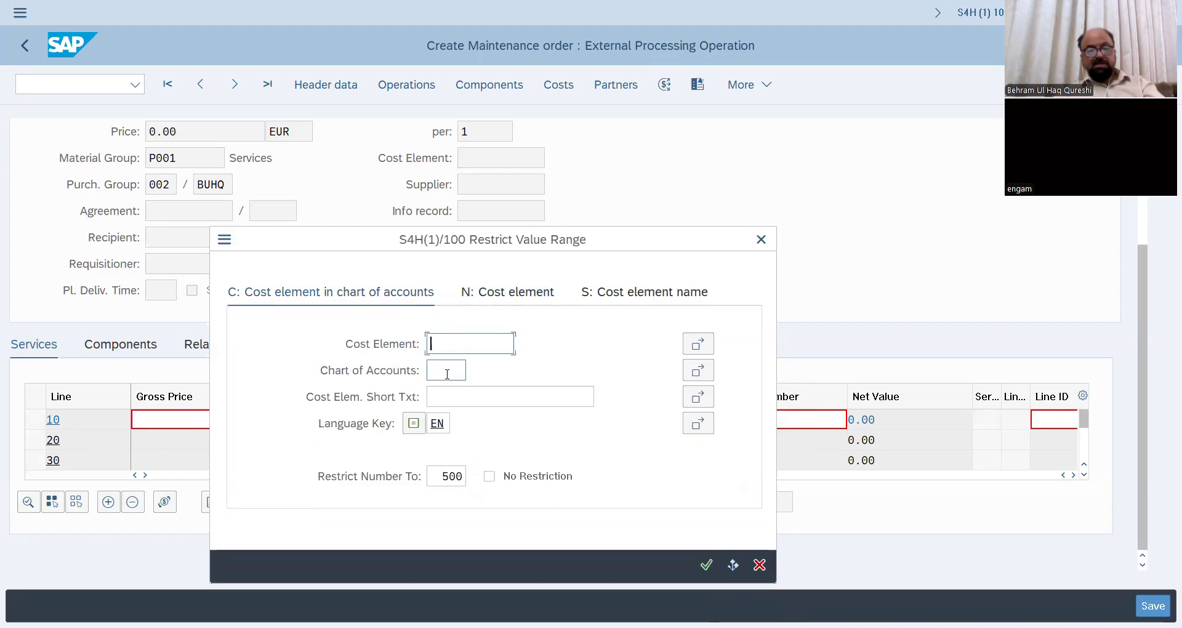
{"action": "left_click", "coordinate": [445, 372]}
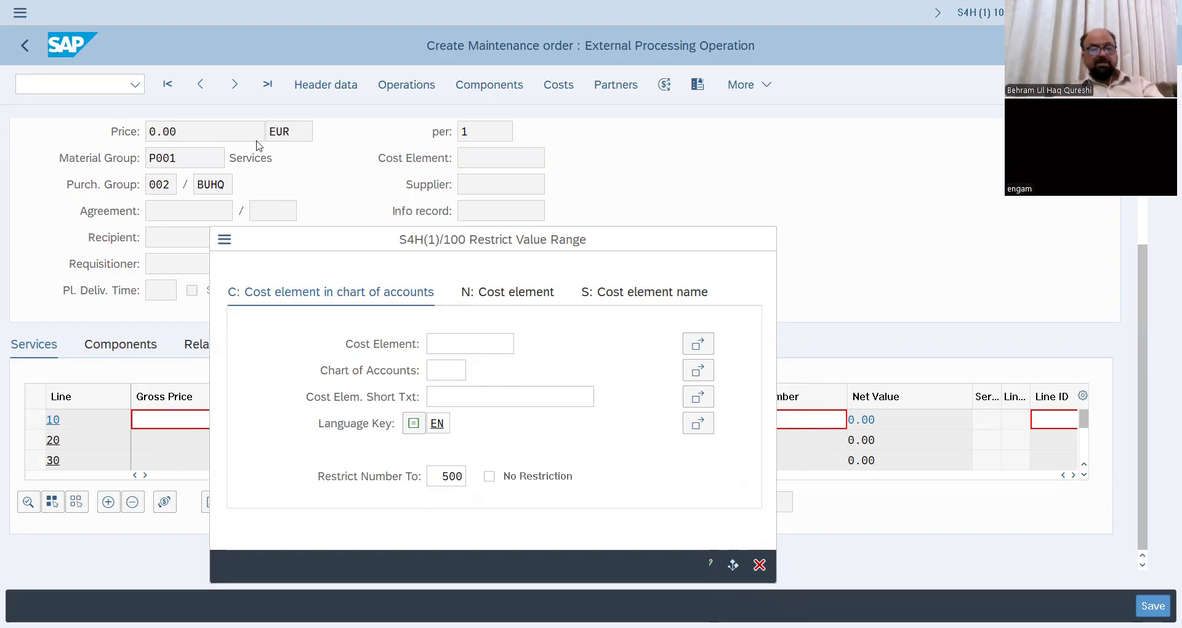
{"action": "key", "text": "F4"}
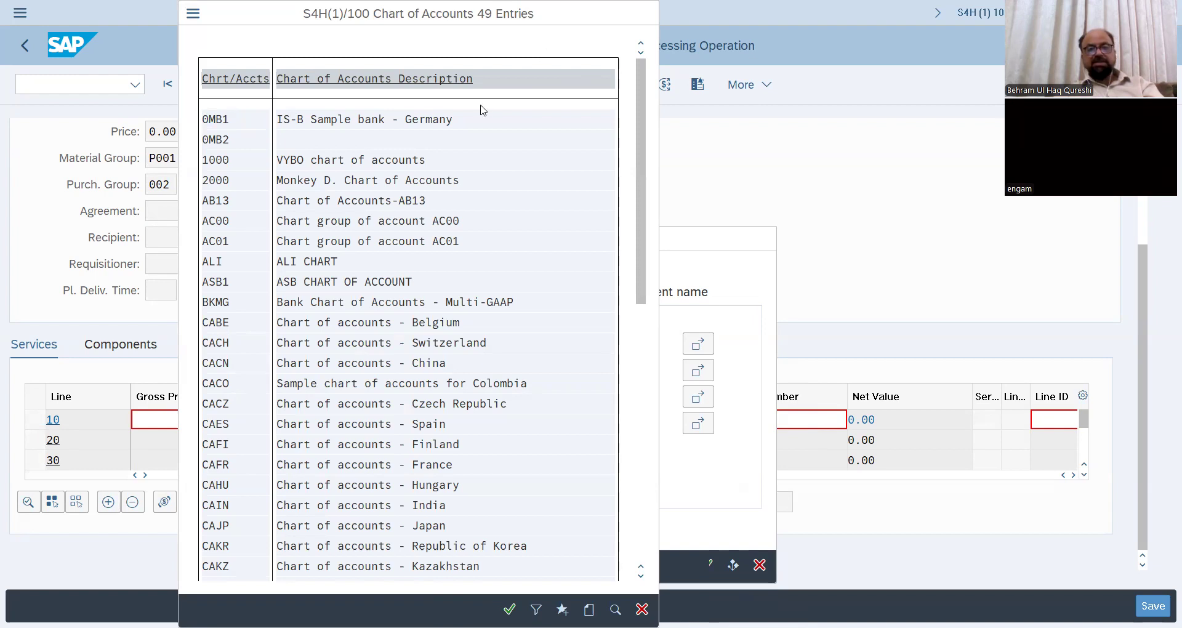
{"action": "left_click_drag", "start_coordinate": [644, 13], "coordinate": [599, 105]}
{"action": "left_click", "coordinate": [598, 106]}
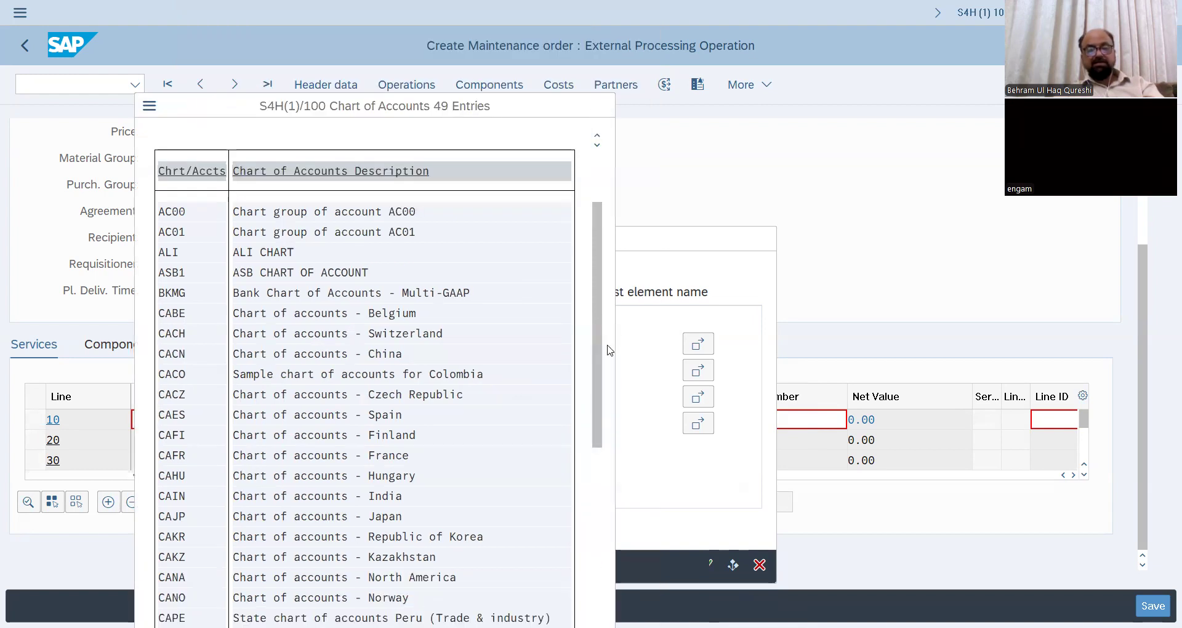
{"action": "type", "text": "yoc"}
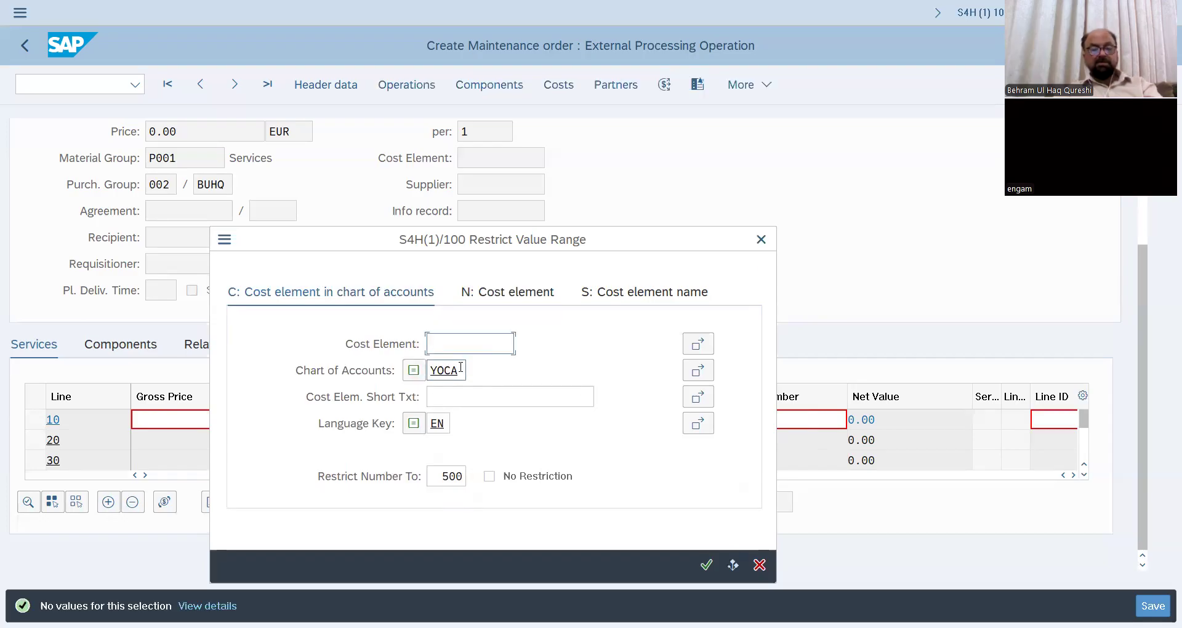
{"action": "left_click", "coordinate": [763, 237]}
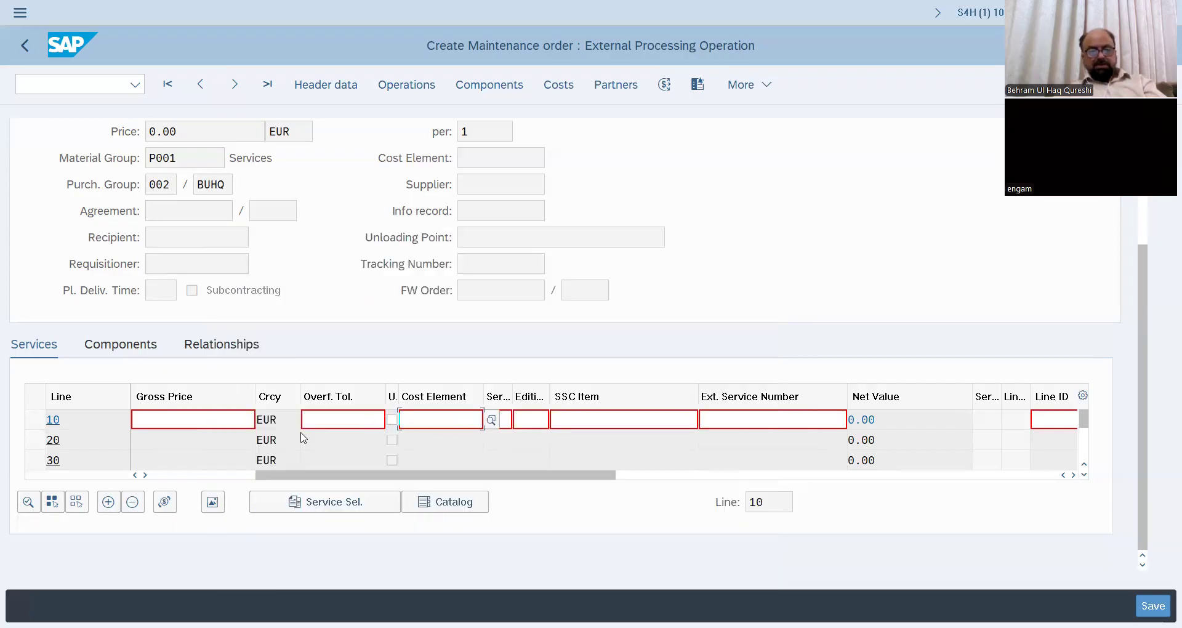
Step: Set the gross price of service line 10 to 100 EUR
{"action": "left_click", "coordinate": [244, 419]}
{"action": "type", "text": "100"}
{"action": "key", "text": "Return"}
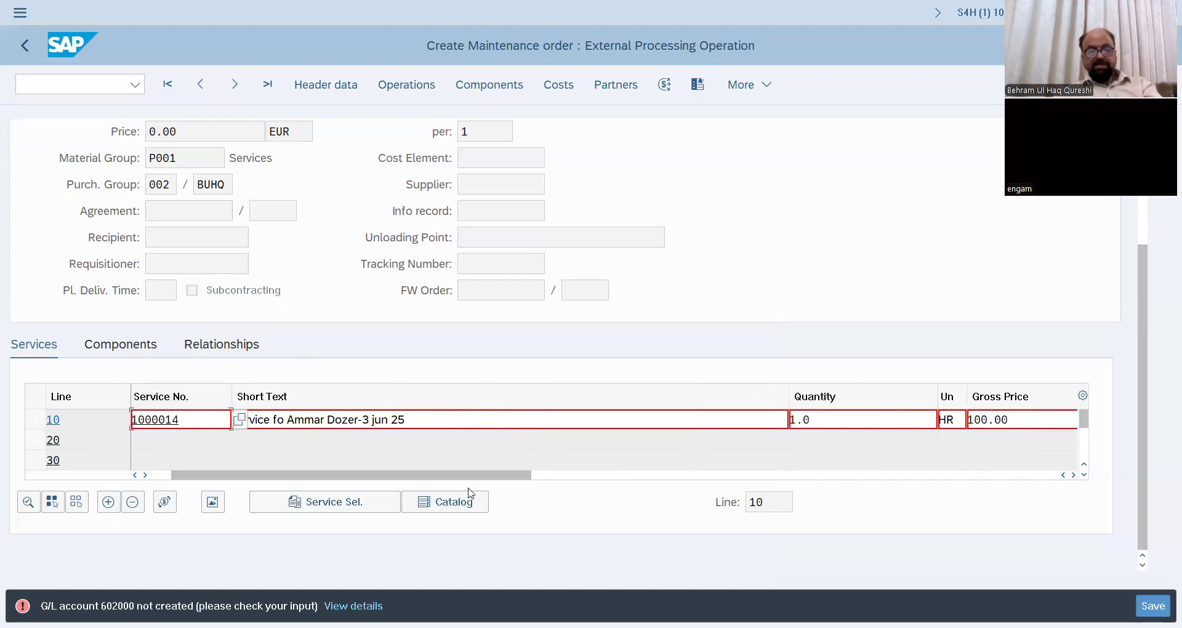
Step: List the cost elements of chart of accounts YCOA for service line 10
{"action": "left_click_drag", "start_coordinate": [521, 475], "coordinate": [714, 476]}
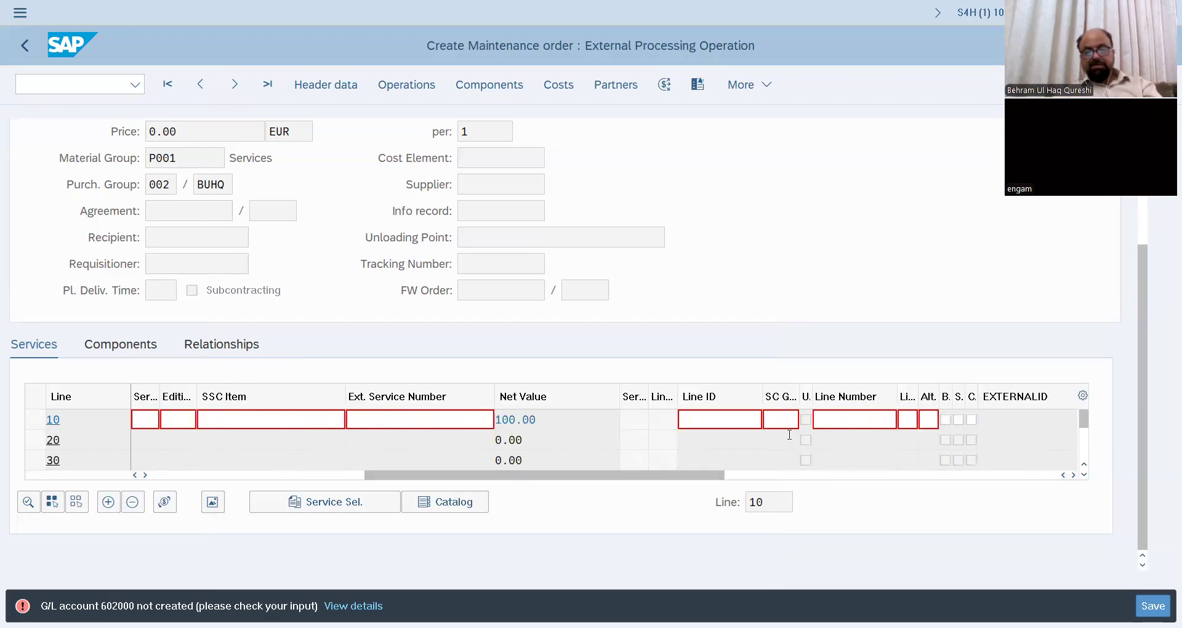
{"action": "left_click_drag", "start_coordinate": [459, 479], "coordinate": [374, 484]}
{"action": "left_click", "coordinate": [356, 420]}
{"action": "left_click", "coordinate": [366, 420]}
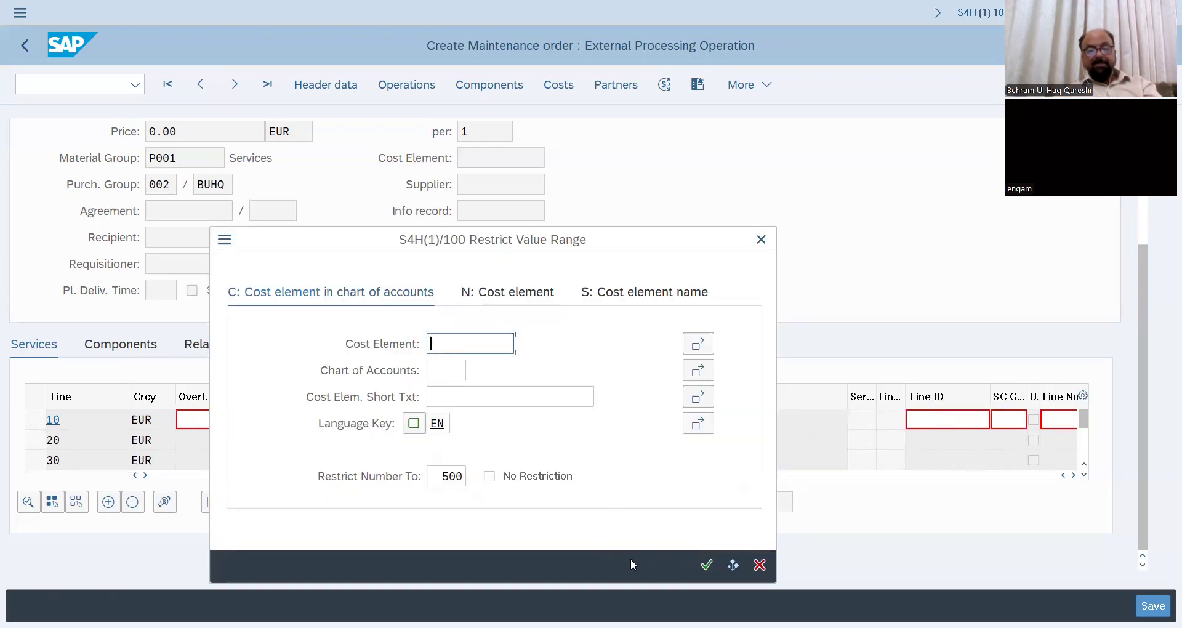
{"action": "left_click", "coordinate": [451, 373]}
{"action": "key", "text": "F4"}
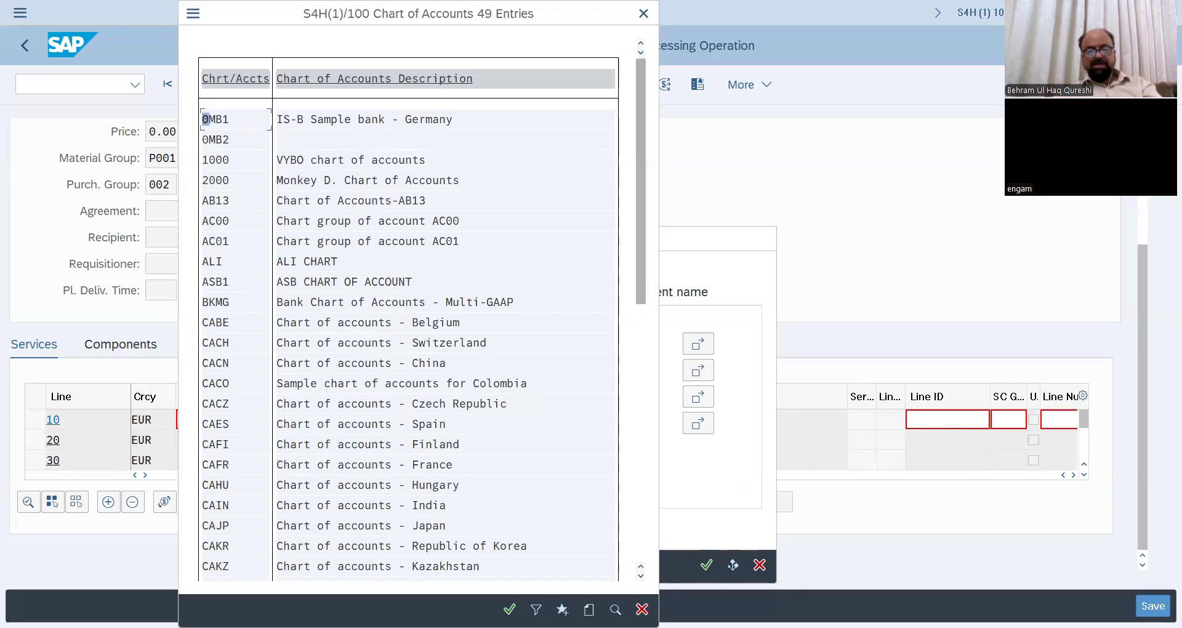
{"action": "left_click_drag", "start_coordinate": [643, 284], "coordinate": [643, 533]}
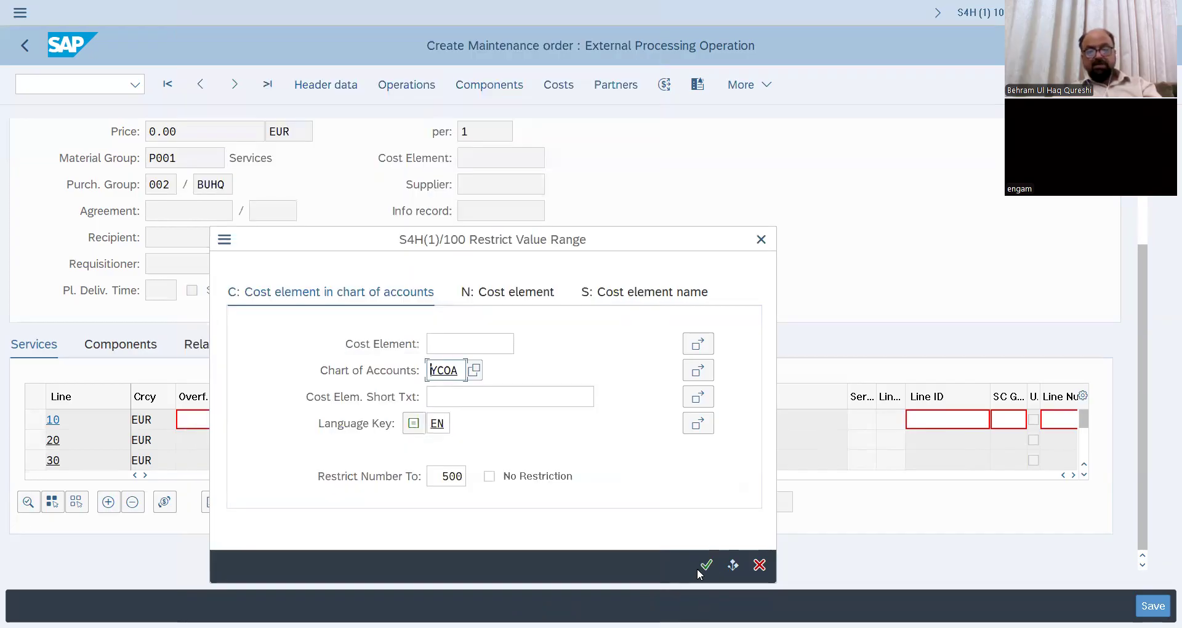
{"action": "left_click", "coordinate": [701, 567]}
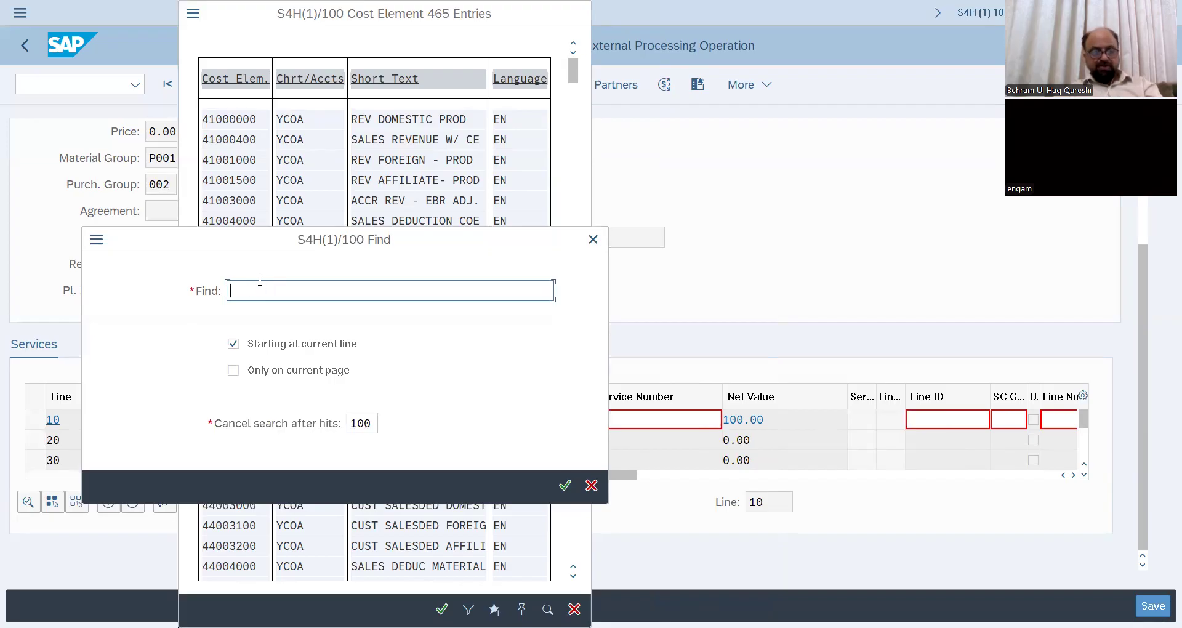
Step: Search the cost elements for "service" and assign 65001000 Purchased Services to line 10
{"action": "type", "text": "serv"}
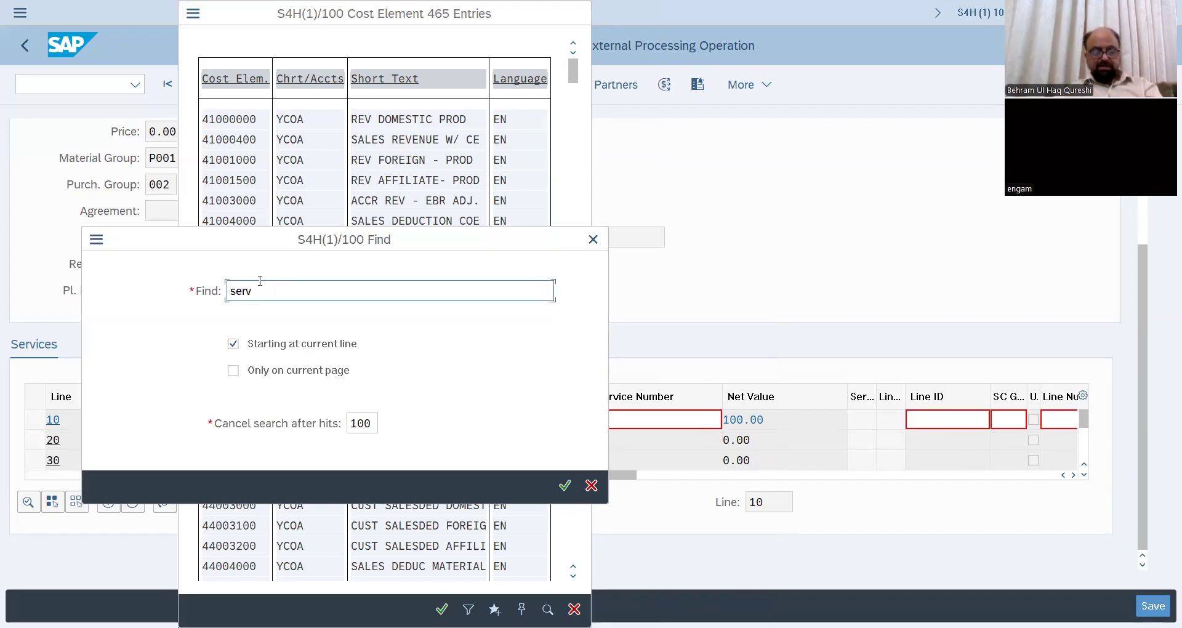
{"action": "type", "text": "ice"}
{"action": "key", "text": "Return"}
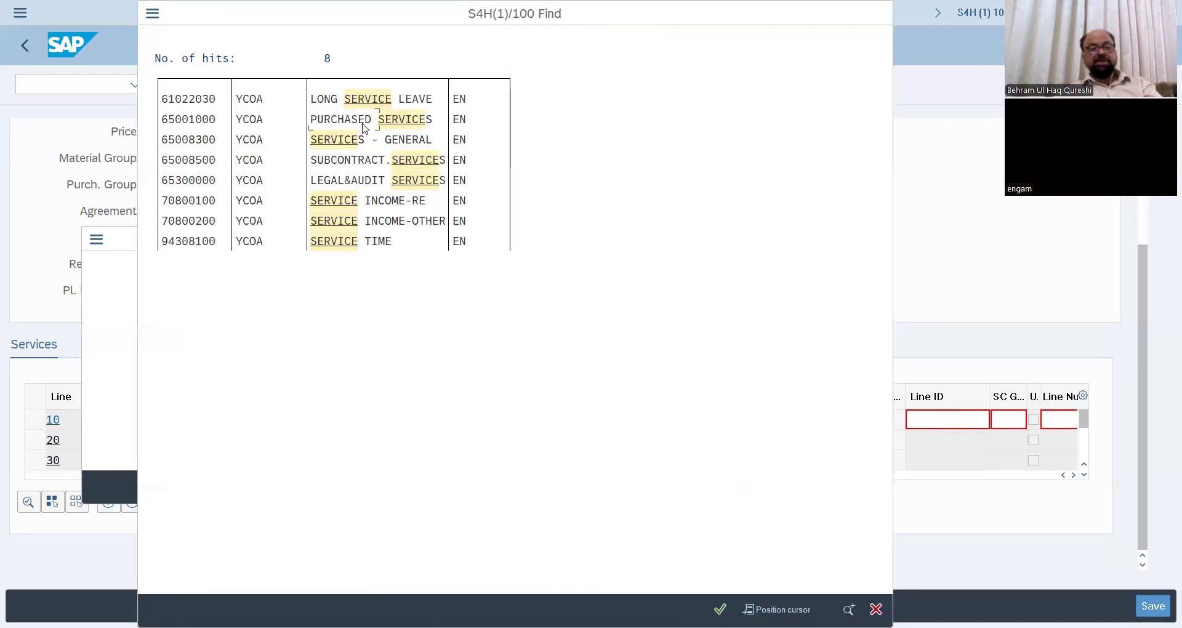
{"action": "double_click", "coordinate": [364, 120]}
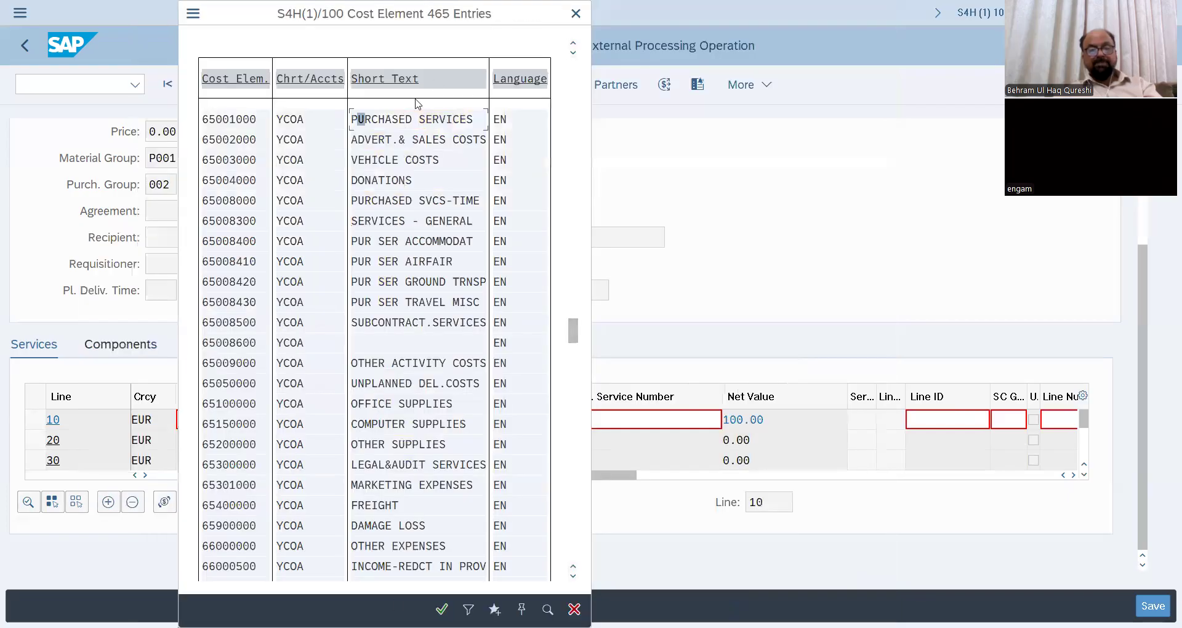
{"action": "double_click", "coordinate": [407, 119]}
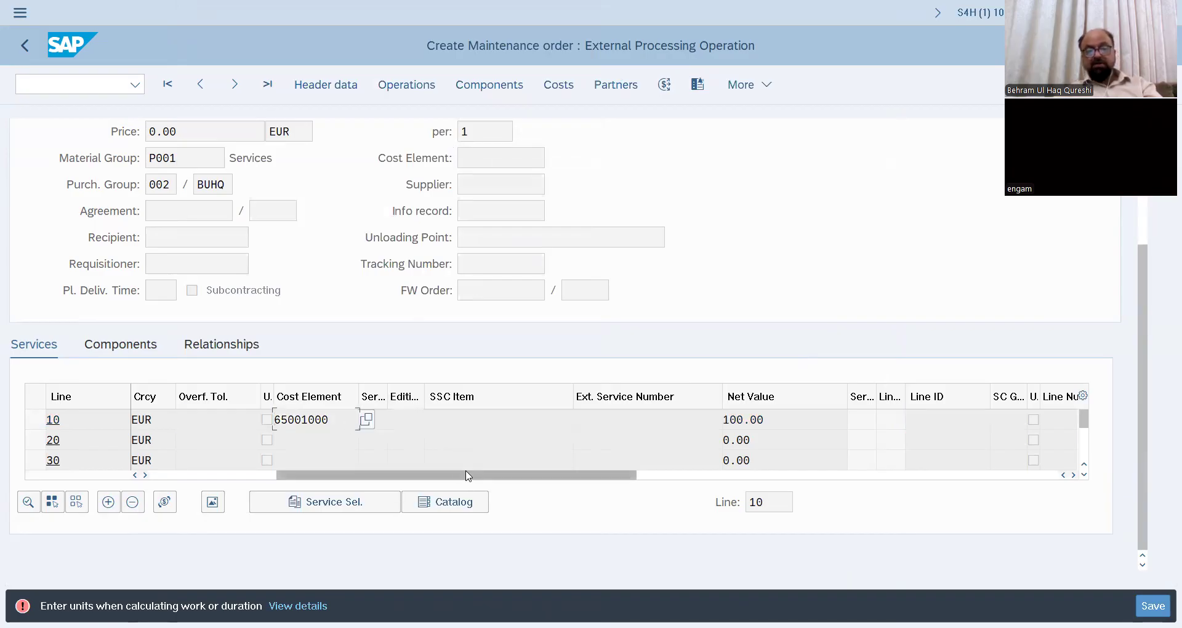
{"action": "left_click_drag", "start_coordinate": [387, 478], "coordinate": [267, 481]}
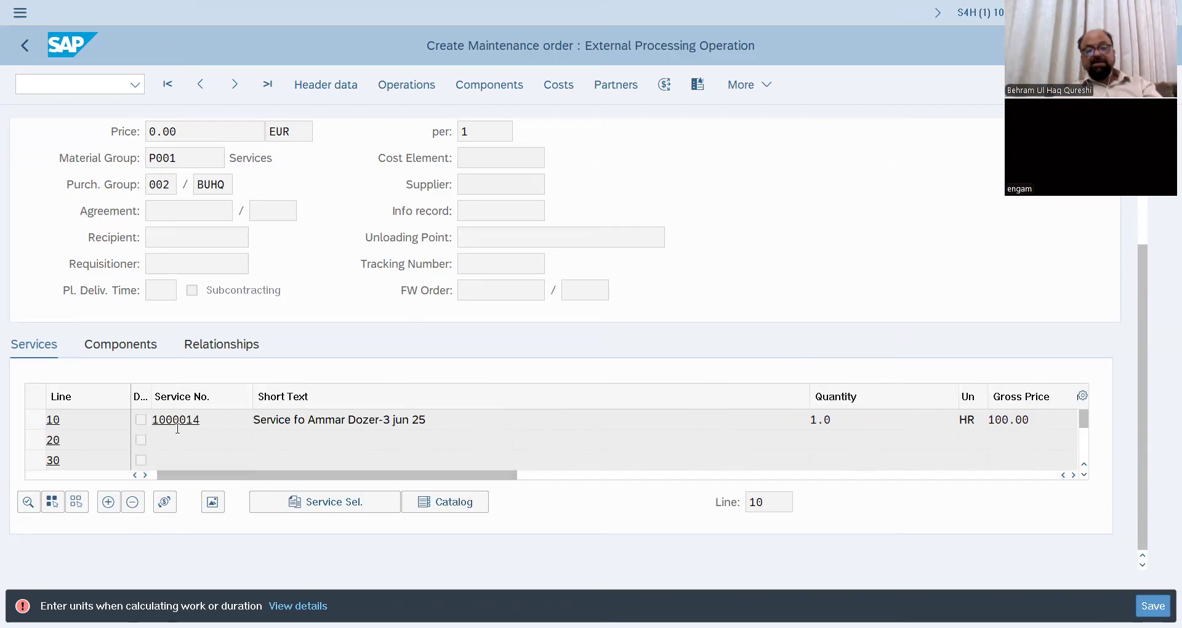
{"action": "left_click_drag", "start_coordinate": [474, 478], "coordinate": [540, 478]}
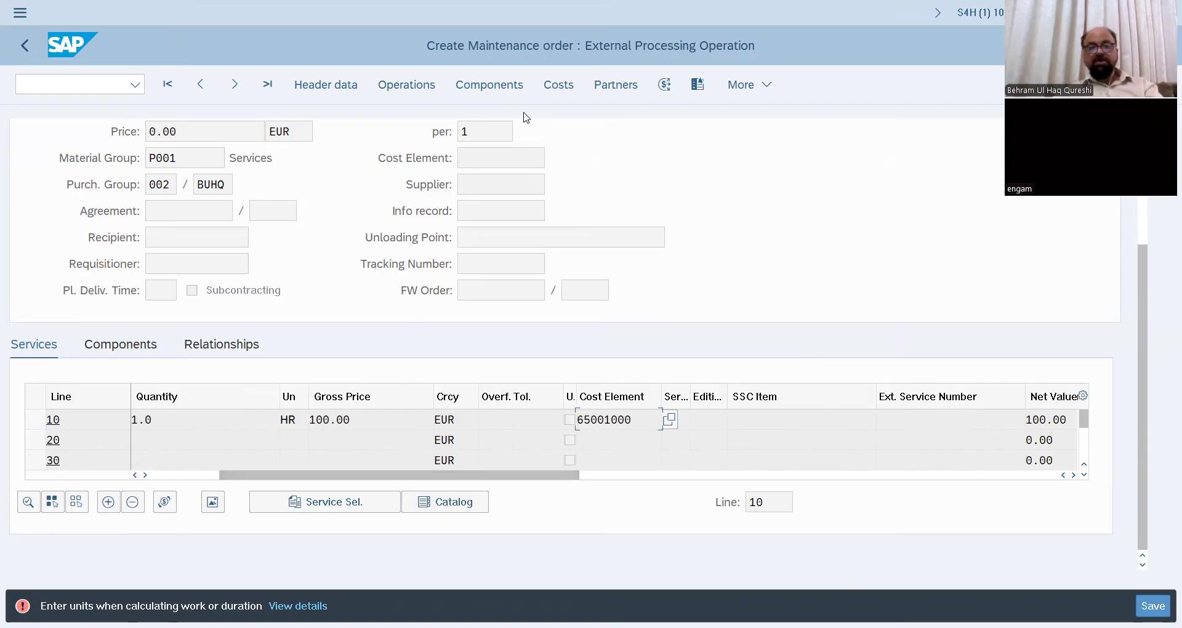
Step: Maintain the order's settlement rule with default values, check the settlement receiver, and return to the operation
{"action": "left_click", "coordinate": [665, 84]}
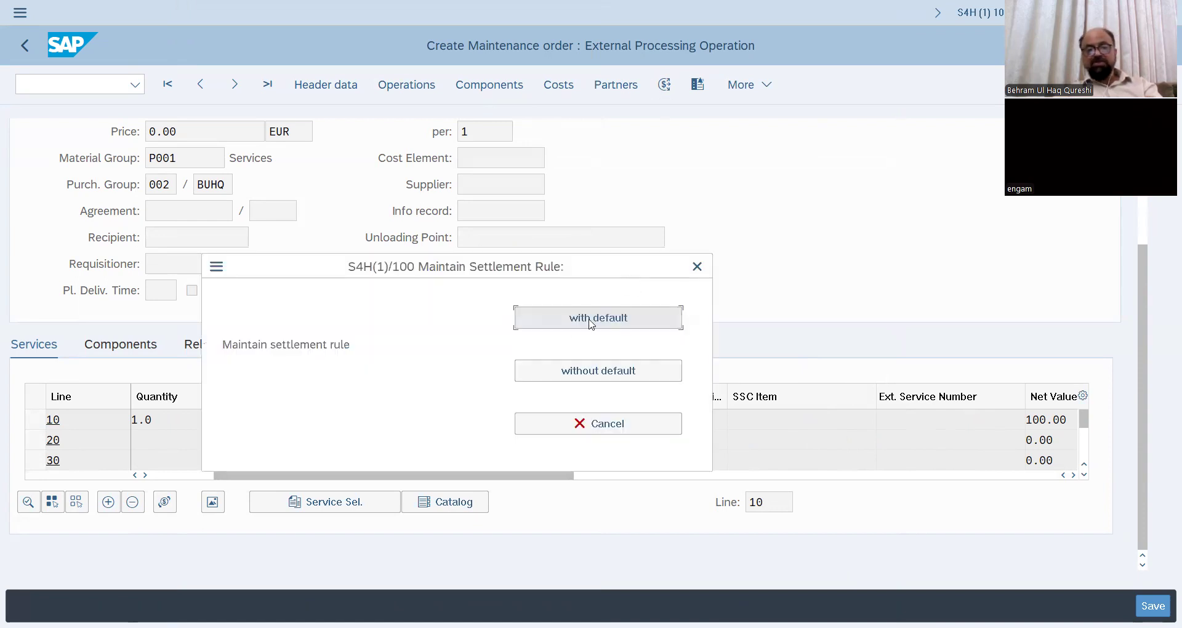
{"action": "left_click", "coordinate": [588, 319]}
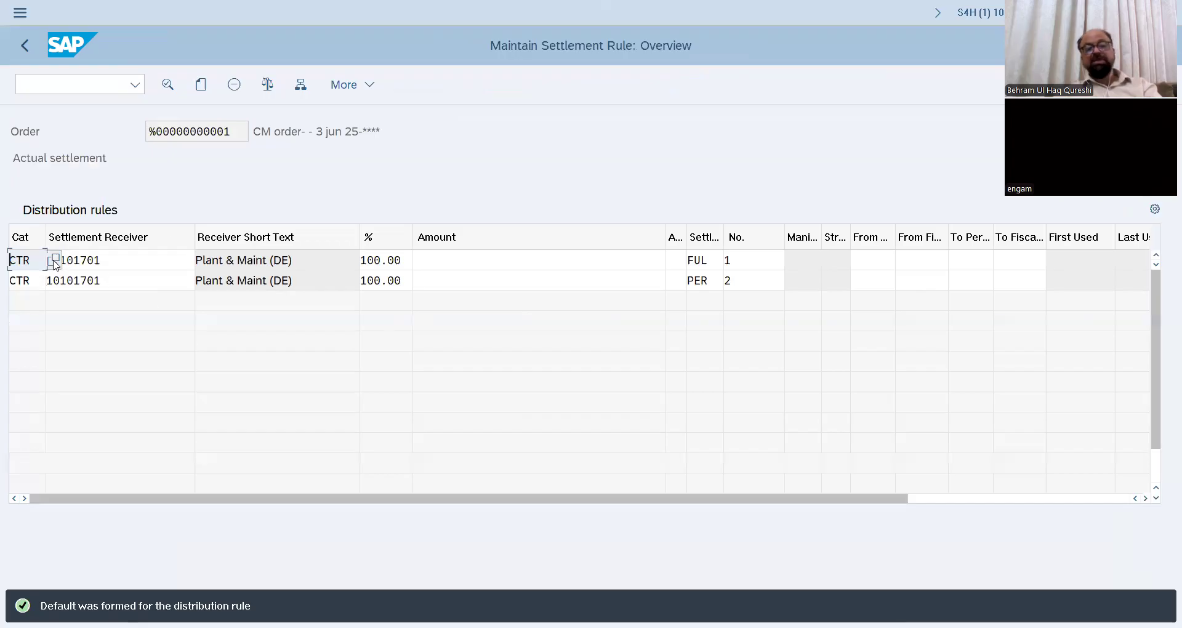
{"action": "left_click", "coordinate": [125, 269]}
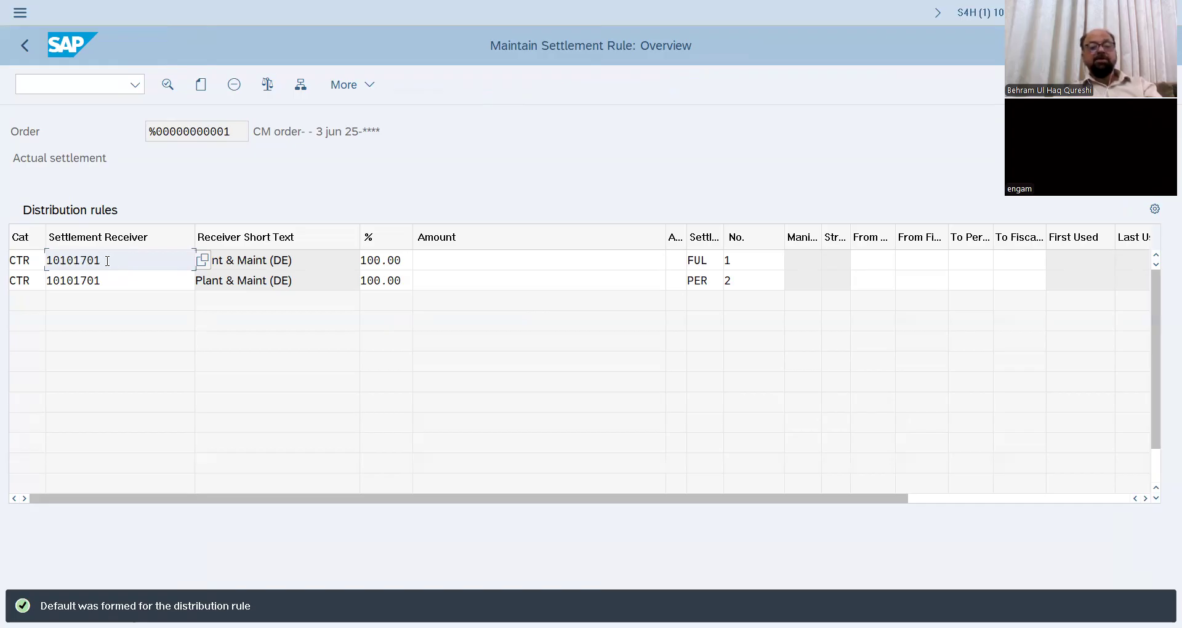
{"action": "left_click", "coordinate": [24, 45]}
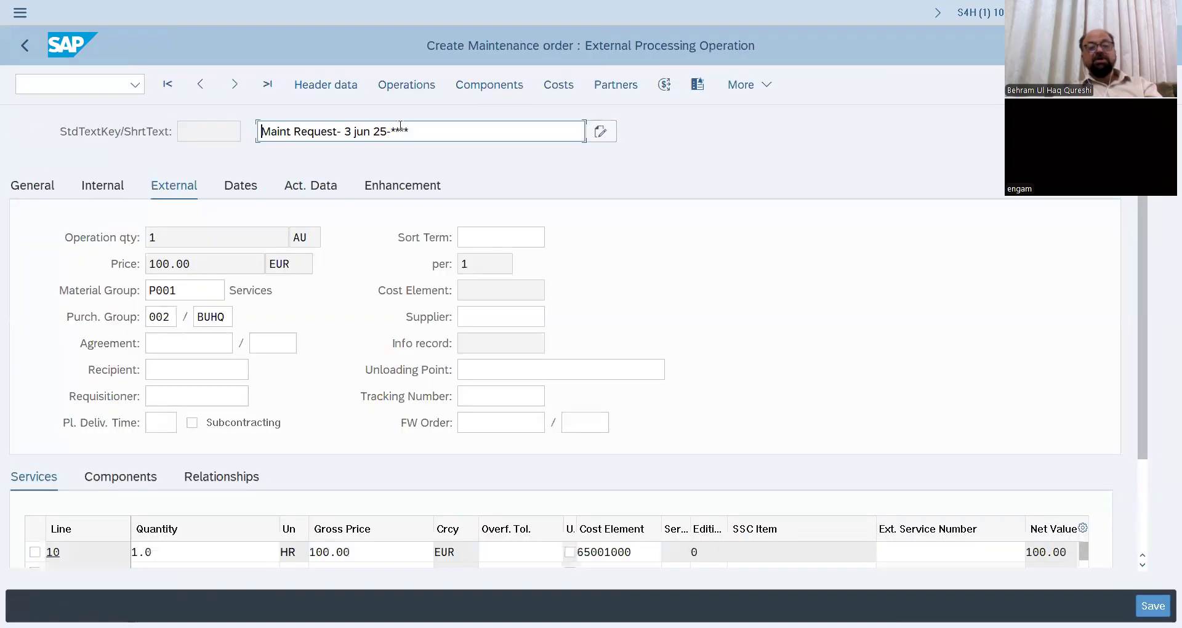
Step: Release the maintenance order from its header data and save it
{"action": "left_click", "coordinate": [327, 86]}
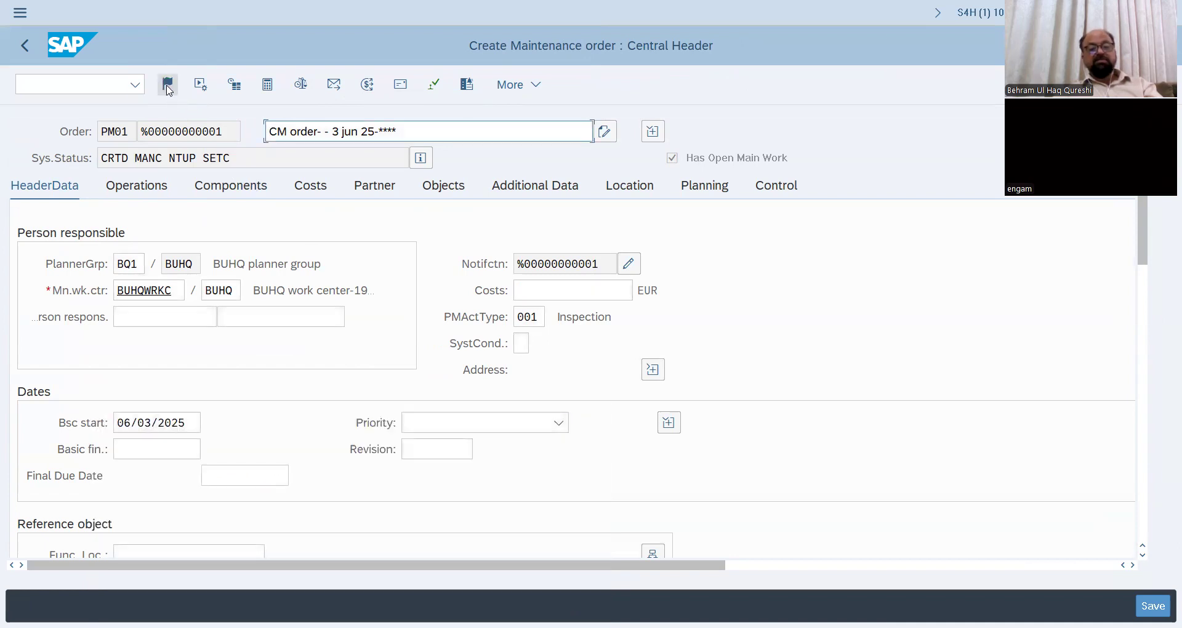
{"action": "left_click", "coordinate": [169, 90]}
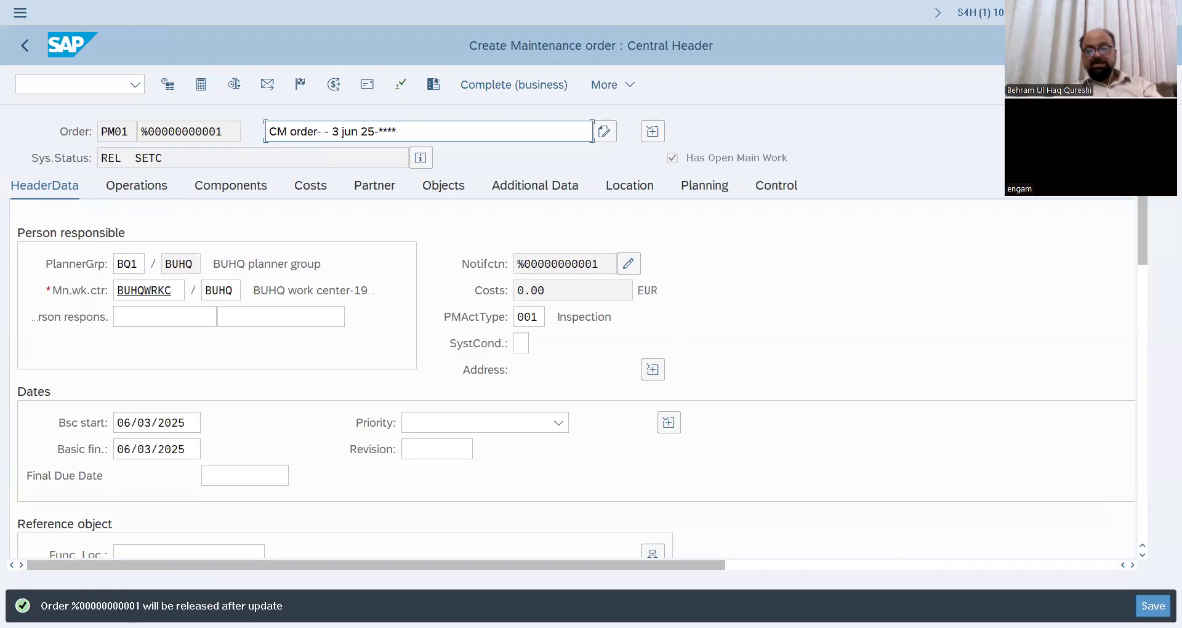
{"action": "key", "text": "ctrl+s"}
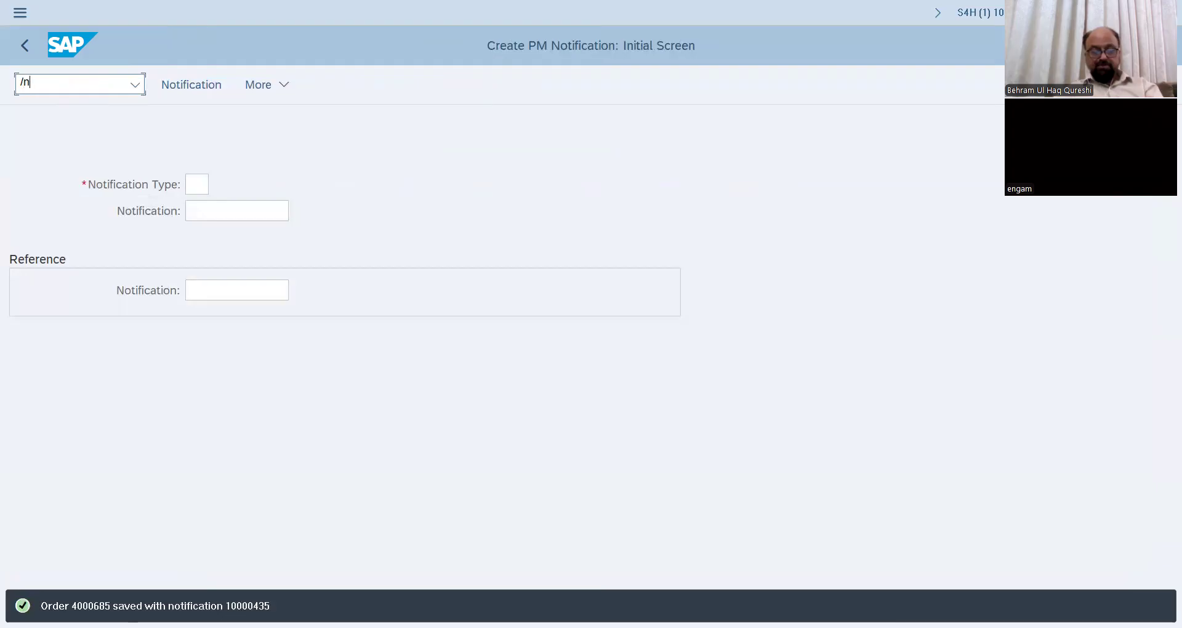
Step: Open the saved maintenance order for change with transaction IW32 and display its document flow, including the purchase requisition
{"action": "type", "text": "w32"}
{"action": "key", "text": "Return"}
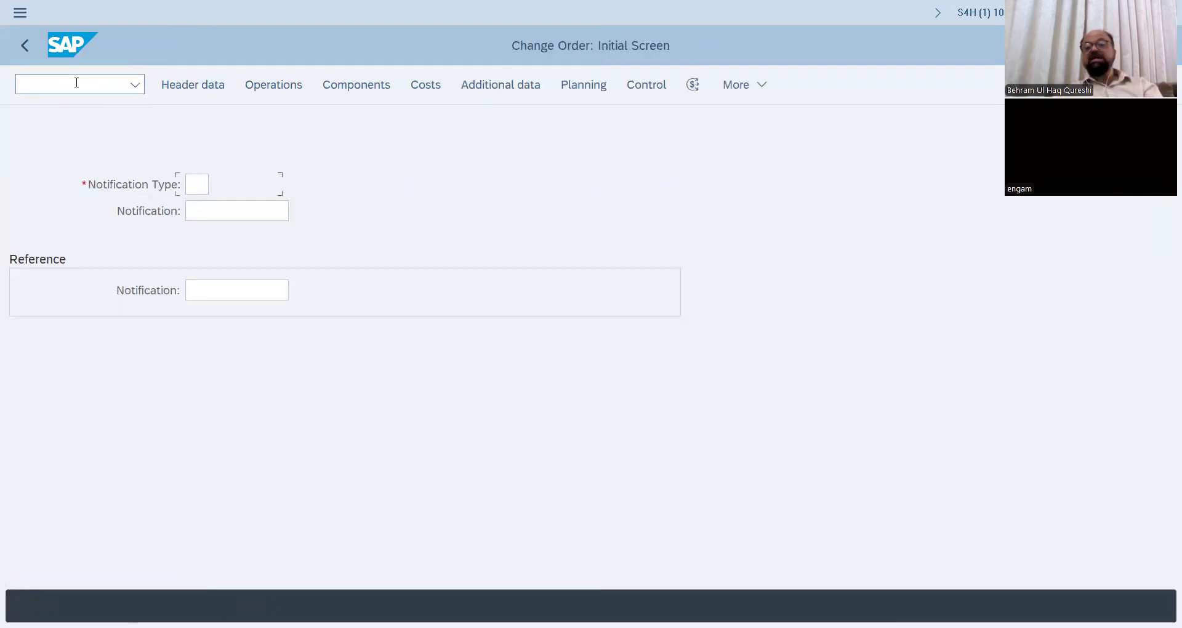
{"action": "key", "text": "Return"}
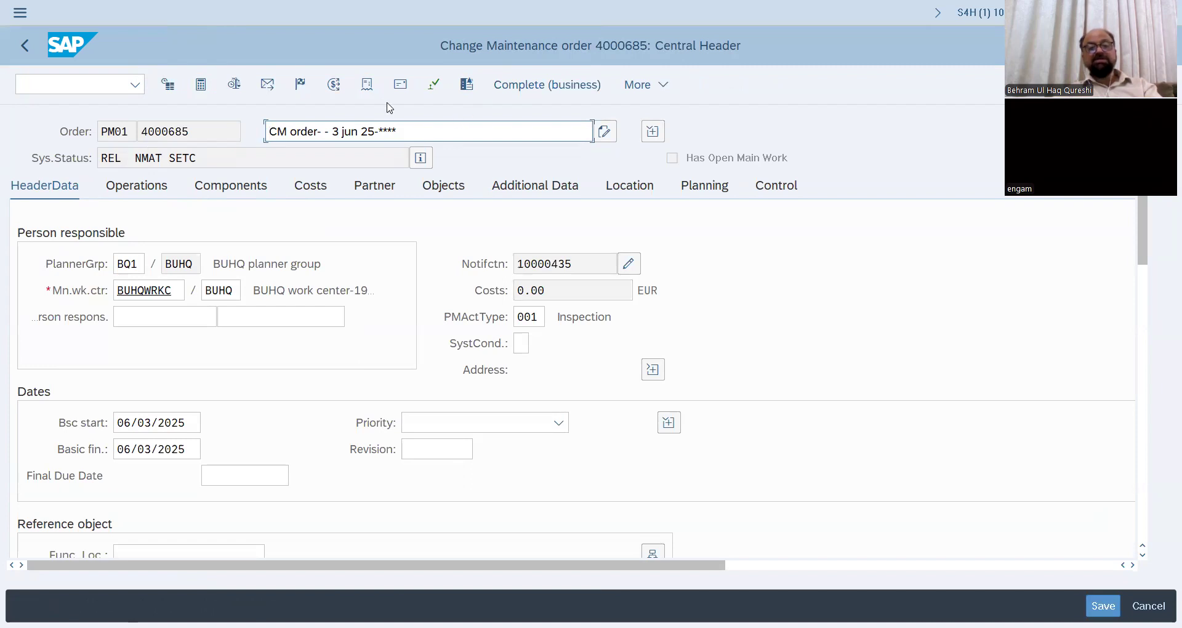
{"action": "left_click", "coordinate": [371, 91]}
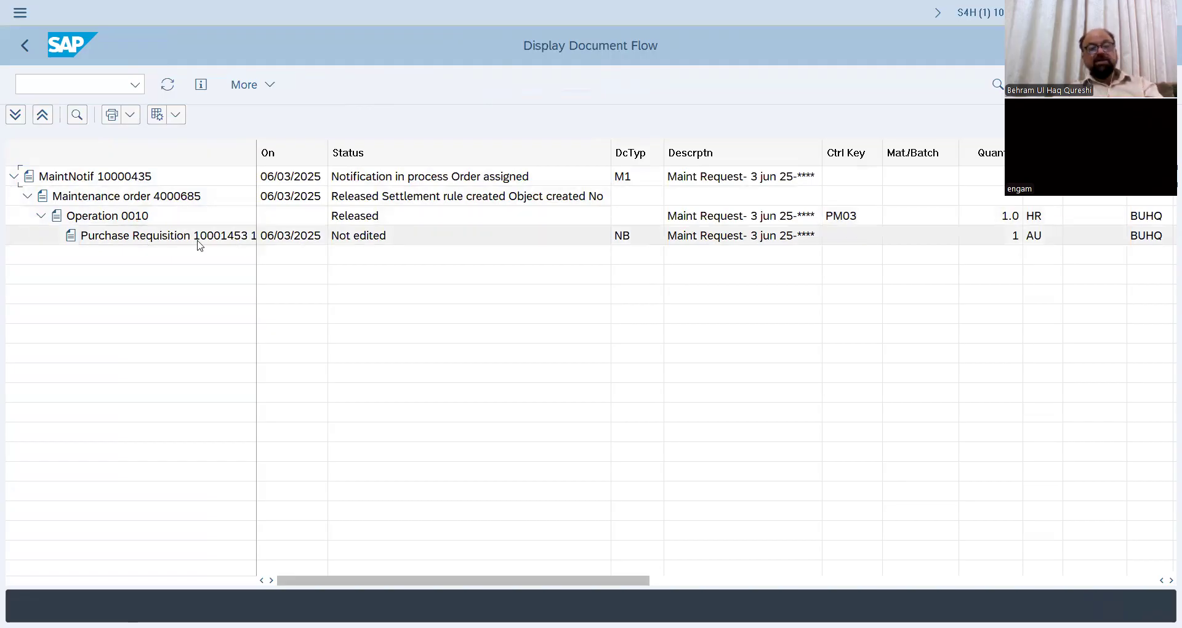
{"action": "left_click", "coordinate": [25, 49]}
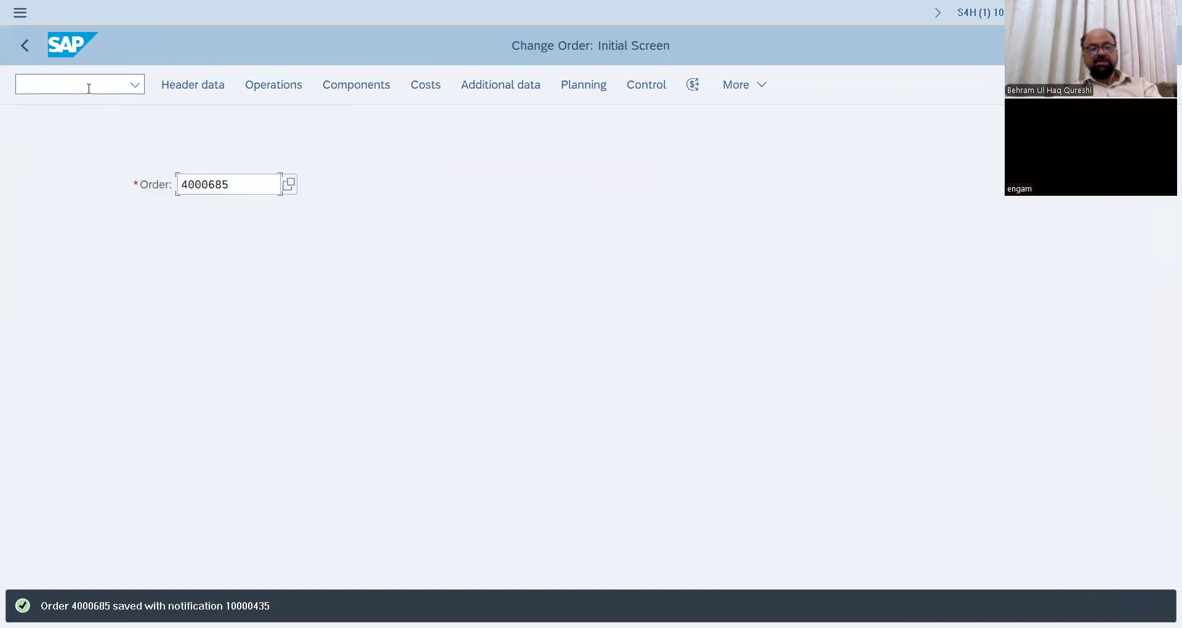
Step: Open the purchase order creation with transaction /nme21n
{"action": "left_click", "coordinate": [87, 90]}
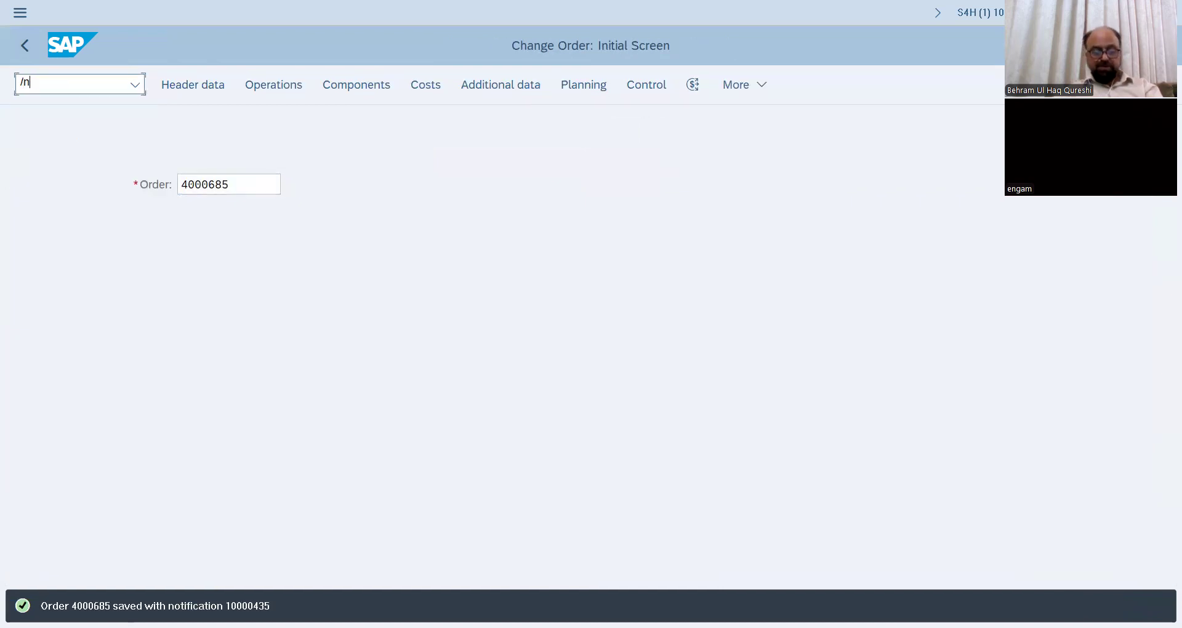
{"action": "type", "text": "/nme21n"}
{"action": "key", "text": "Return"}
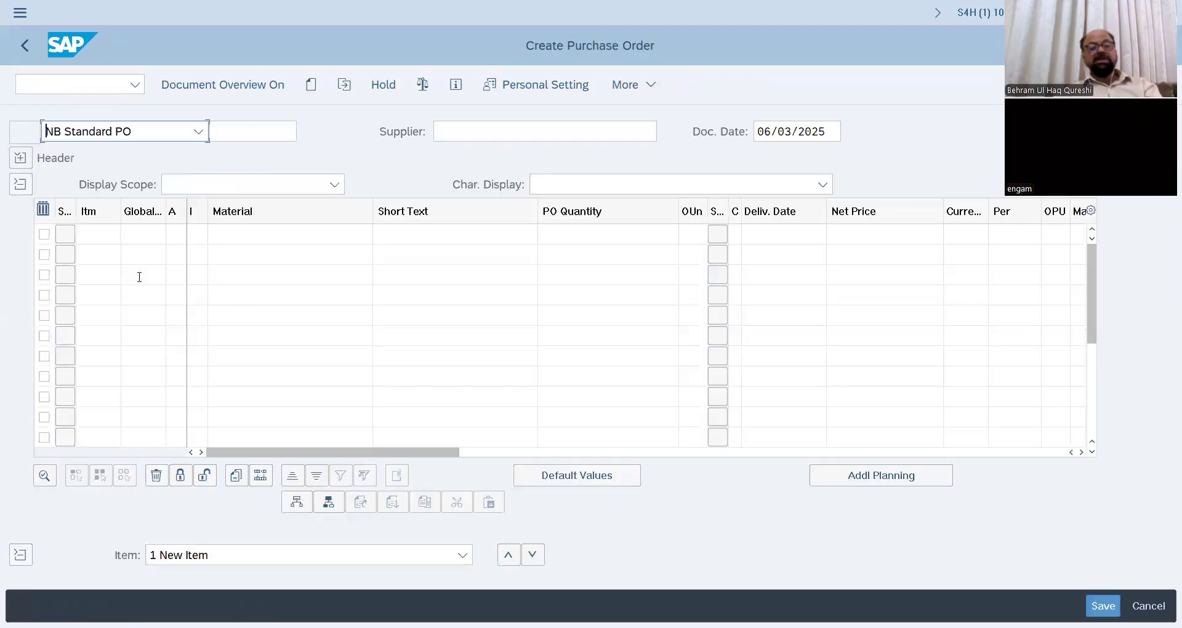
Step: Adopt the first purchase requisition listed in the document overview into the new purchase order and hide the overview
{"action": "left_click", "coordinate": [196, 87]}
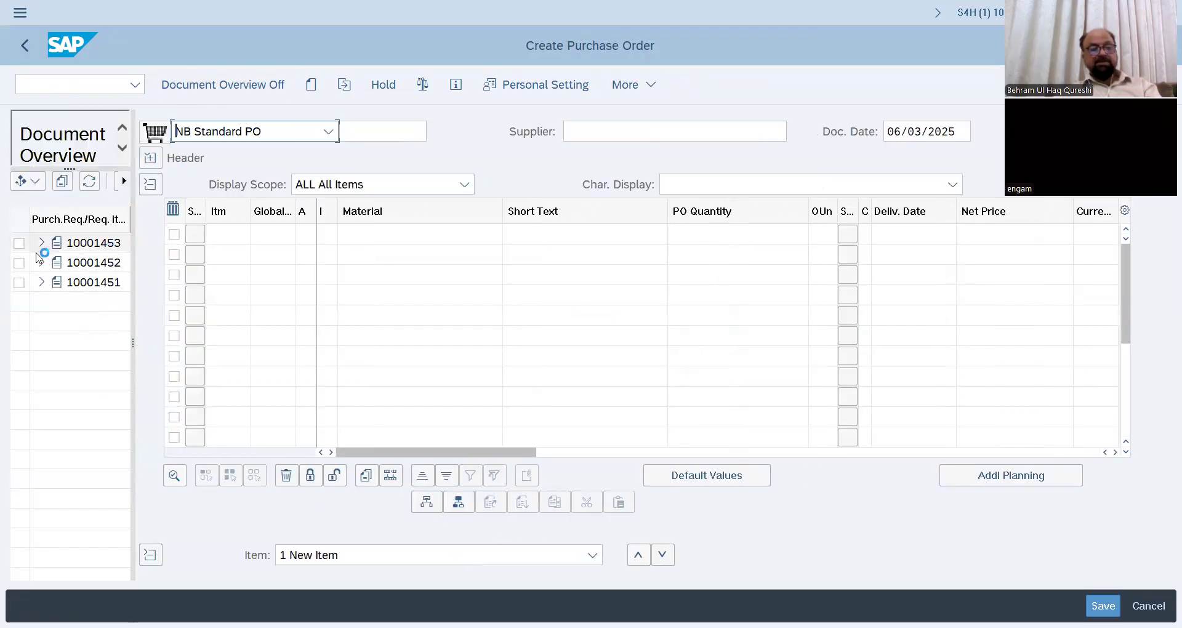
{"action": "left_click", "coordinate": [19, 243]}
{"action": "left_click", "coordinate": [59, 183]}
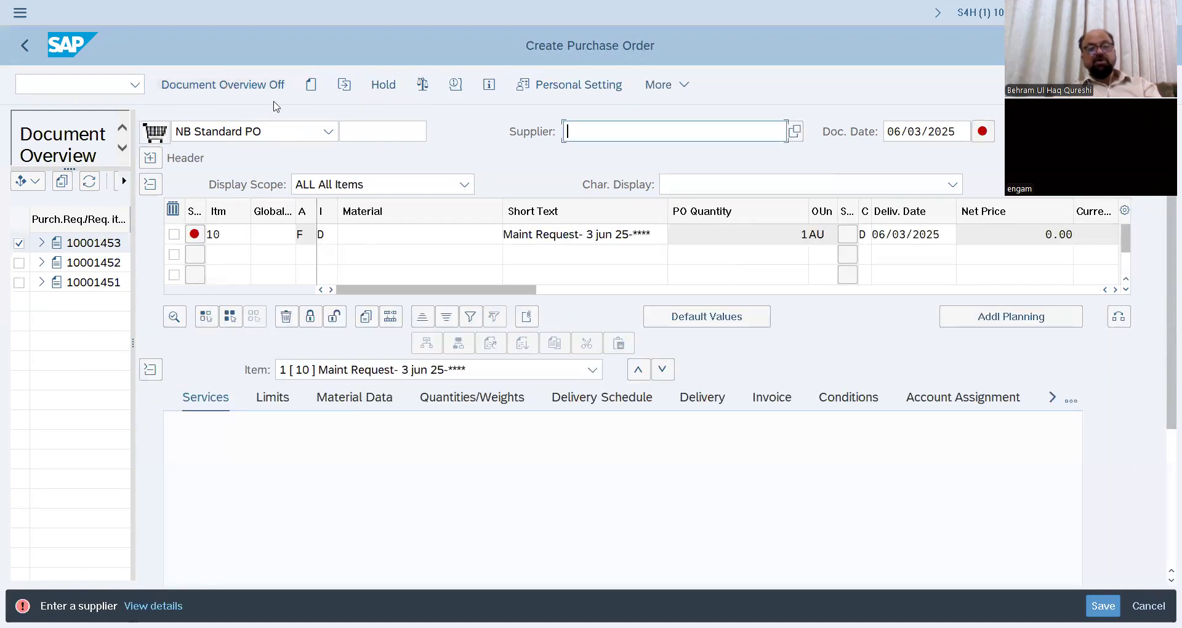
{"action": "left_click", "coordinate": [251, 97]}
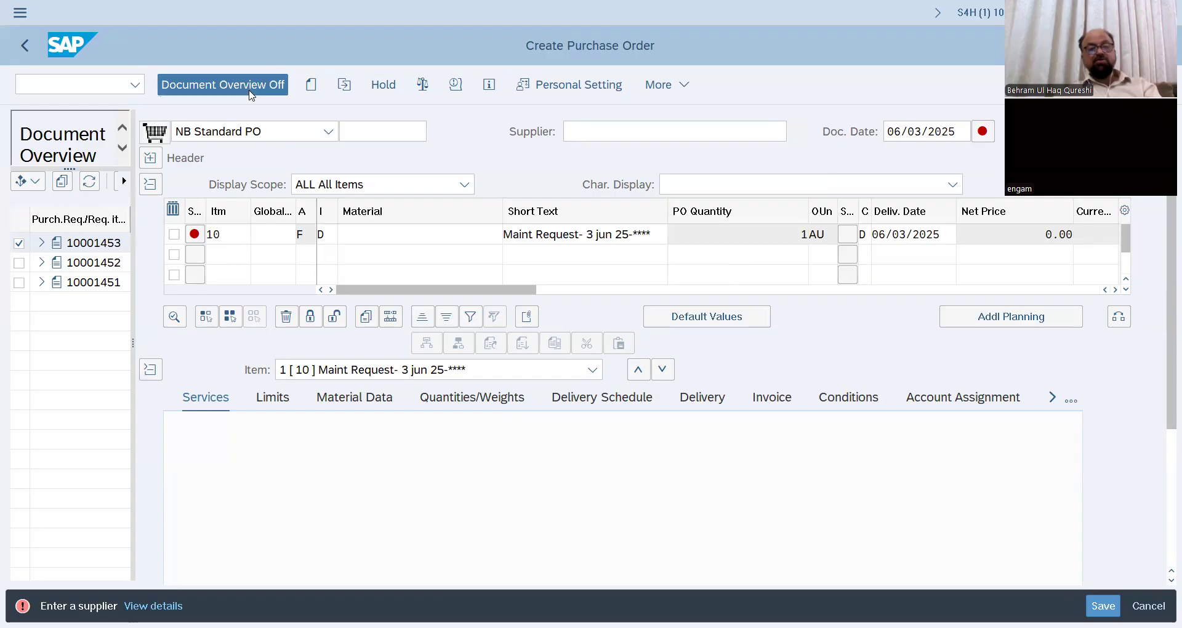
Step: Display the header's organizational data and look through the possible item categories for item 10
{"action": "left_click", "coordinate": [149, 191]}
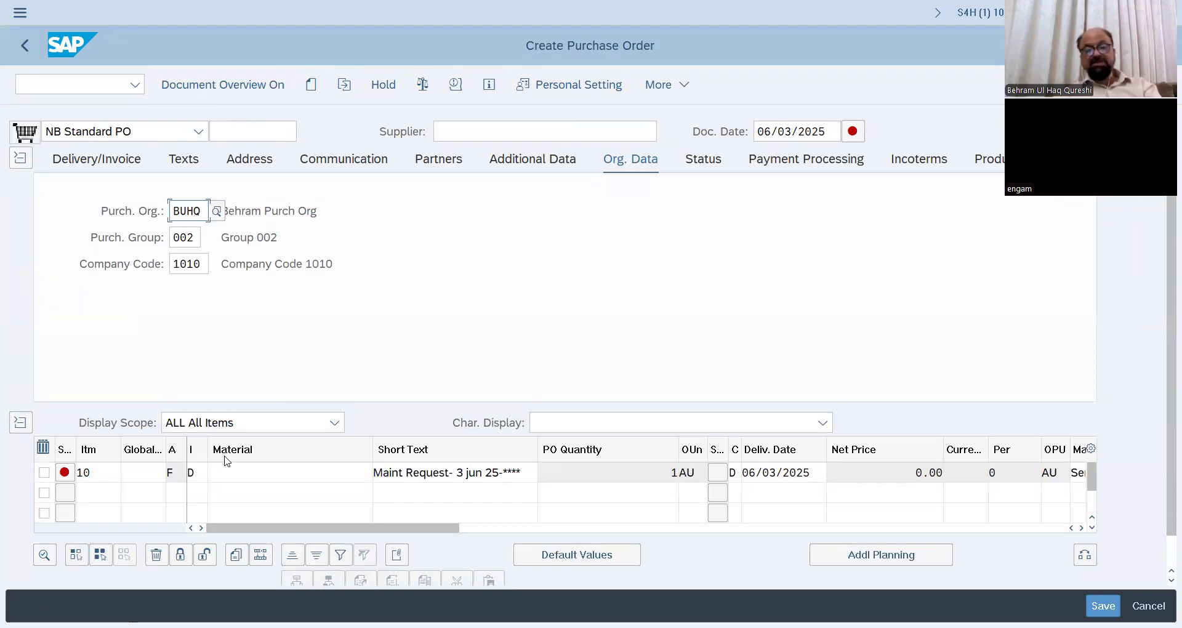
{"action": "left_click", "coordinate": [197, 473]}
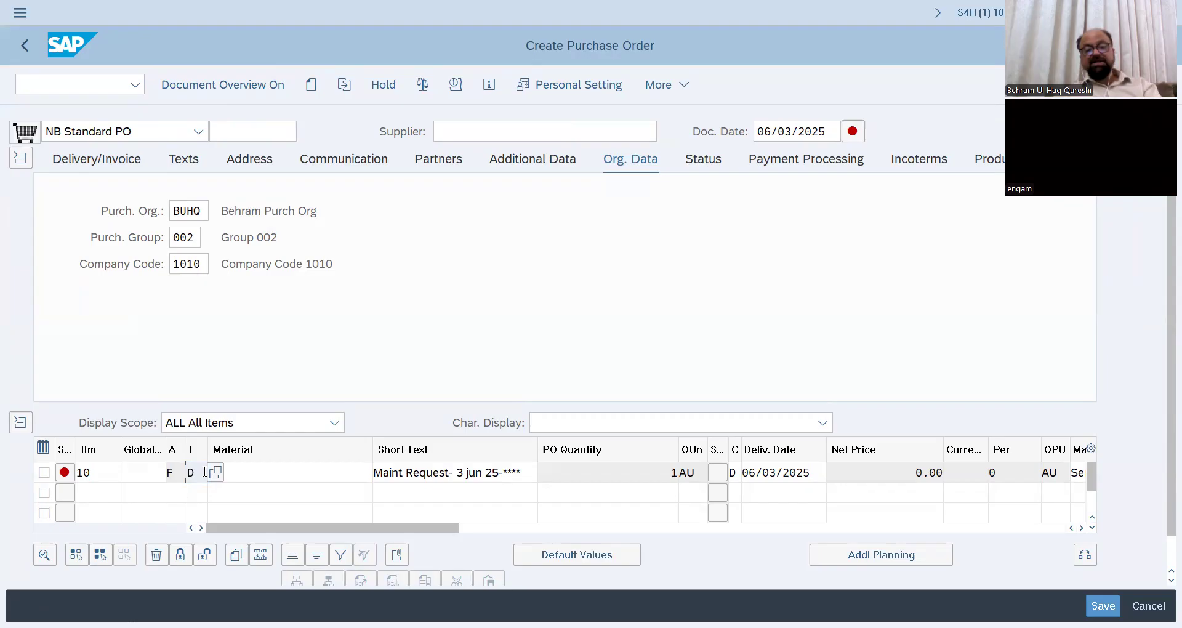
{"action": "left_click", "coordinate": [217, 472]}
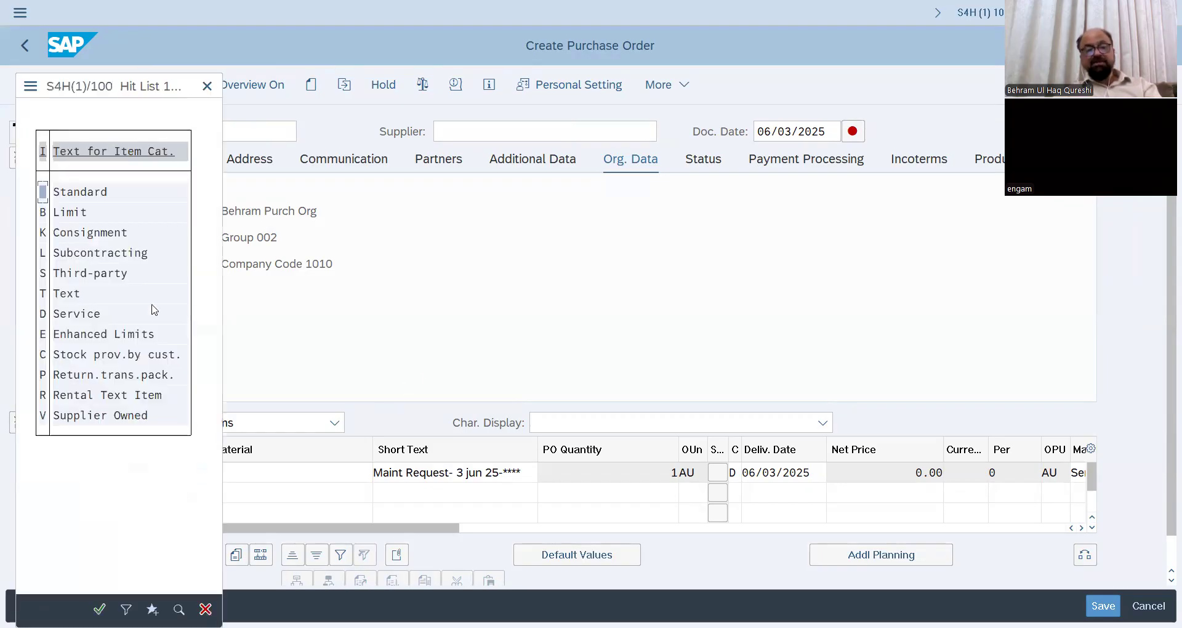
{"action": "left_click", "coordinate": [208, 84]}
Step: Search suppliers by purchasing organization BUHQ and assign the second listed supplier to the purchase order
{"action": "left_click", "coordinate": [637, 135]}
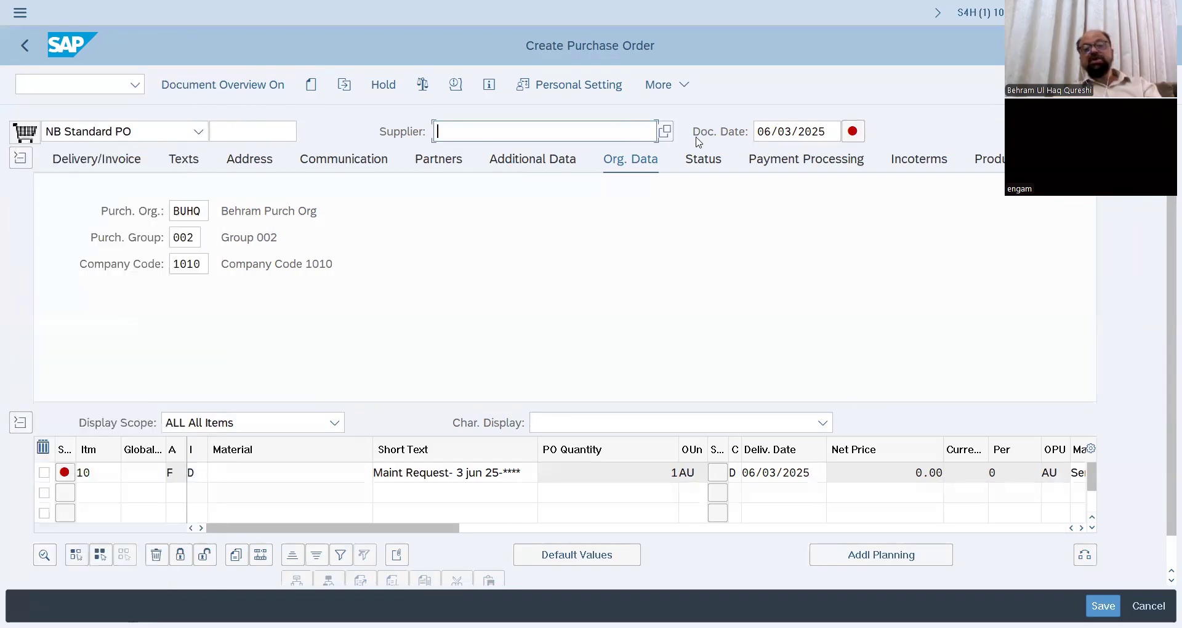
{"action": "left_click", "coordinate": [666, 131]}
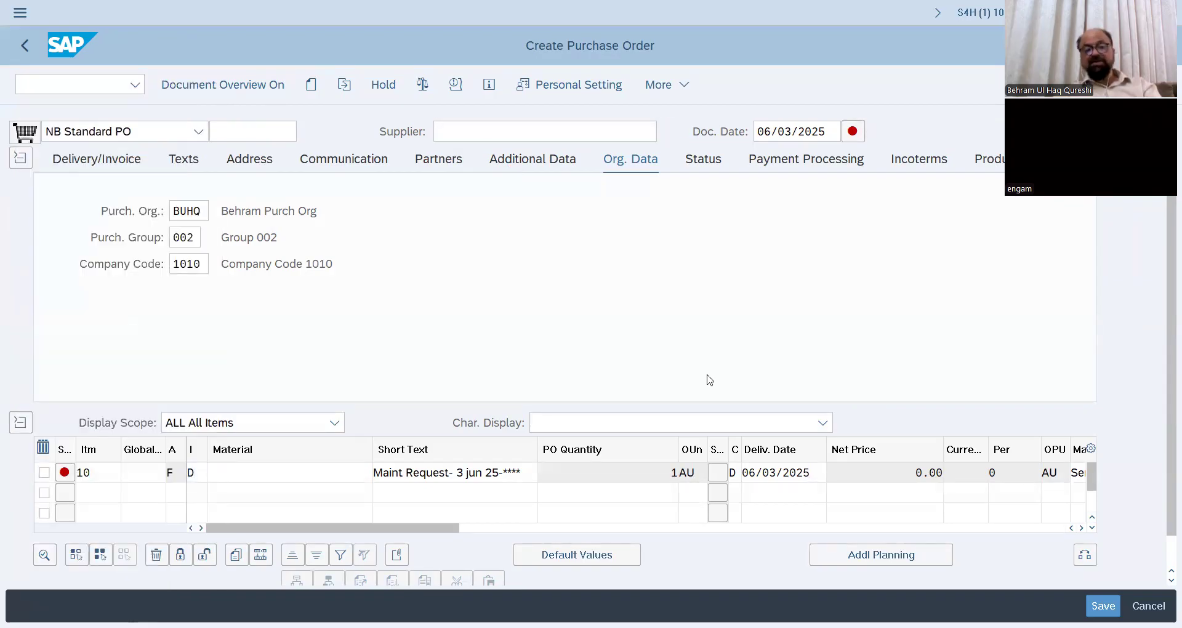
{"action": "left_click", "coordinate": [646, 394]}
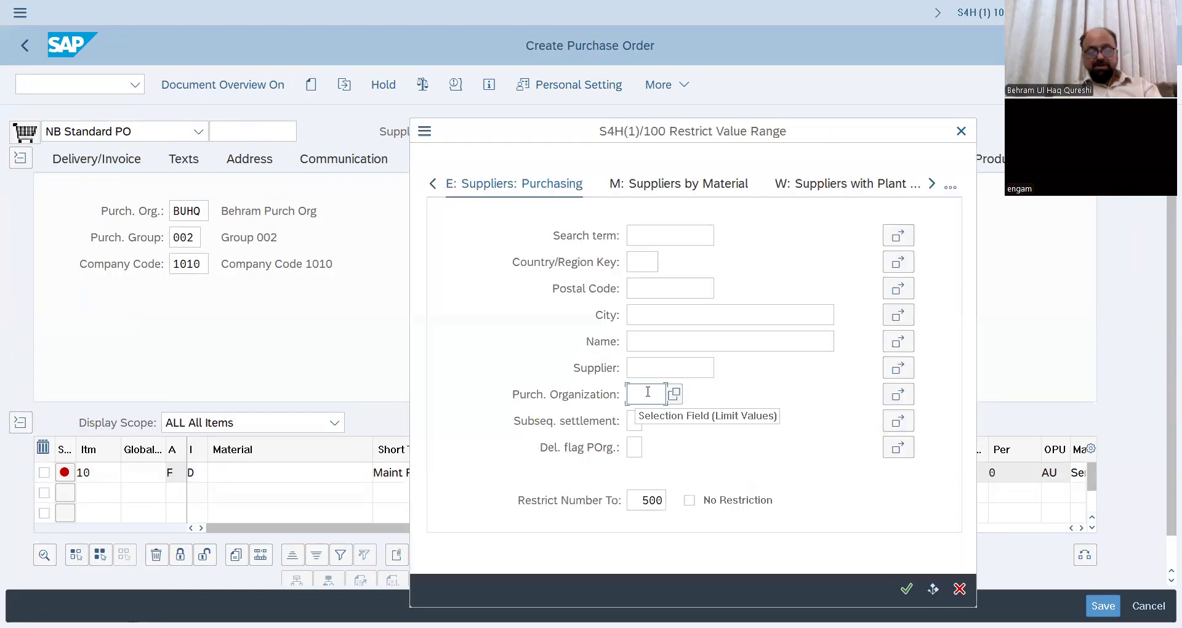
{"action": "type", "text": "buhq"}
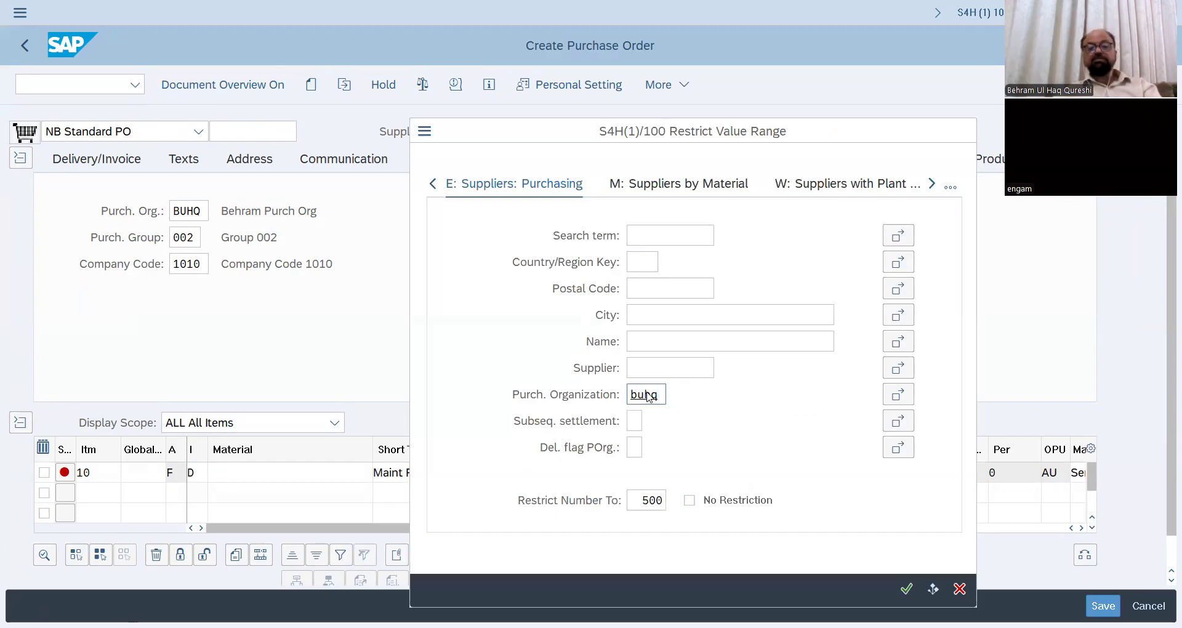
{"action": "key", "text": "Return"}
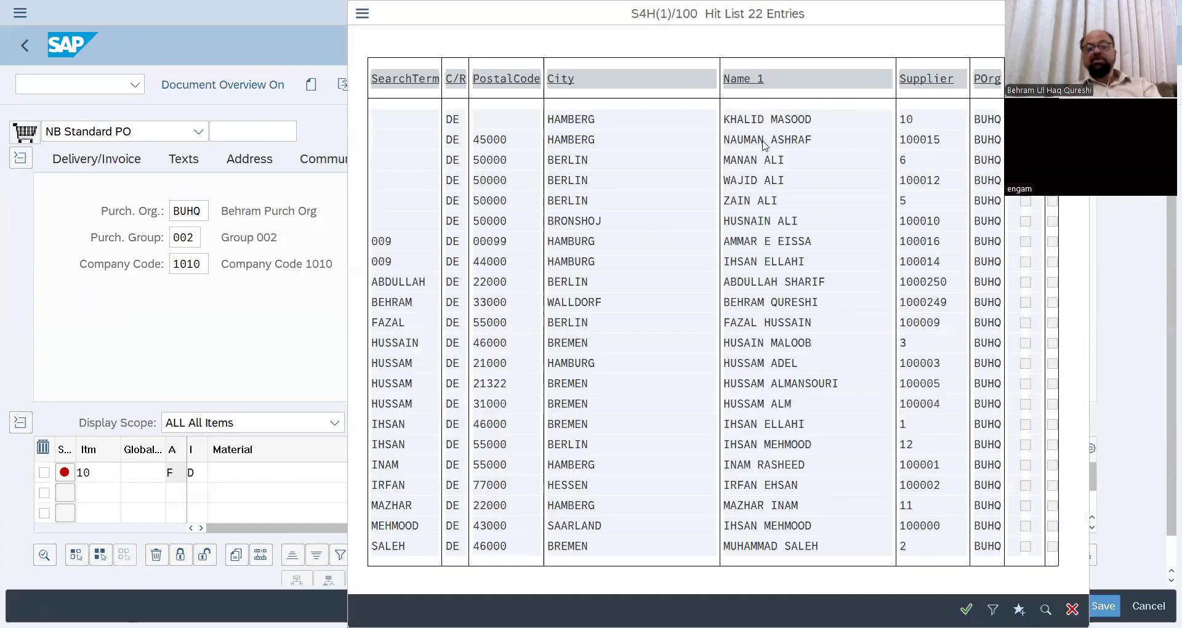
{"action": "left_click", "coordinate": [763, 140]}
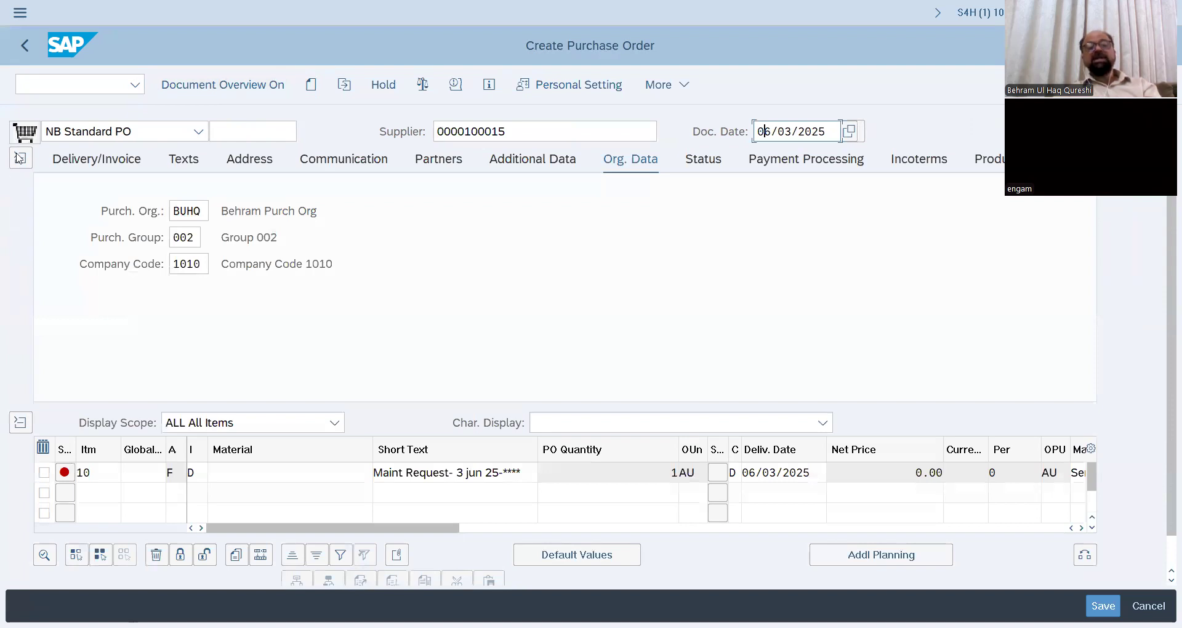
Step: Collapse the header and expand the item detail to examine the services of item 10
{"action": "left_click", "coordinate": [19, 158]}
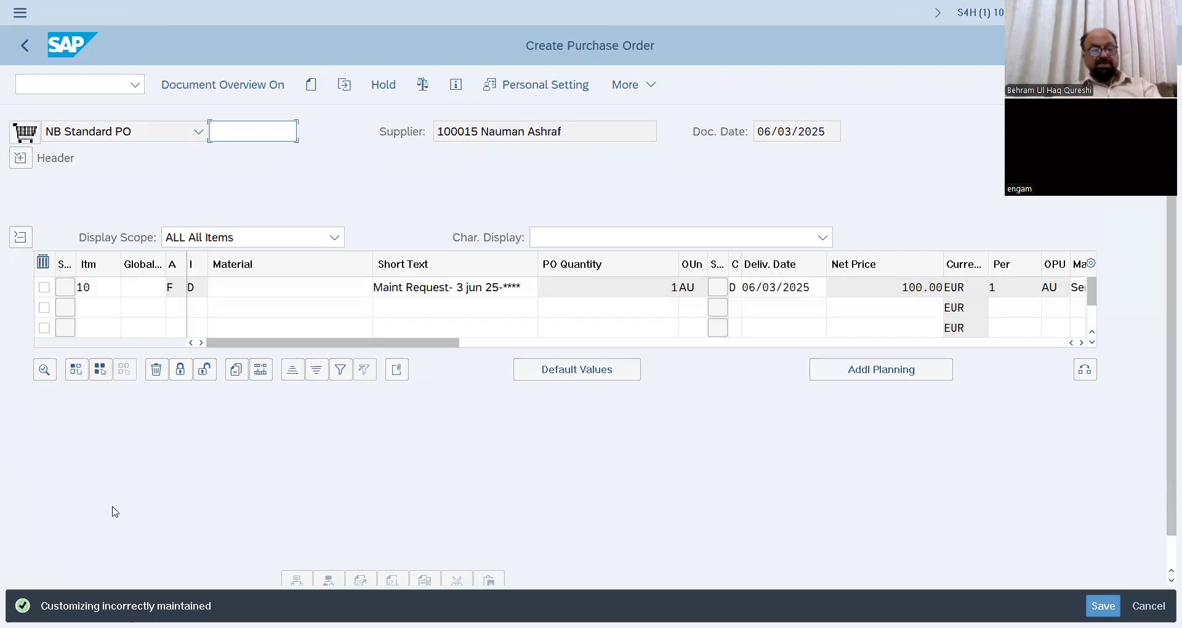
{"action": "scroll", "coordinate": [72, 437], "scroll_direction": "down", "scroll_amount": 1}
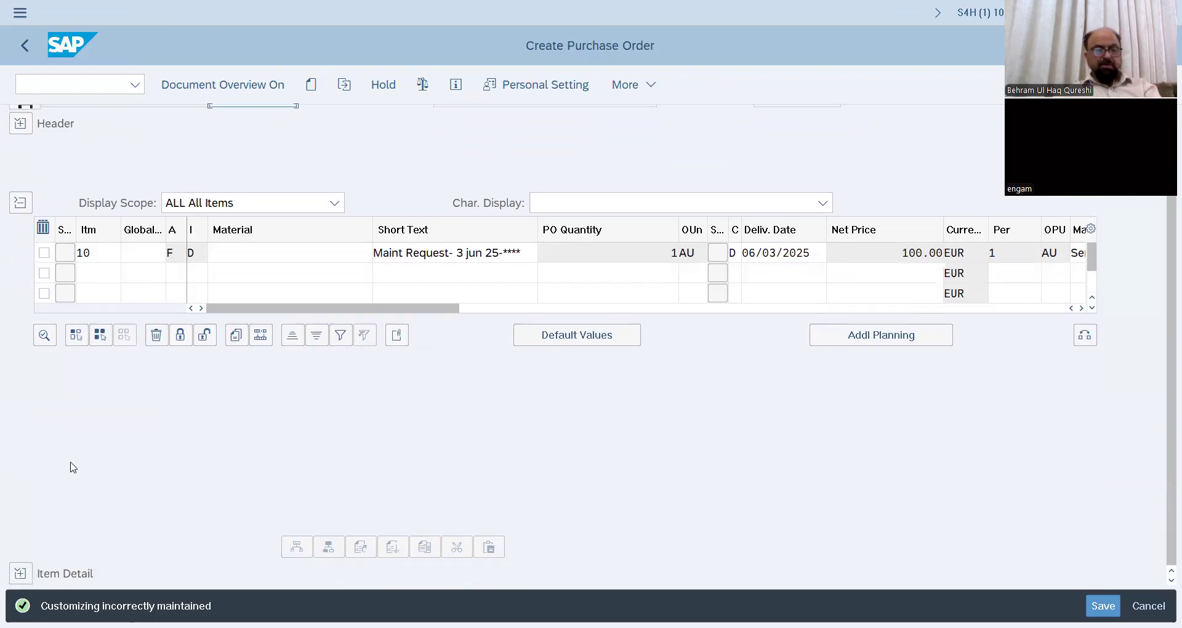
{"action": "left_click", "coordinate": [20, 574]}
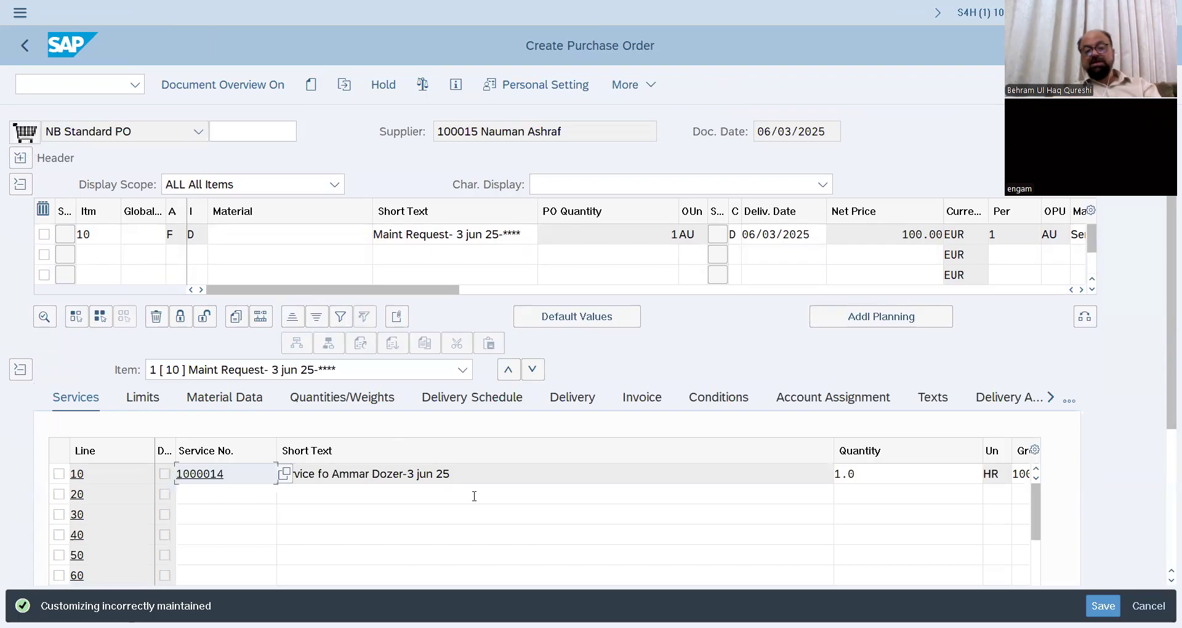
Step: Check and save the purchase order, and copy its number
{"action": "left_click", "coordinate": [424, 85]}
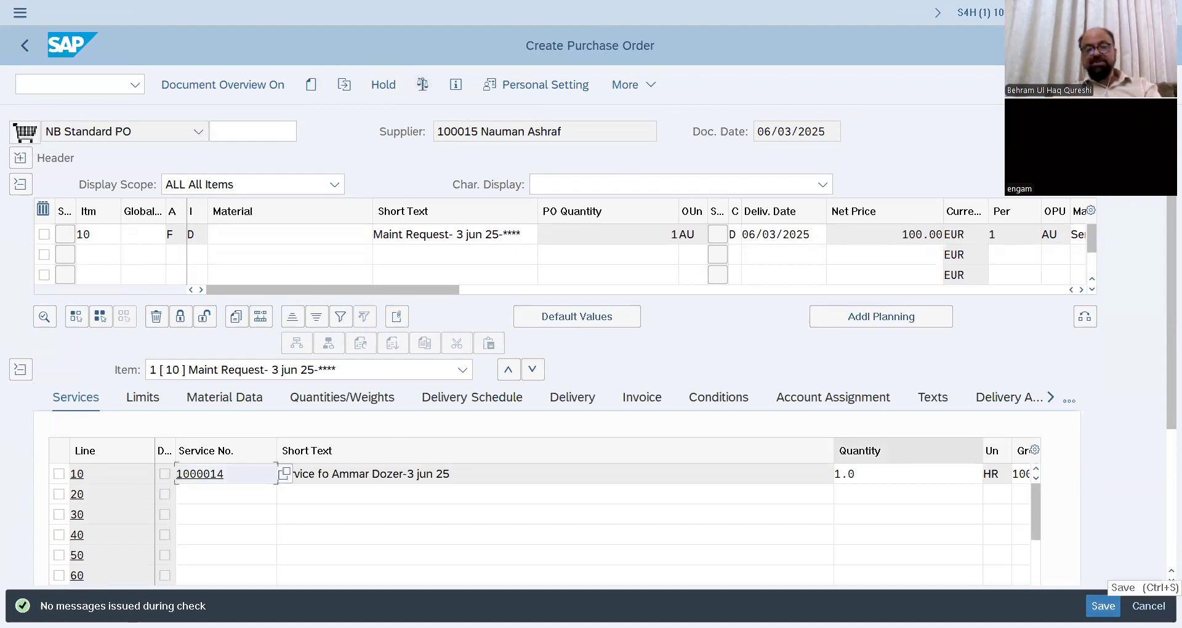
{"action": "left_click", "coordinate": [1104, 606]}
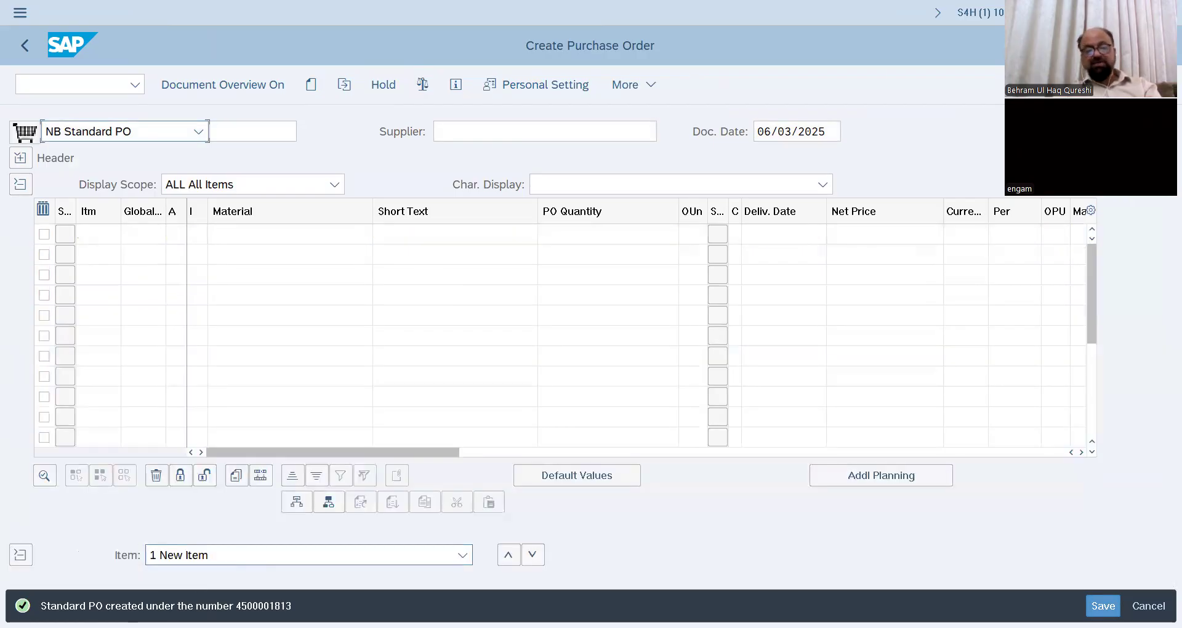
{"action": "left_click_drag", "start_coordinate": [236, 606], "coordinate": [292, 606]}
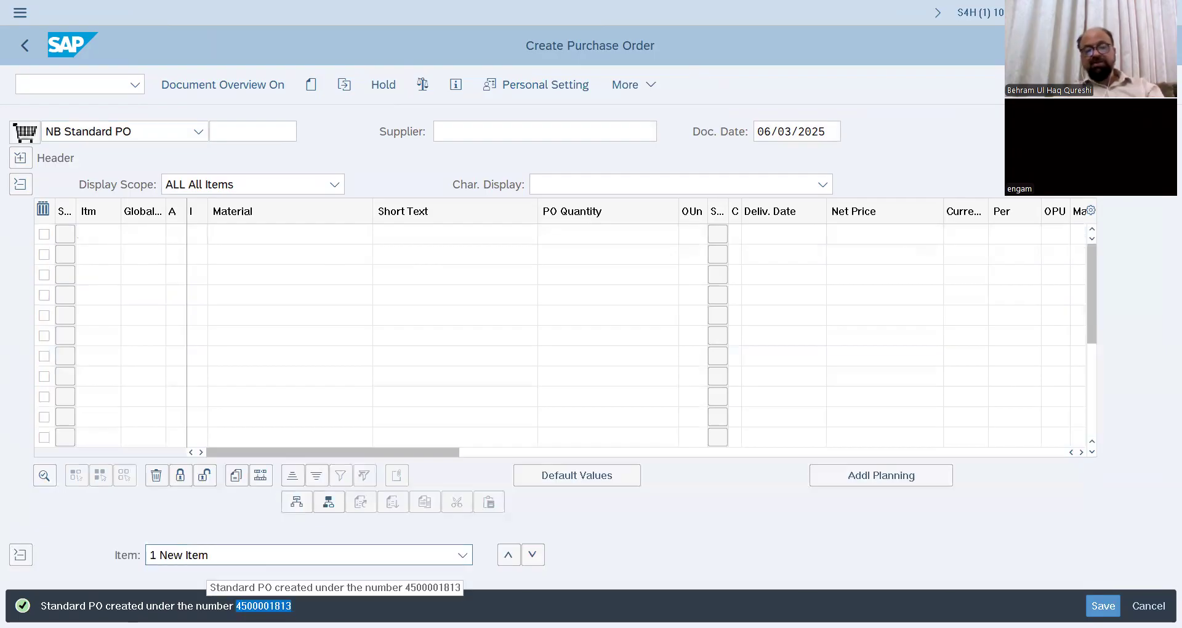
{"action": "key", "text": "ctrl+c"}
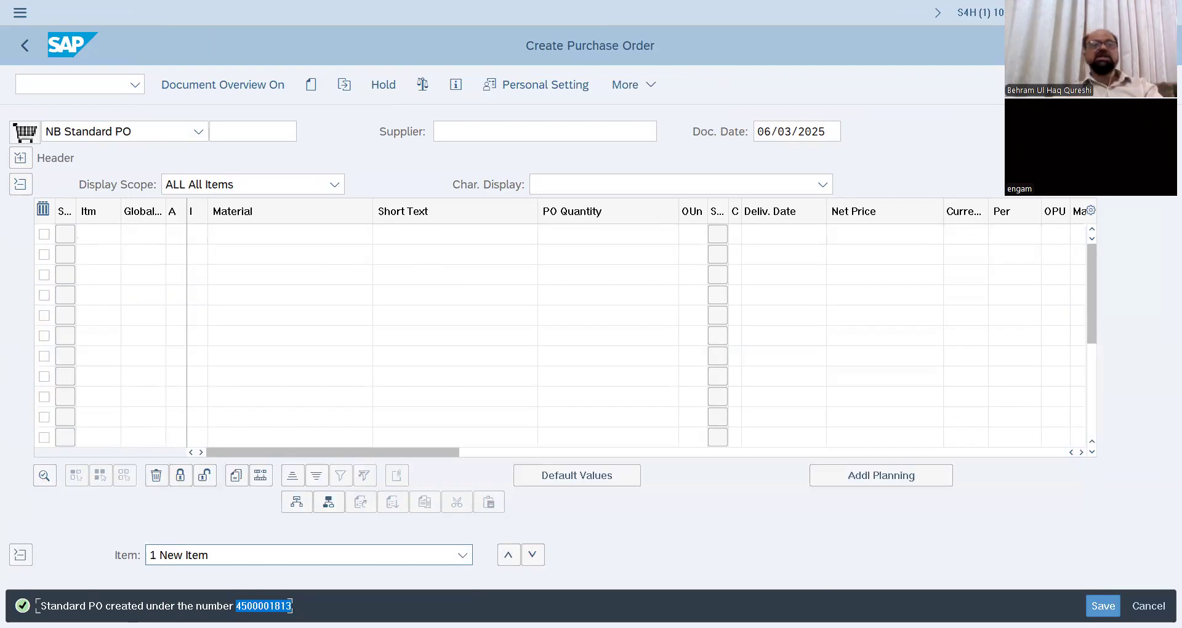
Step: Open service entry with transaction /nml81n and select the copied purchase order for it
{"action": "left_click", "coordinate": [117, 87]}
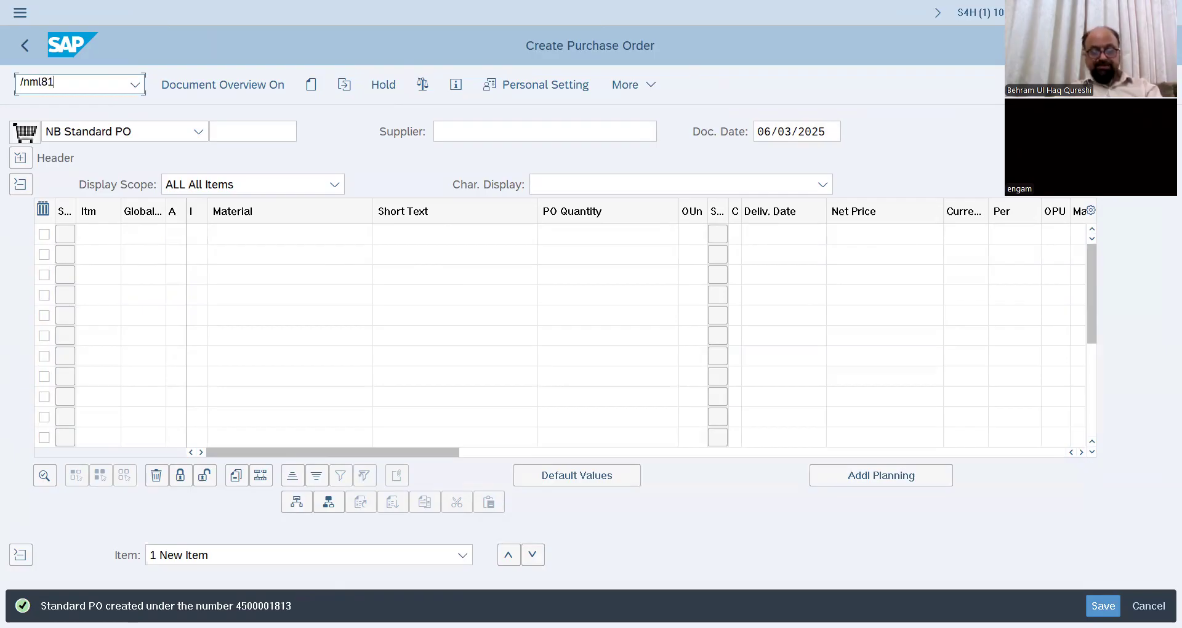
{"action": "key", "text": "Return"}
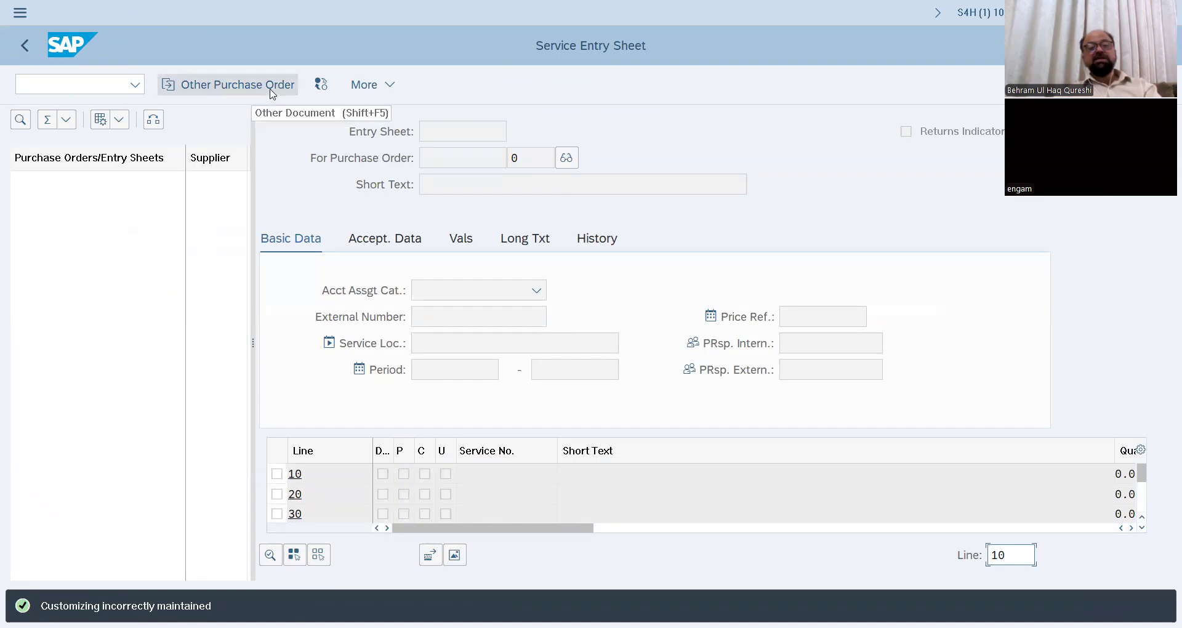
{"action": "left_click", "coordinate": [318, 90]}
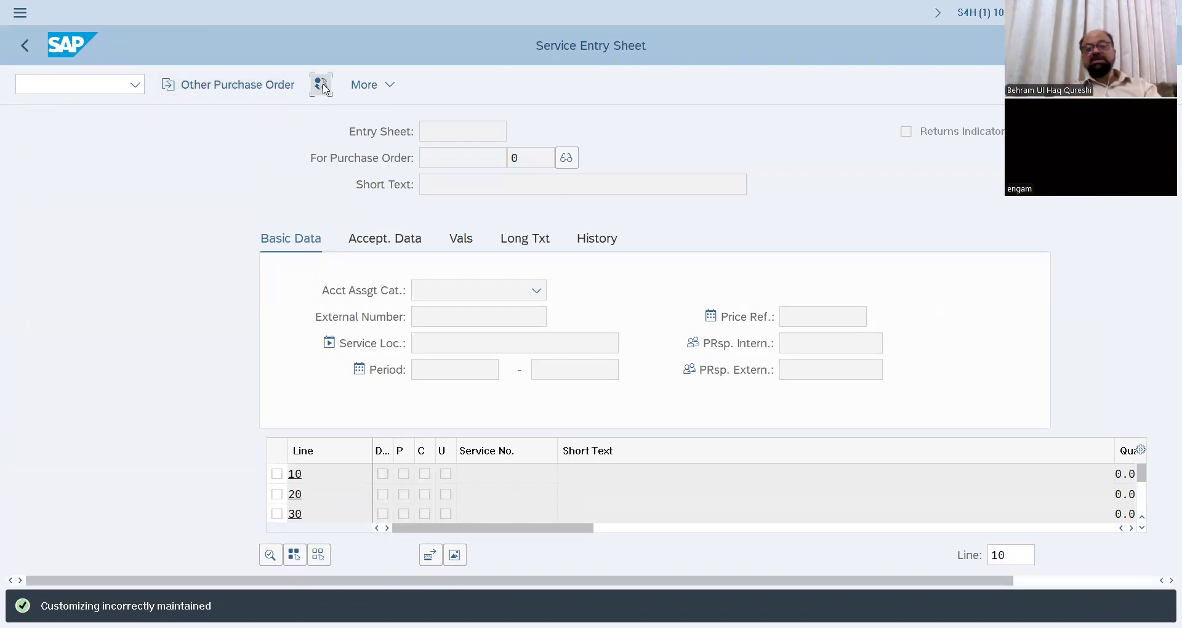
{"action": "left_click", "coordinate": [268, 91]}
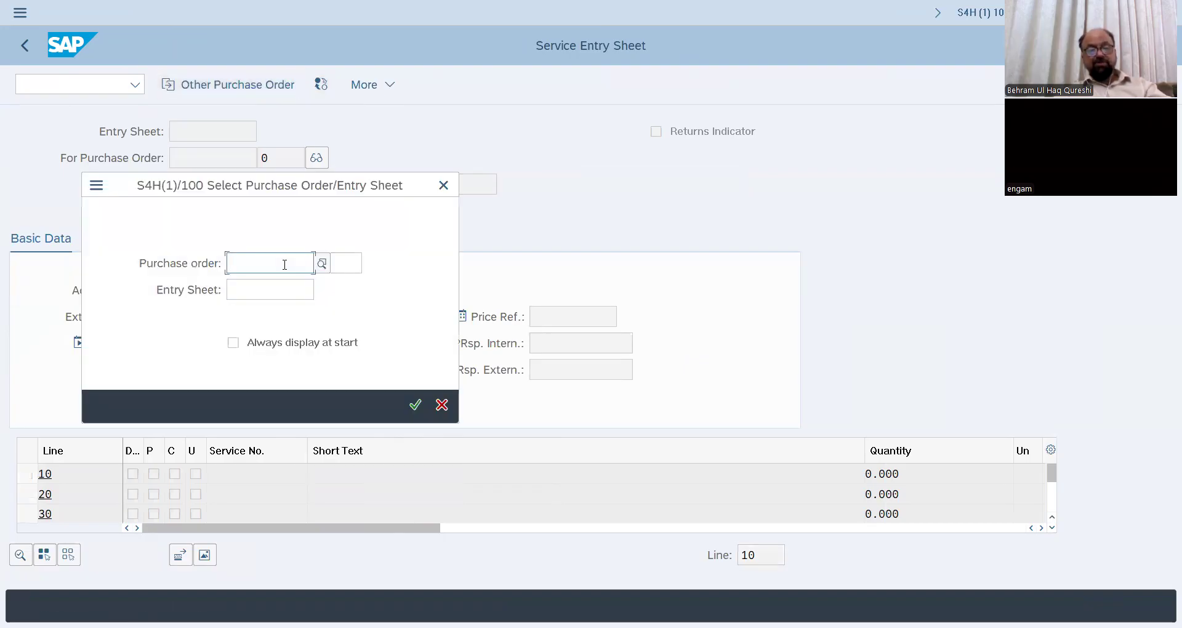
{"action": "key", "text": "ctrl+v"}
{"action": "key", "text": "Return"}
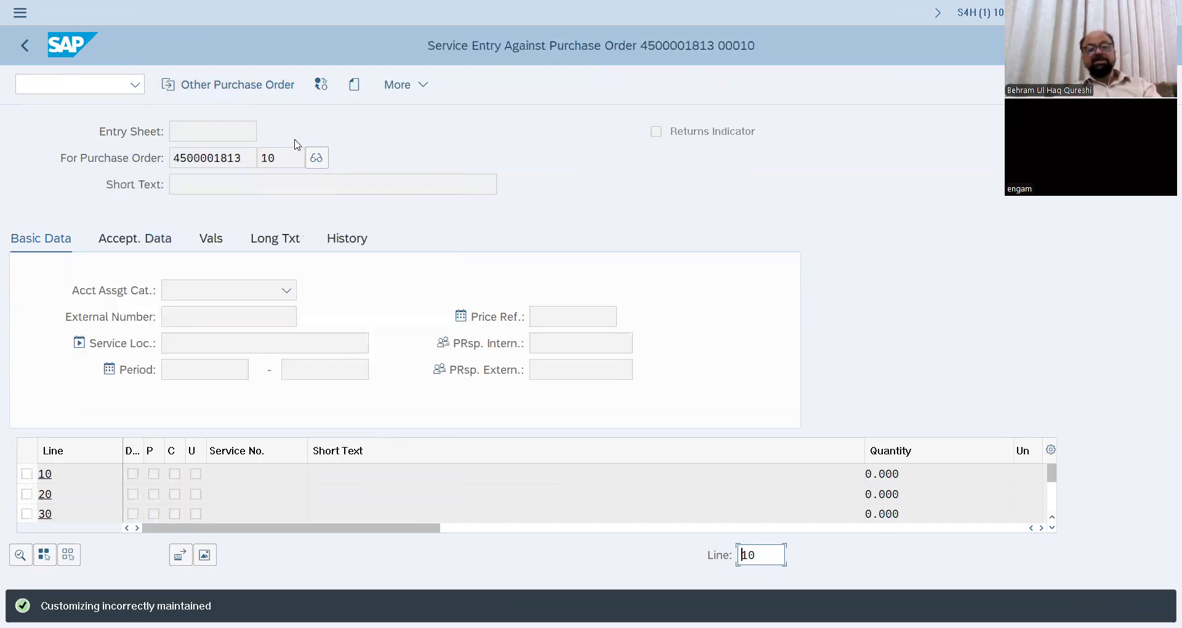
Step: Create a service entry sheet and adopt service line 10 from the purchase order through service selection
{"action": "left_click", "coordinate": [354, 84]}
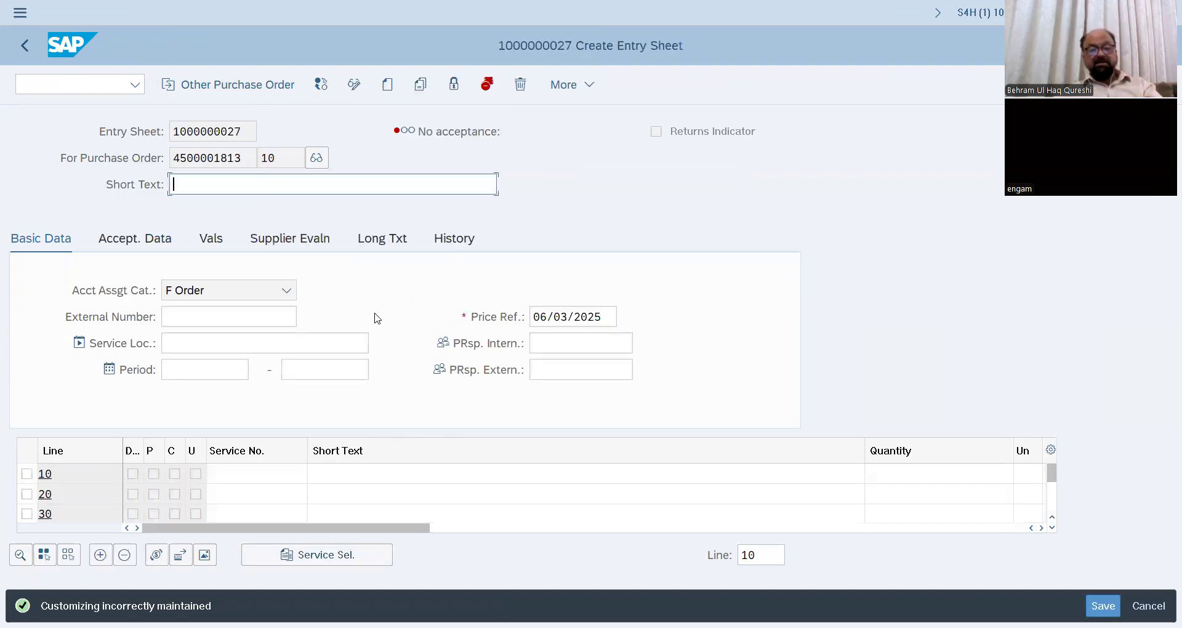
{"action": "left_click", "coordinate": [362, 559]}
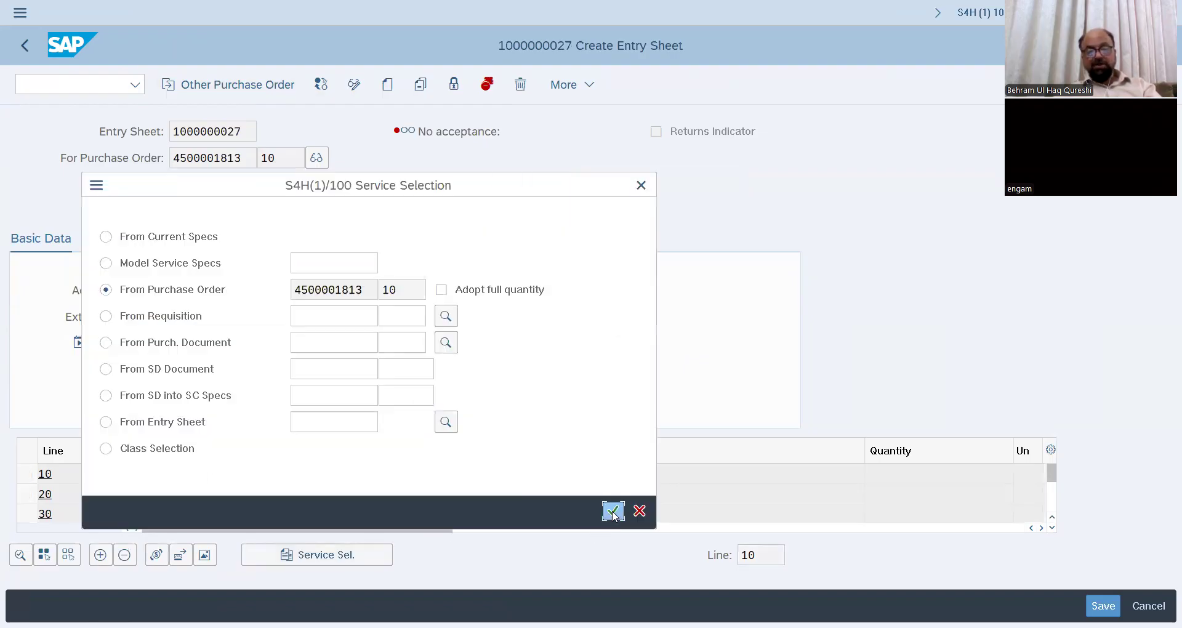
{"action": "left_click", "coordinate": [613, 510]}
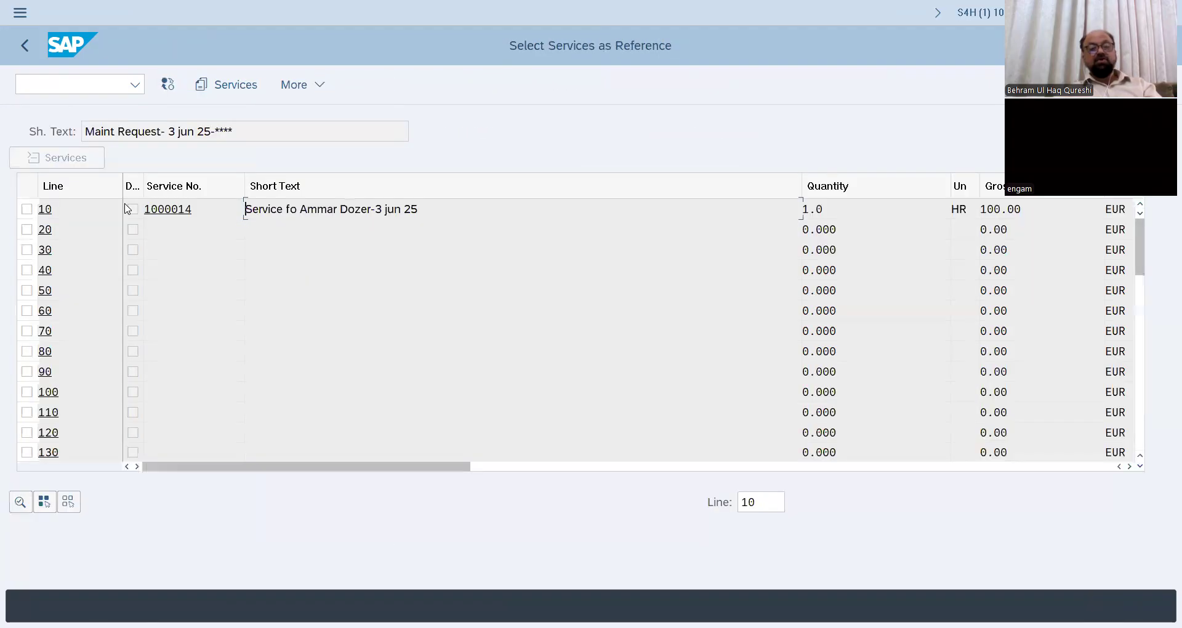
{"action": "left_click", "coordinate": [26, 209]}
{"action": "left_click", "coordinate": [225, 85]}
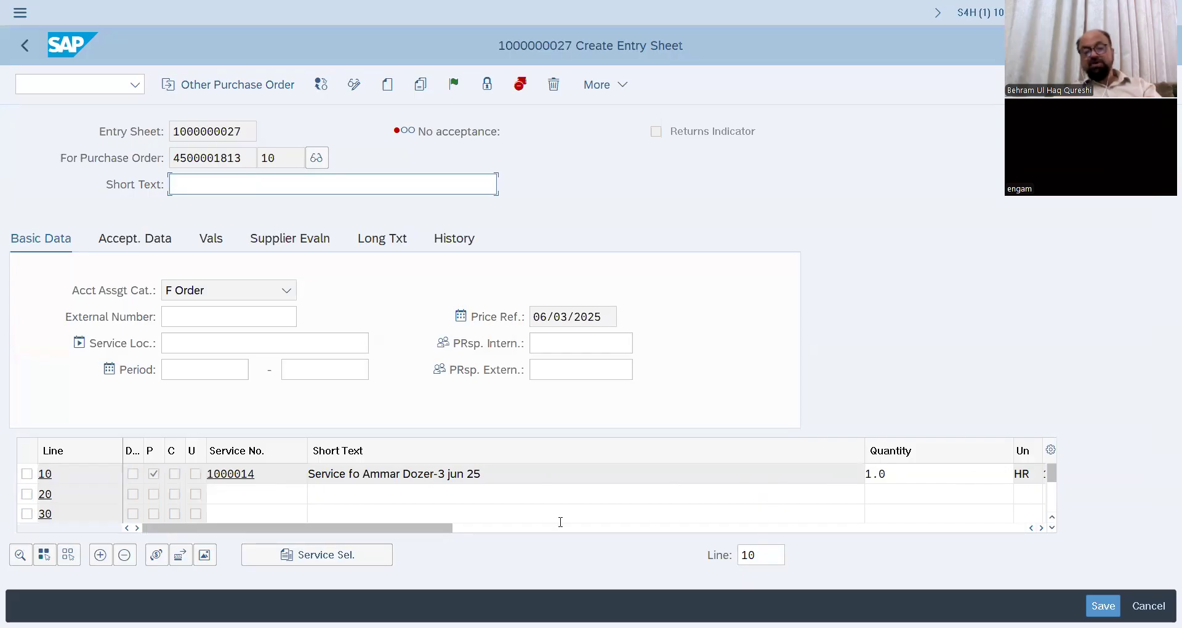
{"action": "left_click_drag", "start_coordinate": [454, 530], "coordinate": [375, 532]}
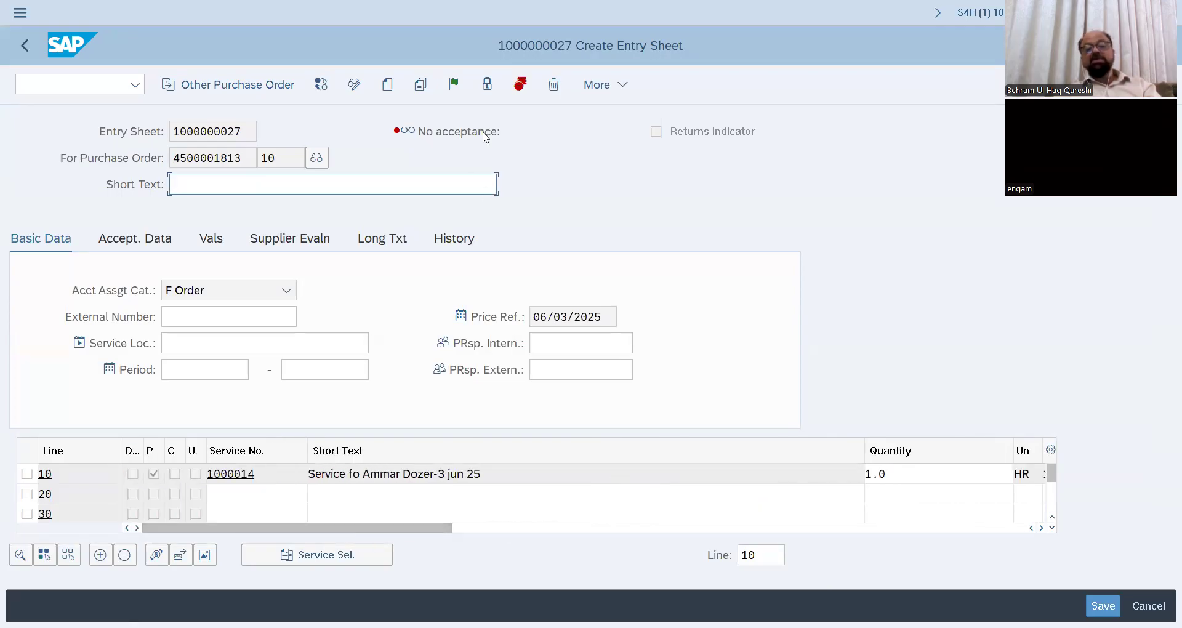
Step: Set acceptance for the service entry sheet and save it
{"action": "left_click", "coordinate": [459, 86]}
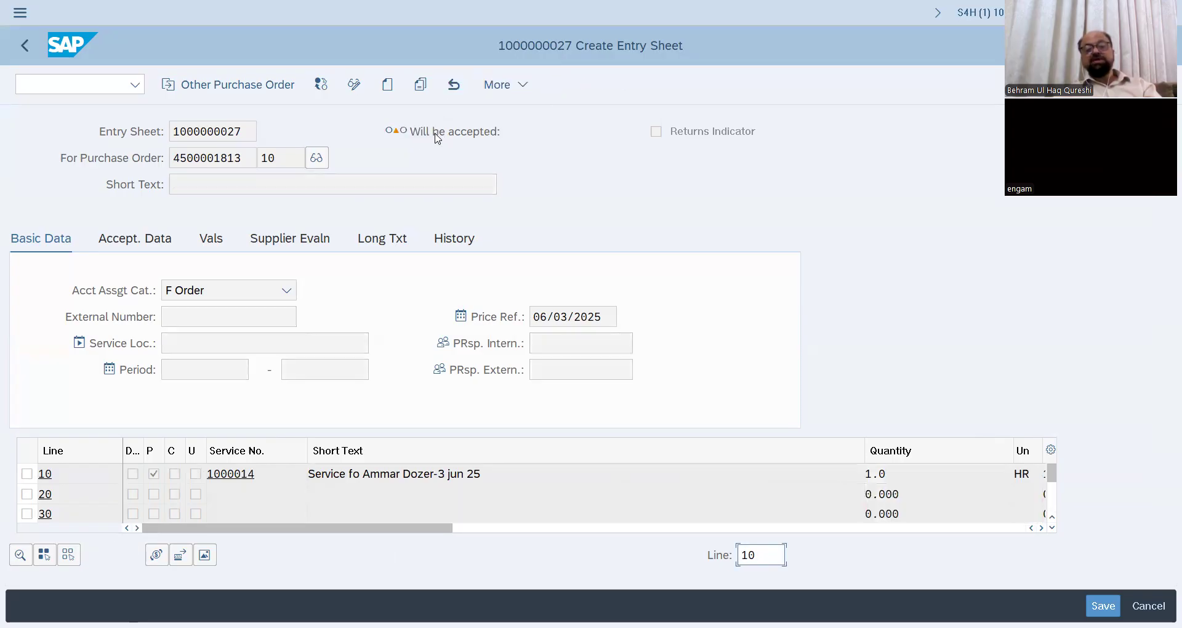
{"action": "left_click", "coordinate": [247, 159]}
{"action": "left_click", "coordinate": [1103, 606]}
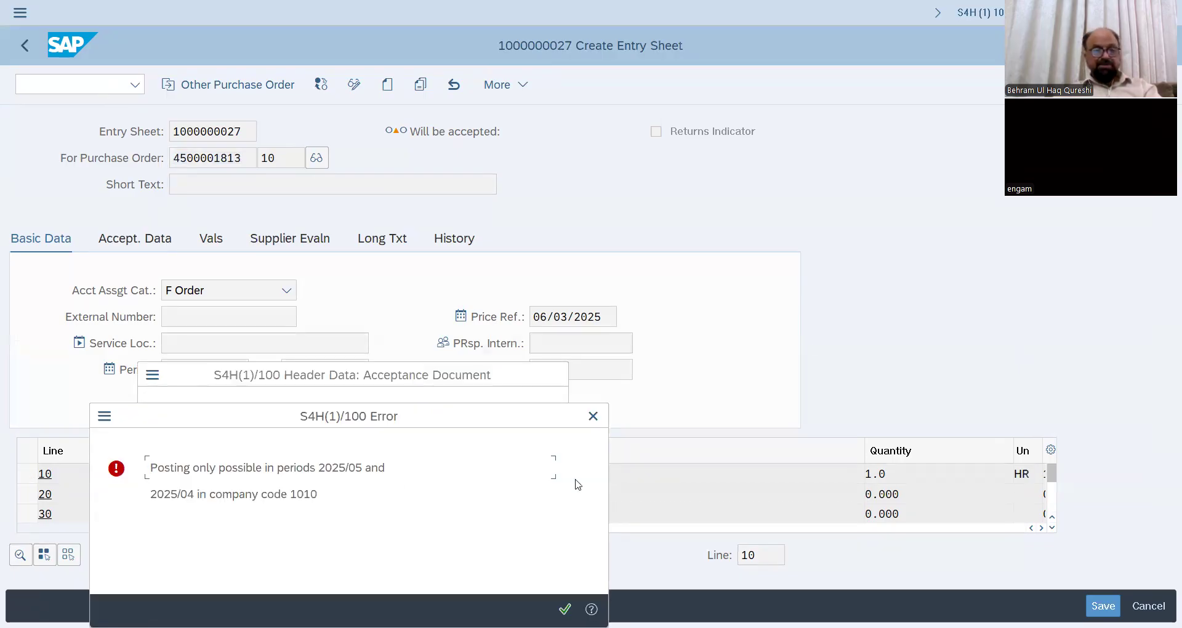
Step: Try to set the acceptance document's posting date to 31052025
{"action": "left_click", "coordinate": [593, 416]}
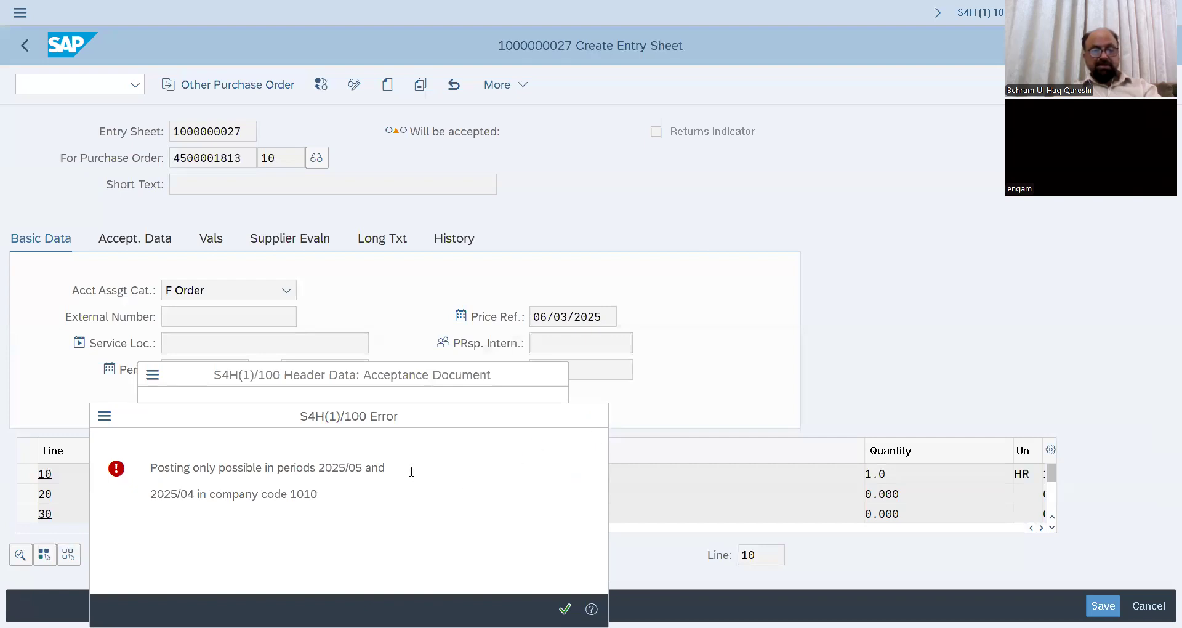
{"action": "key", "text": "BackSpace"}
{"action": "key", "text": "BackSpace"}
{"action": "key", "text": "BackSpace"}
{"action": "key", "text": "BackSpace"}
{"action": "key", "text": "BackSpace"}
{"action": "key", "text": "BackSpace"}
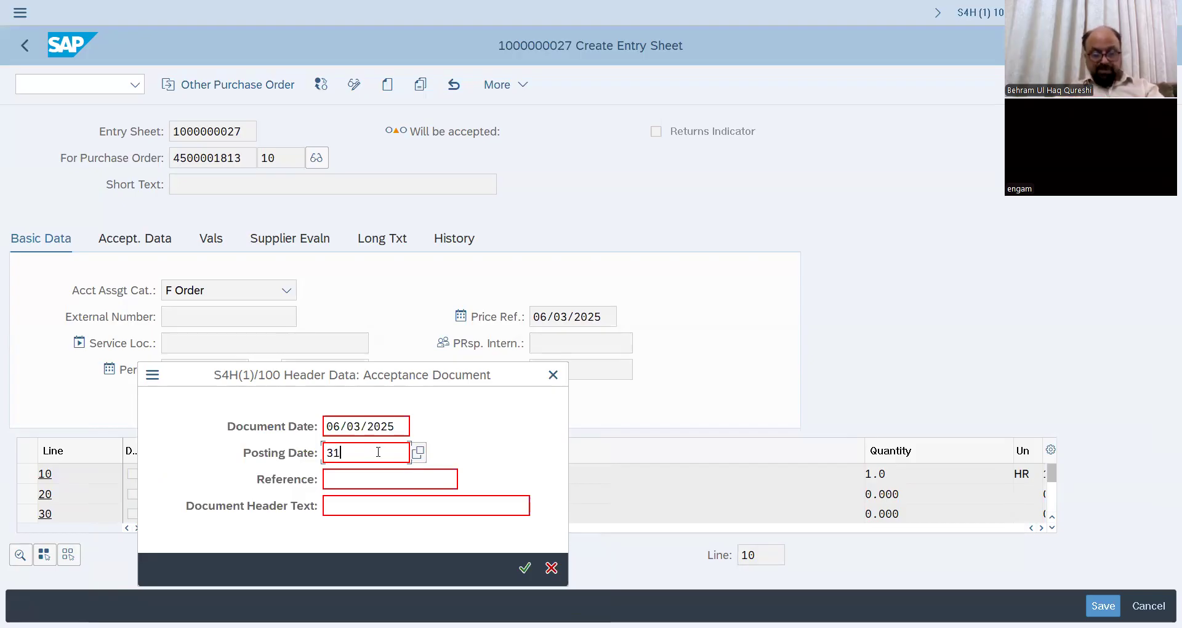
{"action": "type", "text": "52025"}
{"action": "key", "text": "Return"}
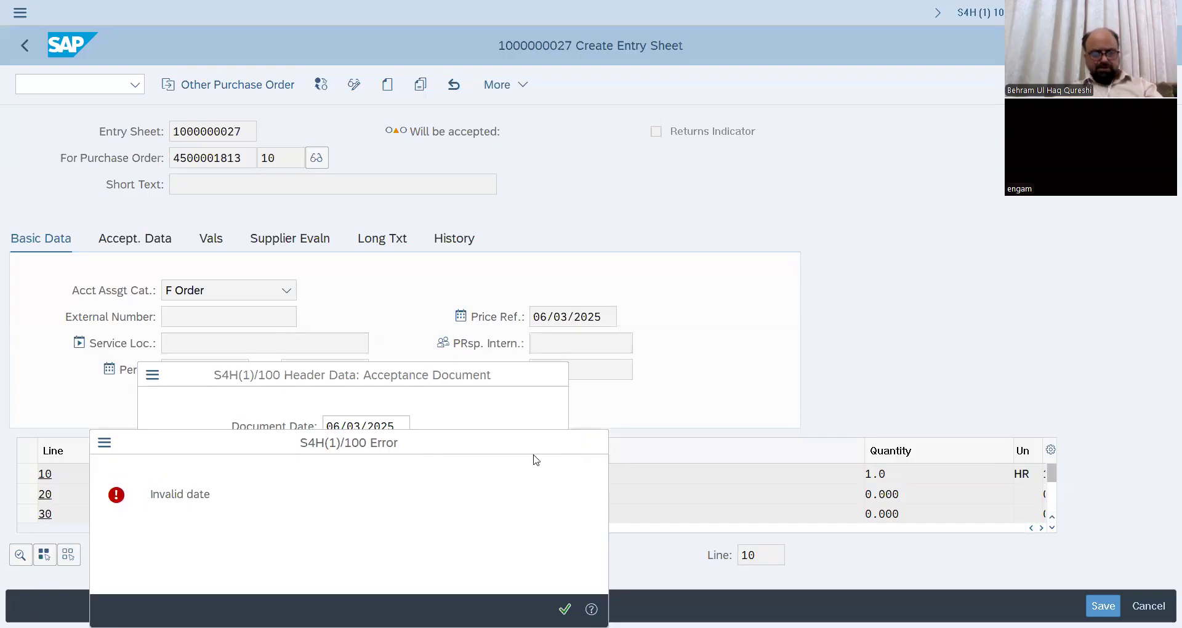
{"action": "key", "text": "Return"}
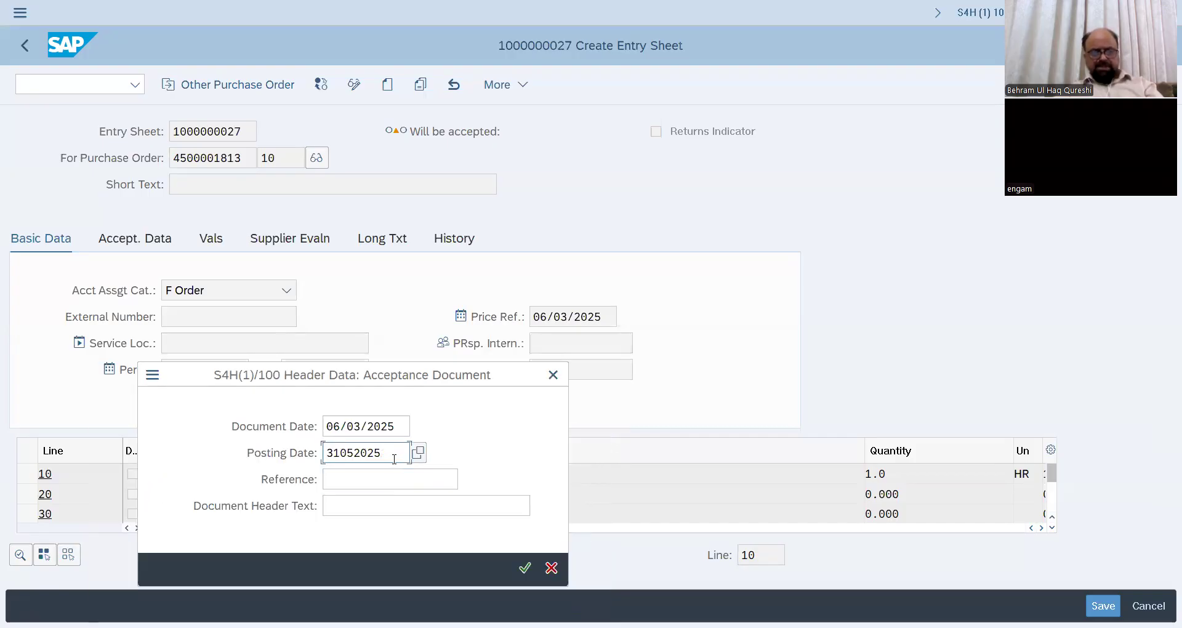
Step: Set the acceptance document's posting date to 05/31/2025 and confirm the header data to post the acceptance
{"action": "key", "text": "BackSpace"}
{"action": "key", "text": "BackSpace"}
{"action": "key", "text": "BackSpace"}
{"action": "key", "text": "BackSpace"}
{"action": "key", "text": "BackSpace"}
{"action": "key", "text": "BackSpace"}
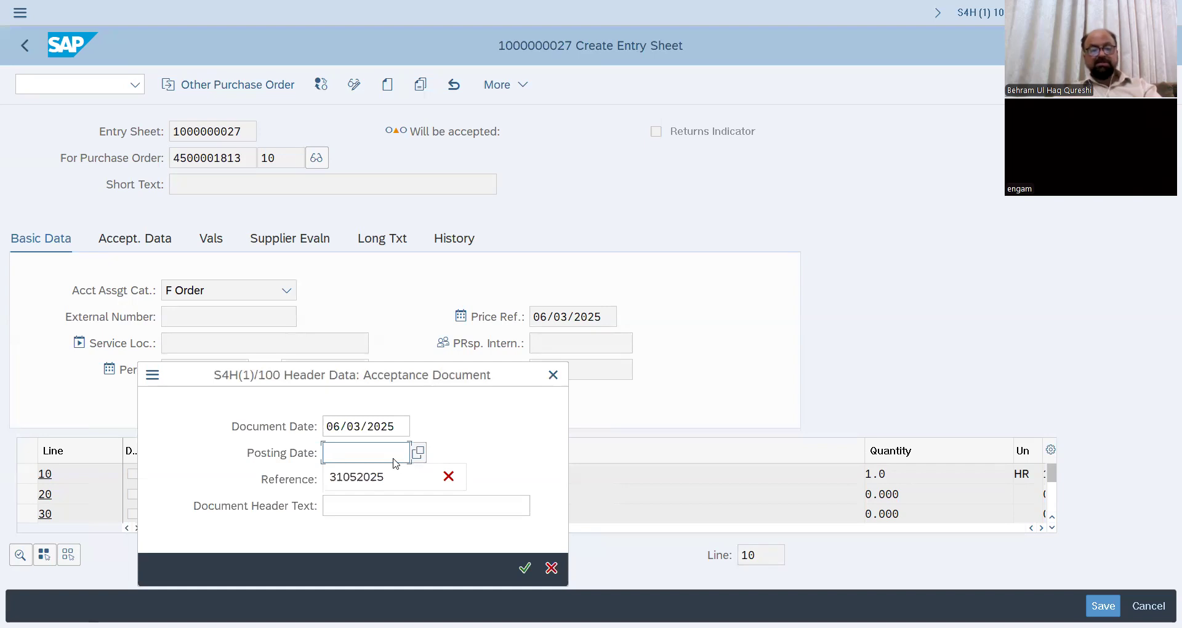
{"action": "type", "text": "05312025"}
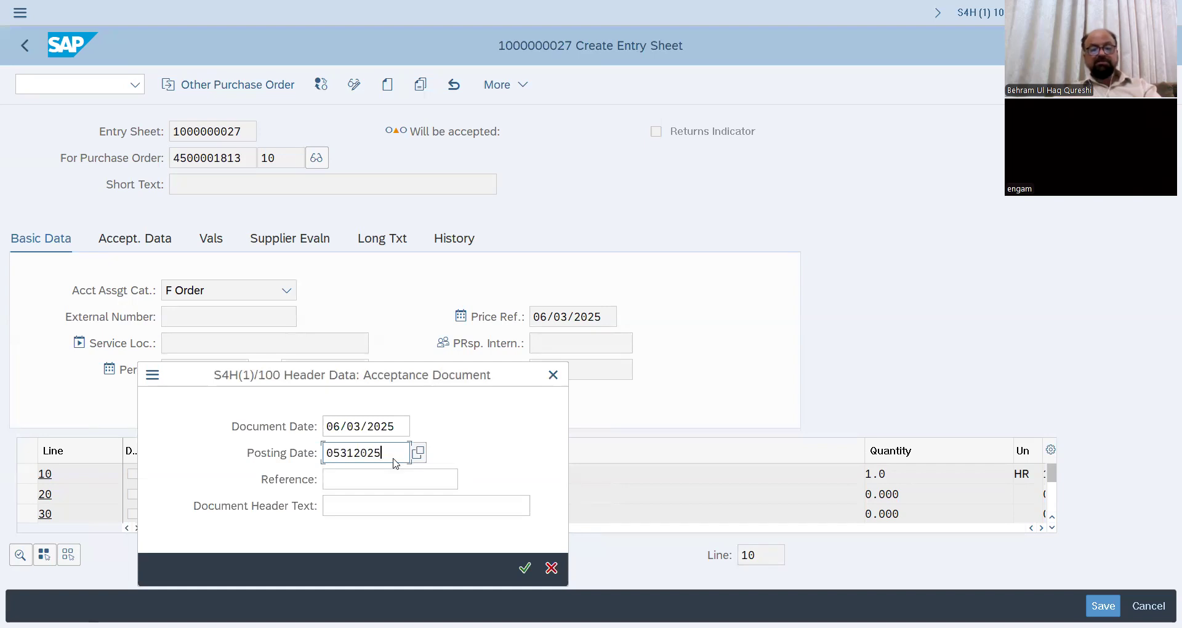
{"action": "key", "text": "Return"}
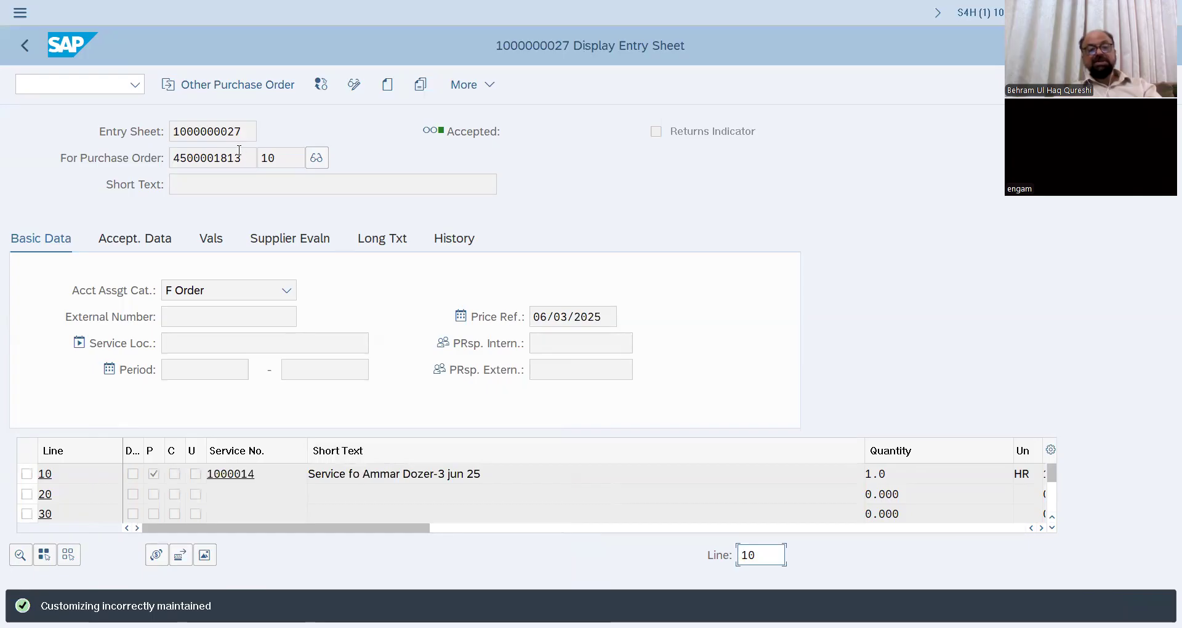
Step: Copy the entry sheet's purchase order number and open incoming invoice entry with transaction /nmiro
{"action": "left_click_drag", "start_coordinate": [242, 162], "coordinate": [172, 161]}
{"action": "key", "text": "ctrl+c"}
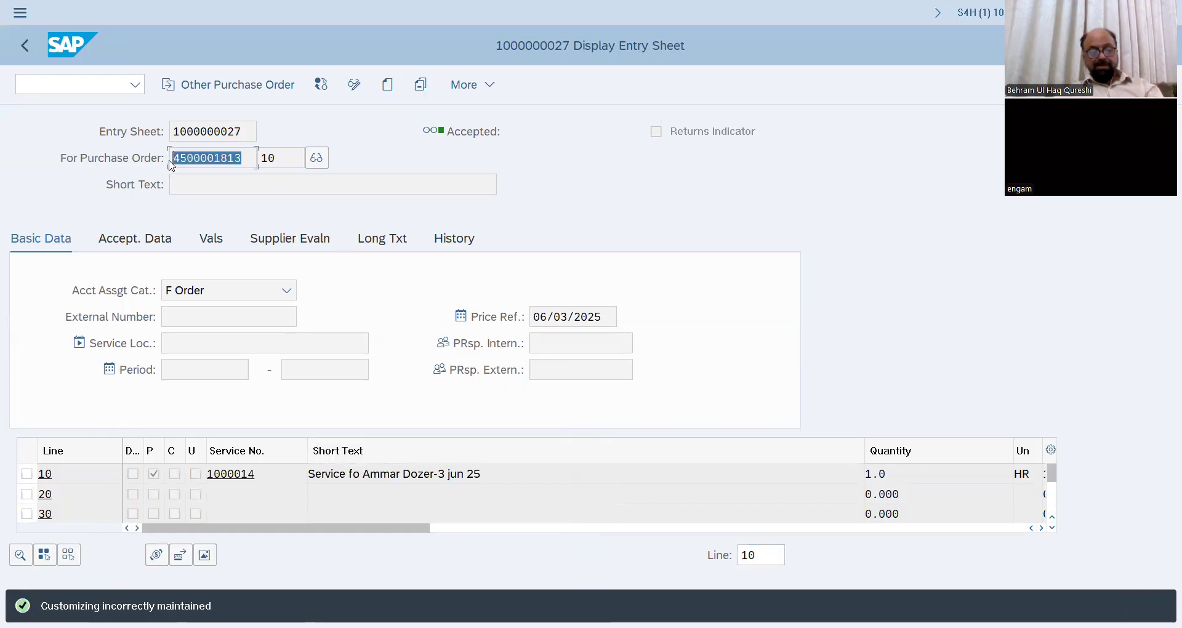
{"action": "left_click", "coordinate": [111, 90]}
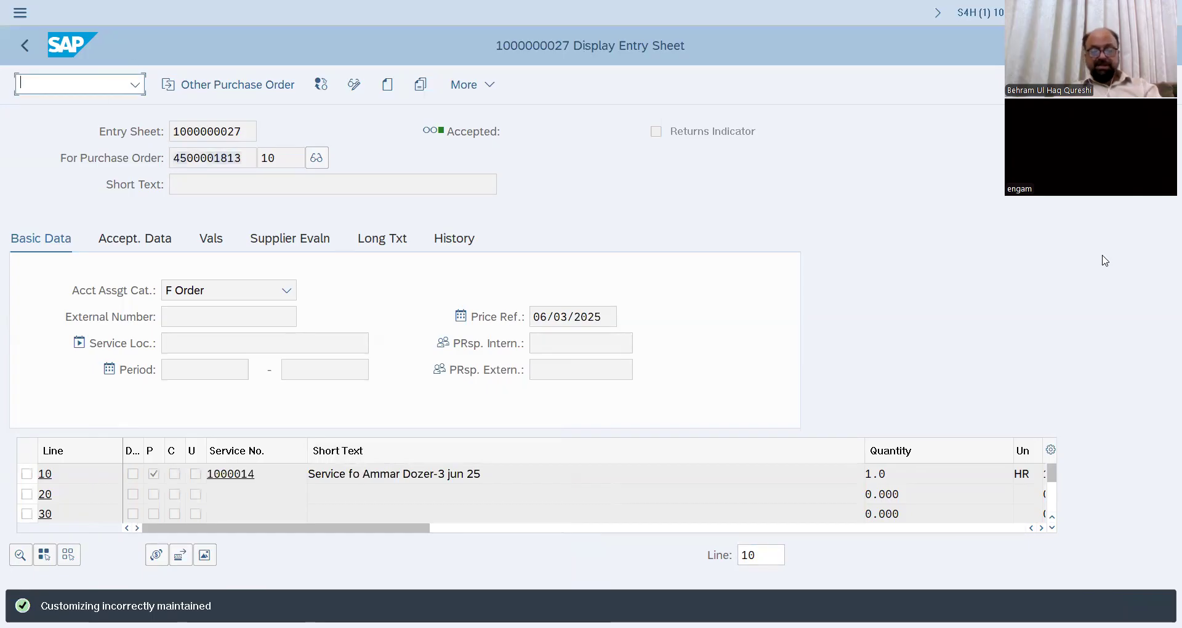
{"action": "type", "text": "/nmiro"}
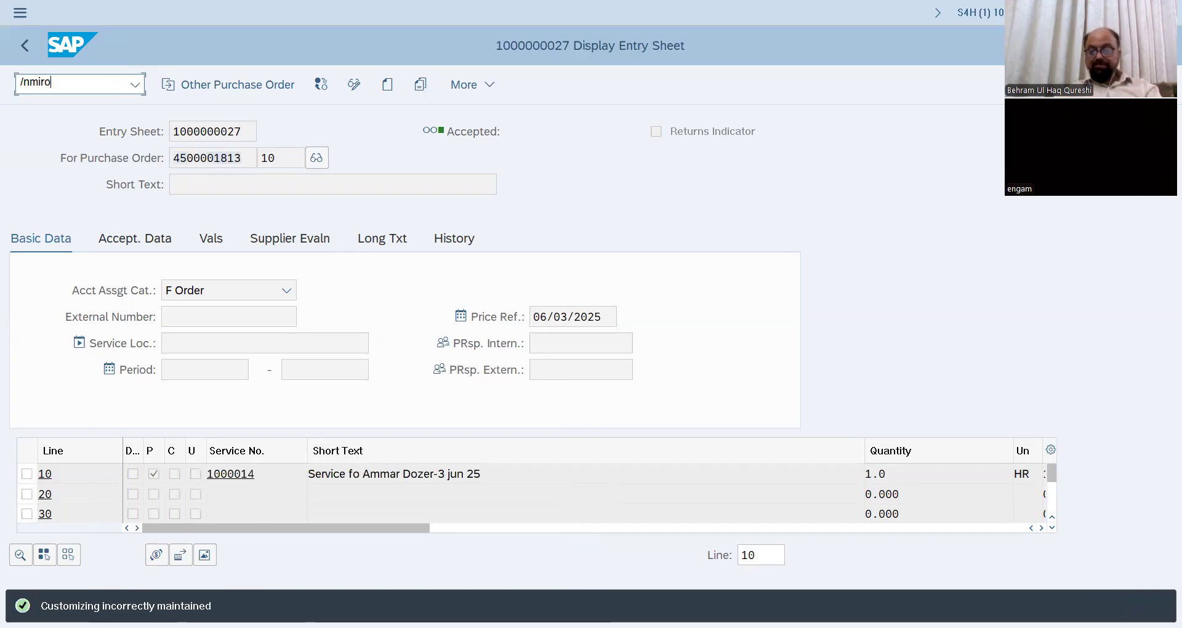
{"action": "key", "text": "Return"}
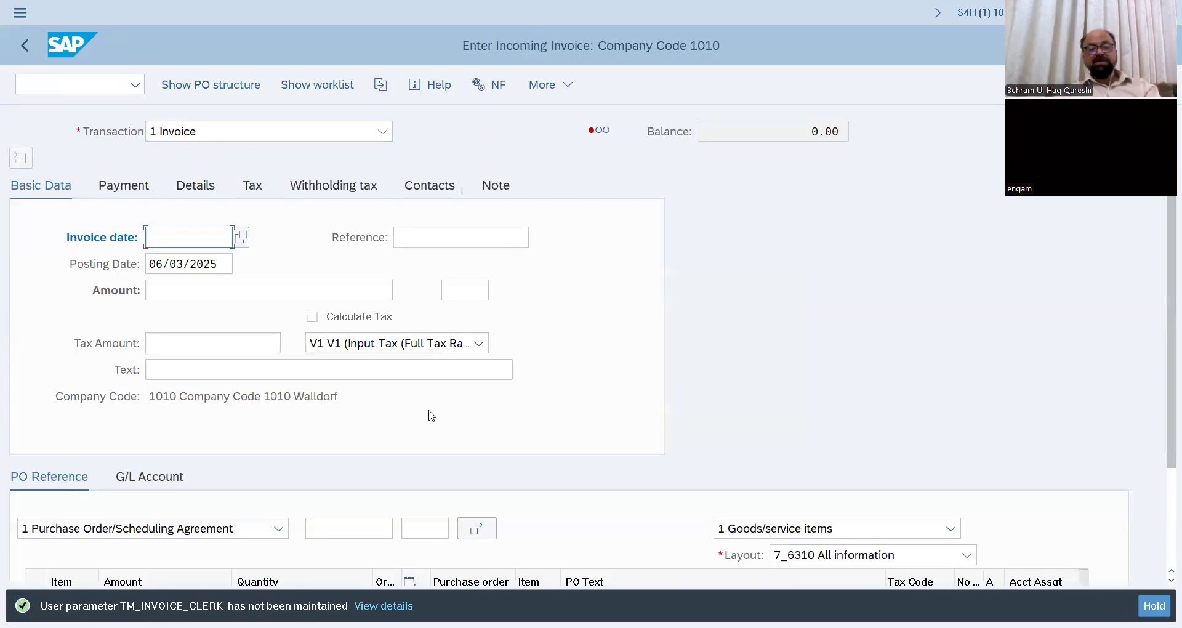
Step: Set the incoming invoice's tax code to V0 (Input Tax non taxable)
{"action": "left_click", "coordinate": [479, 343]}
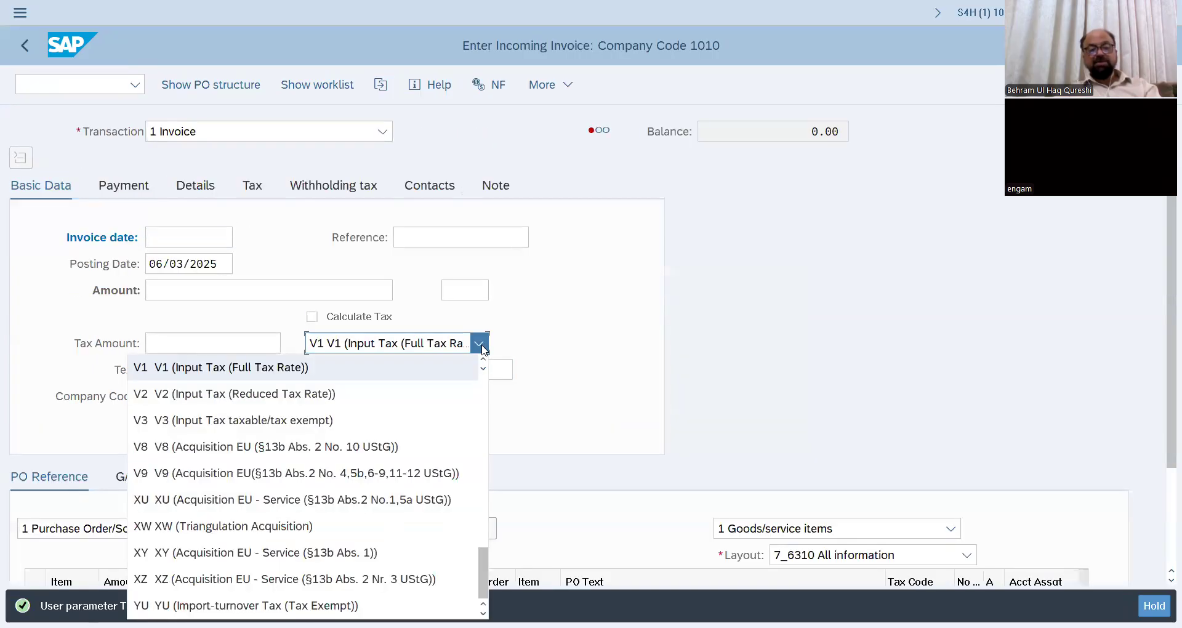
{"action": "scroll", "coordinate": [313, 396], "scroll_direction": "up", "scroll_amount": 4}
{"action": "scroll", "coordinate": [206, 551], "scroll_direction": "down", "scroll_amount": 2}
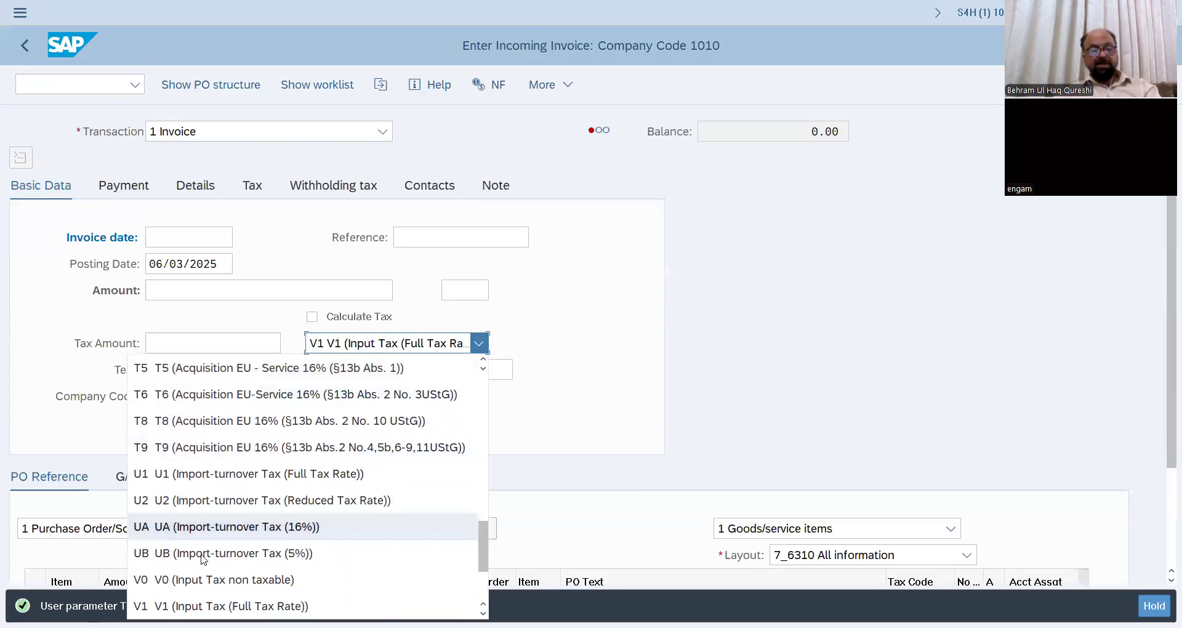
{"action": "left_click", "coordinate": [225, 475]}
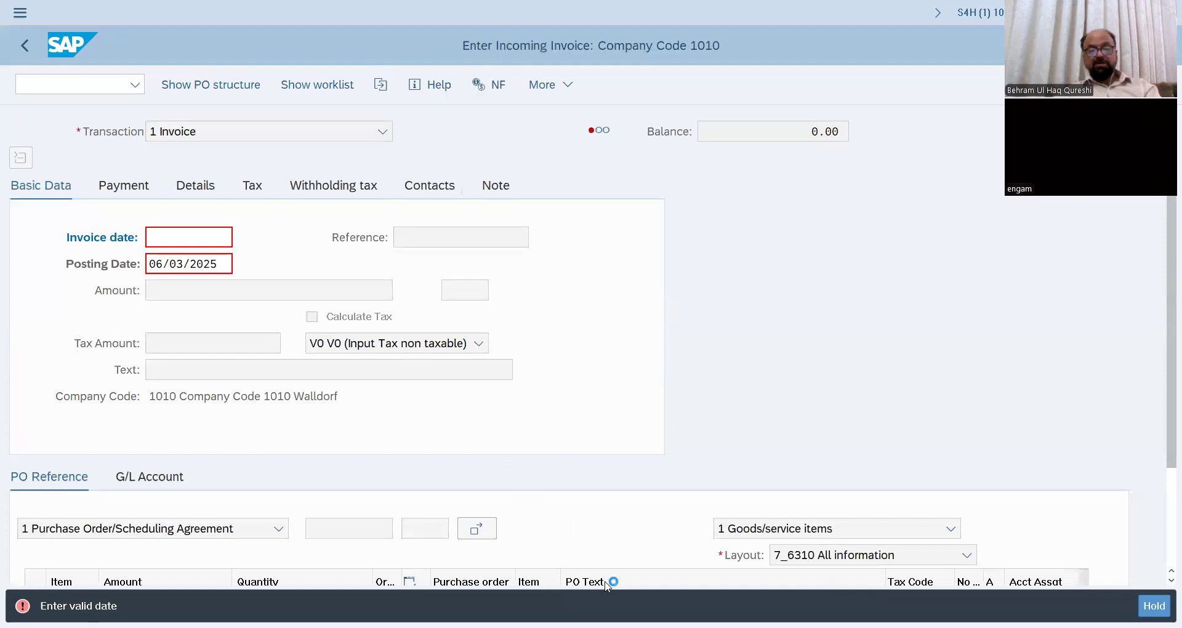
Step: Set the invoice date to 06/03/2025 and the posting date to 05/31/2025, accepting the period adjustment
{"action": "left_click", "coordinate": [263, 583]}
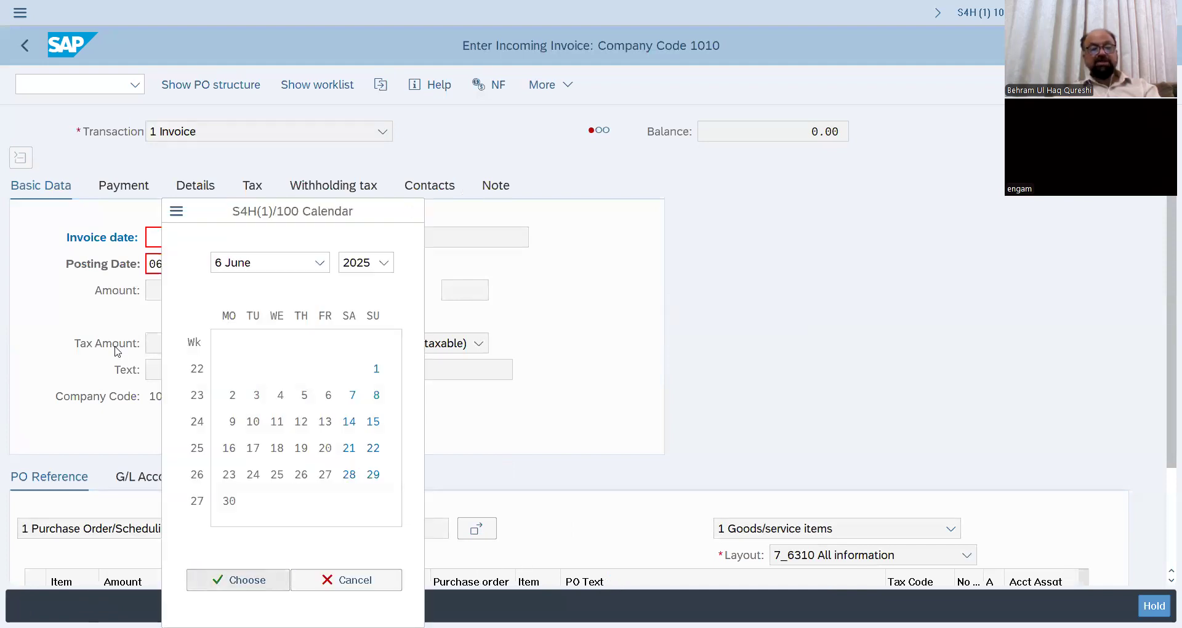
{"action": "left_click_drag", "start_coordinate": [218, 266], "coordinate": [121, 268]}
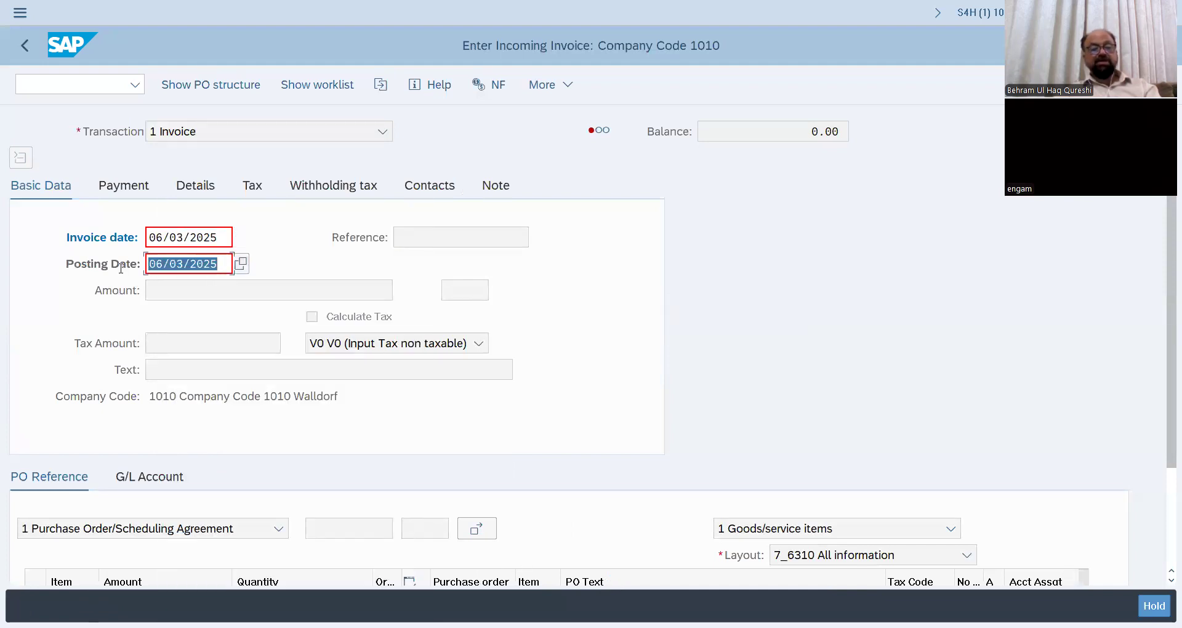
{"action": "key", "text": "BackSpace"}
{"action": "type", "text": "05/"}
{"action": "type", "text": "31/2025"}
{"action": "key", "text": "Return"}
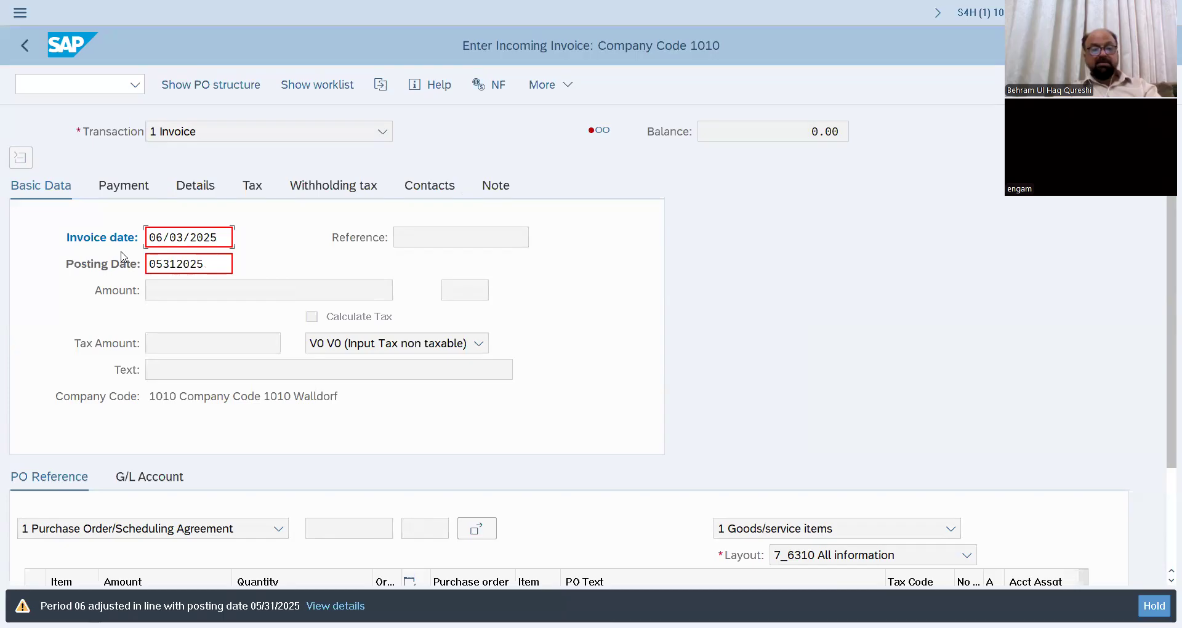
{"action": "key", "text": "Return"}
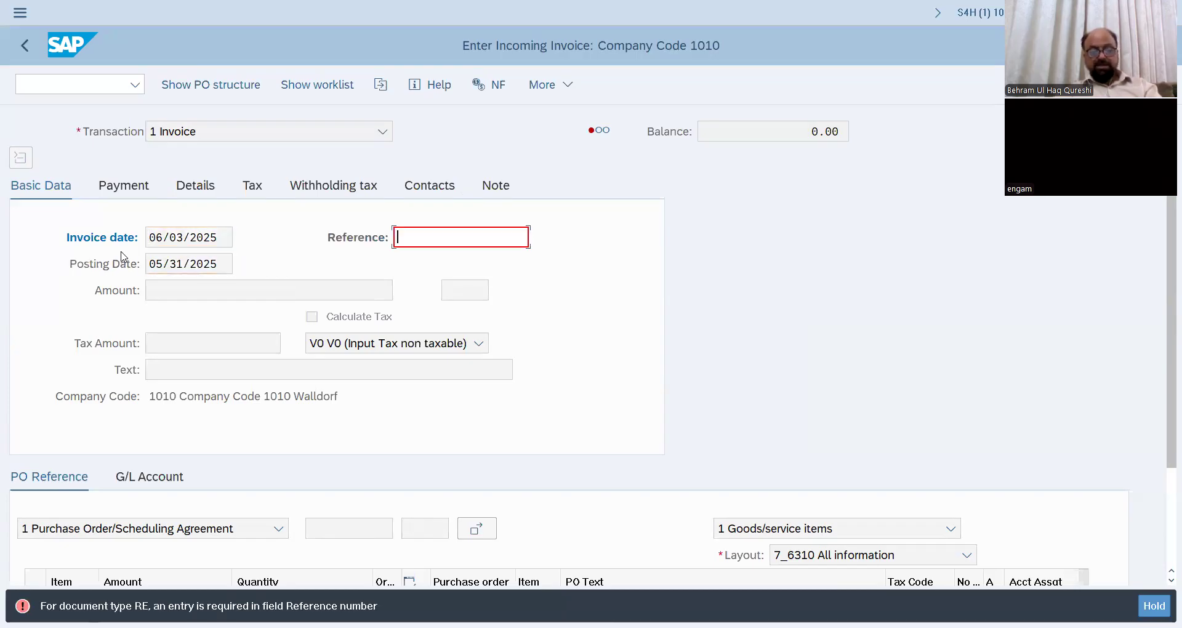
Step: Enter a person's name as the invoice reference and load the copied purchase order's items into the invoice
{"action": "type", "text": "Ammar"}
{"action": "key", "text": "Return"}
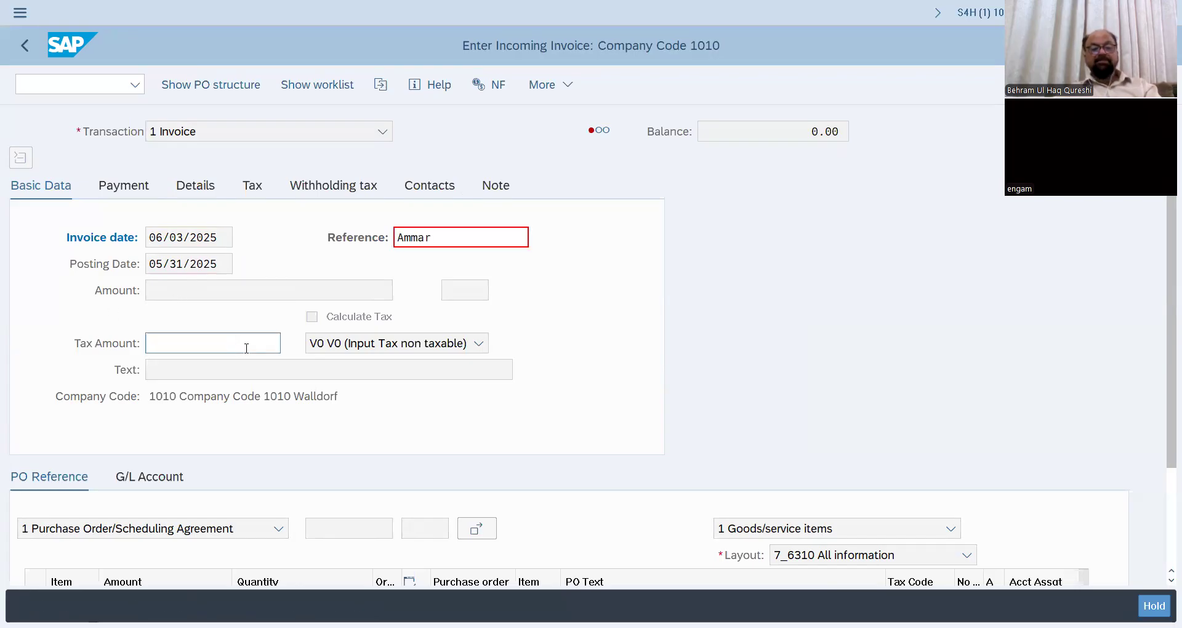
{"action": "left_click", "coordinate": [323, 529]}
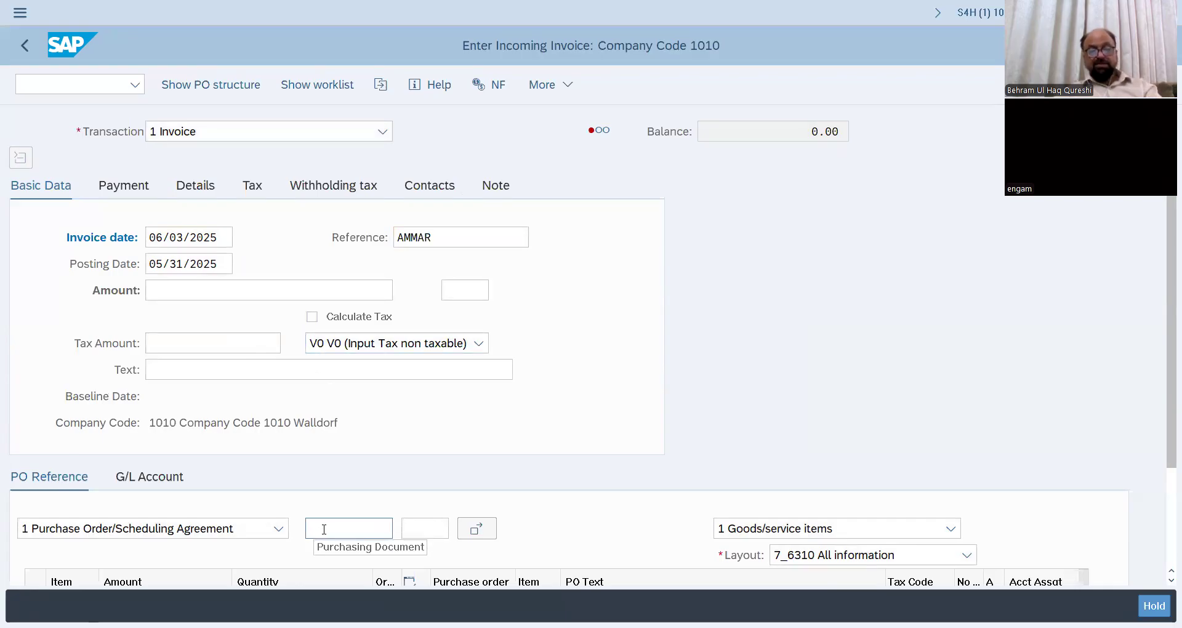
{"action": "left_click", "coordinate": [324, 530]}
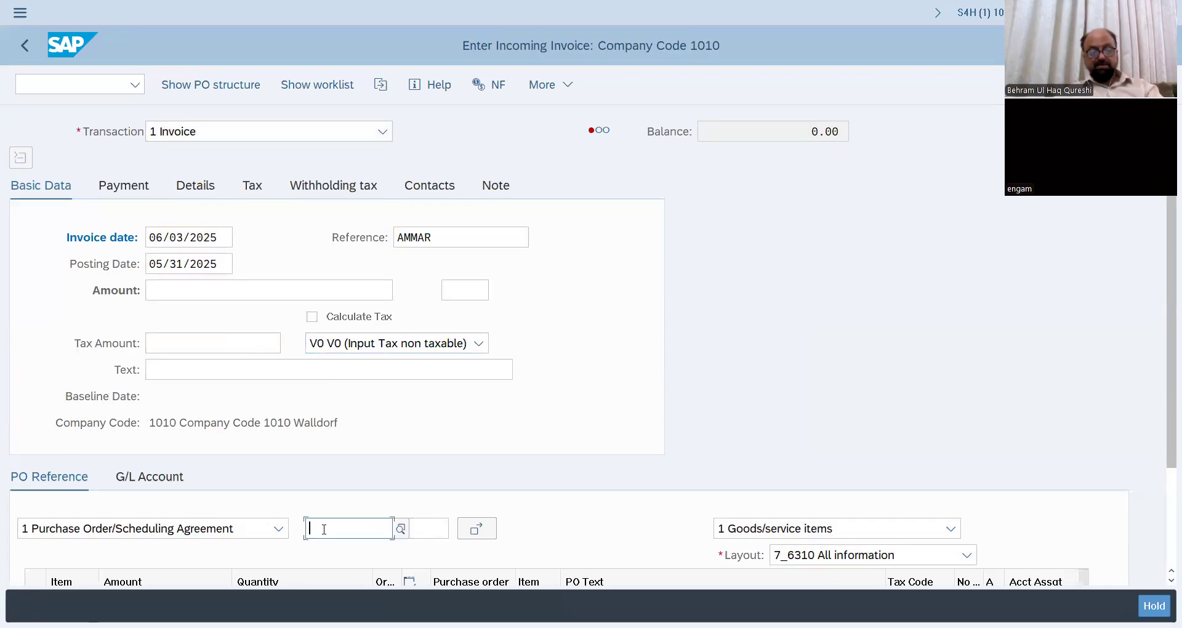
{"action": "key", "text": "ctrl+v"}
{"action": "key", "text": "Return"}
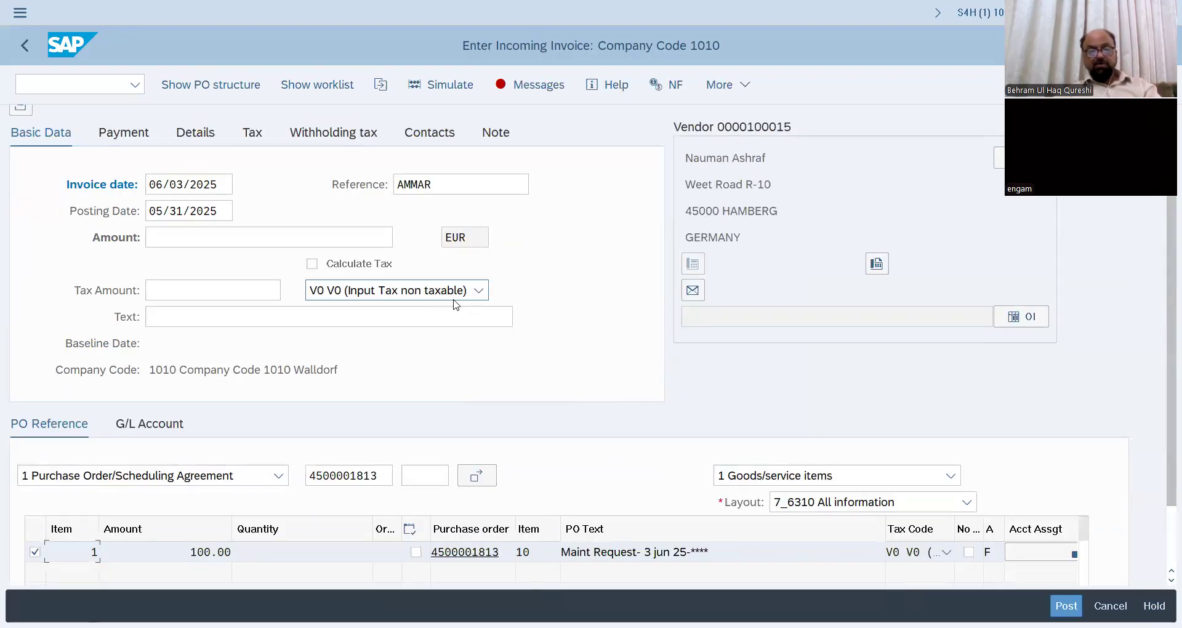
Step: Enable tax calculation for the invoice and set the payment baseline date to 06/05/2025
{"action": "left_click", "coordinate": [312, 264]}
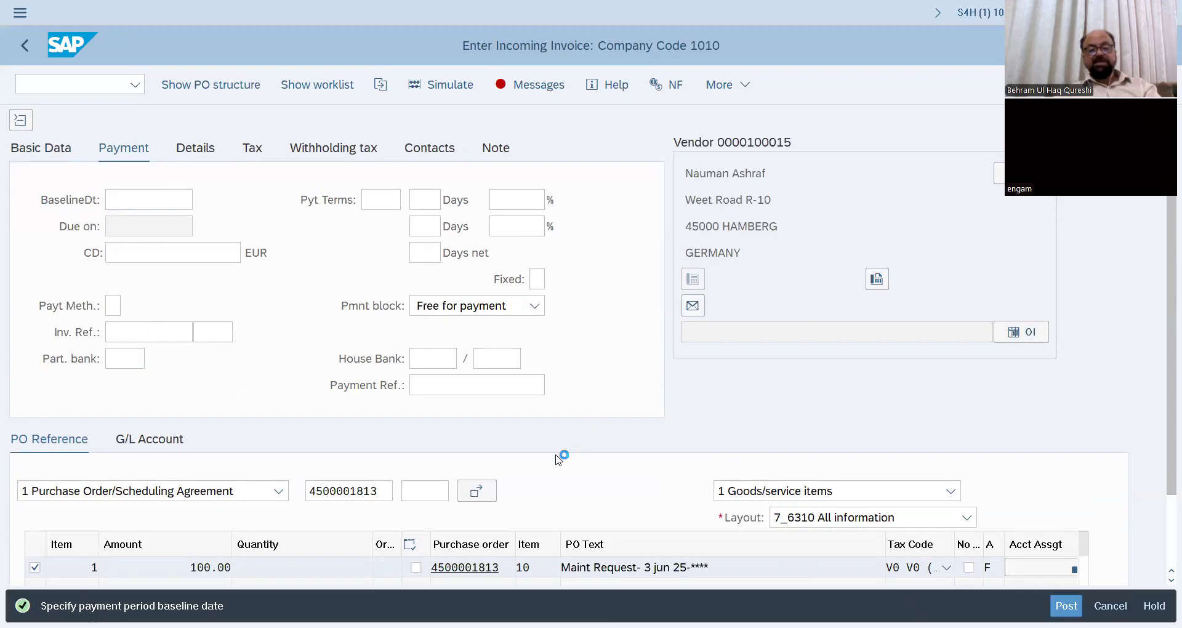
{"action": "key", "text": "F4"}
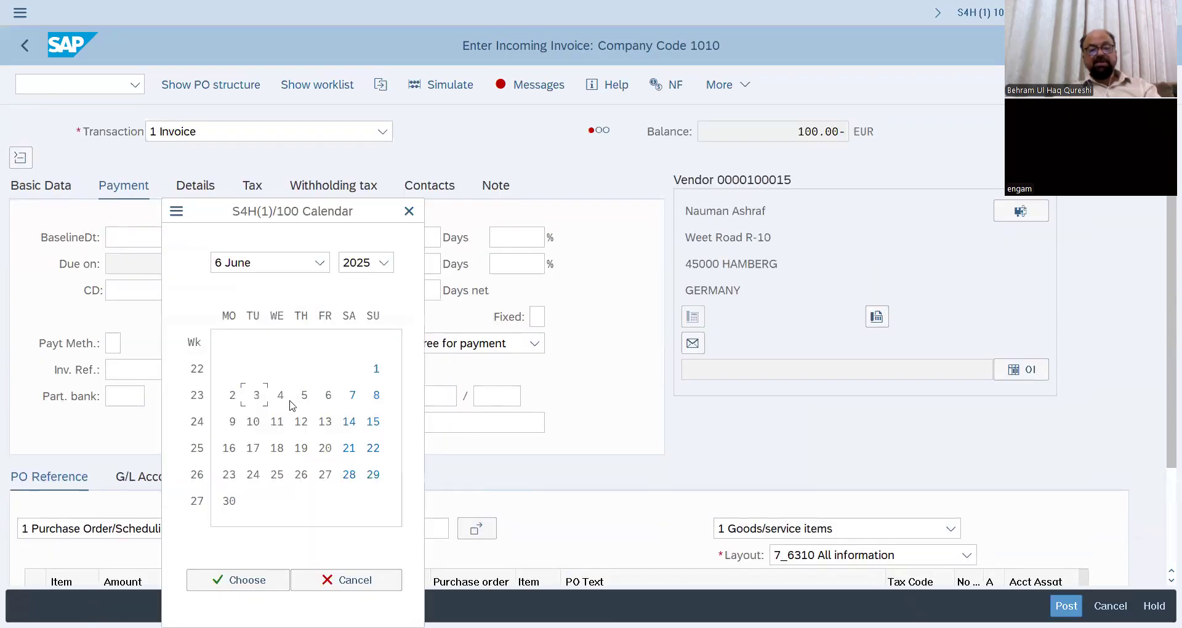
{"action": "double_click", "coordinate": [303, 396]}
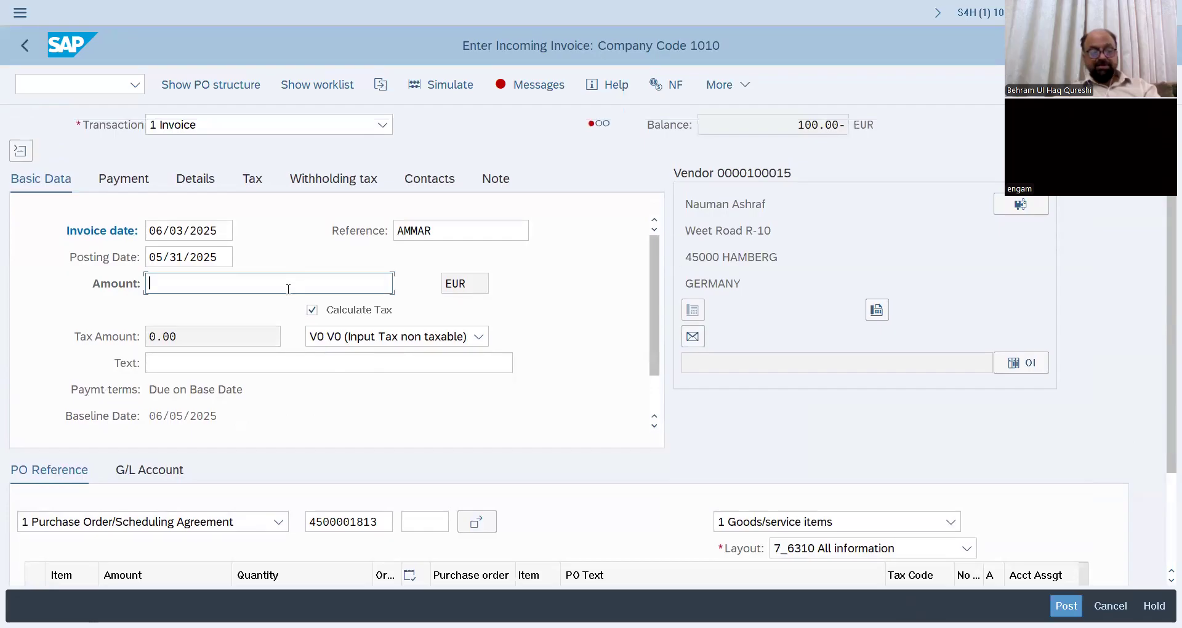
Step: Set the invoice amount to 100 EUR and post the invoice
{"action": "left_click", "coordinate": [288, 289]}
{"action": "type", "text": "100"}
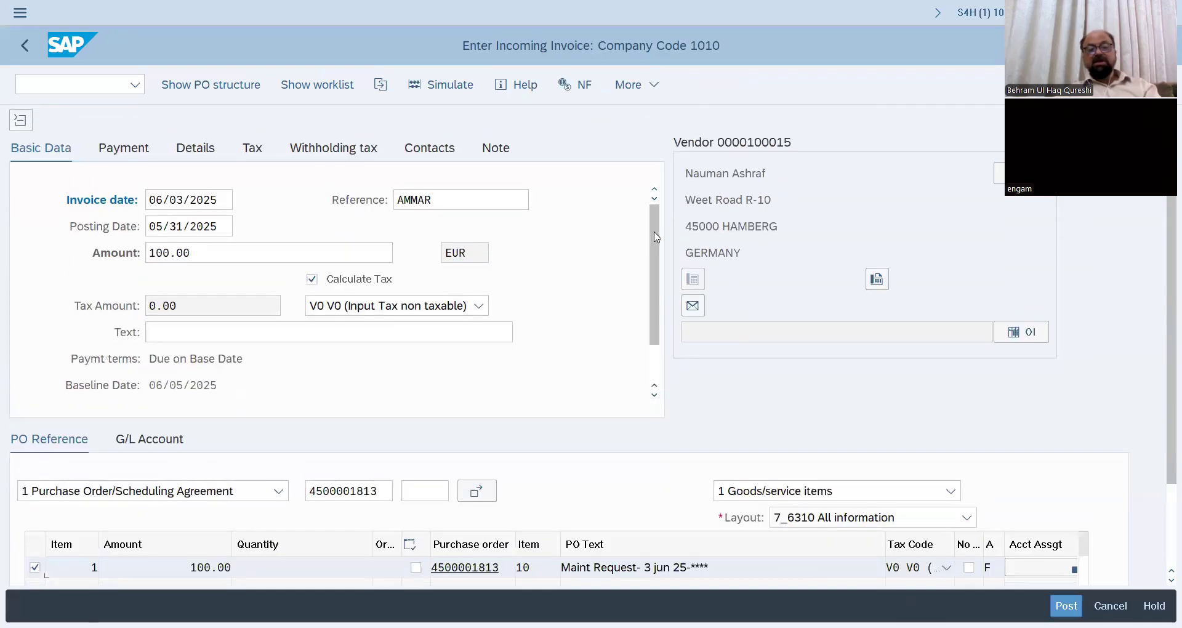
{"action": "left_click", "coordinate": [1066, 606]}
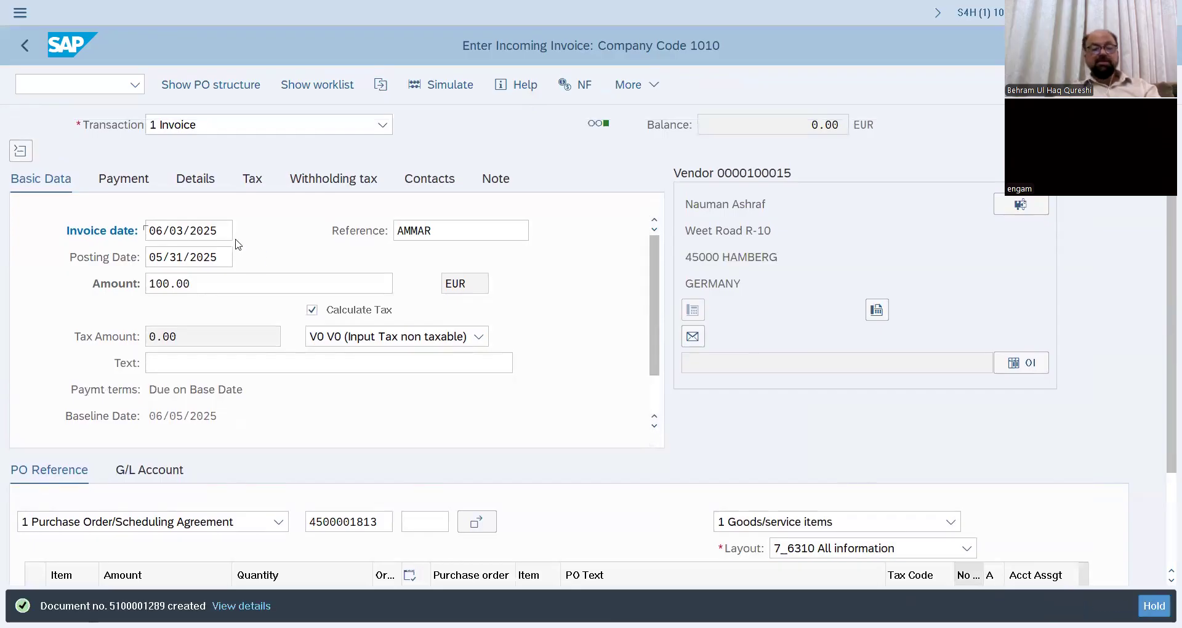
Step: Open the PM01 maintenance order for changing with transaction /niw32
{"action": "left_click", "coordinate": [96, 86]}
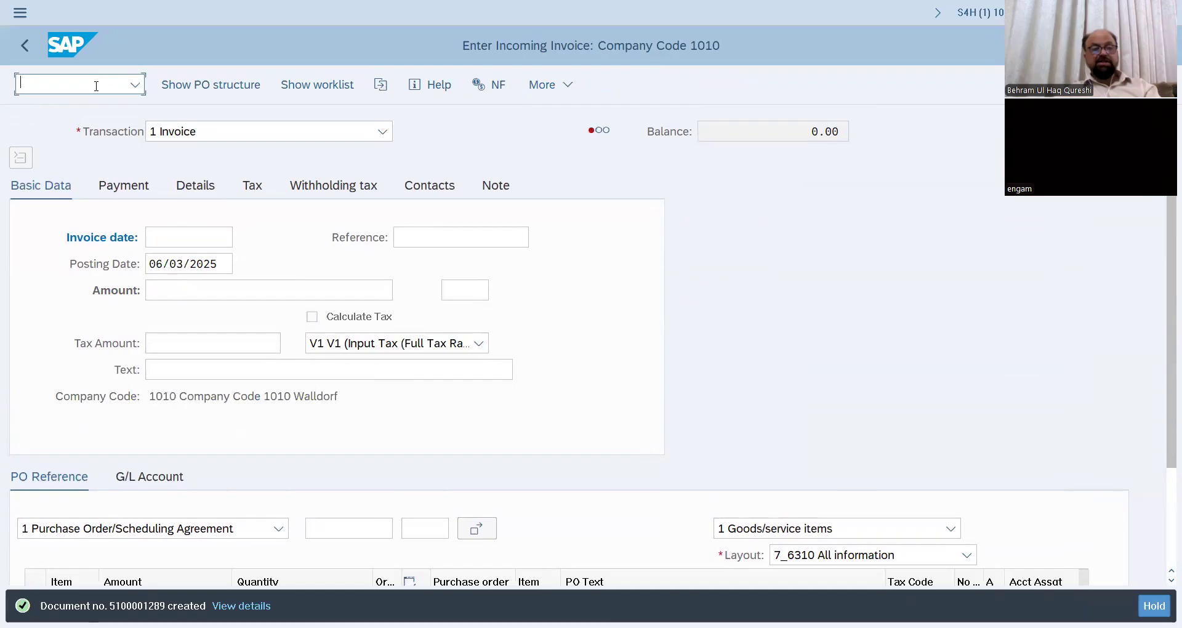
{"action": "type", "text": "/niw32"}
{"action": "key", "text": "Return"}
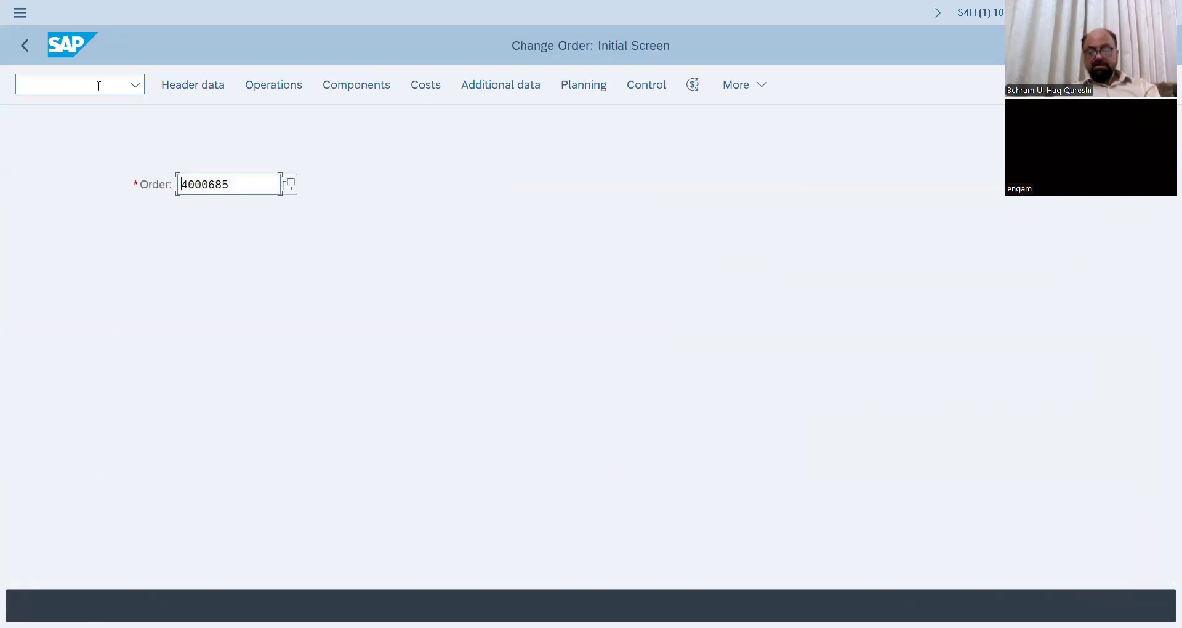
{"action": "key", "text": "Return"}
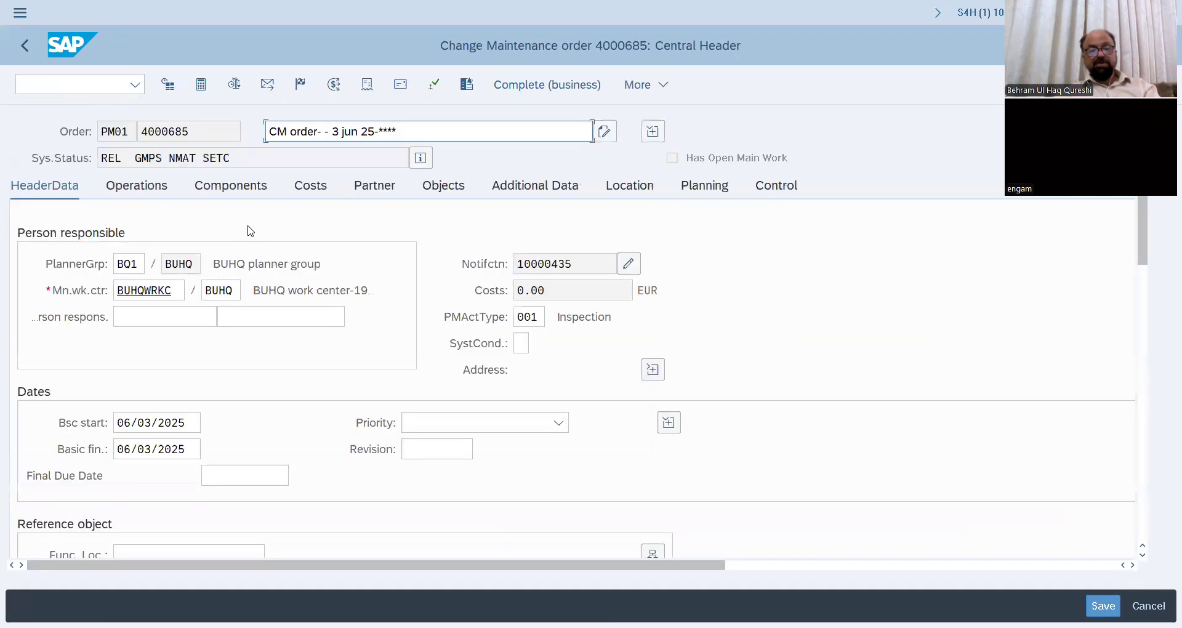
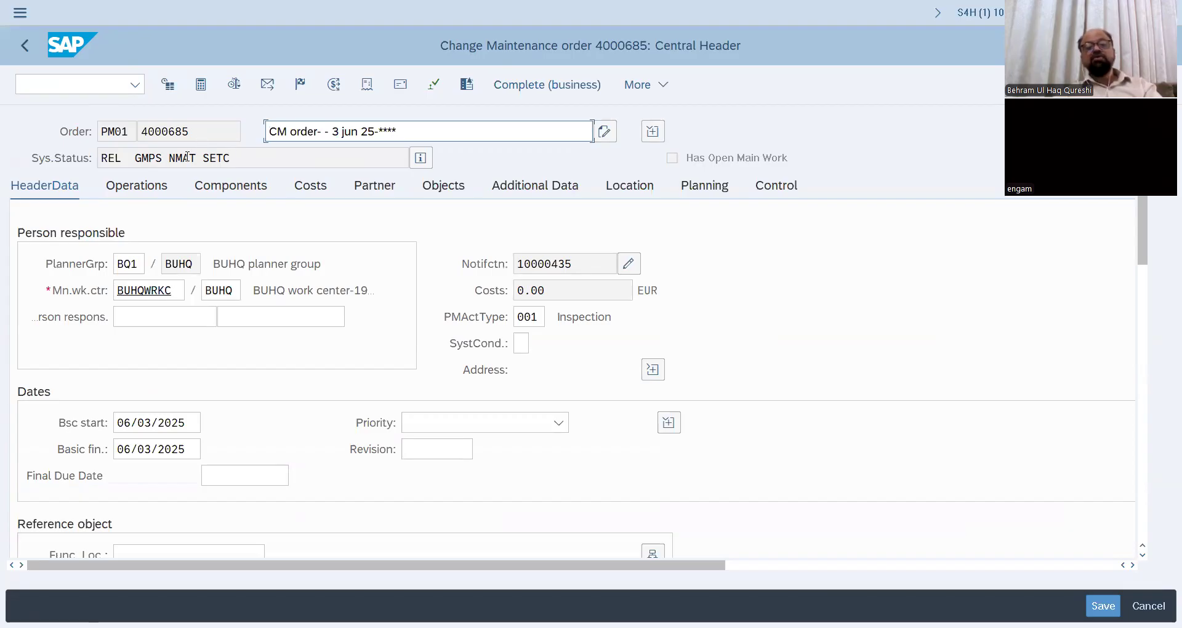
Step: Examine the maintenance order's system status details, return to the order header and save the order
{"action": "left_click", "coordinate": [421, 160]}
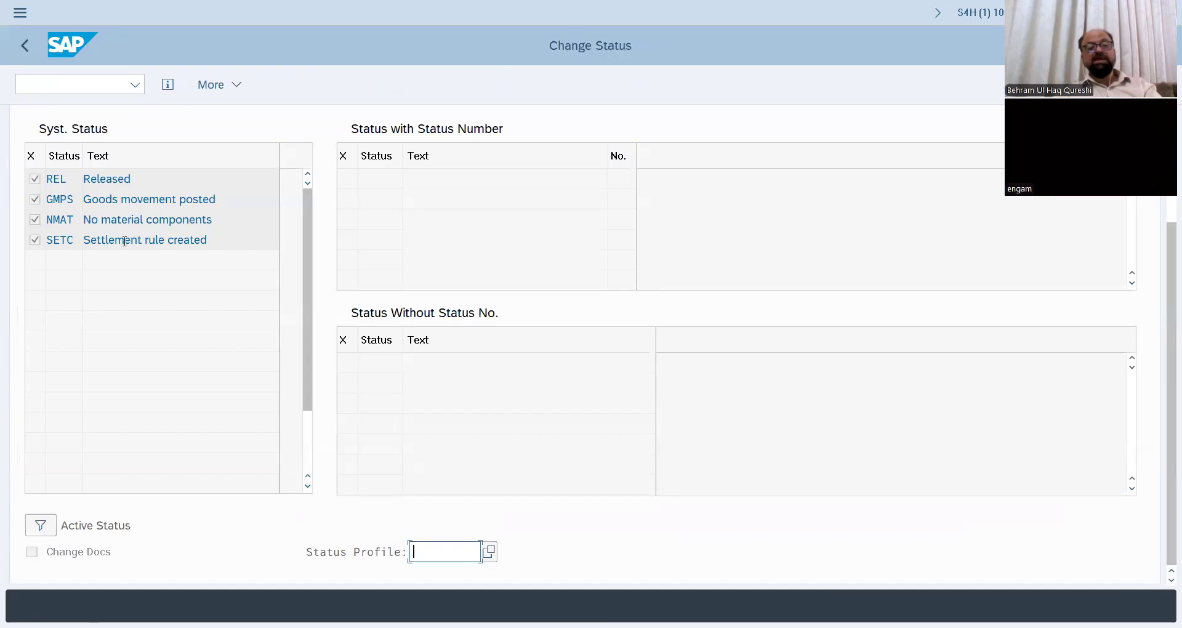
{"action": "left_click", "coordinate": [22, 47]}
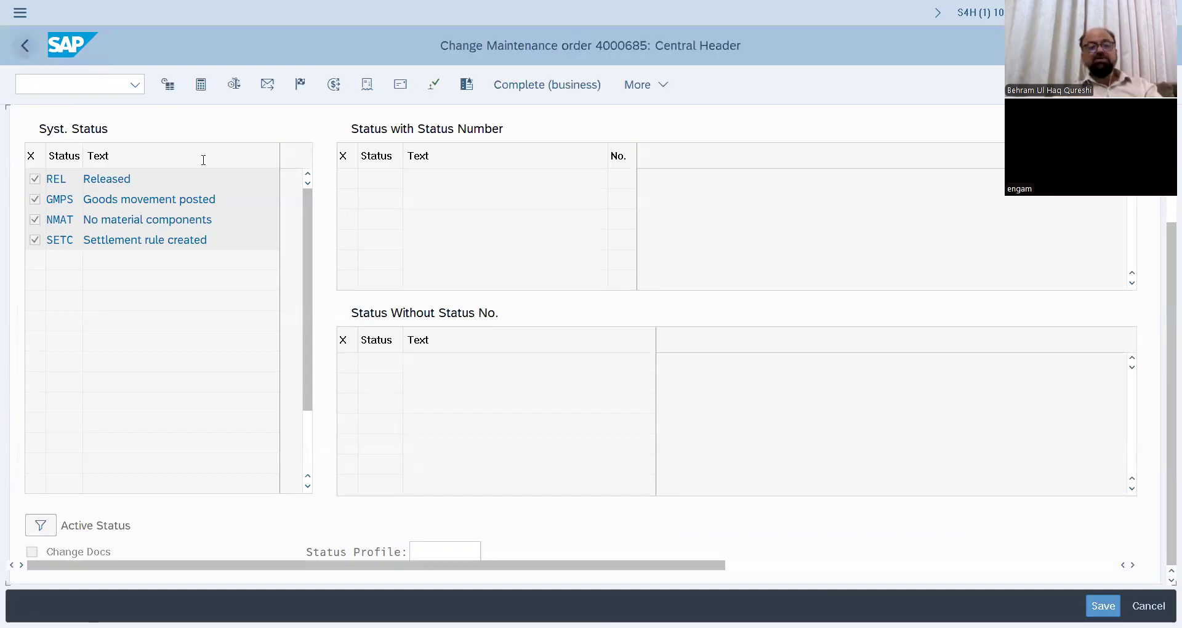
{"action": "left_click_drag", "start_coordinate": [201, 135], "coordinate": [119, 127]}
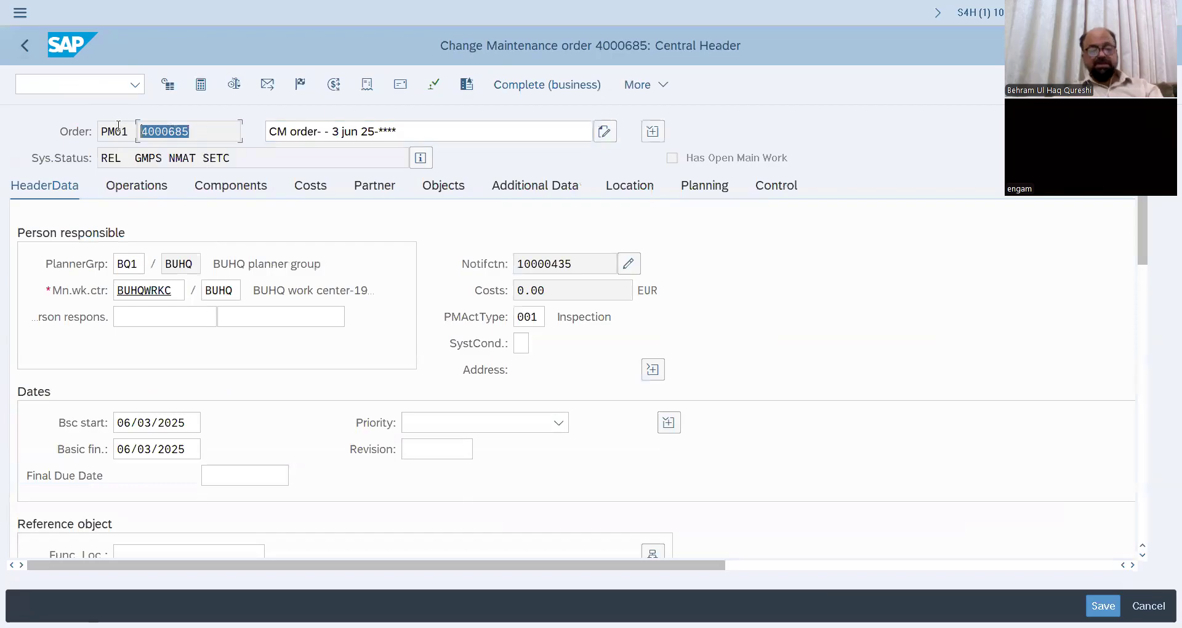
{"action": "key", "text": "ctrl+s"}
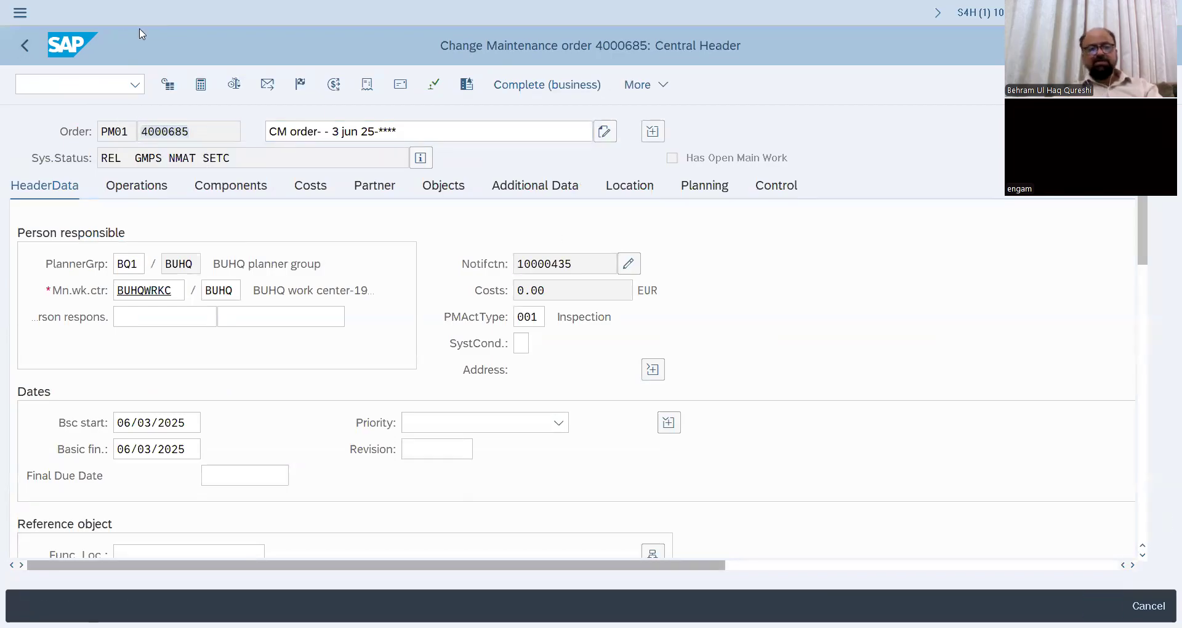
Step: Finish saving the maintenance order and open its order confirmation with transaction /niw41
{"action": "key", "text": "Return"}
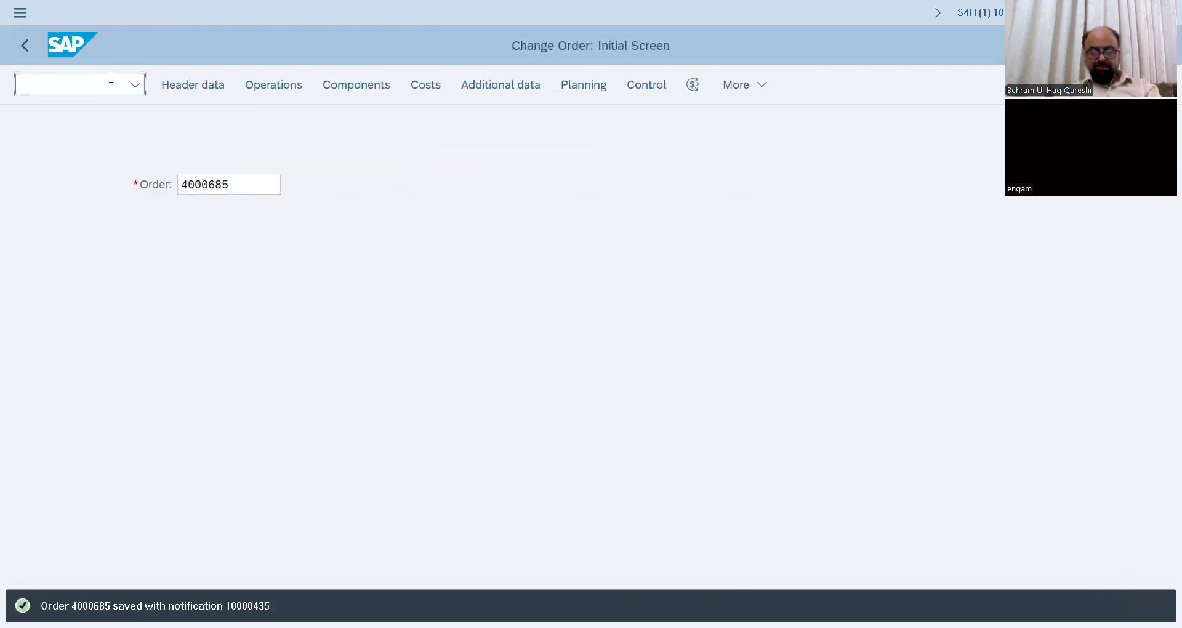
{"action": "type", "text": "/niw41"}
{"action": "key", "text": "Return"}
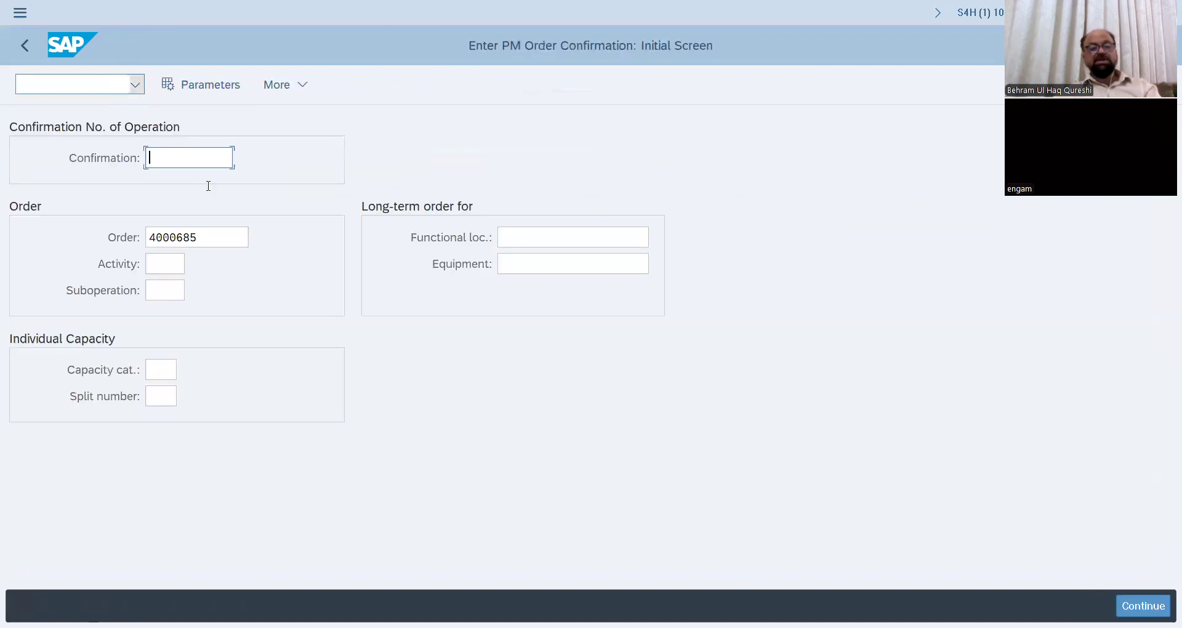
Step: Enable Final Confirmation, Clear Open Reservs., Propose Dates, Calc. performance and Confirmed Opertns in the order confirmation parameters
{"action": "left_click", "coordinate": [217, 90]}
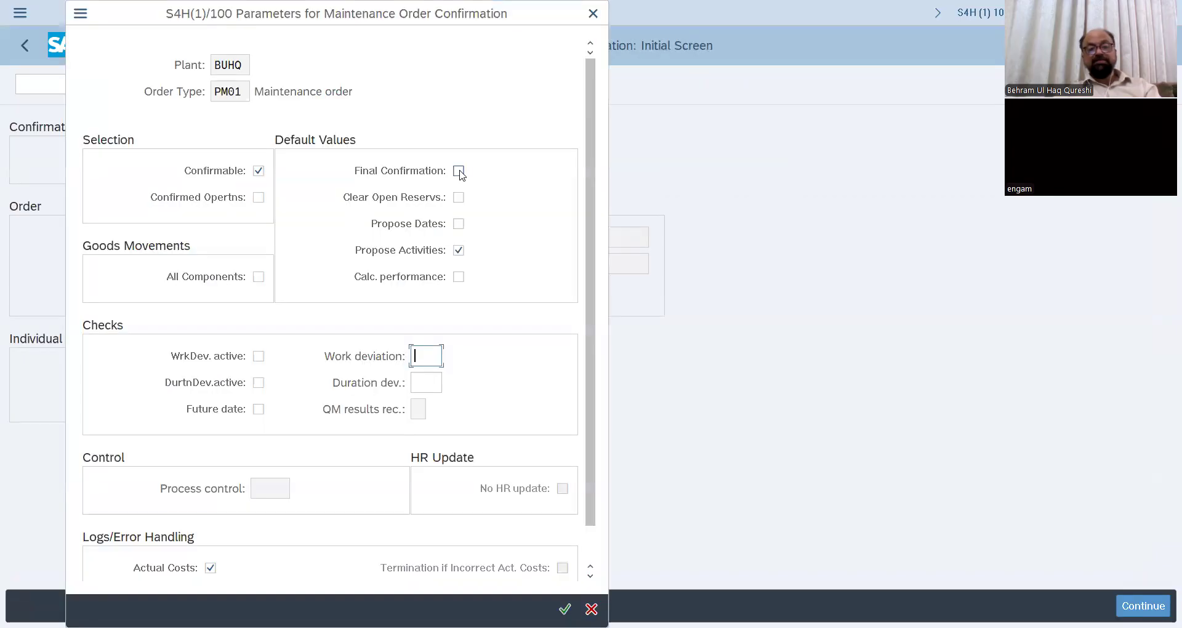
{"action": "left_click", "coordinate": [458, 171]}
{"action": "left_click", "coordinate": [458, 197]}
{"action": "left_click", "coordinate": [458, 223]}
{"action": "left_click", "coordinate": [458, 276]}
{"action": "left_click", "coordinate": [258, 197]}
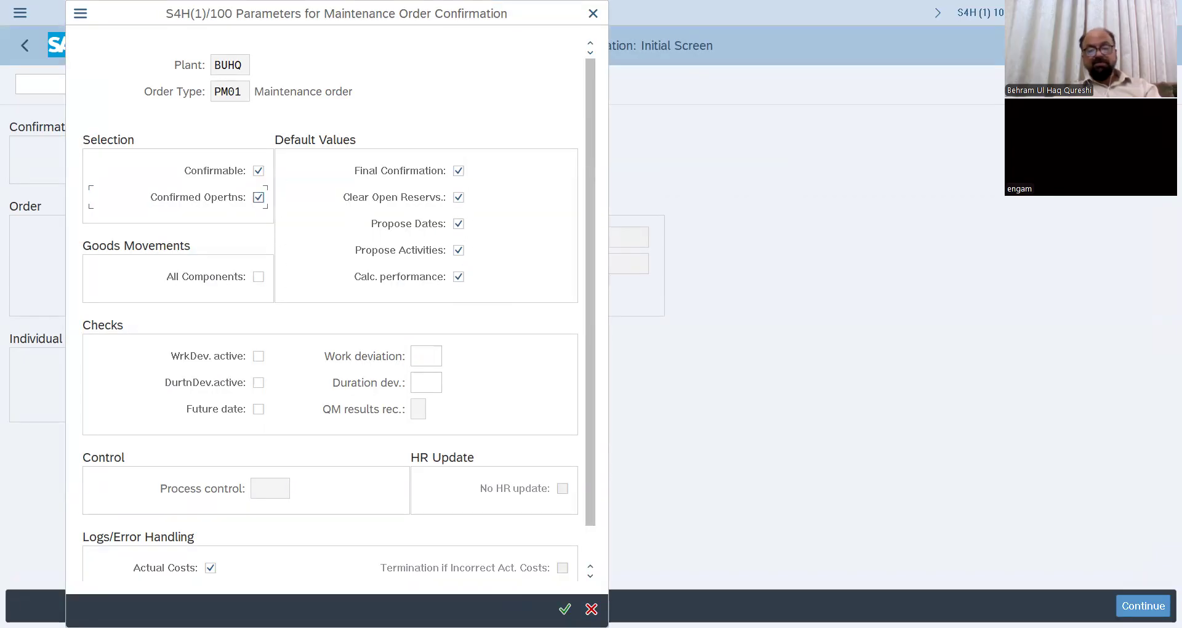
{"action": "left_click", "coordinate": [565, 609]}
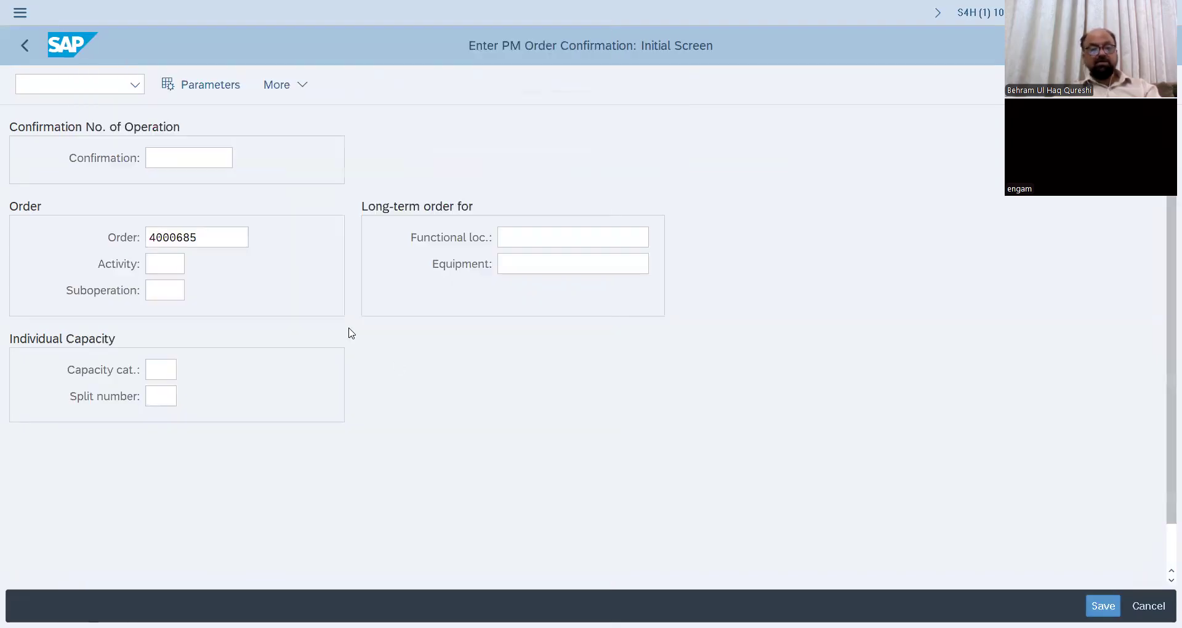
Step: Set the confirmation's work start time to 19:00:00 and work finish time to 19:20:00, and save the confirmation
{"action": "key", "text": "Return"}
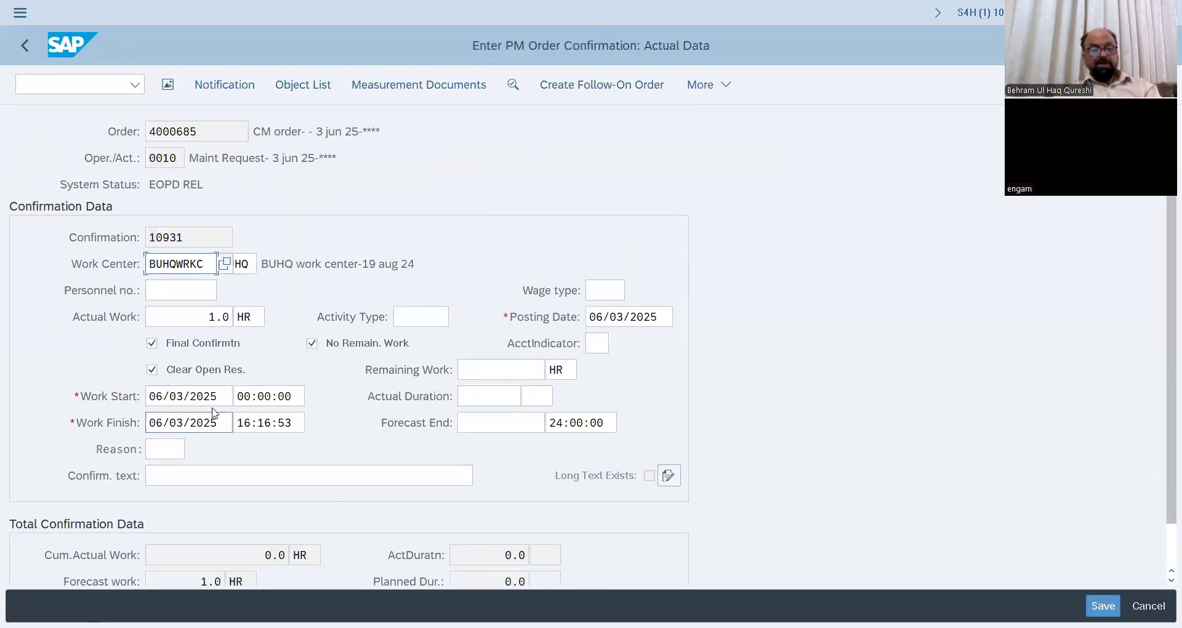
{"action": "double_click", "coordinate": [294, 395]}
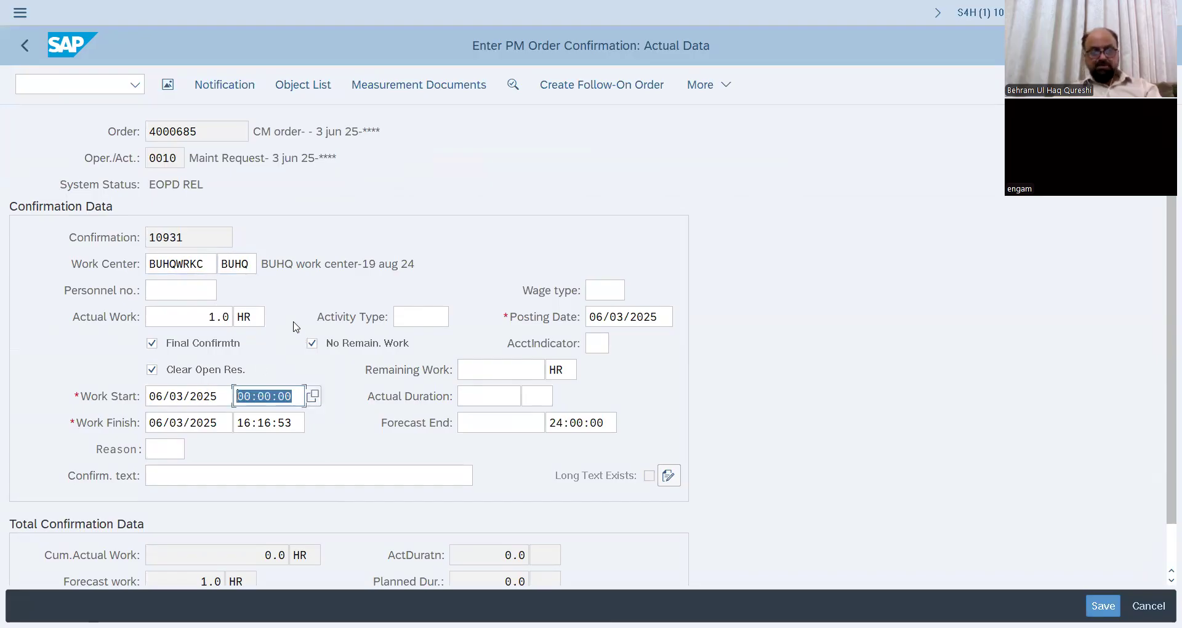
{"action": "key", "text": "BackSpace"}
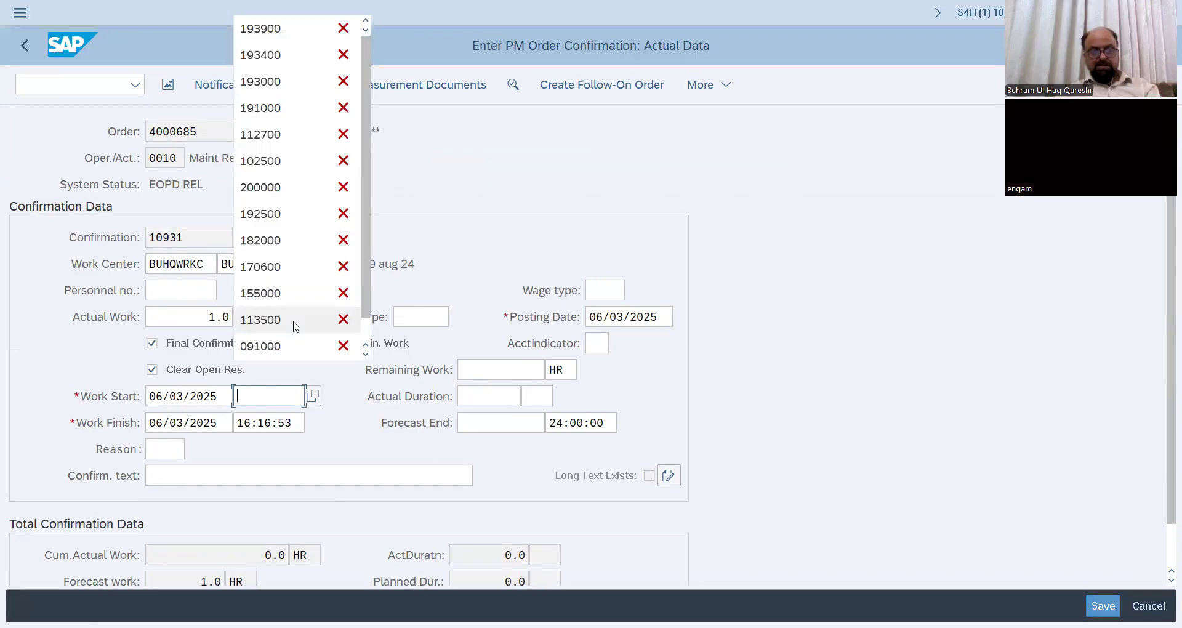
{"action": "type", "text": "1"}
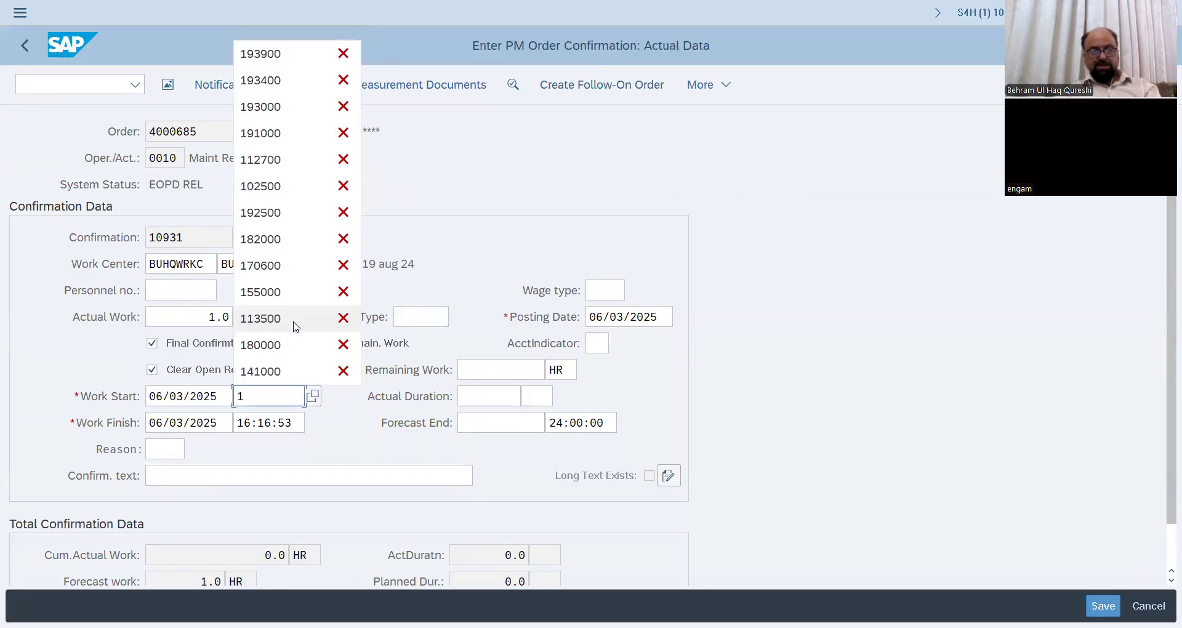
{"action": "type", "text": "90000"}
{"action": "left_click", "coordinate": [293, 421]}
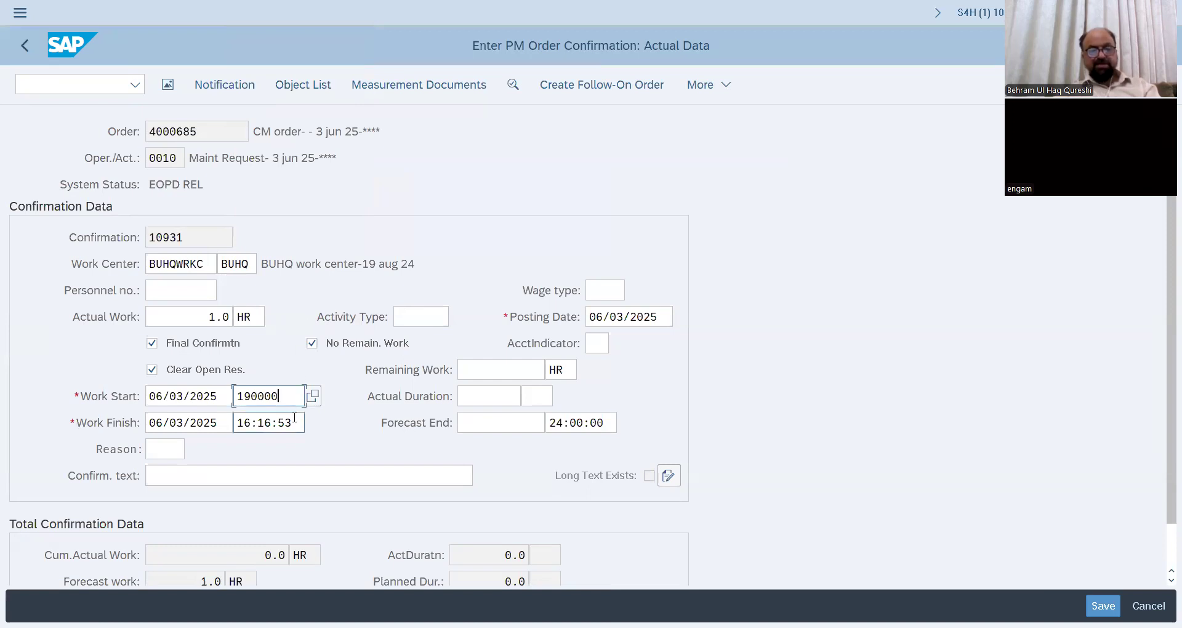
{"action": "left_click_drag", "start_coordinate": [293, 422], "coordinate": [217, 424]}
{"action": "type", "text": "19:20:00"}
{"action": "key", "text": "Return"}
{"action": "key", "text": "ctrl+s"}
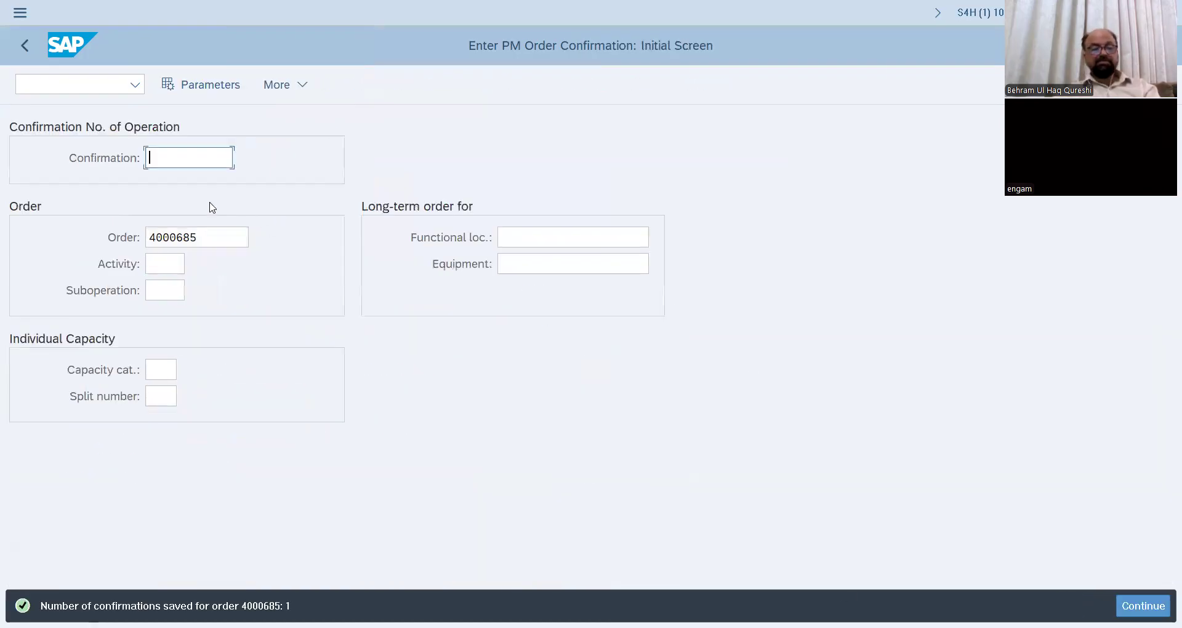
Step: Reopen the maintenance order with transaction /niw32, examine its system status details and leave the order with saving
{"action": "left_click", "coordinate": [101, 84]}
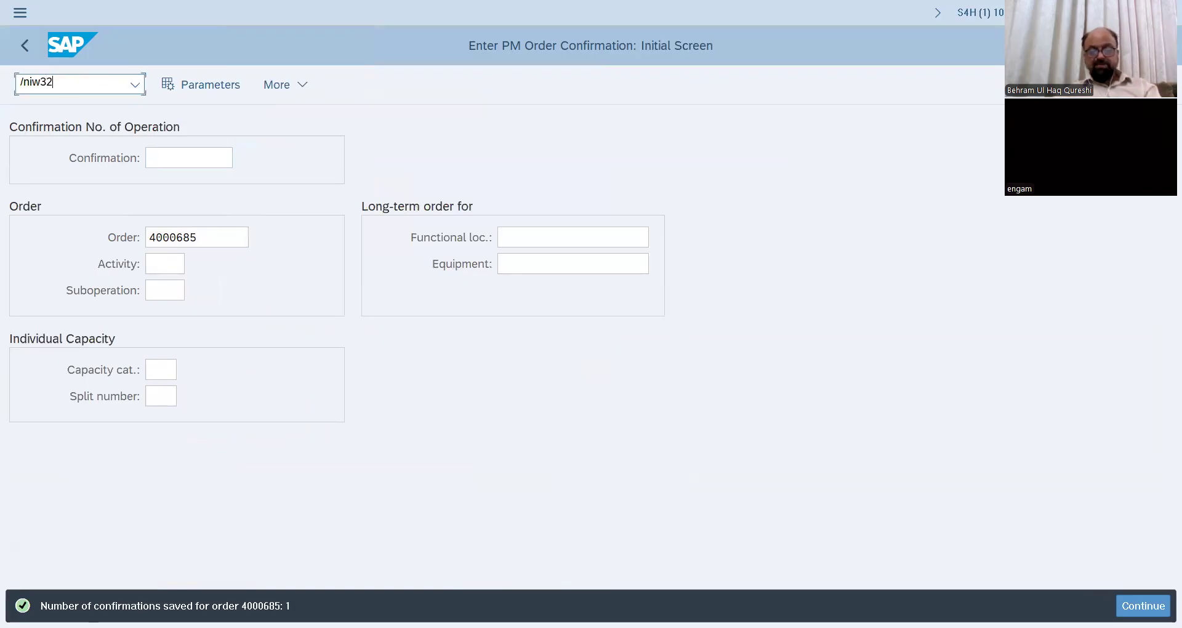
{"action": "key", "text": "Return"}
{"action": "key", "text": "Return"}
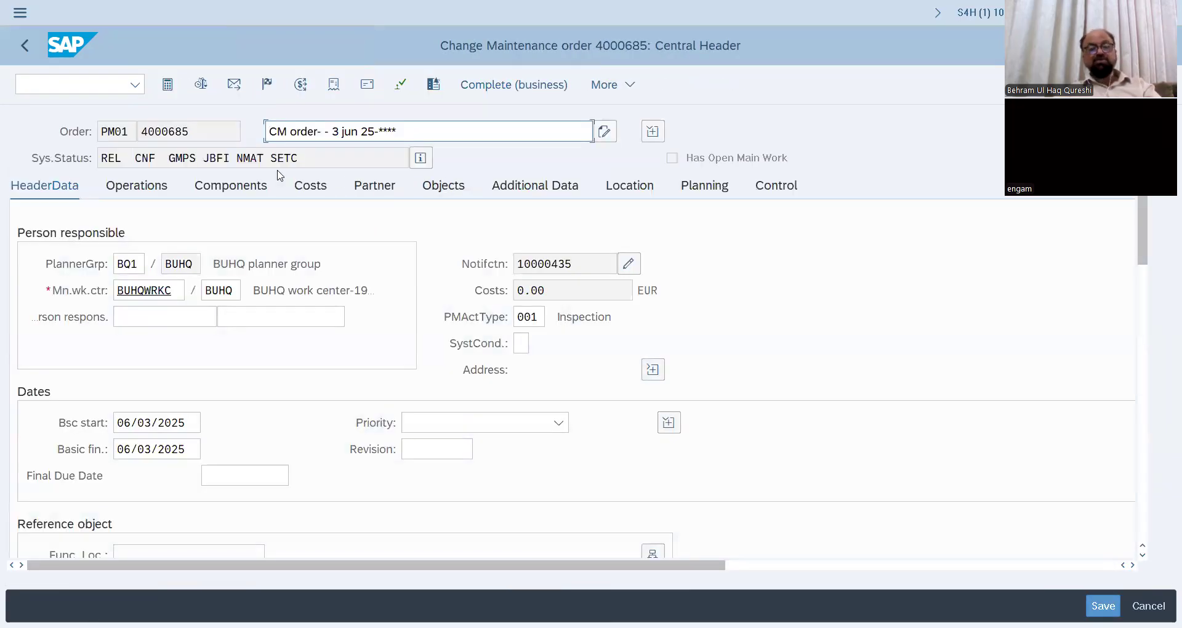
{"action": "left_click", "coordinate": [426, 162]}
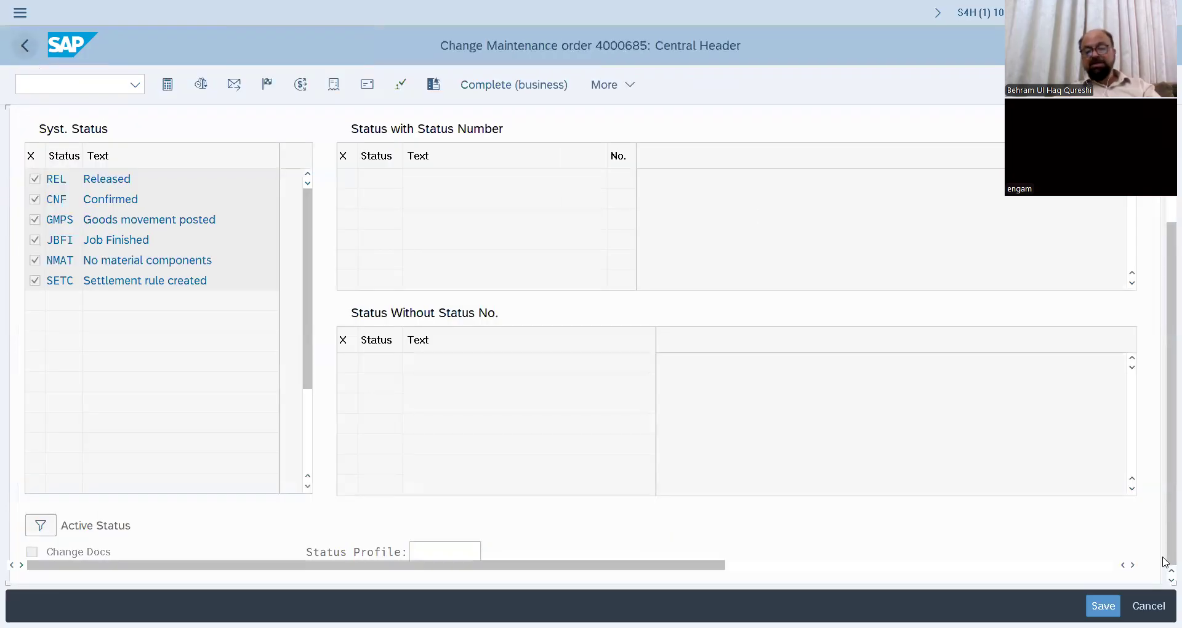
{"action": "left_click", "coordinate": [1149, 606]}
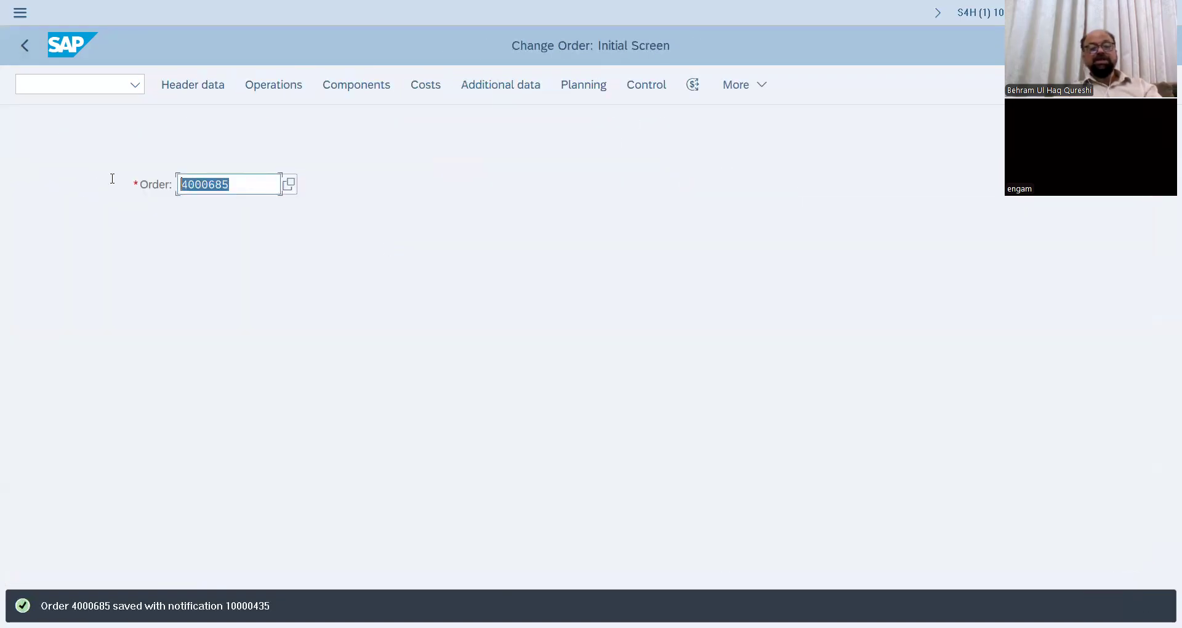
Step: Open the actual settlement for the order with transaction /nko88
{"action": "left_click", "coordinate": [87, 81]}
{"action": "left_click", "coordinate": [85, 80]}
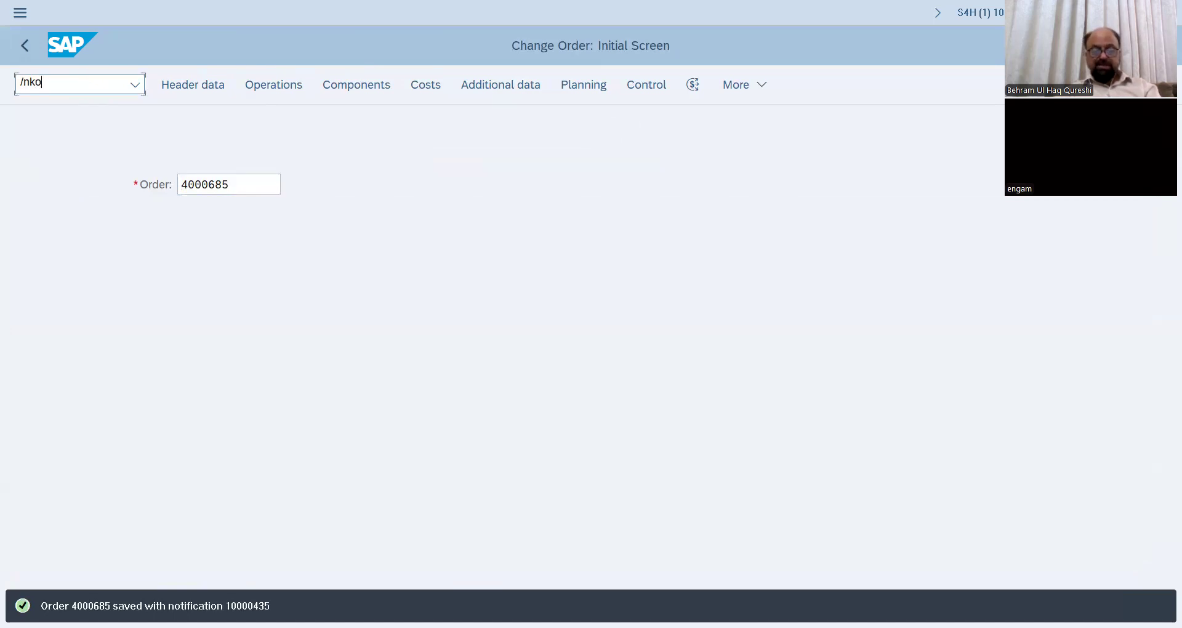
{"action": "key", "text": "Return"}
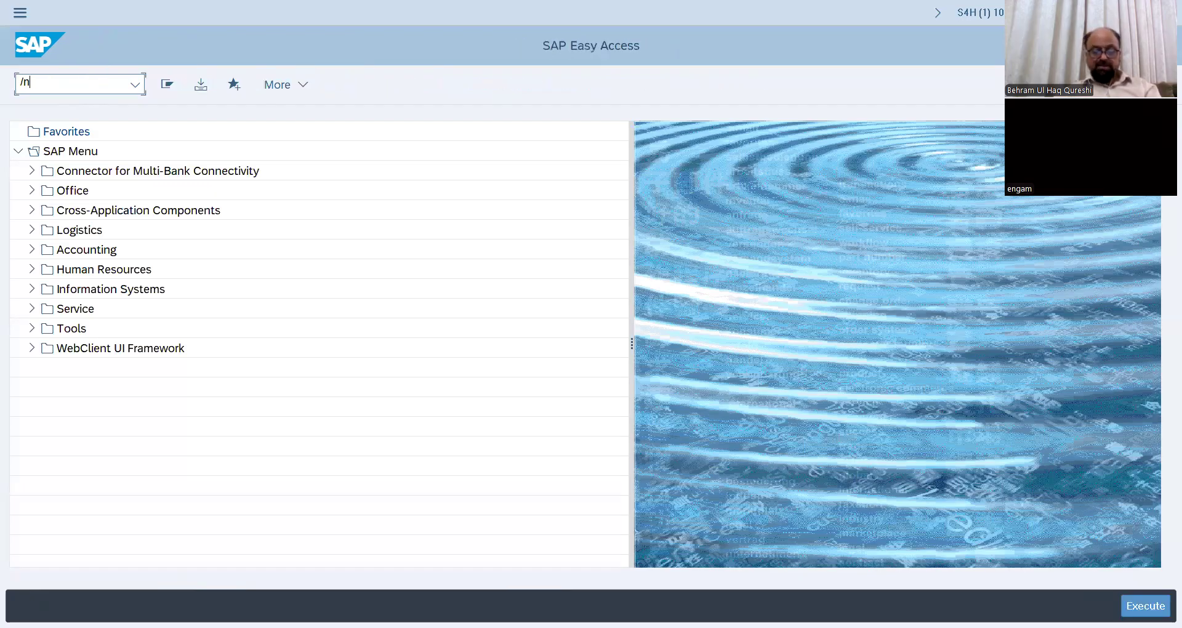
{"action": "type", "text": "/nko88"}
{"action": "key", "text": "Return"}
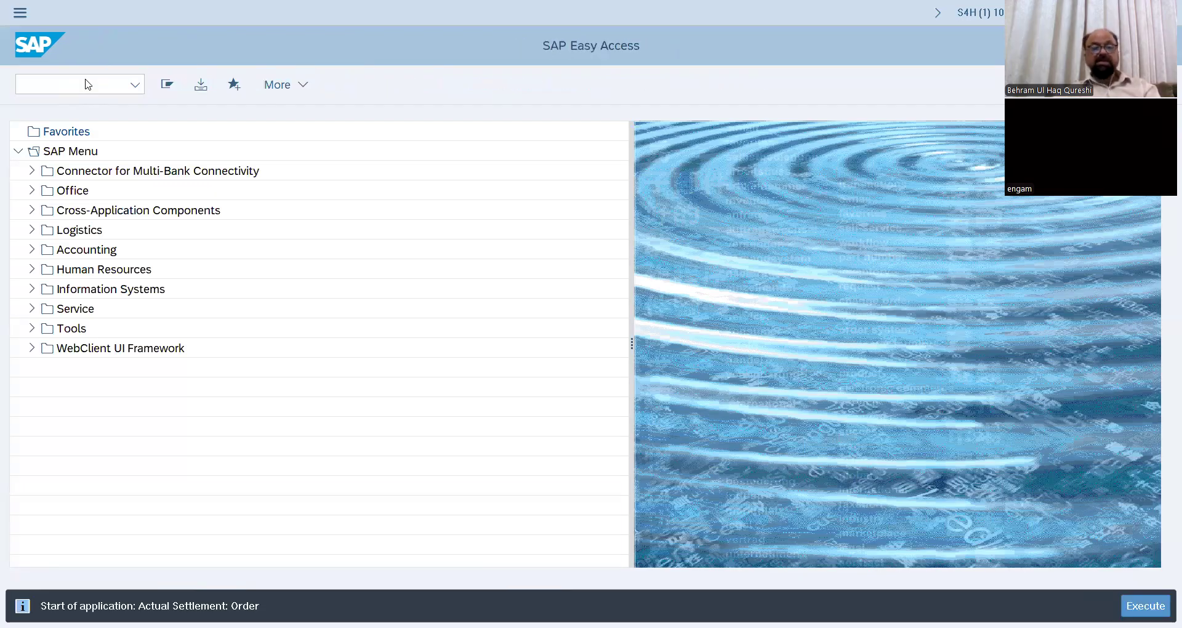
Step: Set the settlement period to 05, execute a test run of the settlement and return to its selection screen
{"action": "left_click", "coordinate": [208, 292]}
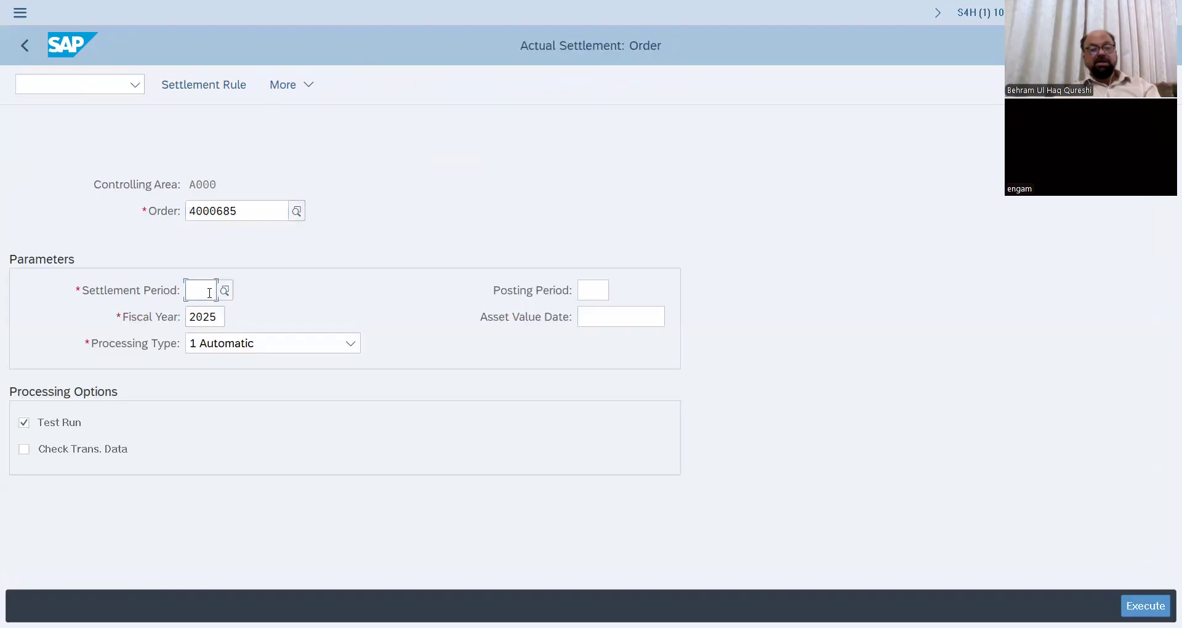
{"action": "type", "text": "05"}
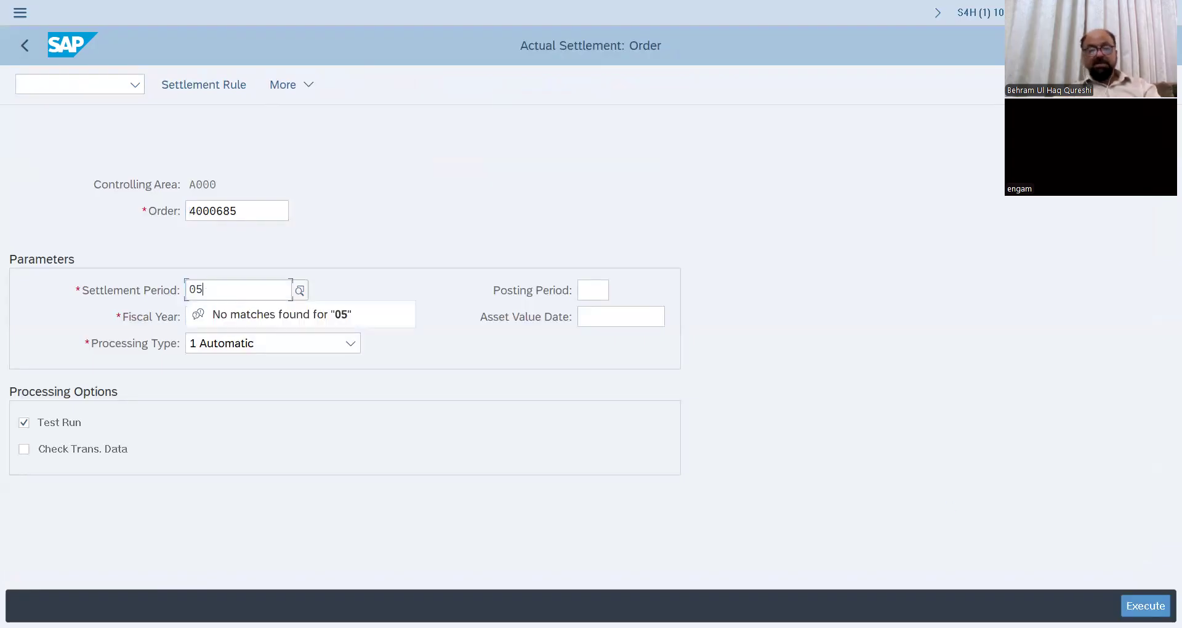
{"action": "key", "text": "F8"}
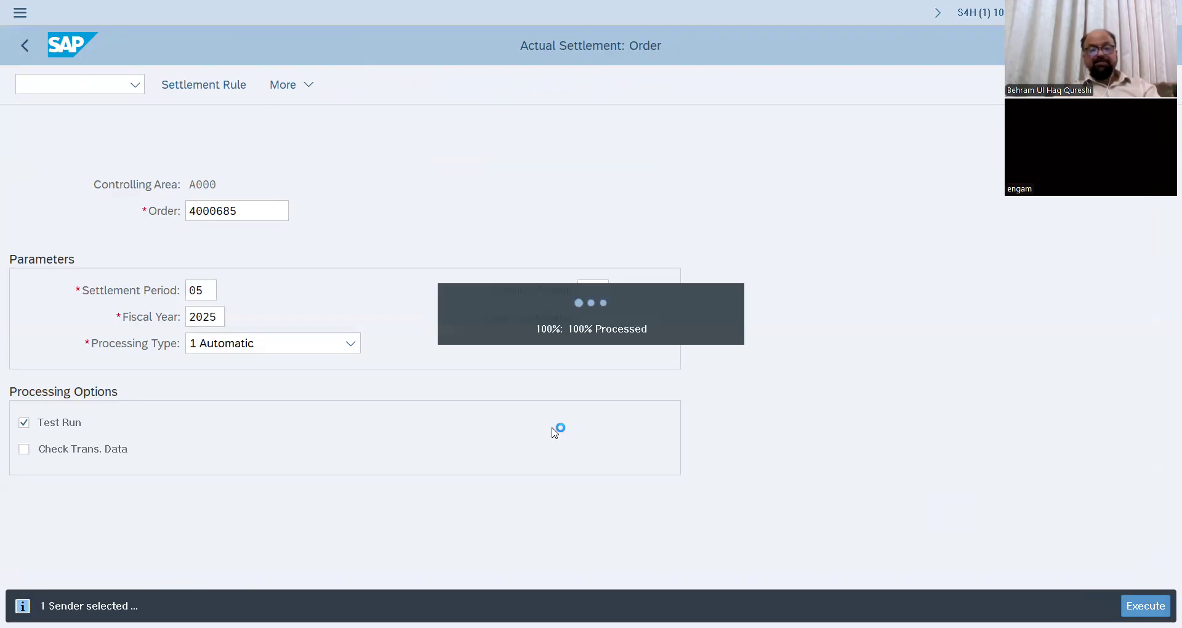
{"action": "left_click", "coordinate": [25, 47]}
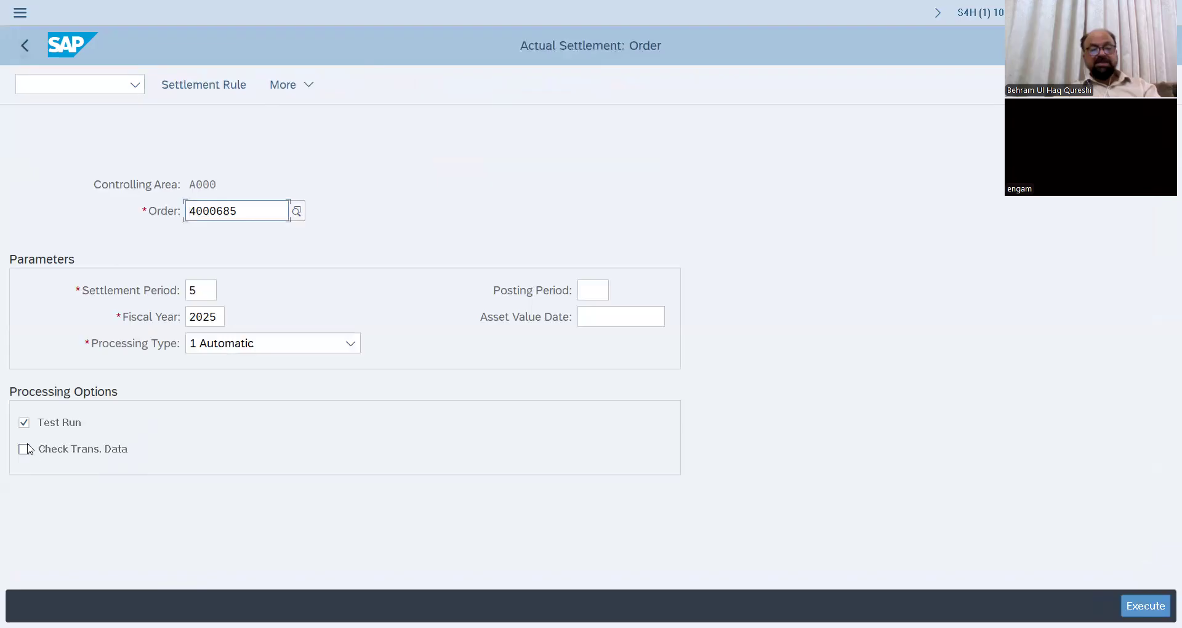
Step: Disable Test Run, enable Check Trans. Data and execute the order's actual settlement
{"action": "left_click", "coordinate": [24, 422]}
{"action": "left_click", "coordinate": [24, 449]}
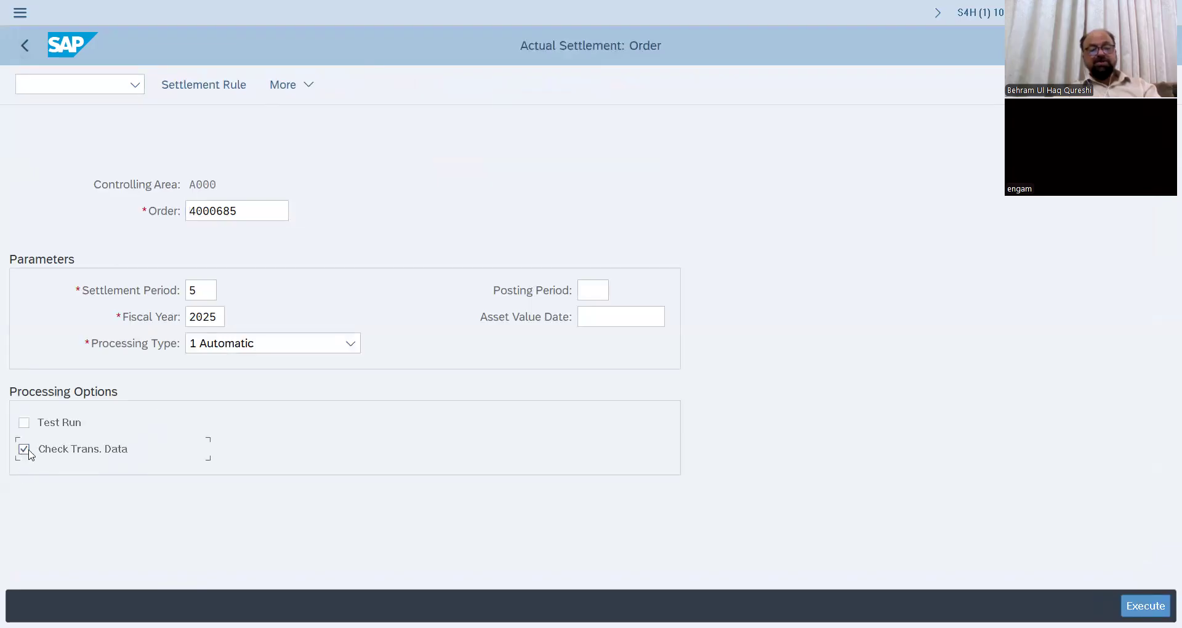
{"action": "left_click", "coordinate": [1146, 606]}
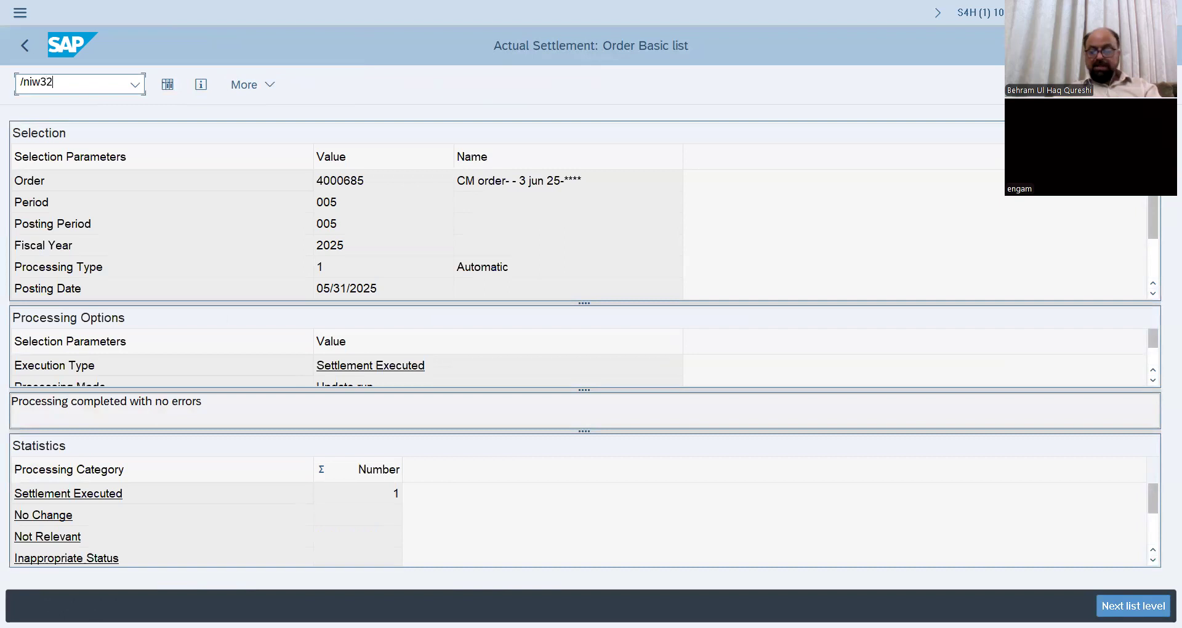
Step: Open the settled maintenance order for changing with transaction /niw32 and check its system status
{"action": "key", "text": "Return"}
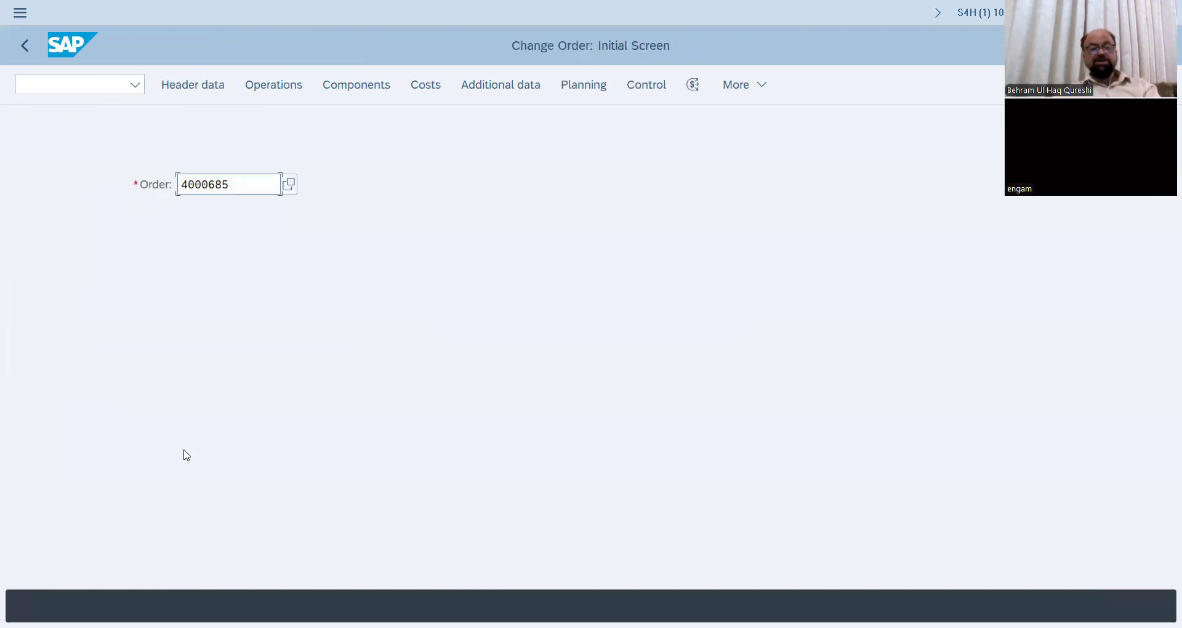
{"action": "key", "text": "Return"}
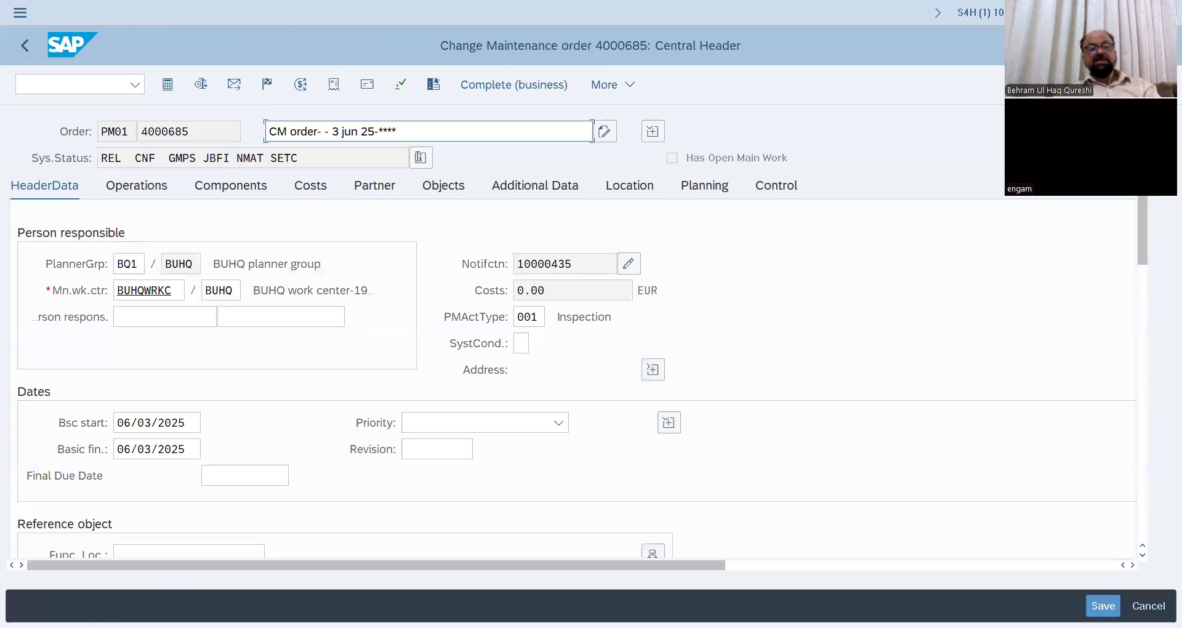
{"action": "left_click", "coordinate": [421, 158]}
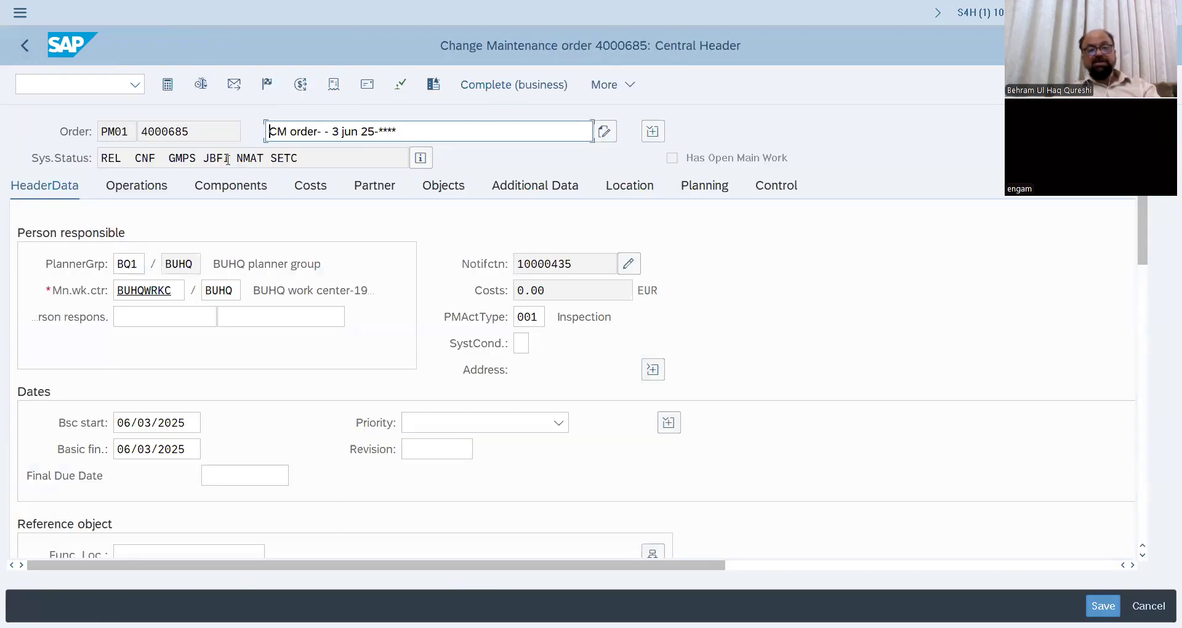
{"action": "left_click", "coordinate": [637, 90]}
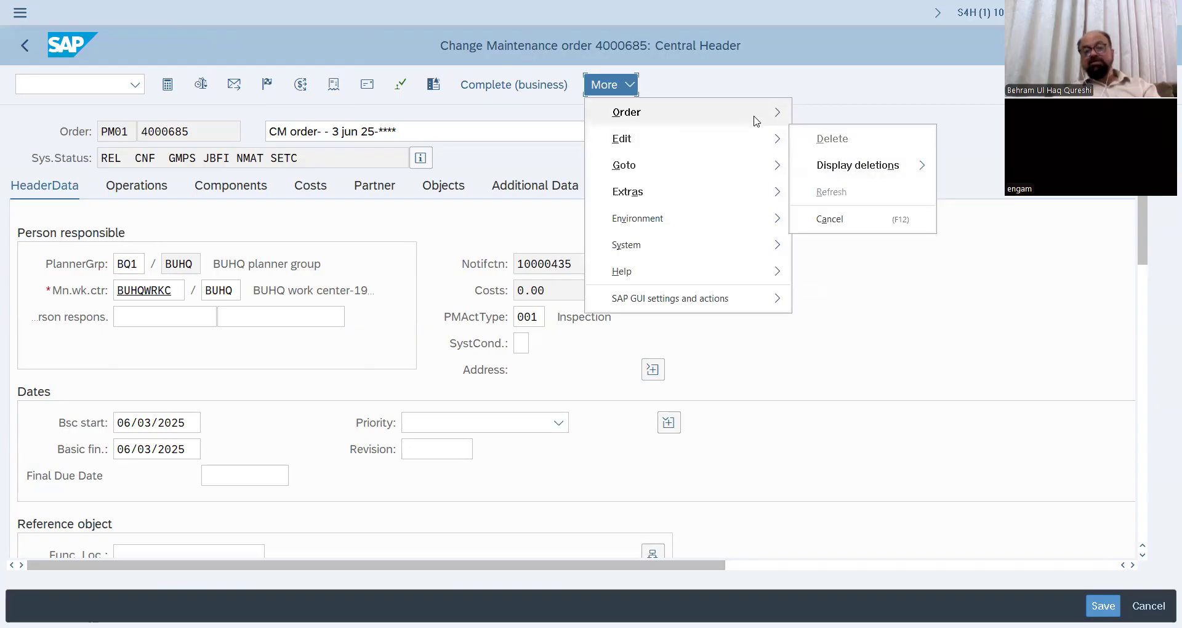
{"action": "mouse_move", "coordinate": [756, 121]}
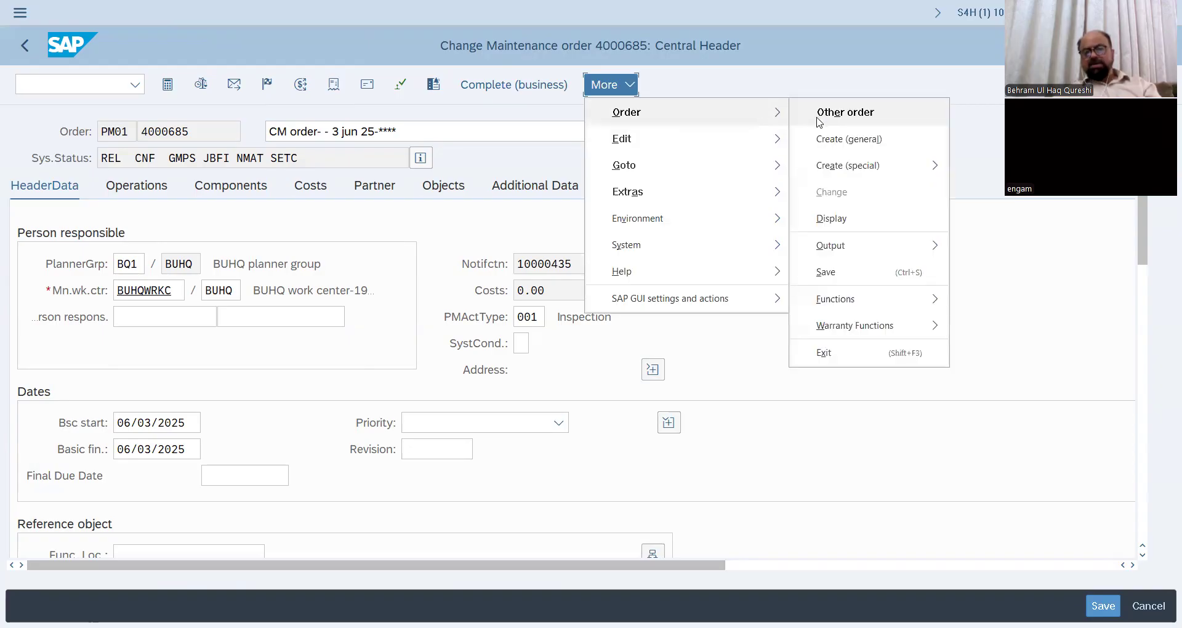
{"action": "mouse_move", "coordinate": [774, 164]}
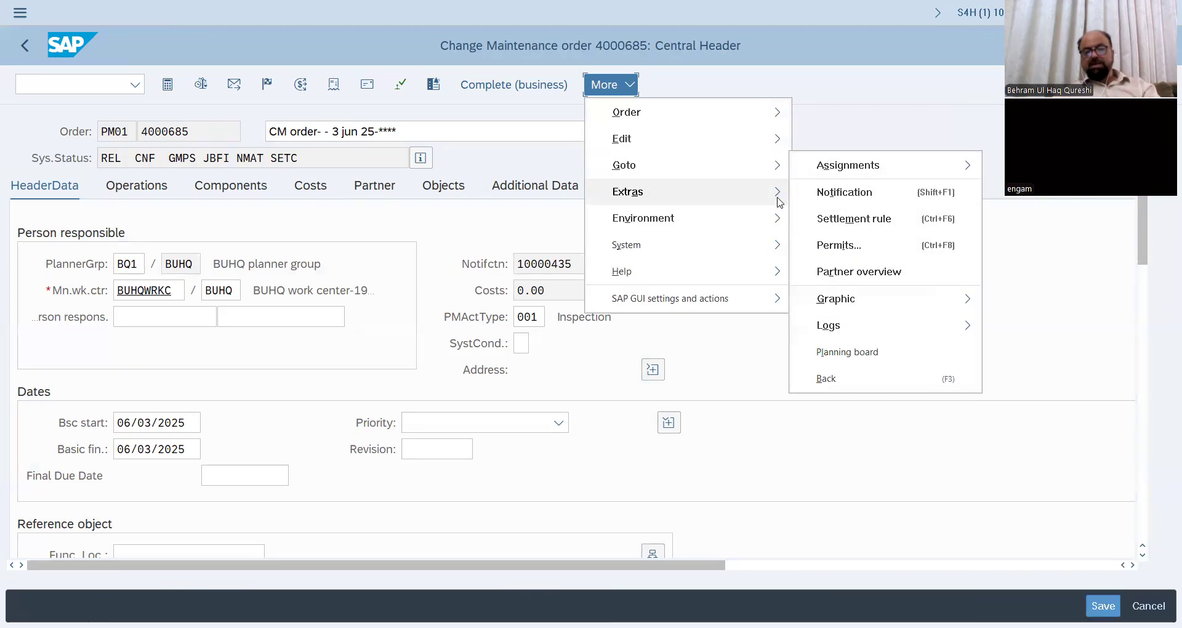
{"action": "mouse_move", "coordinate": [779, 202]}
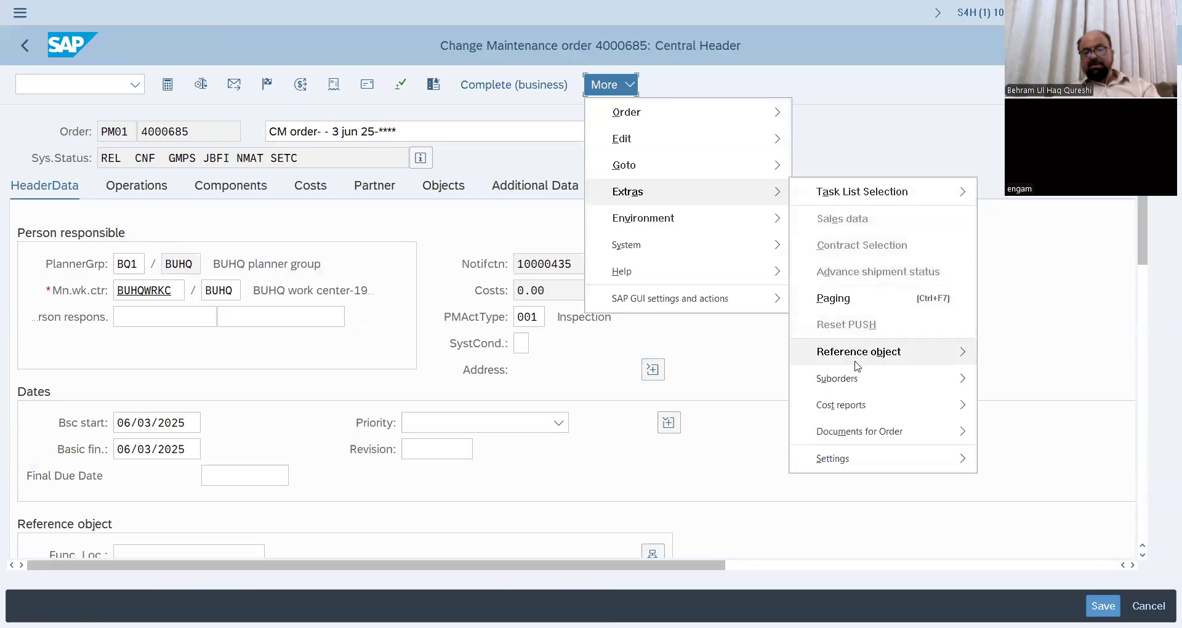
{"action": "mouse_move", "coordinate": [862, 438]}
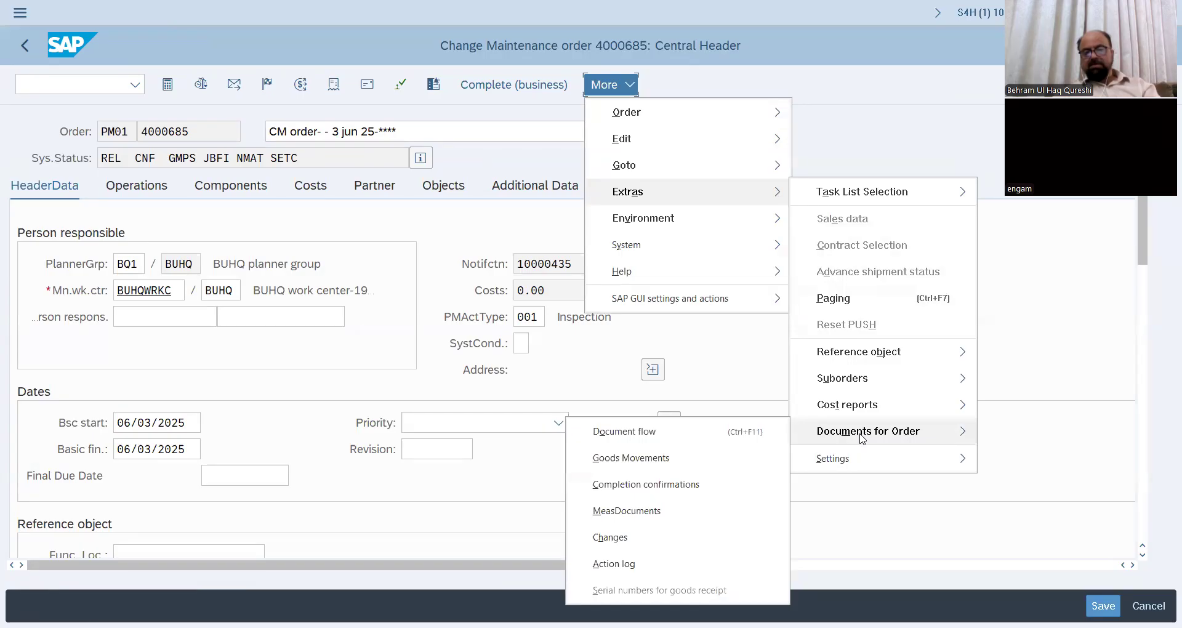
{"action": "left_click", "coordinate": [830, 112]}
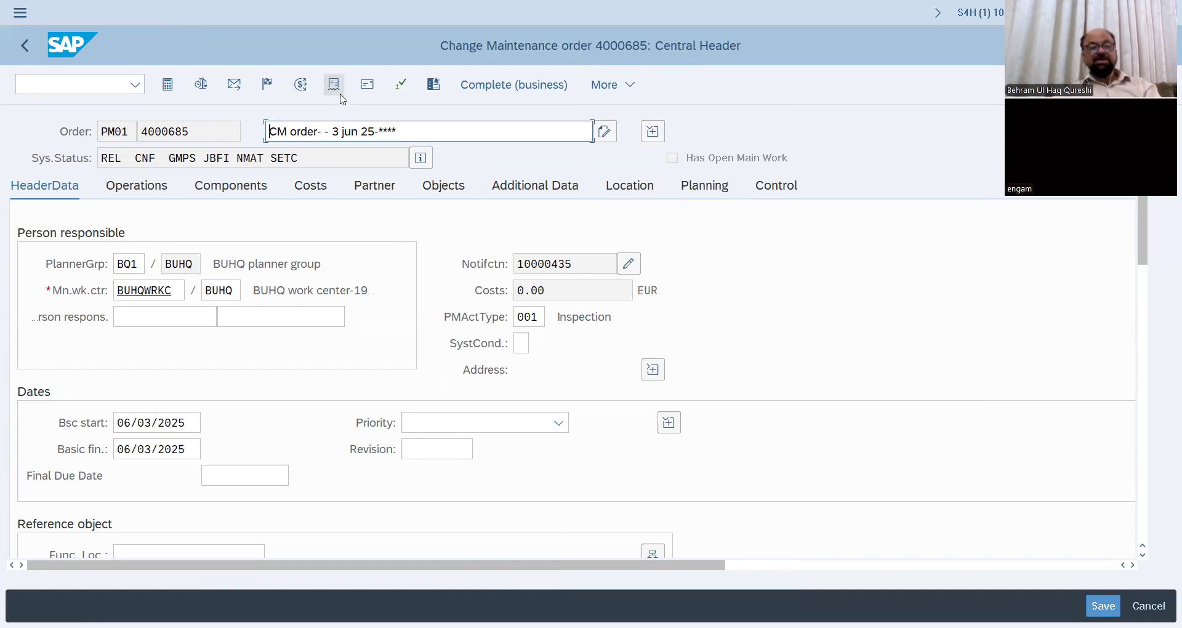
Step: Start the order's technical completion, set the malfunction start time to 190000 and clear the malfunction end time
{"action": "left_click", "coordinate": [272, 88]}
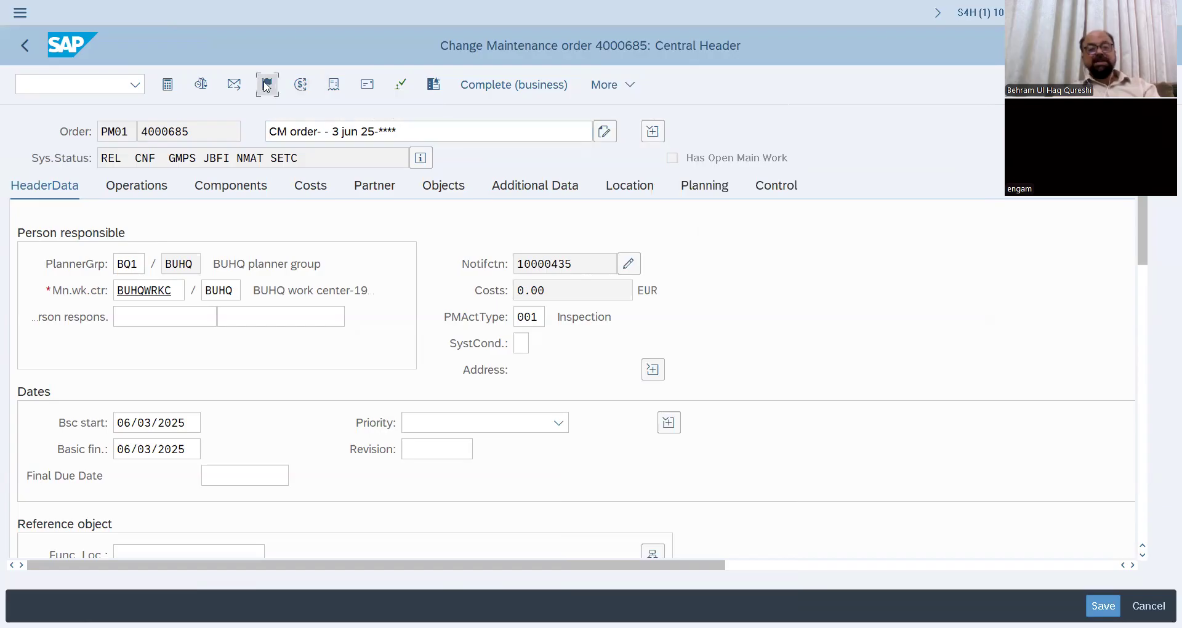
{"action": "left_click", "coordinate": [288, 314]}
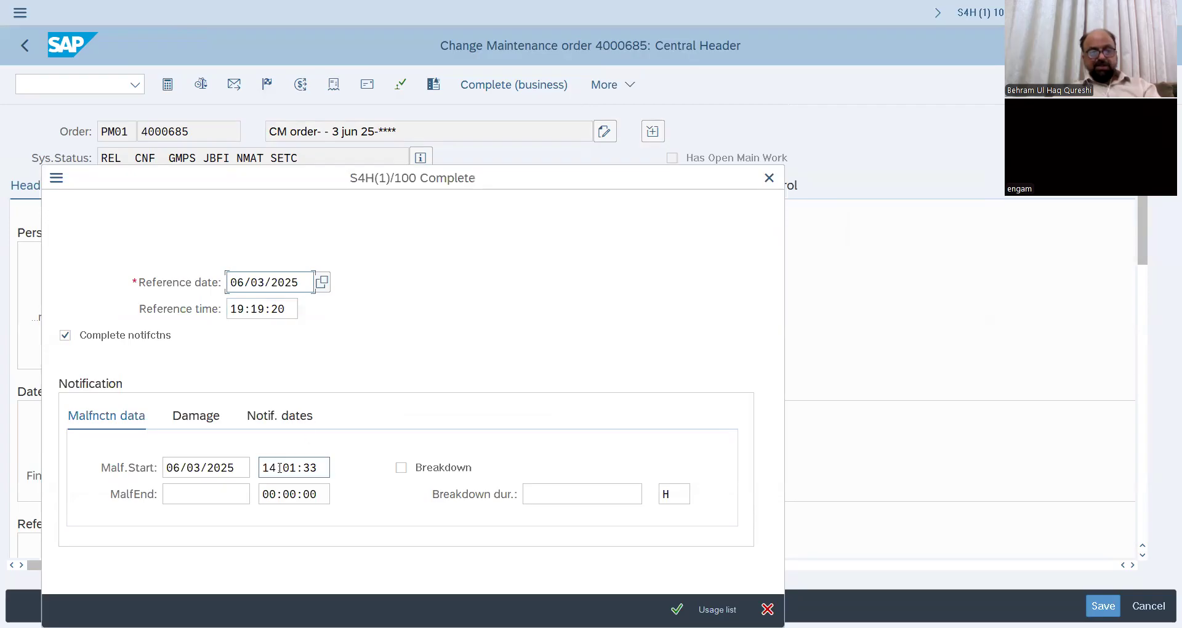
{"action": "left_click_drag", "start_coordinate": [320, 469], "coordinate": [264, 470]}
{"action": "type", "text": "19000"}
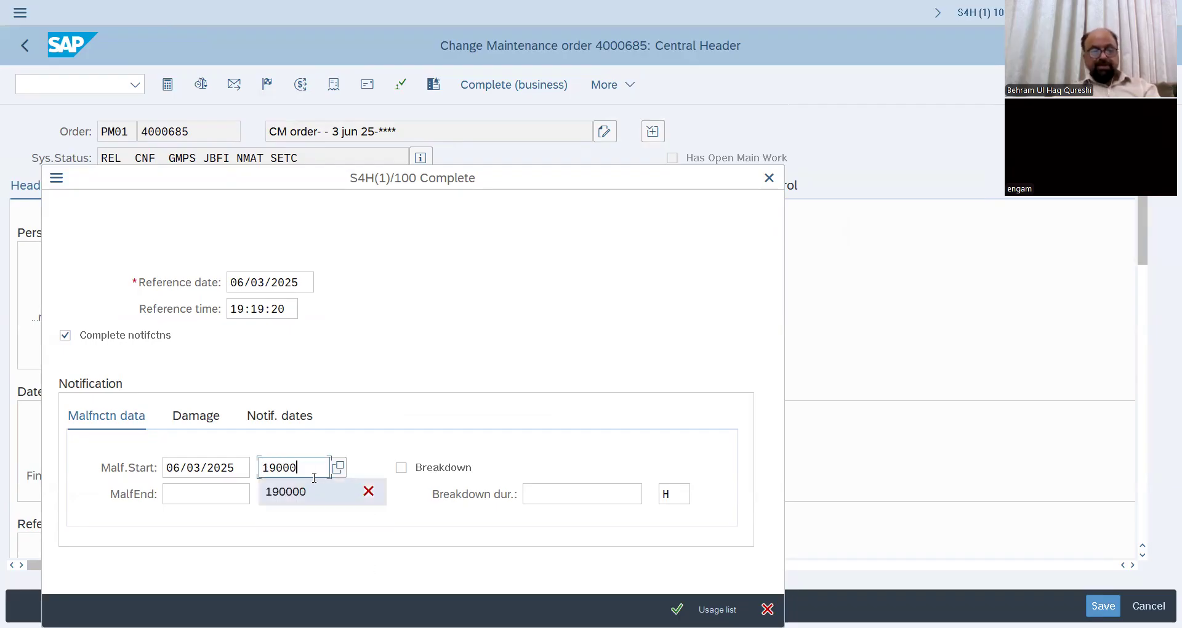
{"action": "left_click", "coordinate": [315, 491]}
{"action": "left_click", "coordinate": [320, 494]}
{"action": "key", "text": "BackSpace"}
{"action": "key", "text": "BackSpace"}
{"action": "key", "text": "BackSpace"}
{"action": "key", "text": "BackSpace"}
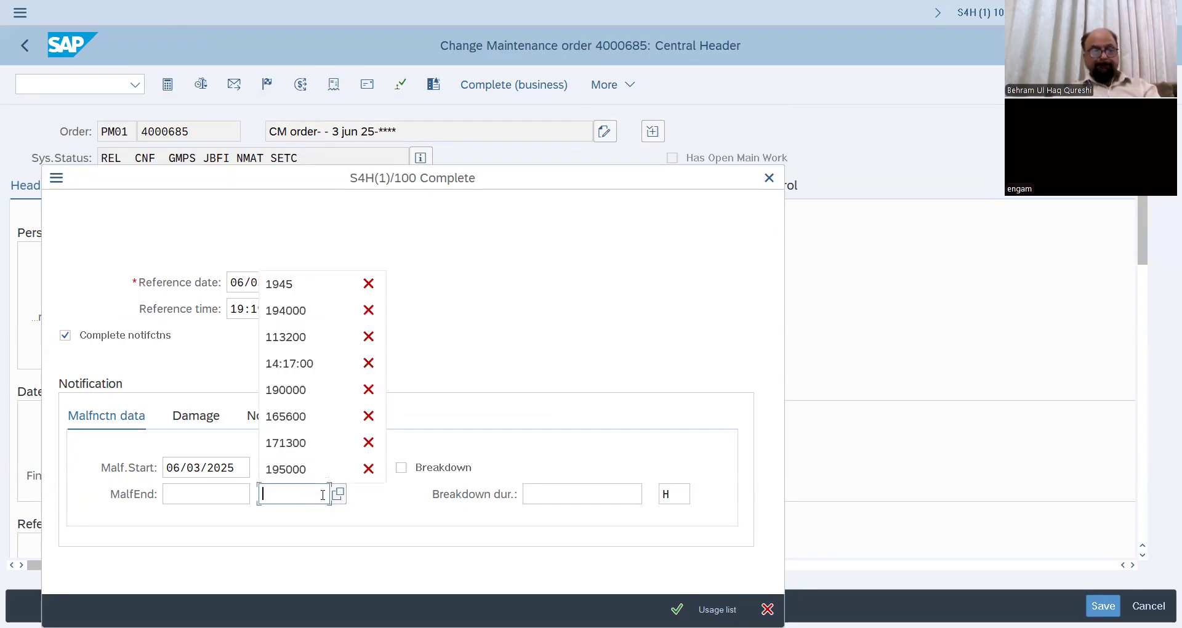
Step: Disable Complete notifctns and enter 1922000 as the reference time of the completion
{"action": "left_click", "coordinate": [237, 339]}
{"action": "left_click", "coordinate": [290, 316]}
{"action": "left_click", "coordinate": [293, 309]}
{"action": "key", "text": "BackSpace"}
{"action": "key", "text": "BackSpace"}
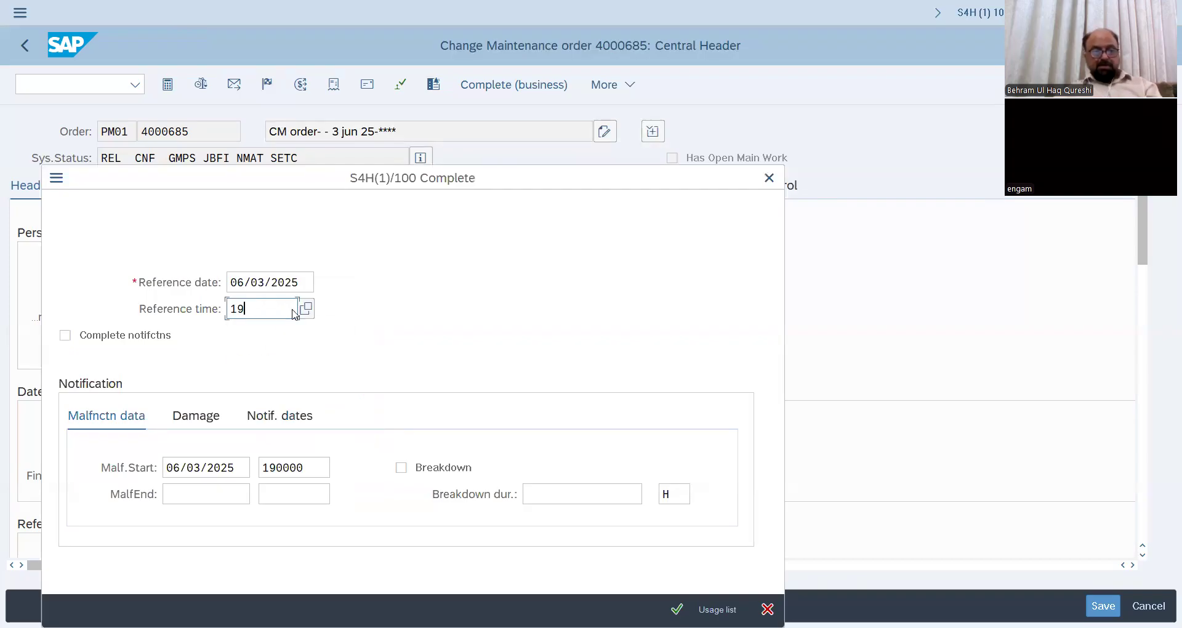
{"action": "key", "text": "BackSpace"}
{"action": "key", "text": "BackSpace"}
{"action": "type", "text": "19"}
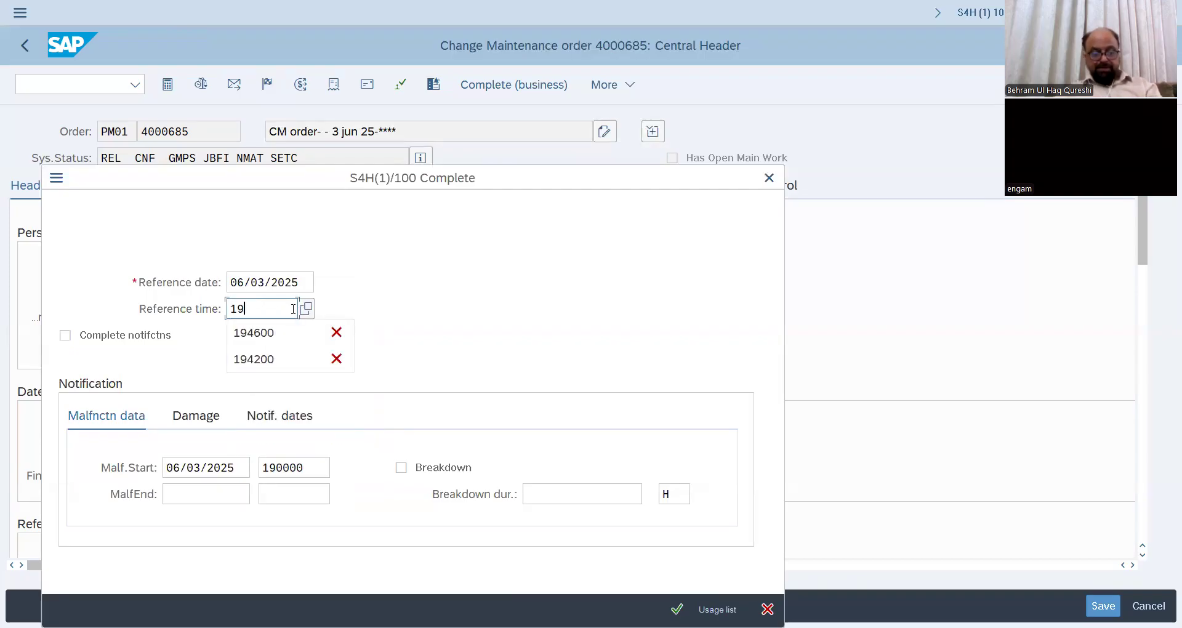
{"action": "type", "text": "22000"}
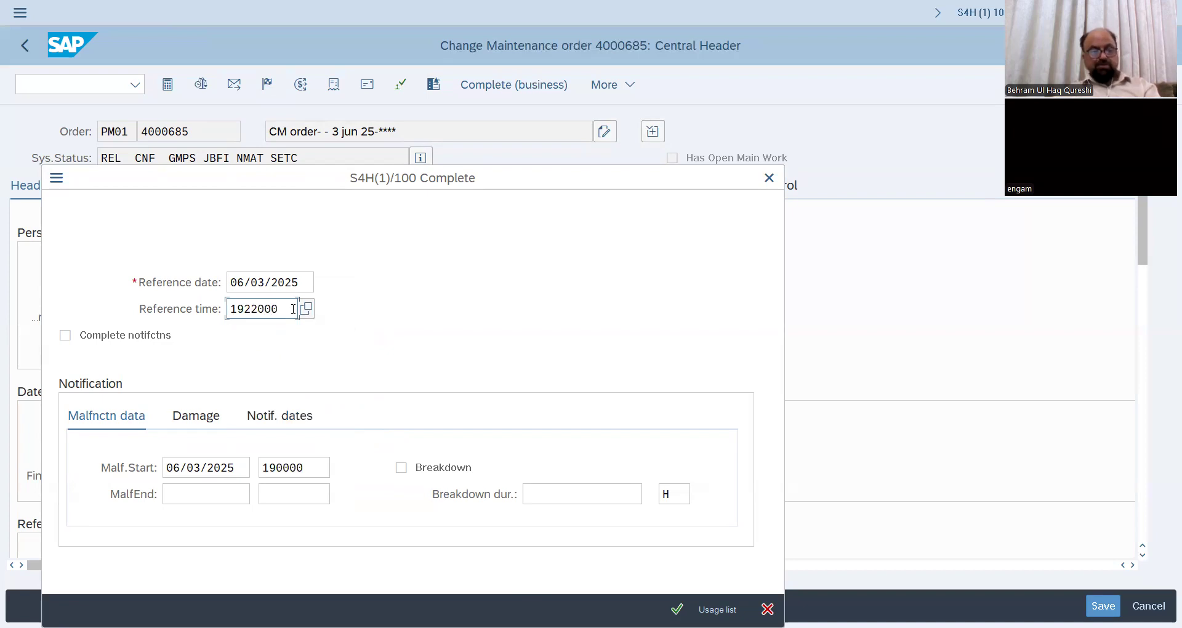
Step: Set the malfunction end to 06/03/2025 at 192000, reusing the malfunction start date
{"action": "left_click_drag", "start_coordinate": [246, 469], "coordinate": [166, 467]}
{"action": "key", "text": "ctrl+c"}
{"action": "left_click", "coordinate": [218, 488]}
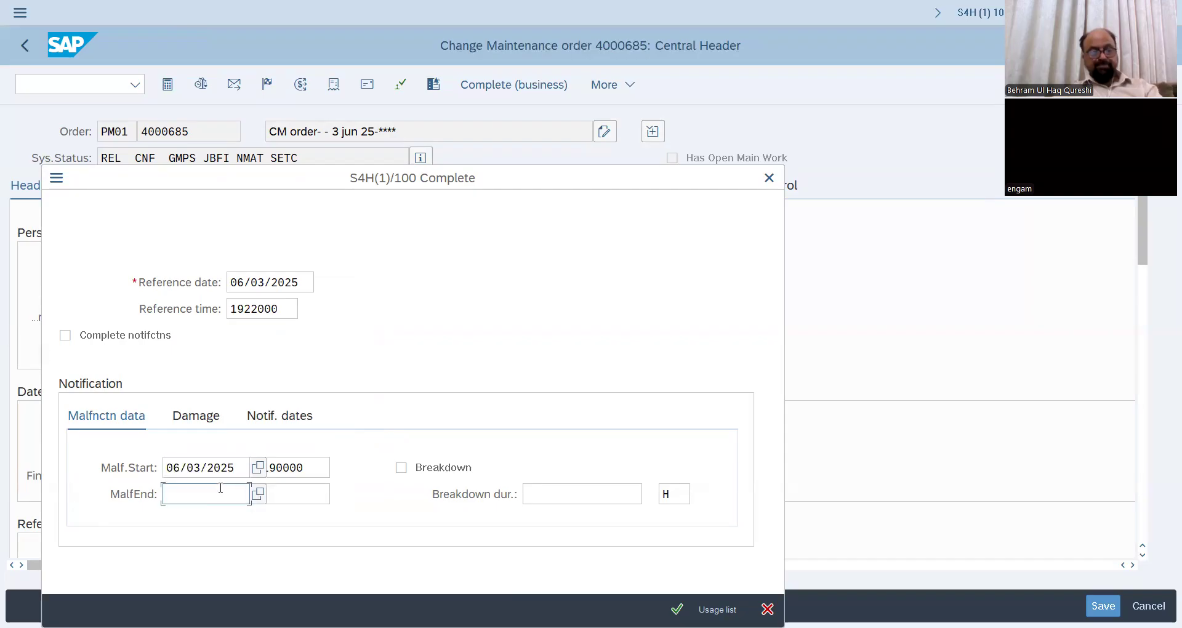
{"action": "key", "text": "ctrl+v"}
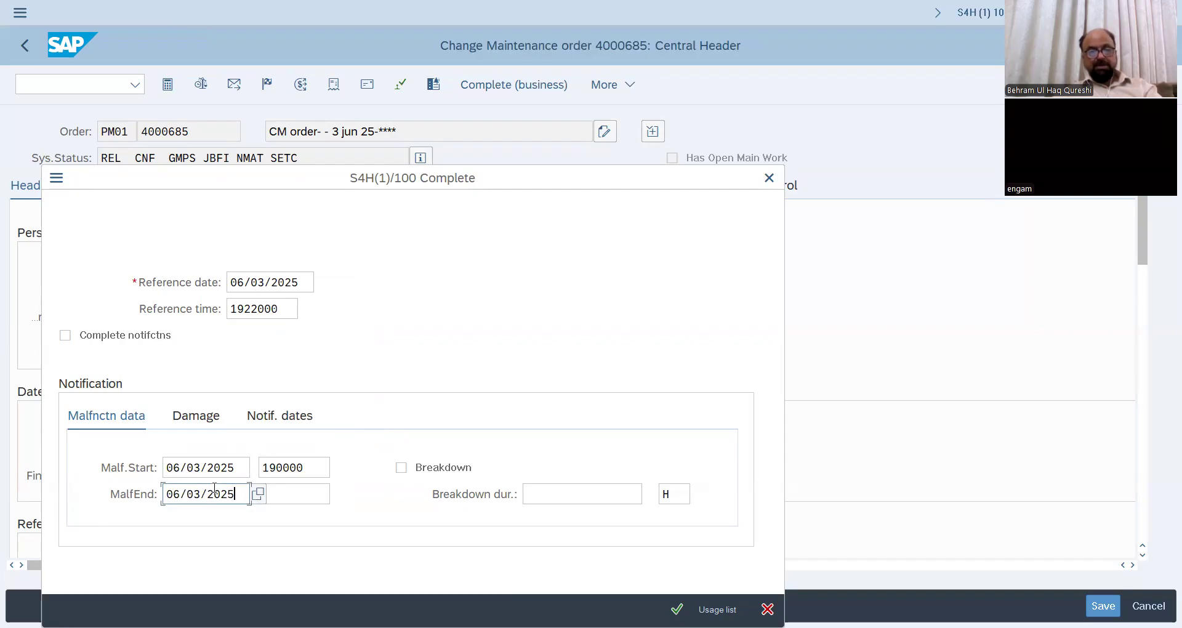
{"action": "left_click", "coordinate": [300, 490]}
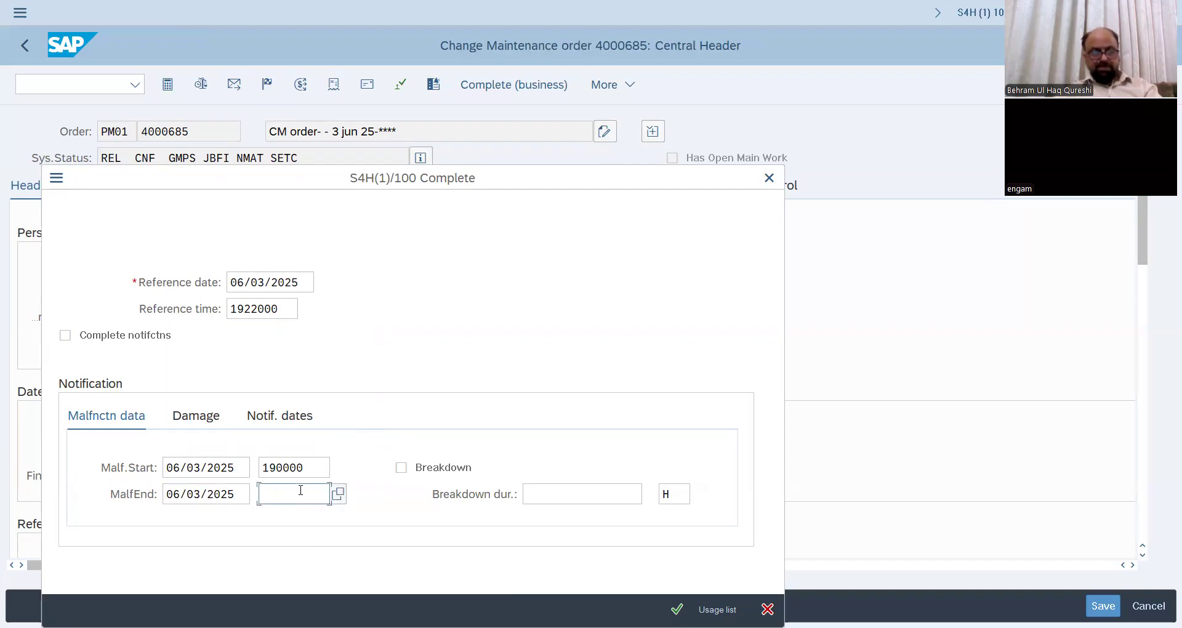
{"action": "type", "text": "19"}
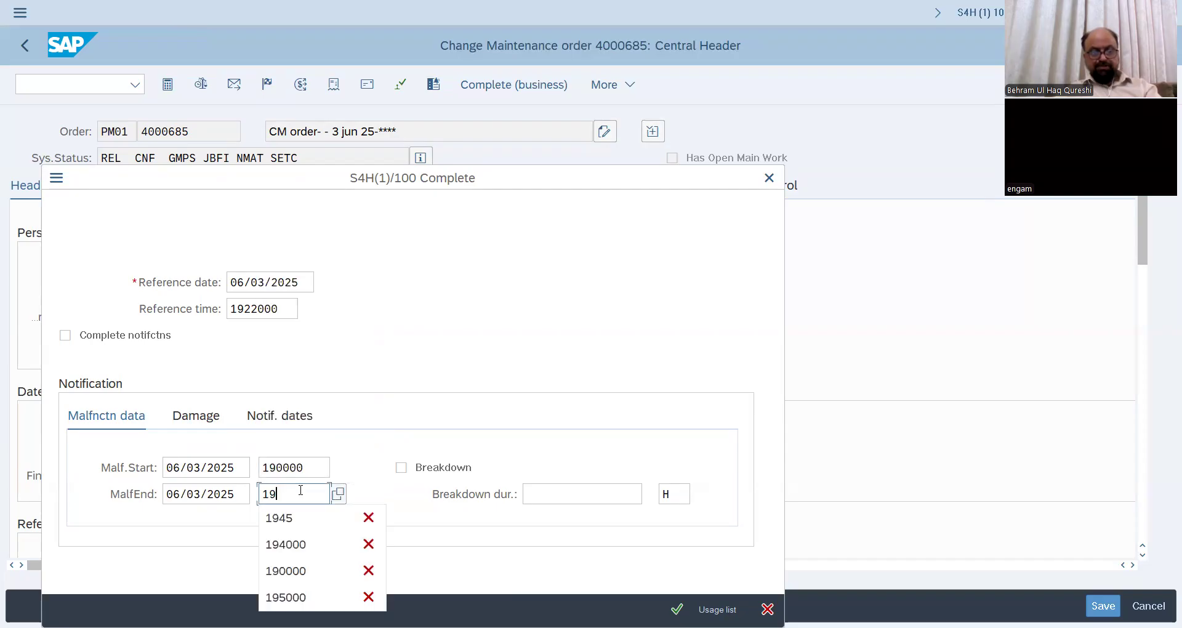
{"action": "type", "text": "22"}
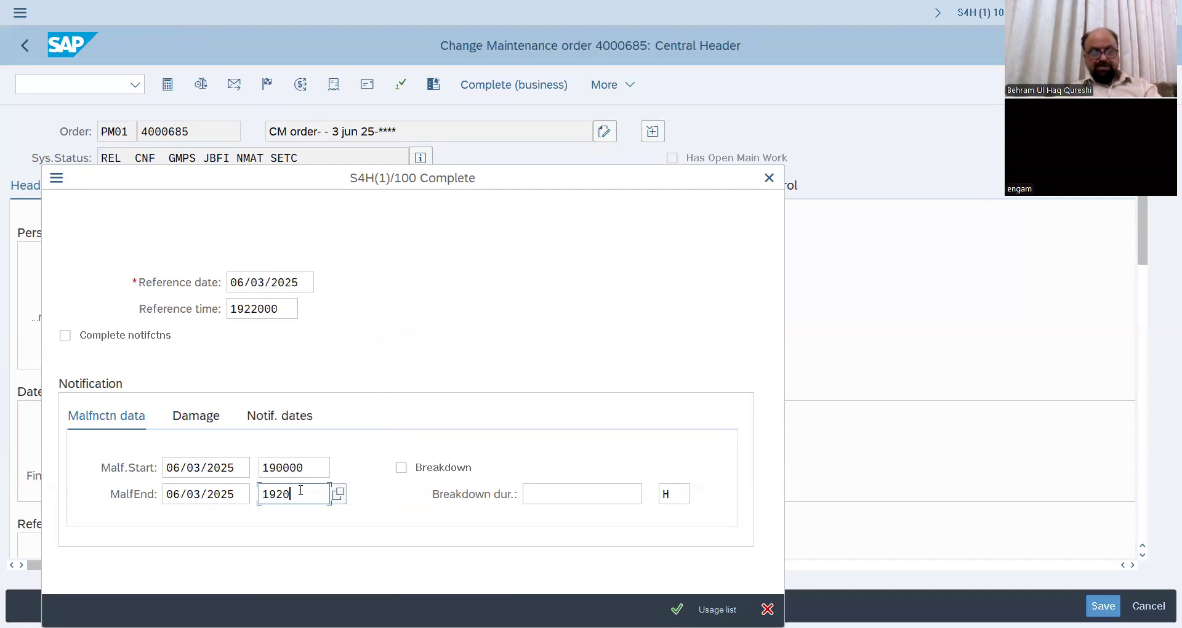
{"action": "type", "text": "000"}
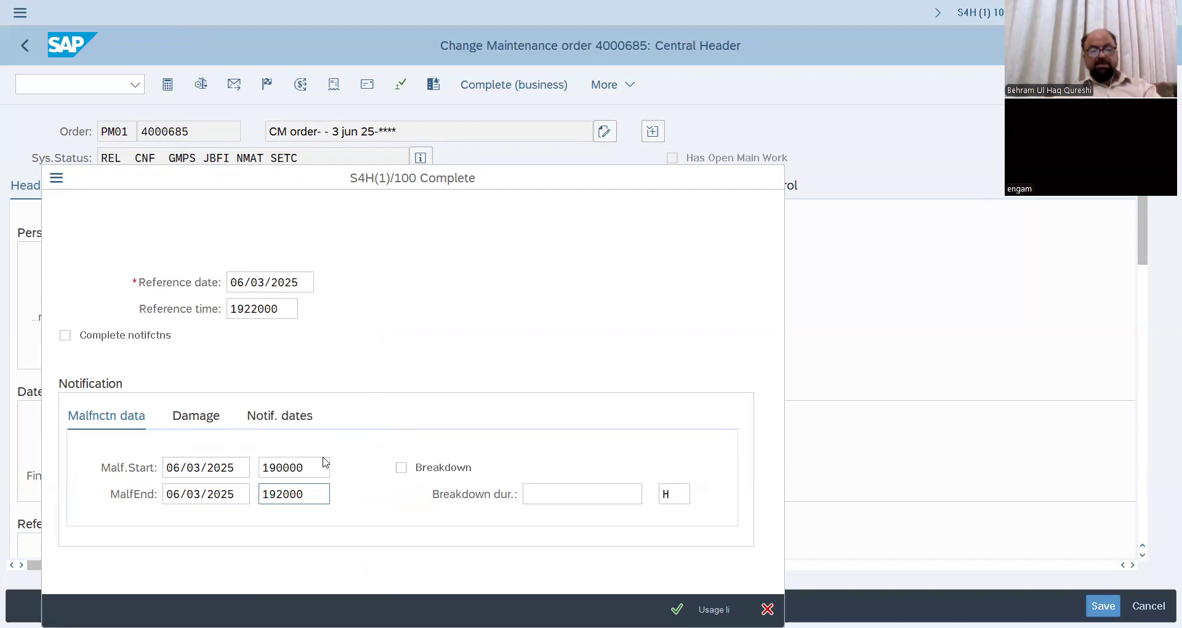
Step: Correct the reference time to 192200 and confirm the technical completion of the order
{"action": "key", "text": "Return"}
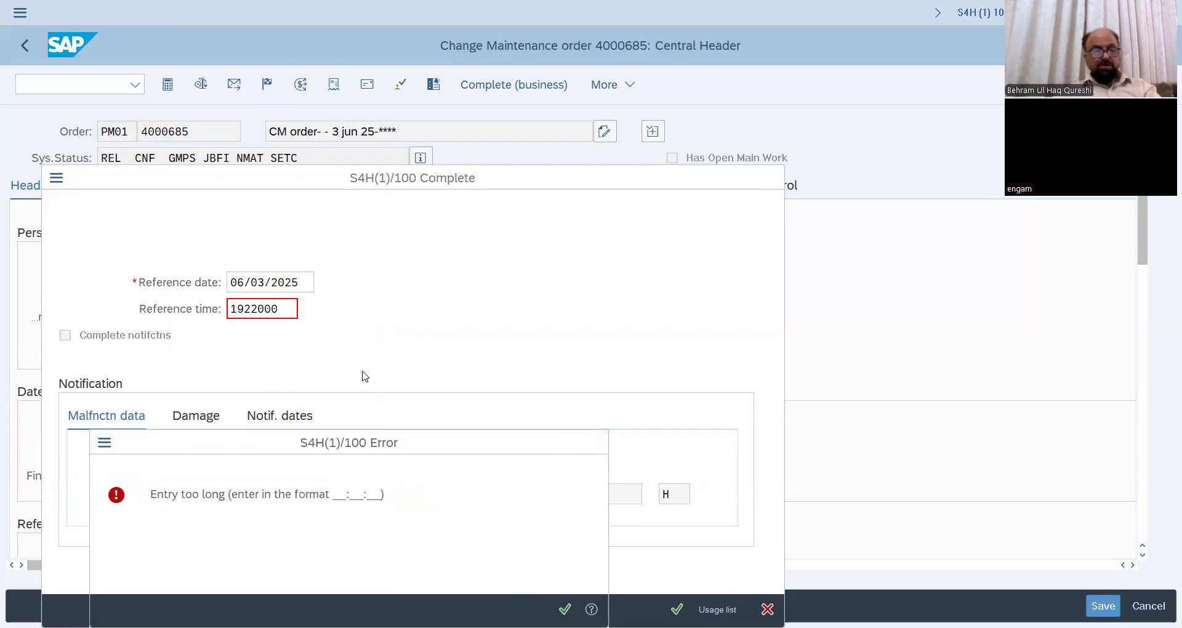
{"action": "key", "text": "Return"}
{"action": "key", "text": "BackSpace"}
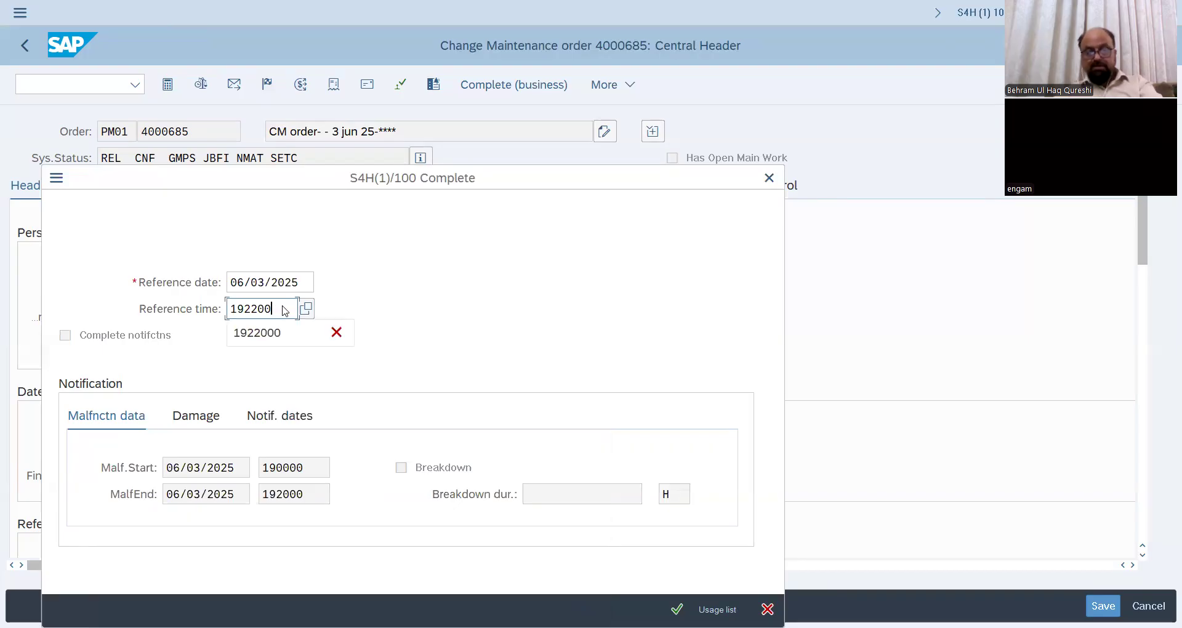
{"action": "left_click", "coordinate": [677, 609]}
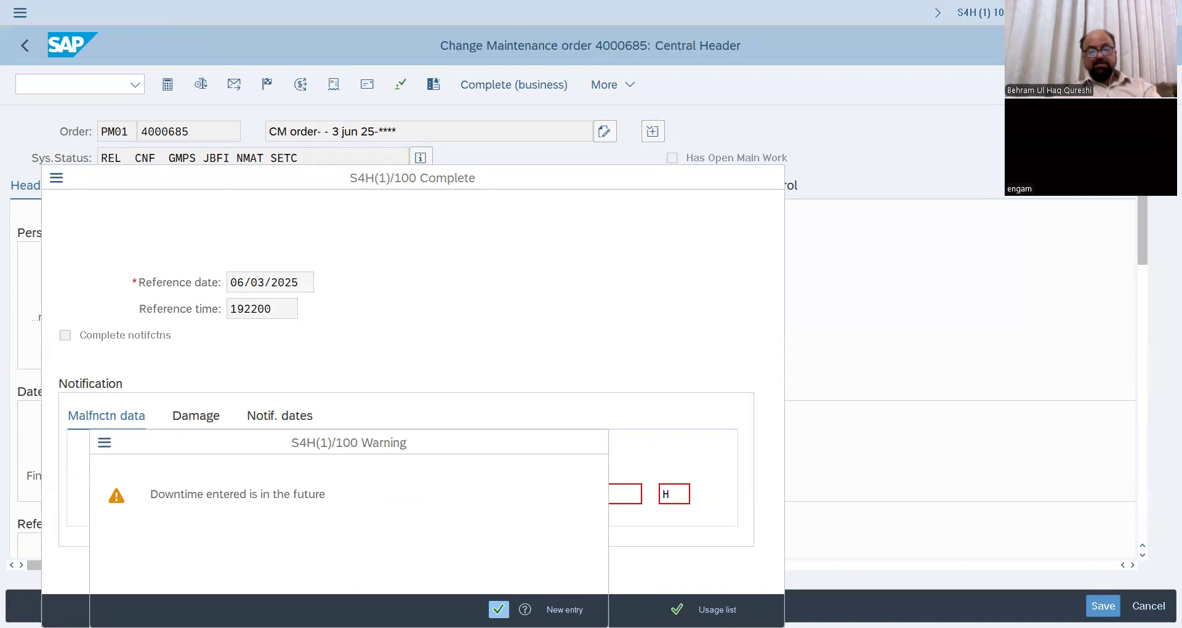
{"action": "key", "text": "Return"}
{"action": "key", "text": "Return"}
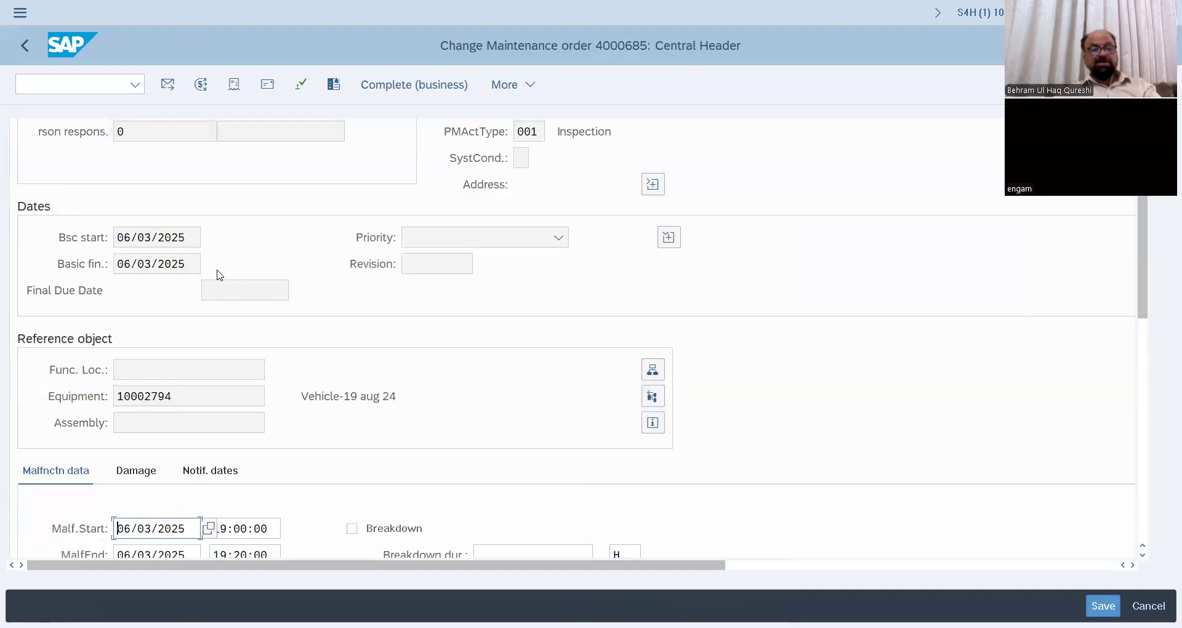
Step: Check the order's system status, malfunction times and detailed actual start and finish dates in the header data
{"action": "scroll", "coordinate": [219, 276], "scroll_direction": "up", "scroll_amount": 3}
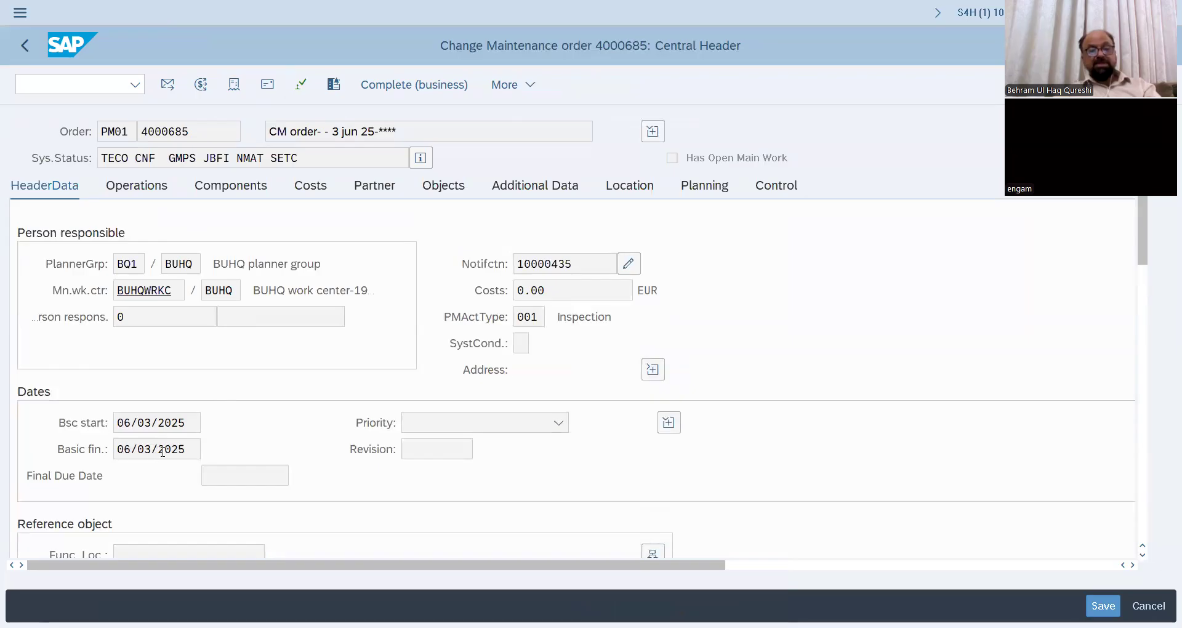
{"action": "scroll", "coordinate": [184, 446], "scroll_direction": "down", "scroll_amount": 2}
{"action": "scroll", "coordinate": [252, 419], "scroll_direction": "down", "scroll_amount": 4}
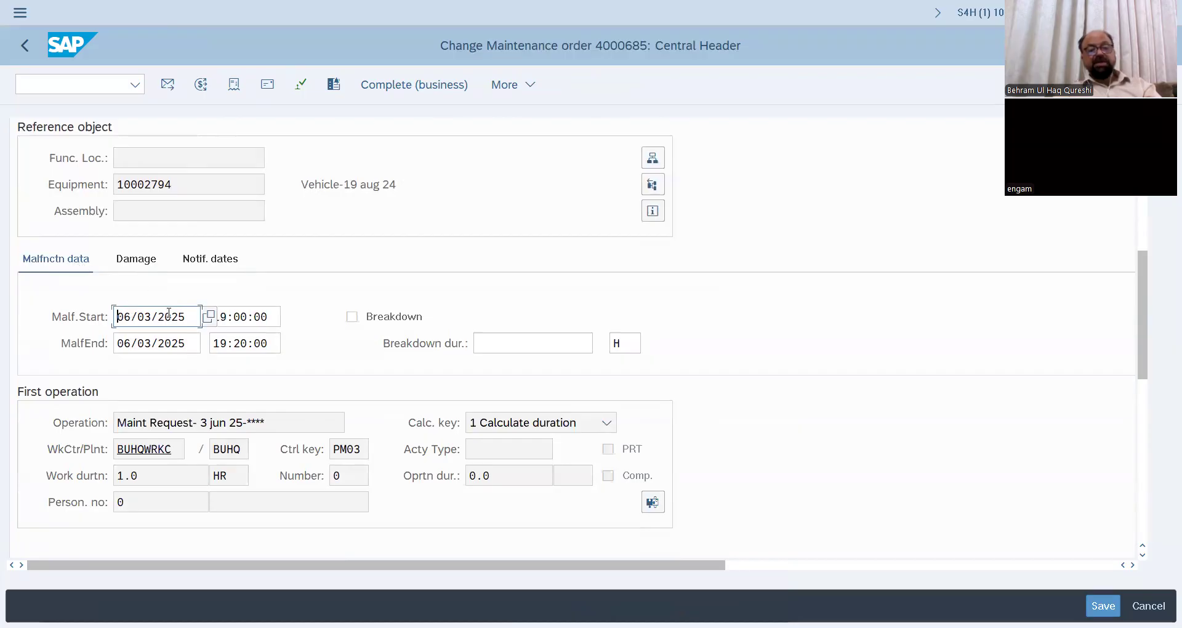
{"action": "left_click", "coordinate": [260, 317]}
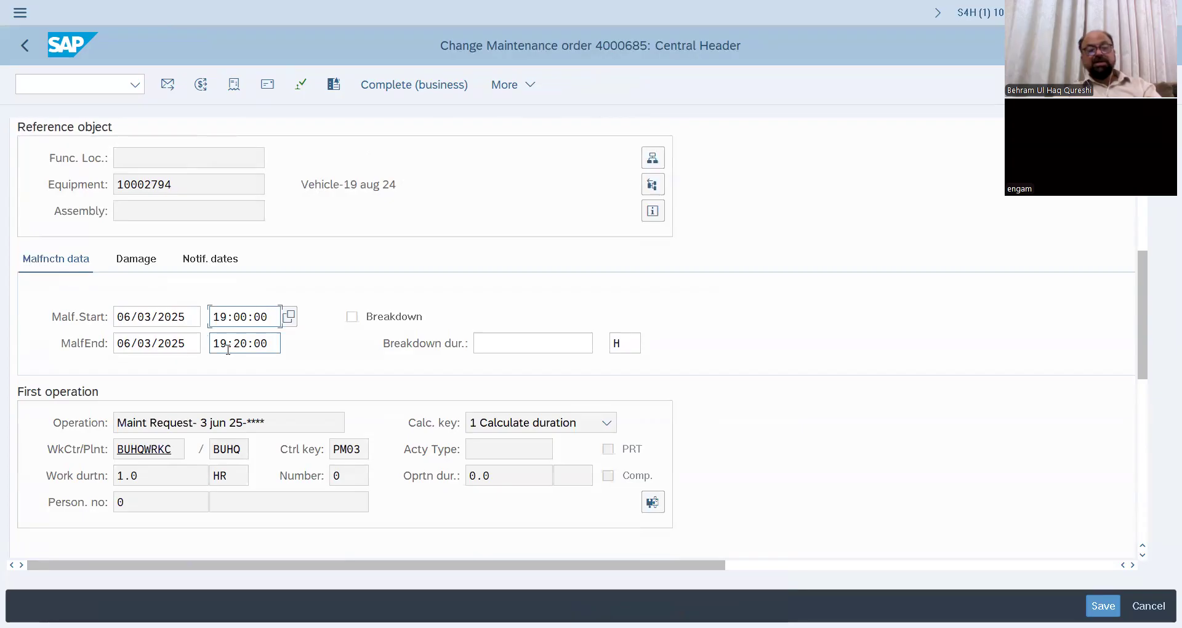
{"action": "scroll", "coordinate": [271, 341], "scroll_direction": "up", "scroll_amount": 5}
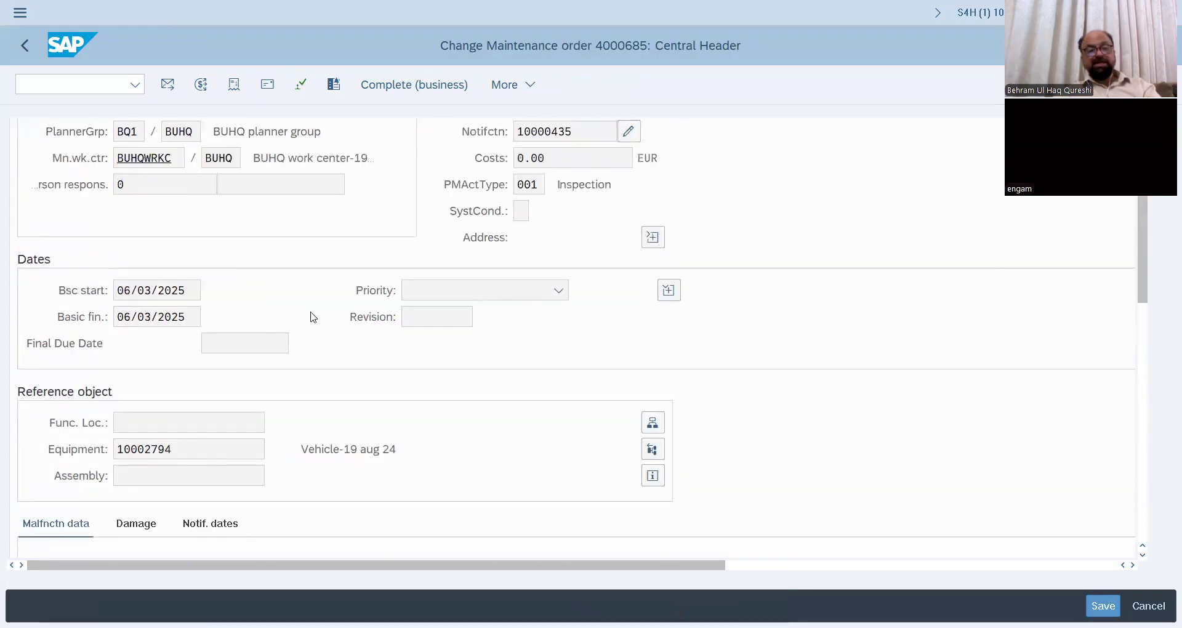
{"action": "left_click", "coordinate": [672, 299]}
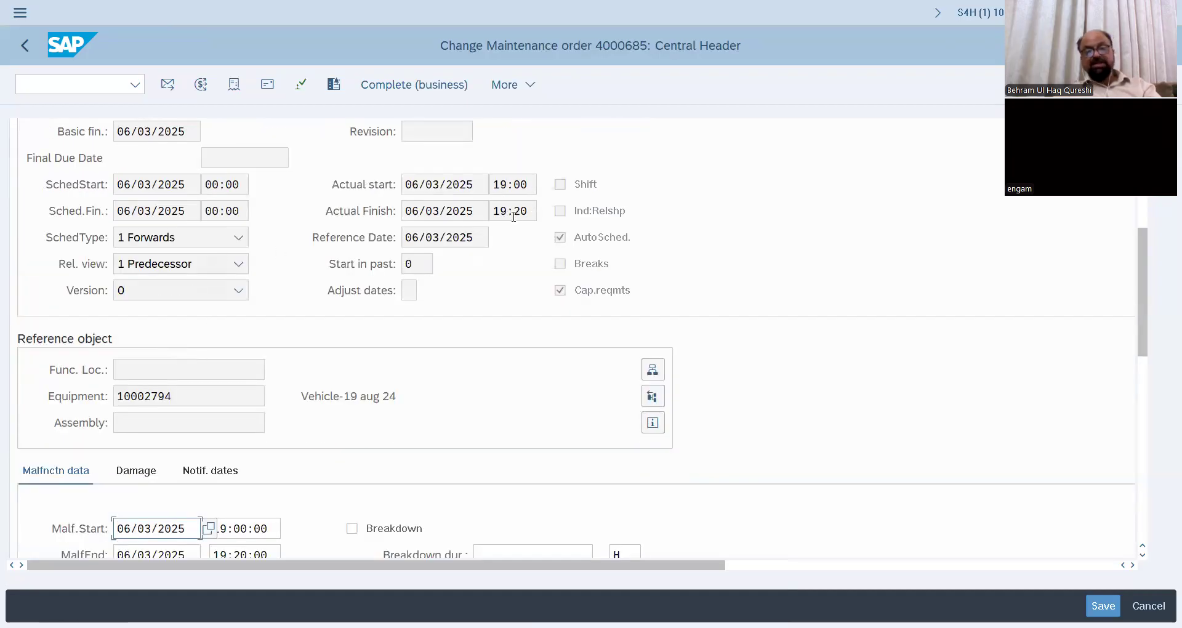
{"action": "scroll", "coordinate": [415, 233], "scroll_direction": "up", "scroll_amount": 5}
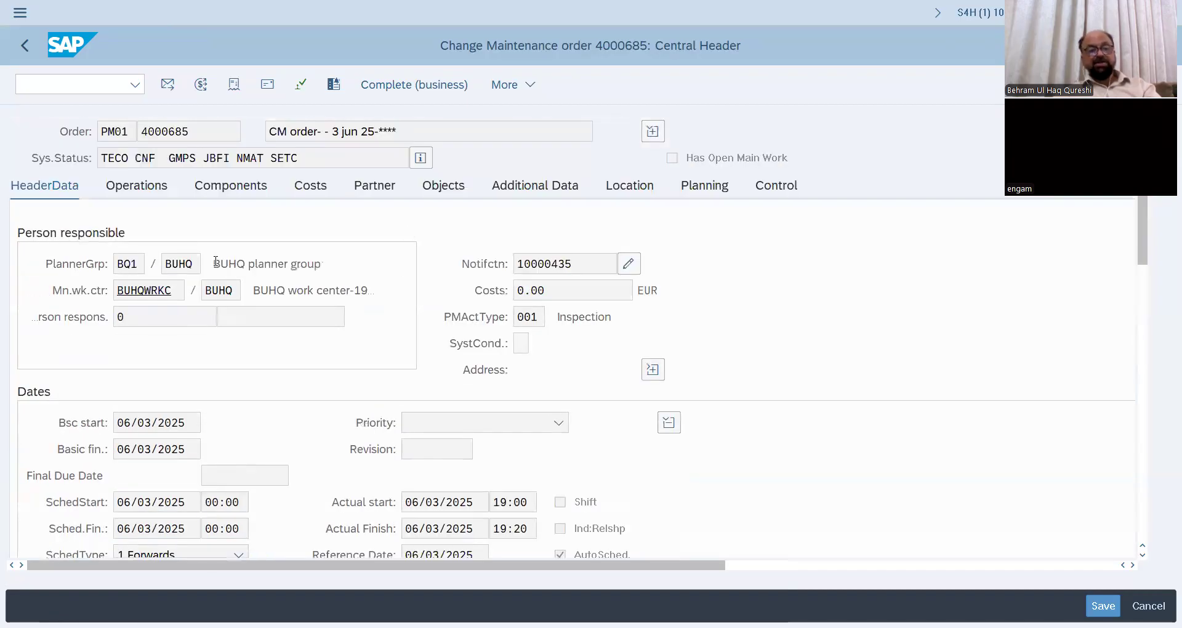
Step: Examine the scheduled and execution dates of operation 0010 and return to the order's header data
{"action": "left_click", "coordinate": [151, 188]}
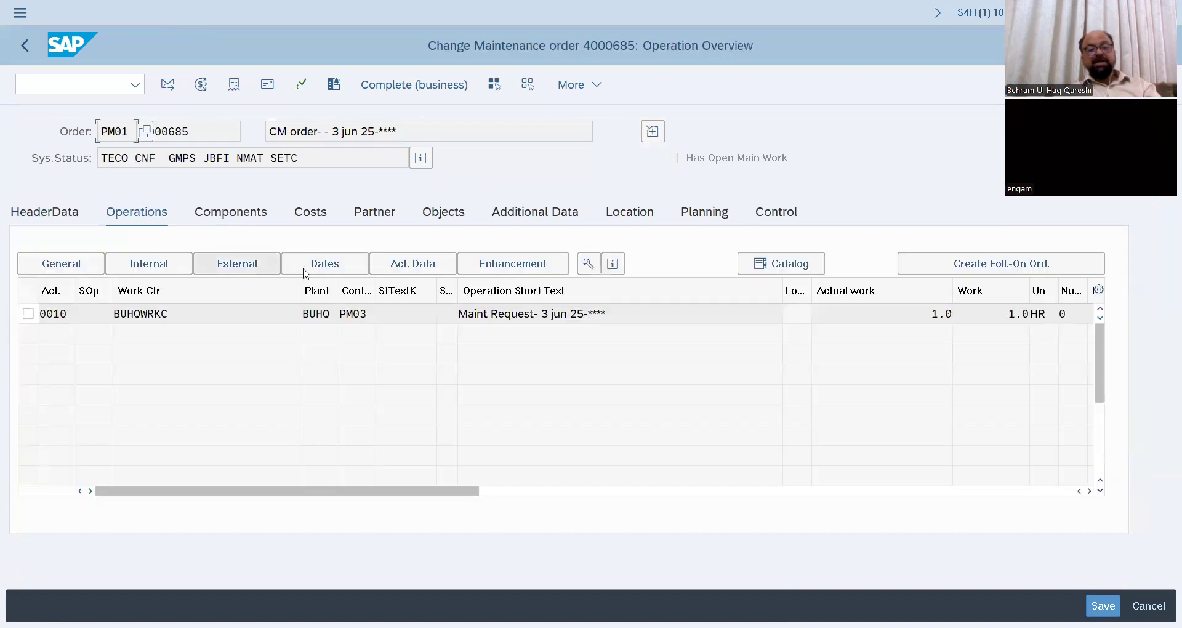
{"action": "left_click", "coordinate": [324, 263]}
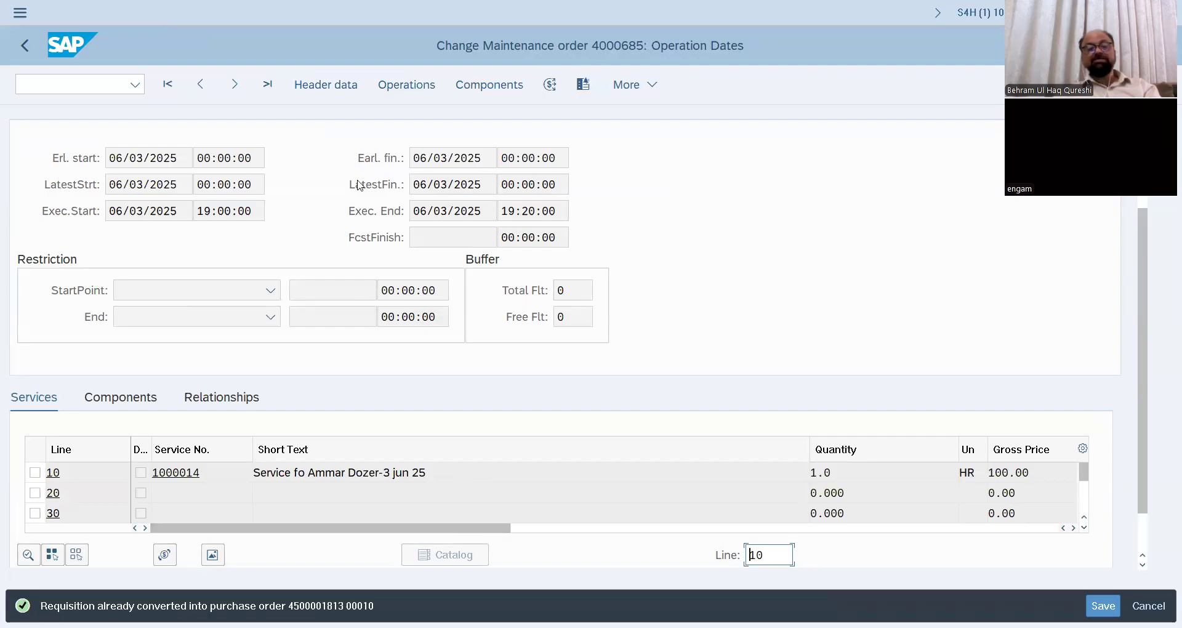
{"action": "scroll", "coordinate": [277, 195], "scroll_direction": "up", "scroll_amount": 2}
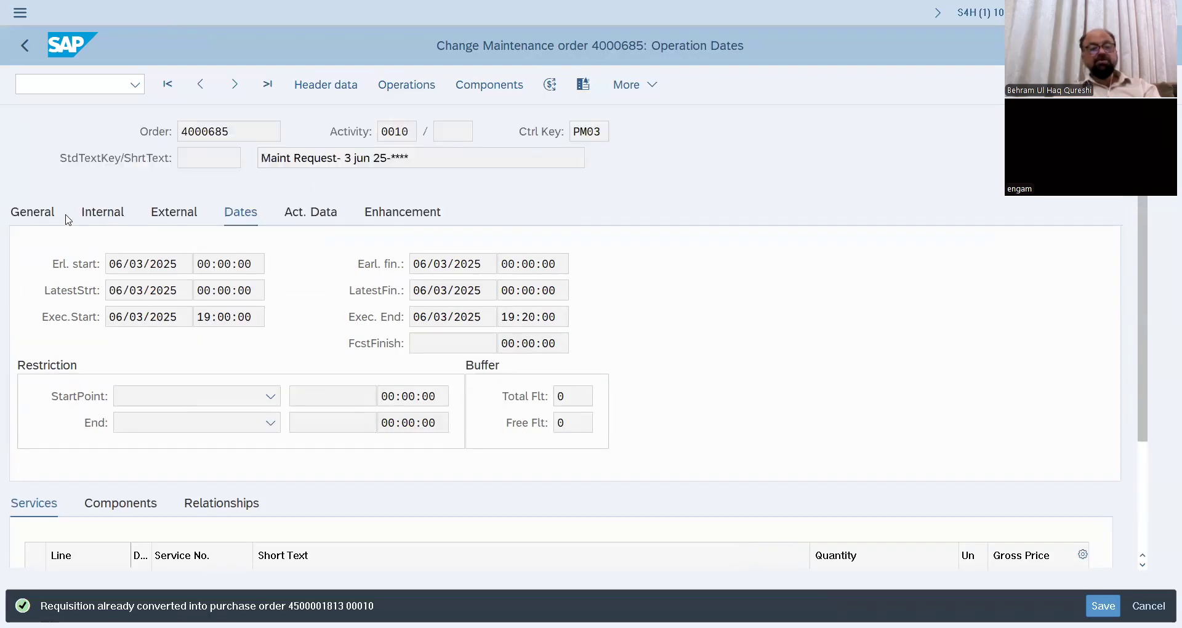
{"action": "left_click", "coordinate": [341, 90]}
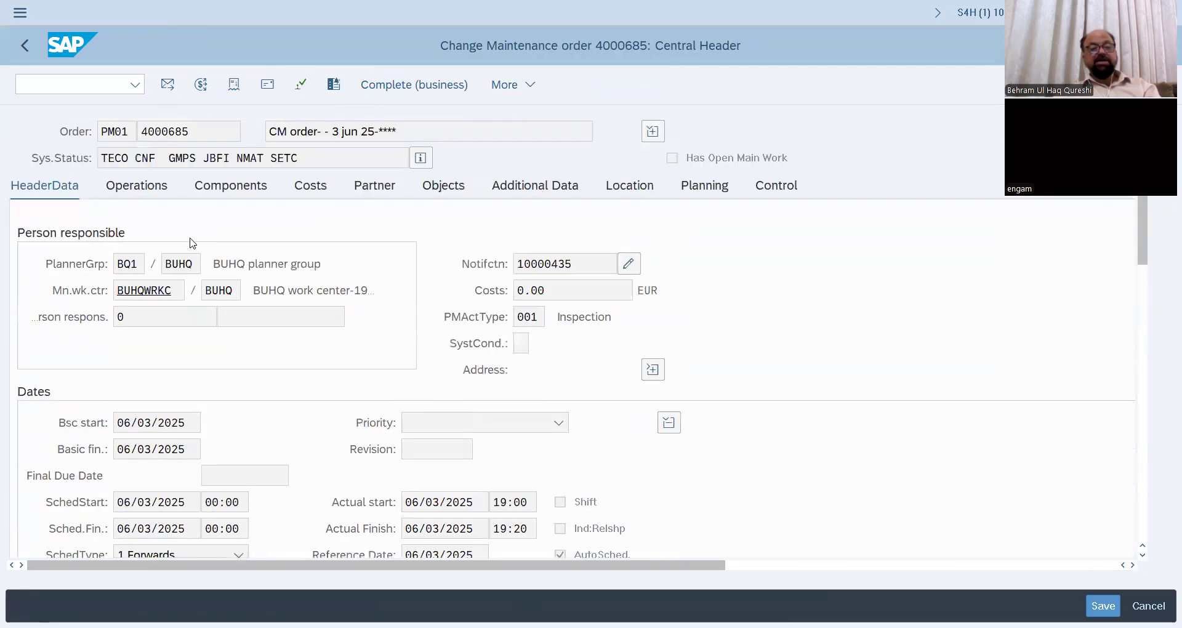
Step: Review the order's components, cost overview and partner overview
{"action": "left_click", "coordinate": [155, 189]}
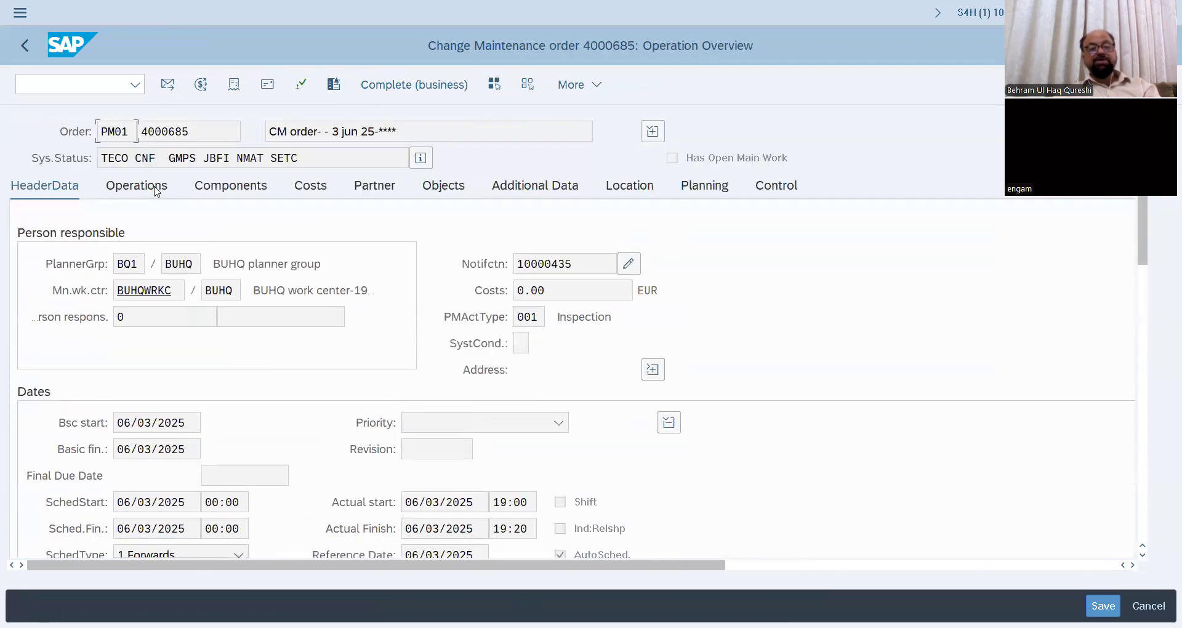
{"action": "left_click", "coordinate": [240, 216]}
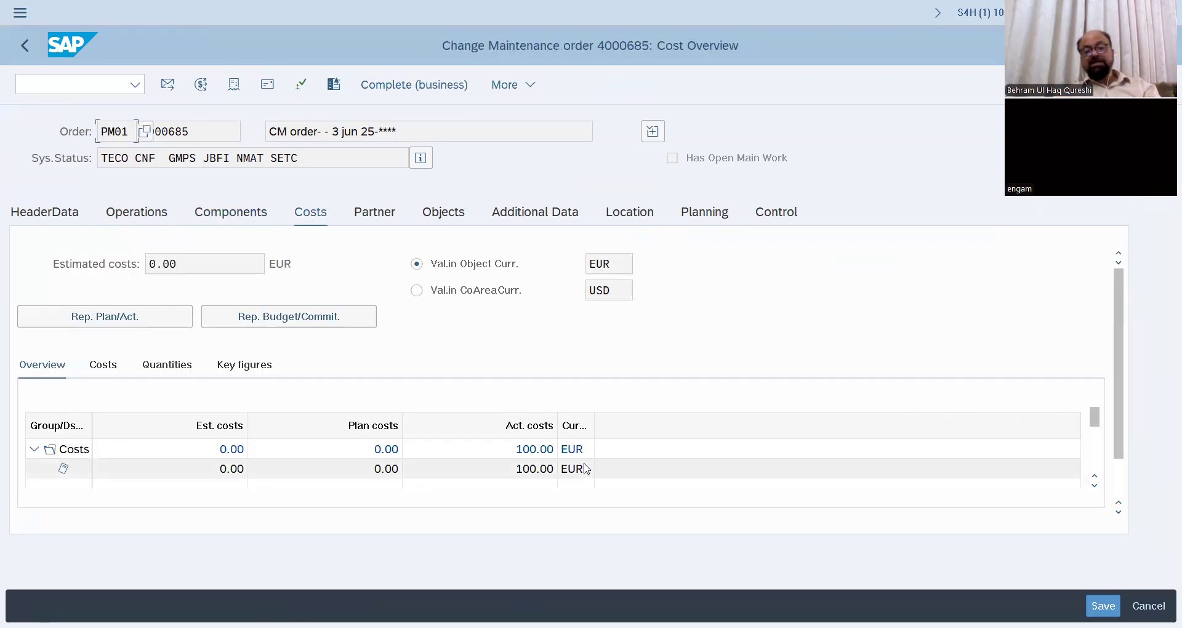
{"action": "left_click", "coordinate": [392, 213]}
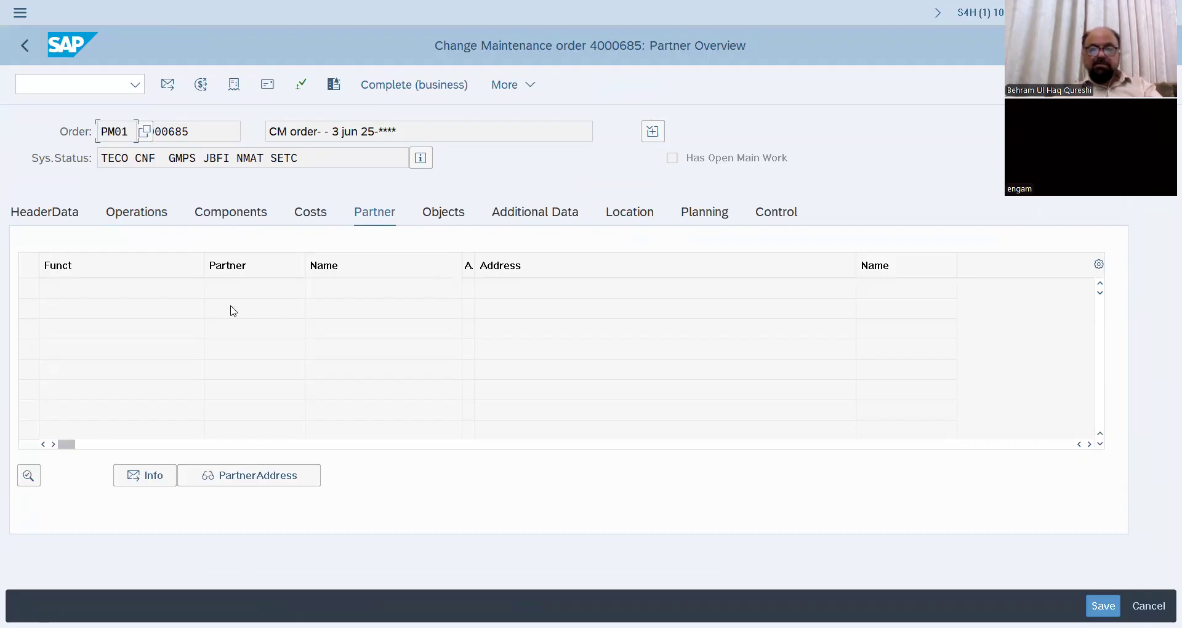
Step: View the internal processing details of operation 0010 and open the service specifications of service line 10
{"action": "left_click", "coordinate": [150, 220]}
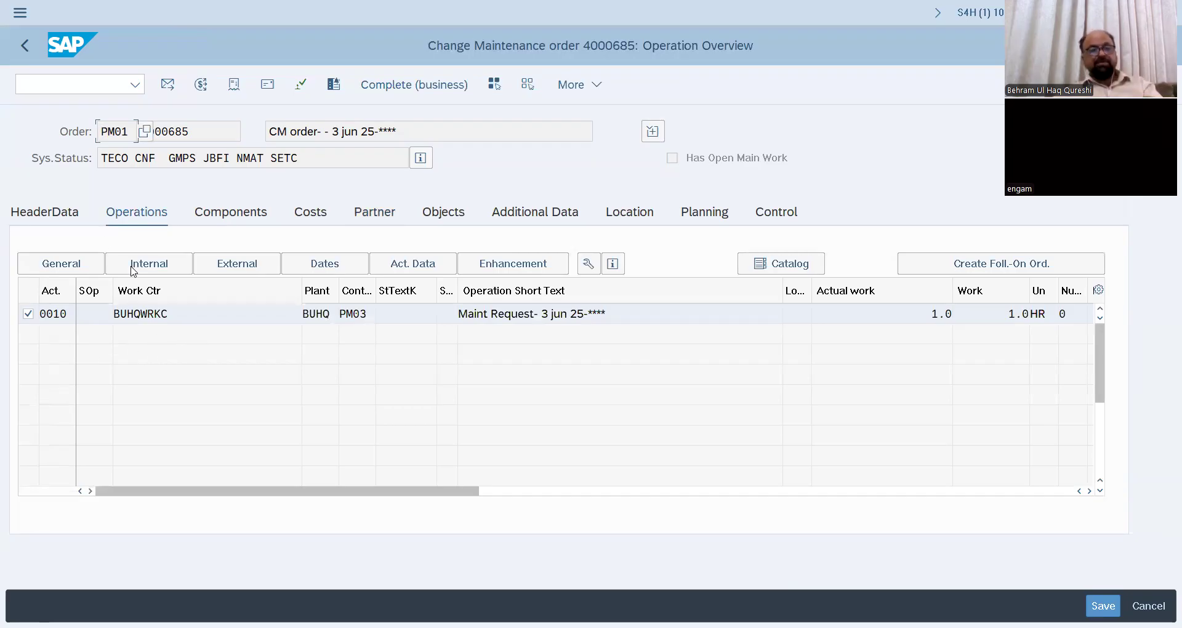
{"action": "left_click", "coordinate": [165, 259]}
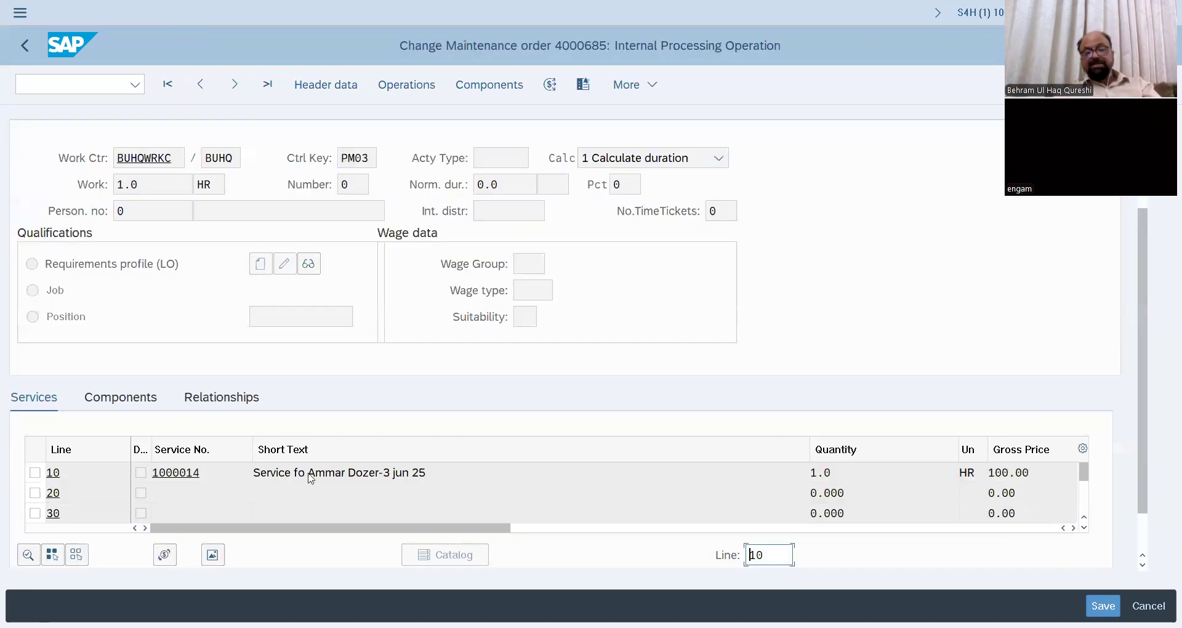
{"action": "left_click", "coordinate": [36, 473]}
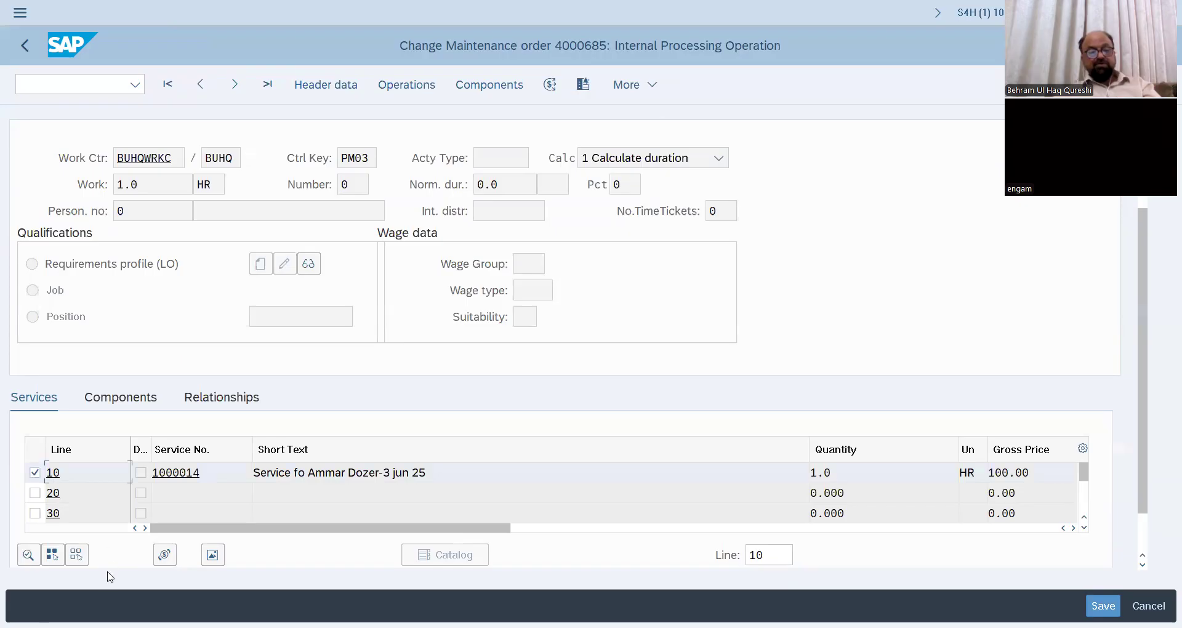
{"action": "left_click", "coordinate": [213, 556]}
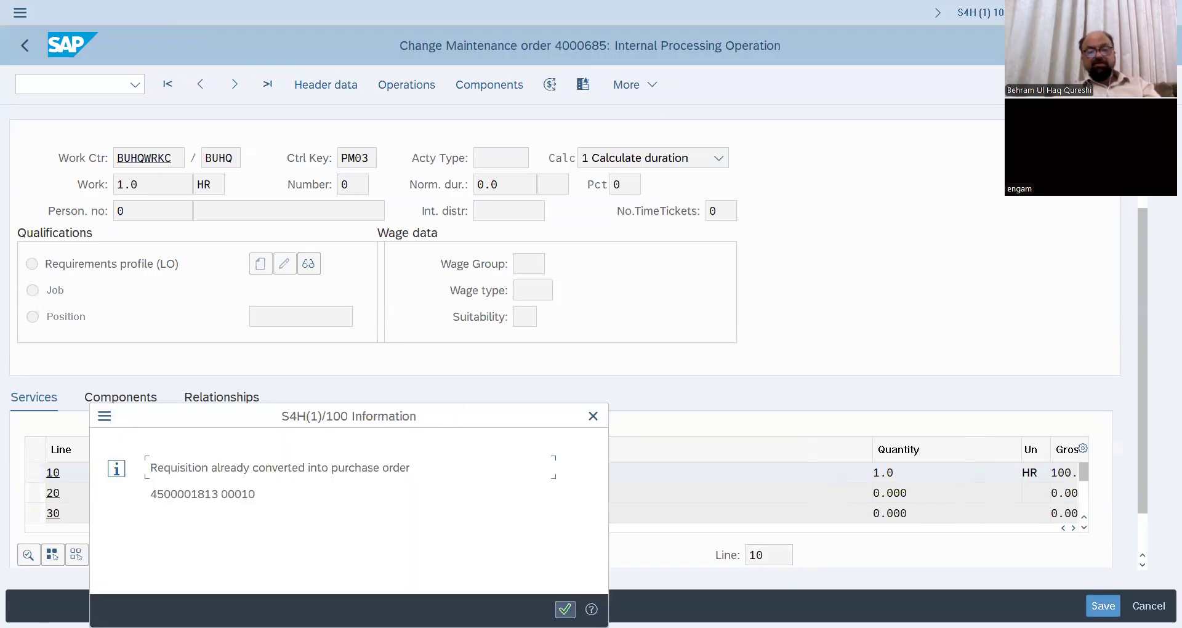
{"action": "key", "text": "Return"}
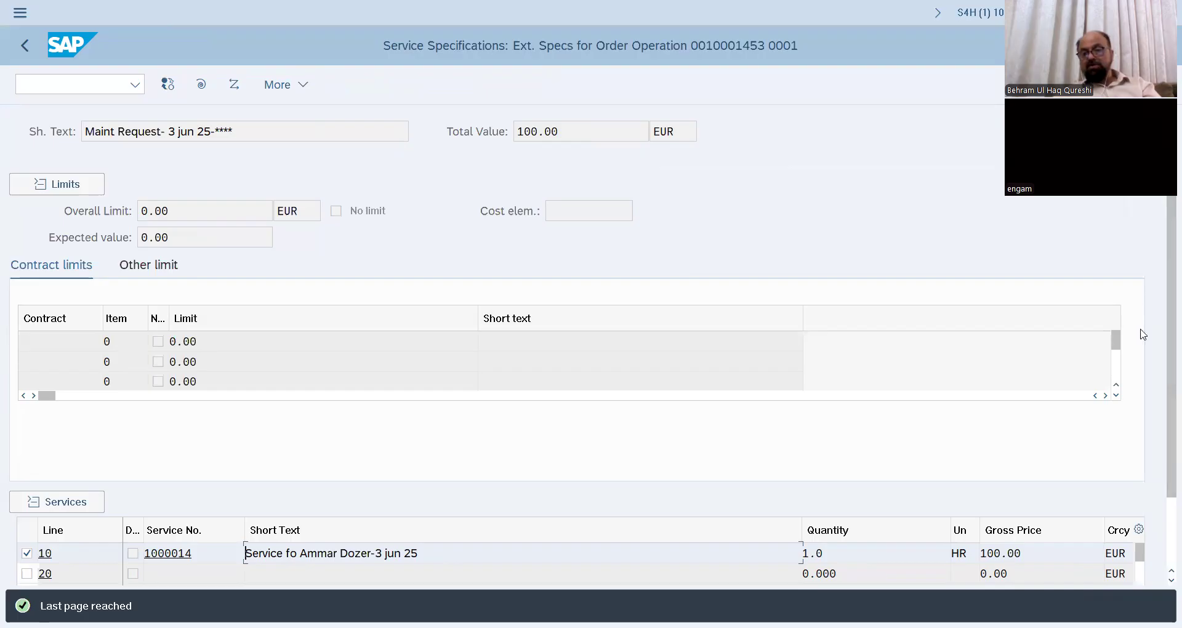
Step: Examine service line 10 in the service specifications and return to the internal processing details of operation 0010
{"action": "left_click_drag", "start_coordinate": [1166, 380], "coordinate": [1165, 503]}
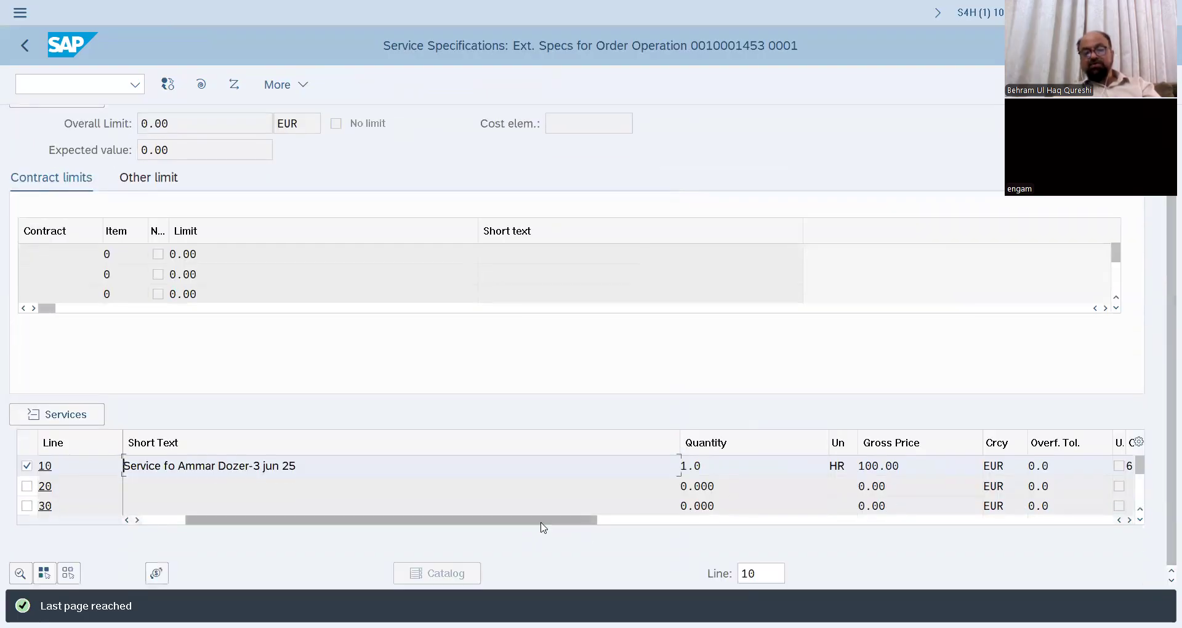
{"action": "left_click_drag", "start_coordinate": [581, 523], "coordinate": [688, 527]}
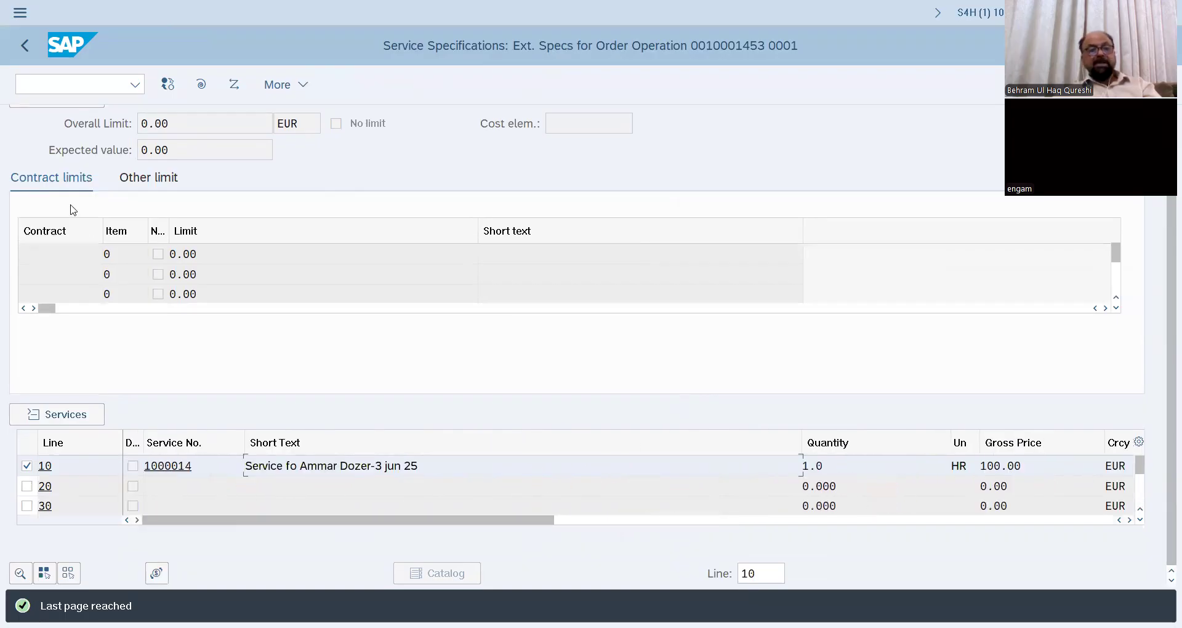
{"action": "left_click", "coordinate": [25, 45]}
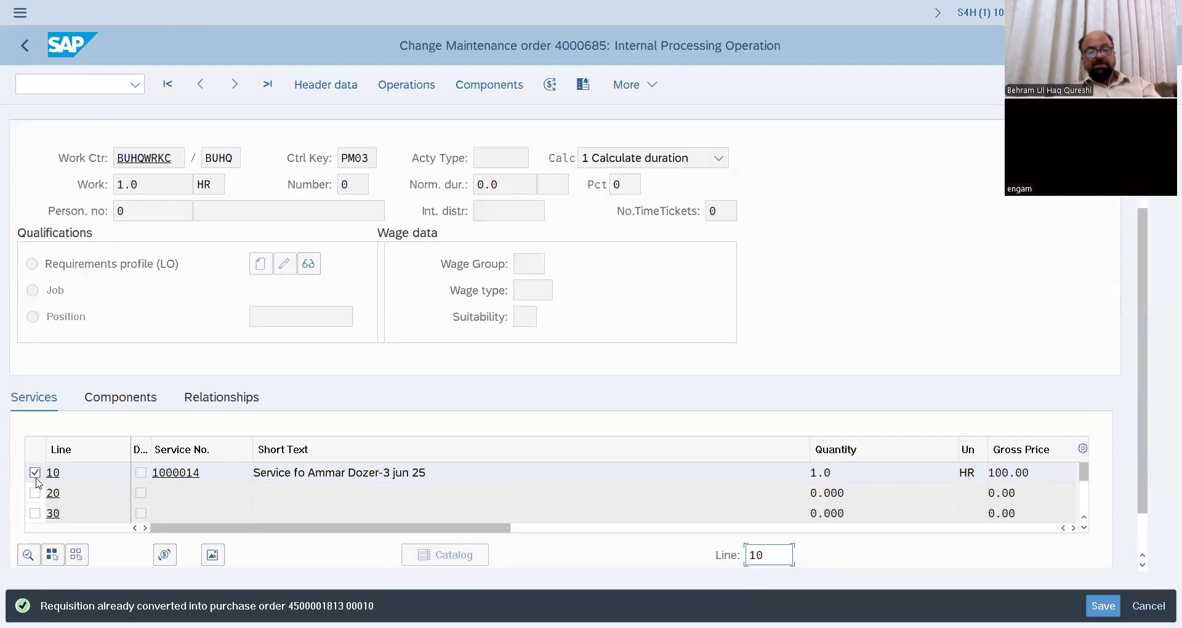
Step: View the service details and the pricing conditions of service line 10 in the operation's service list
{"action": "left_click", "coordinate": [32, 560]}
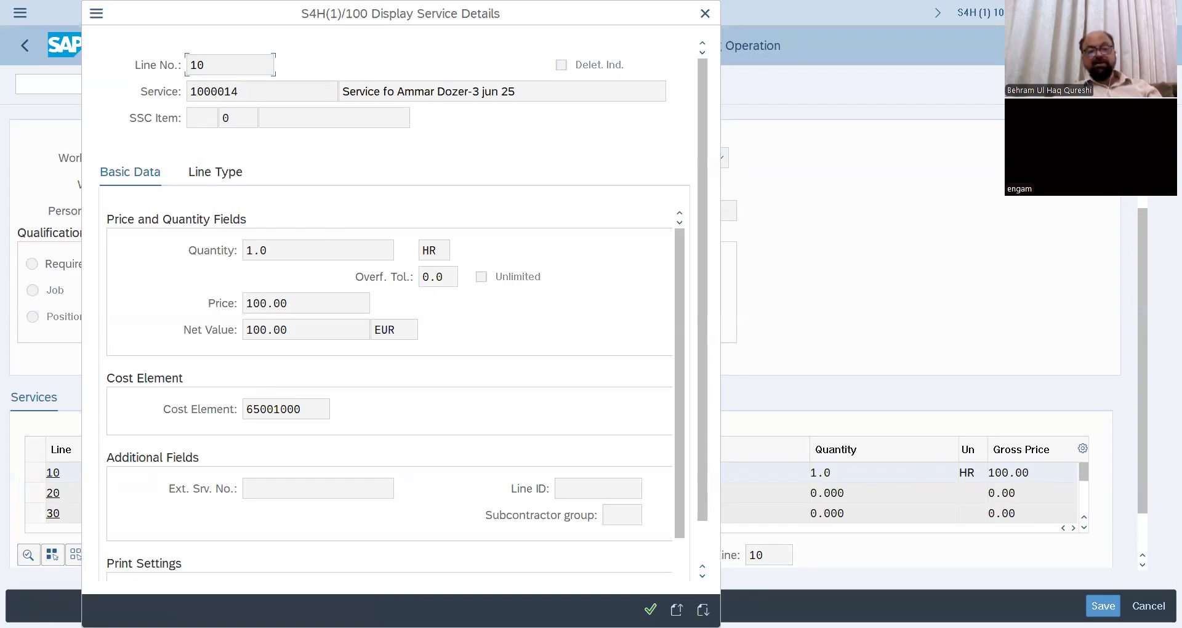
{"action": "left_click", "coordinate": [650, 610]}
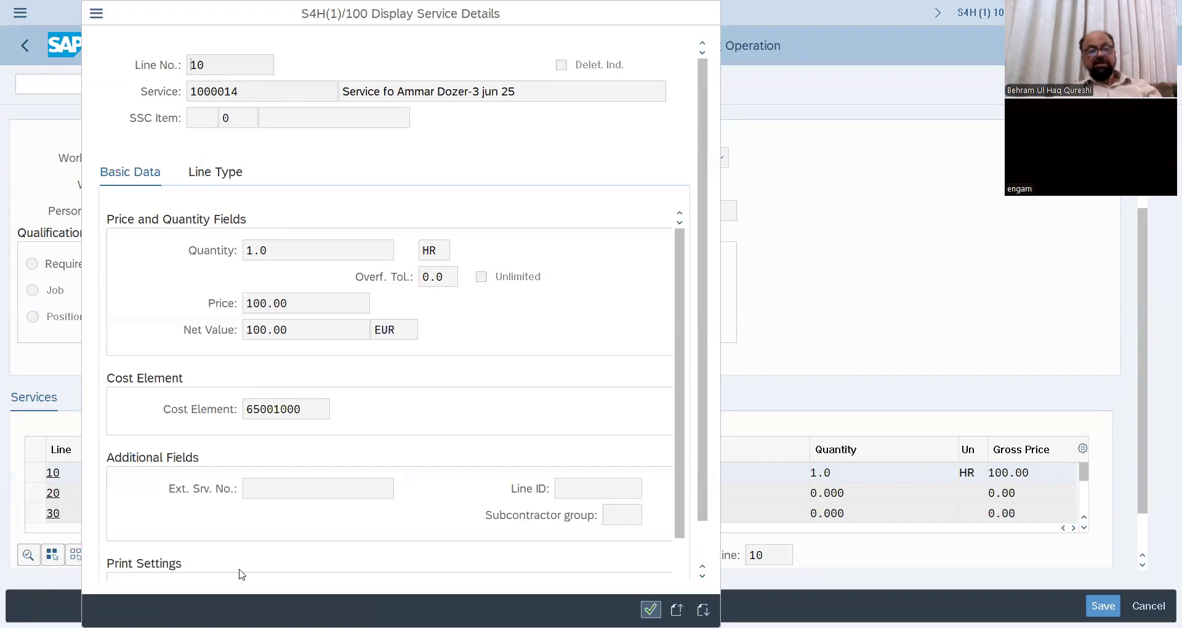
{"action": "left_click", "coordinate": [36, 474]}
{"action": "left_click", "coordinate": [165, 556]}
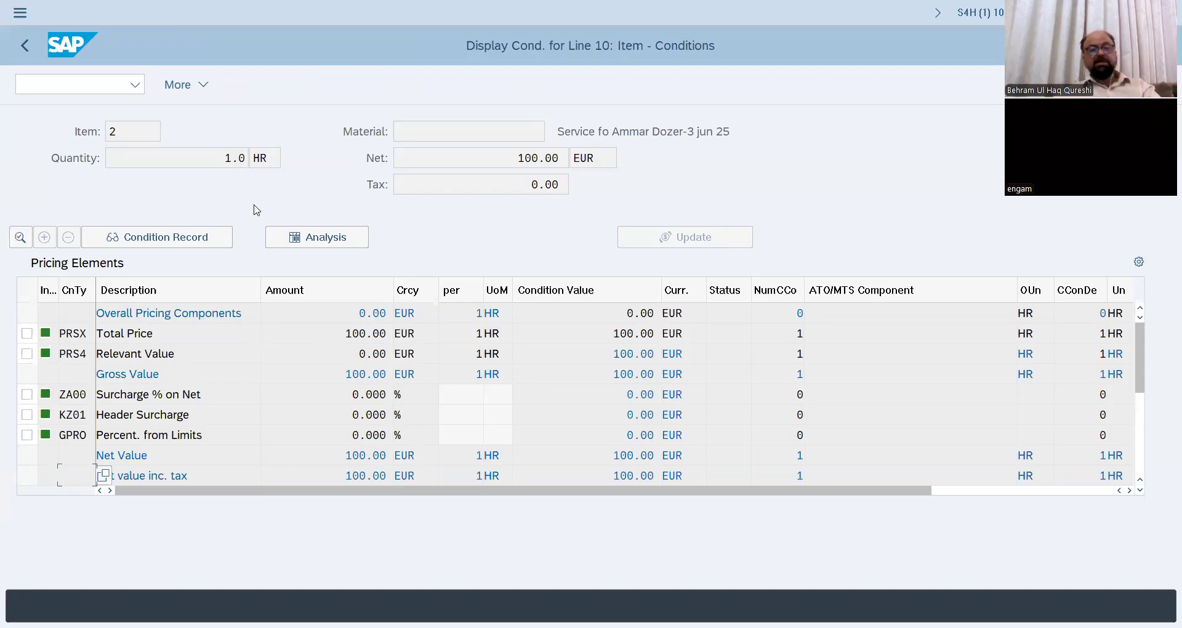
{"action": "left_click", "coordinate": [25, 50]}
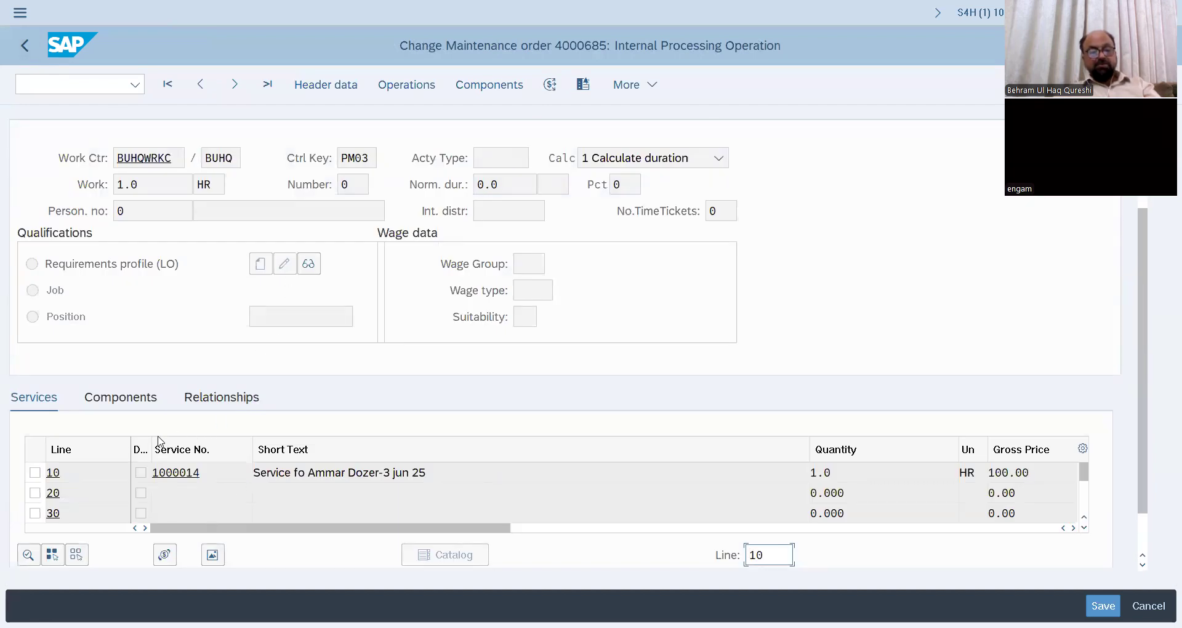
{"action": "left_click", "coordinate": [35, 473]}
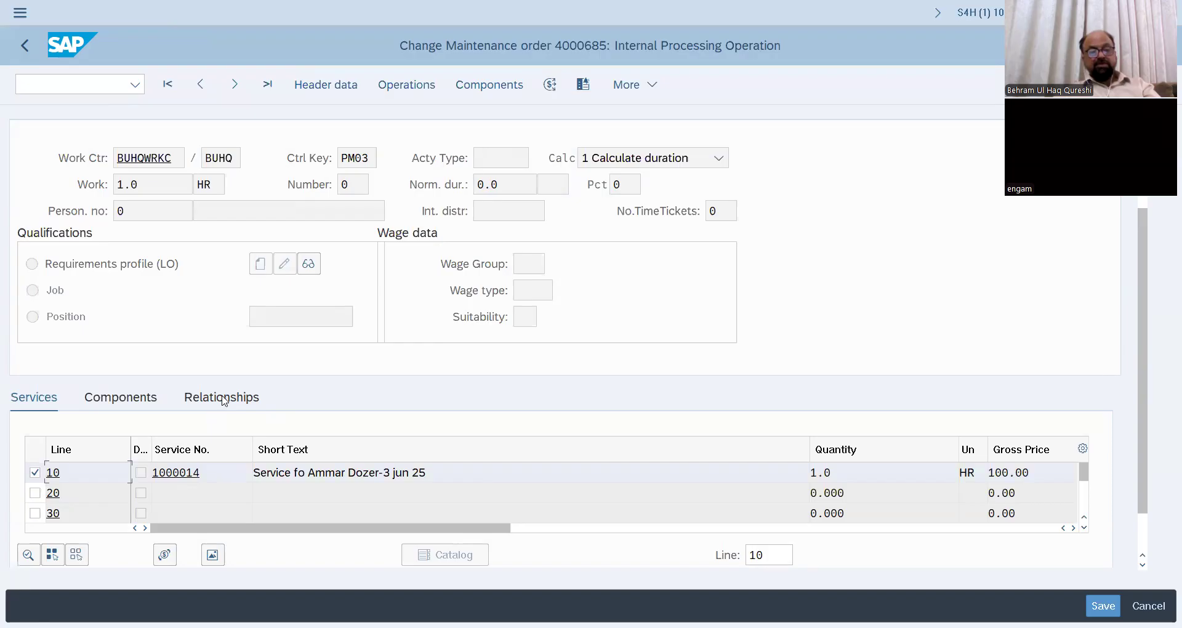
Step: View the operation's relationships and try to open the relationship details
{"action": "left_click", "coordinate": [226, 399]}
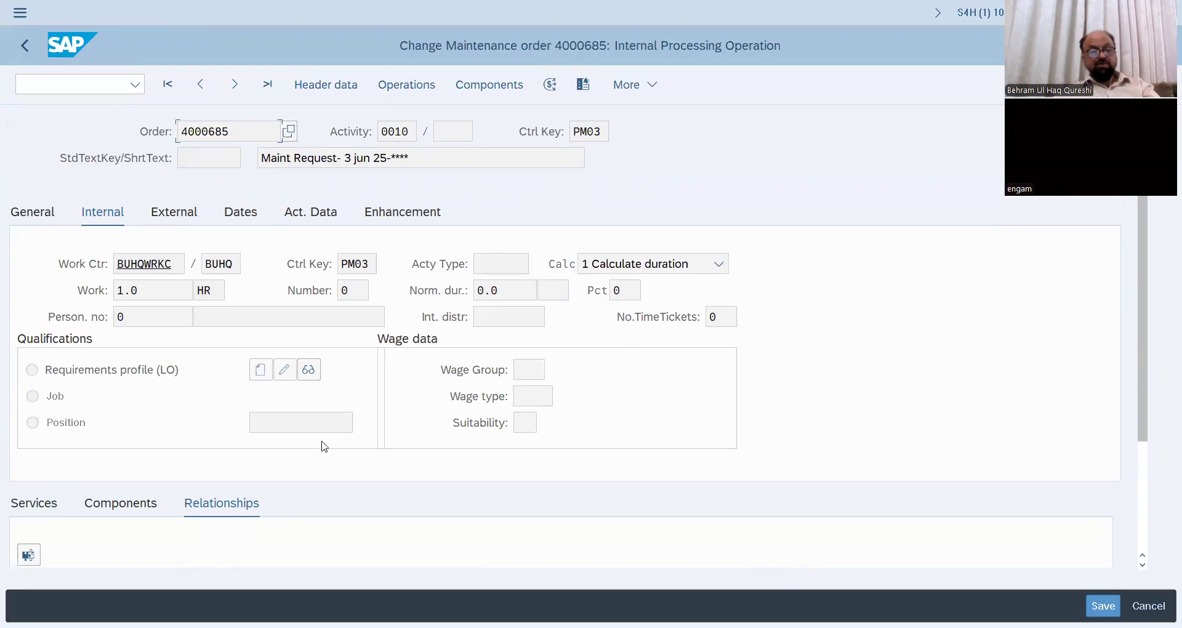
{"action": "scroll", "coordinate": [88, 550], "scroll_direction": "down", "scroll_amount": 3}
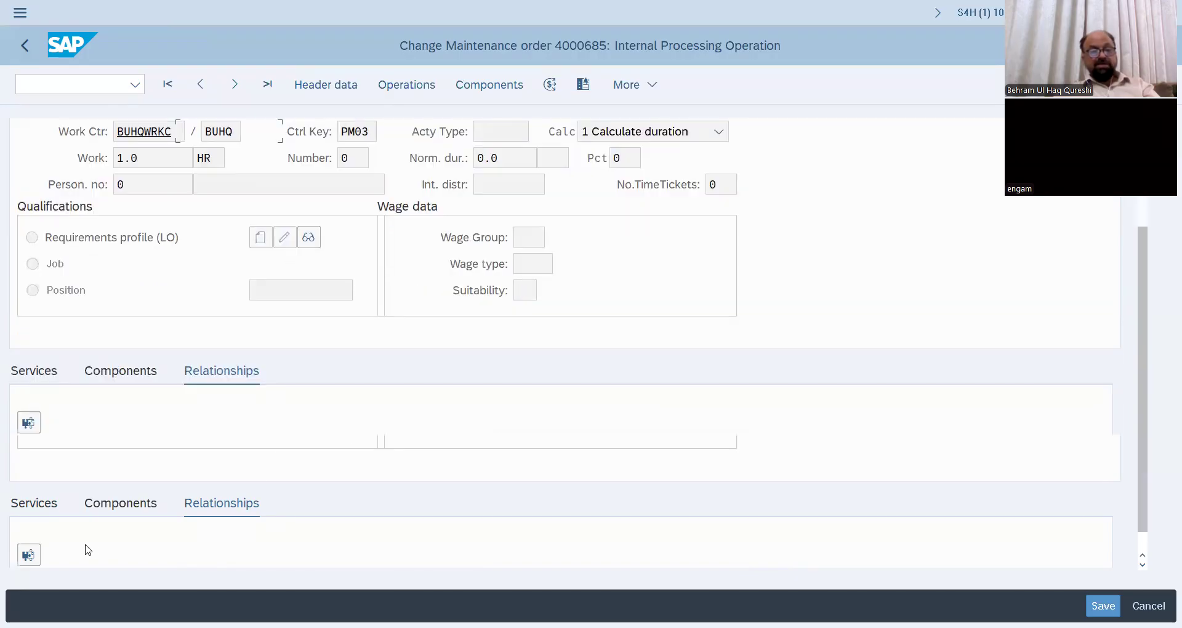
{"action": "left_click", "coordinate": [29, 423]}
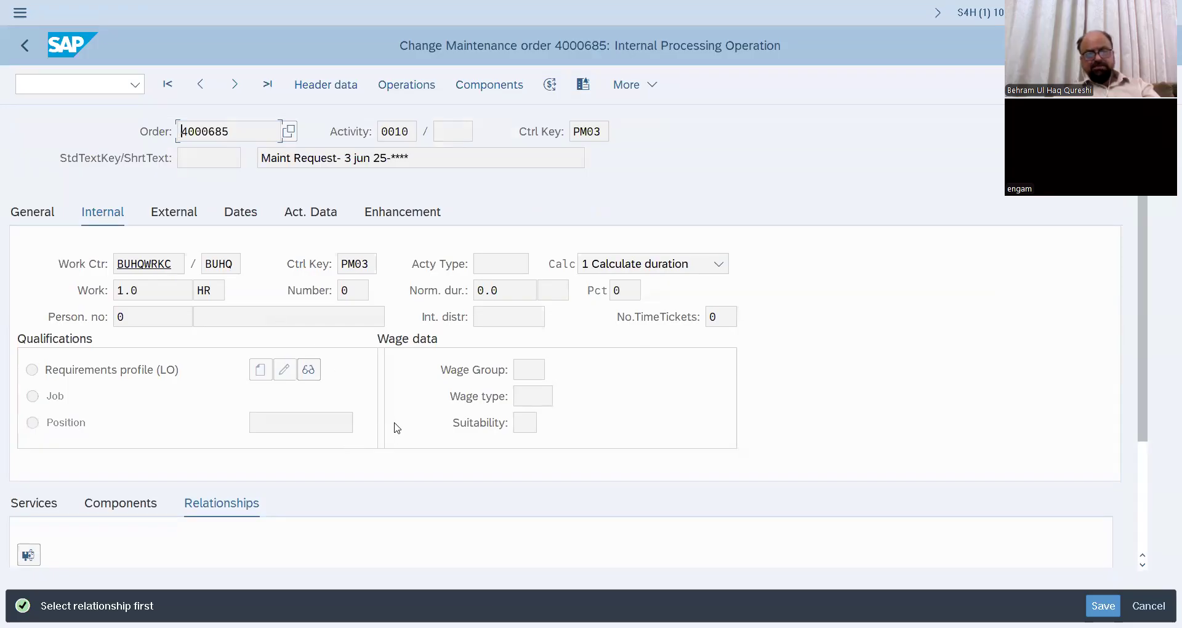
Step: Review the operation's actual data, display its purchase requisition item and return to the operation
{"action": "left_click", "coordinate": [306, 213]}
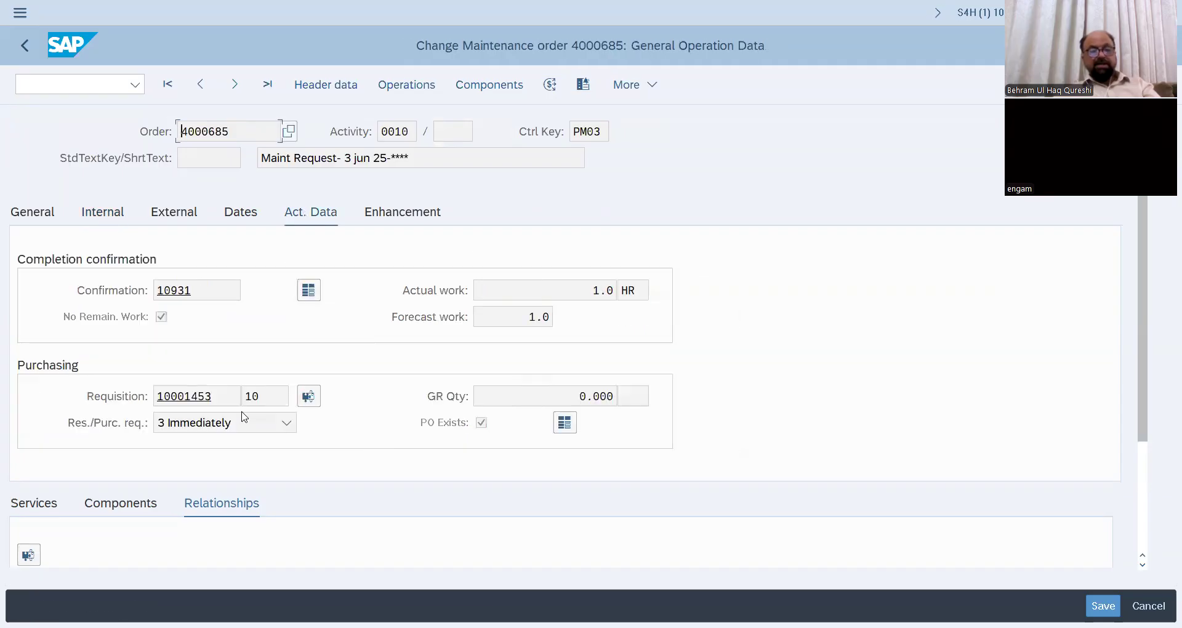
{"action": "left_click_drag", "start_coordinate": [217, 397], "coordinate": [149, 394]}
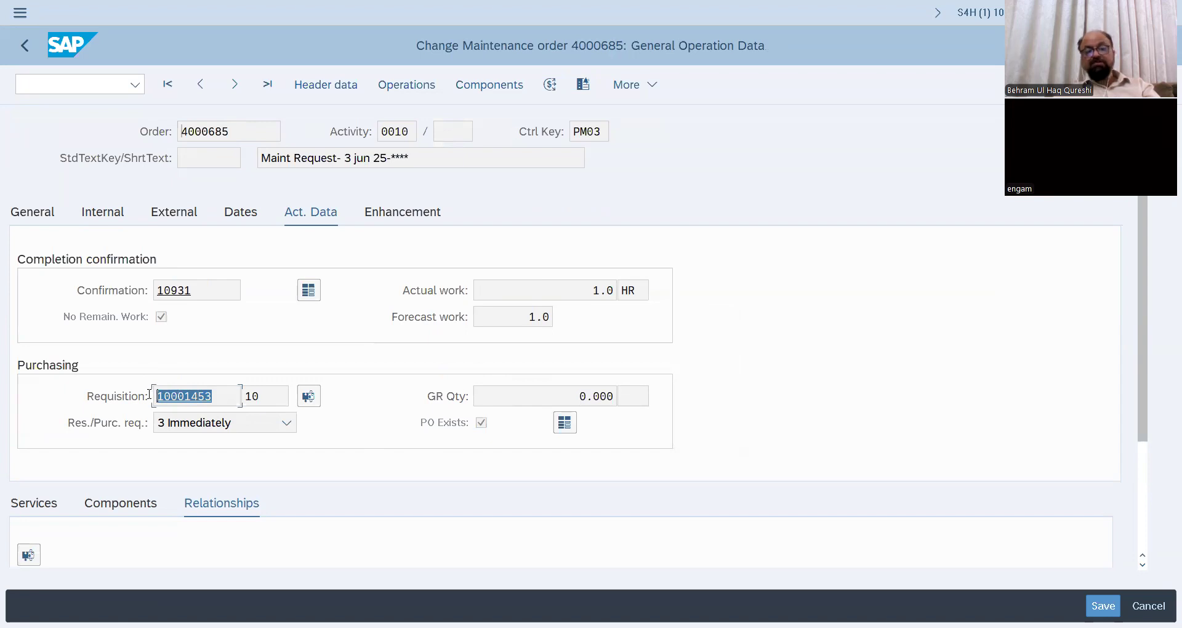
{"action": "left_click", "coordinate": [312, 397]}
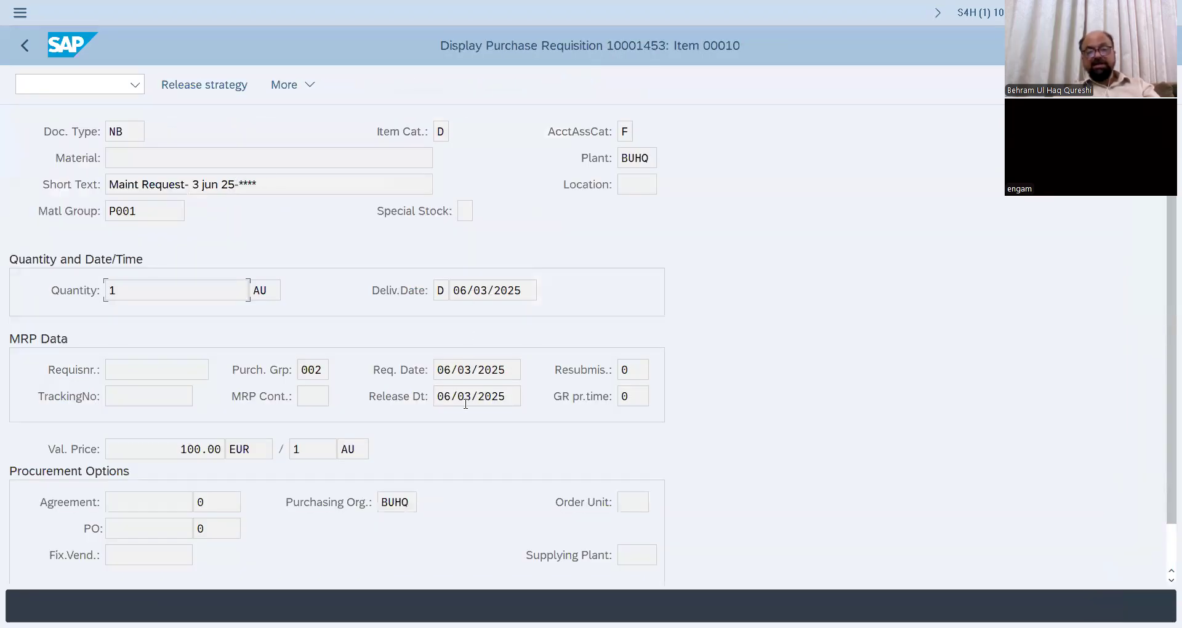
{"action": "scroll", "coordinate": [513, 434], "scroll_direction": "down", "scroll_amount": 1}
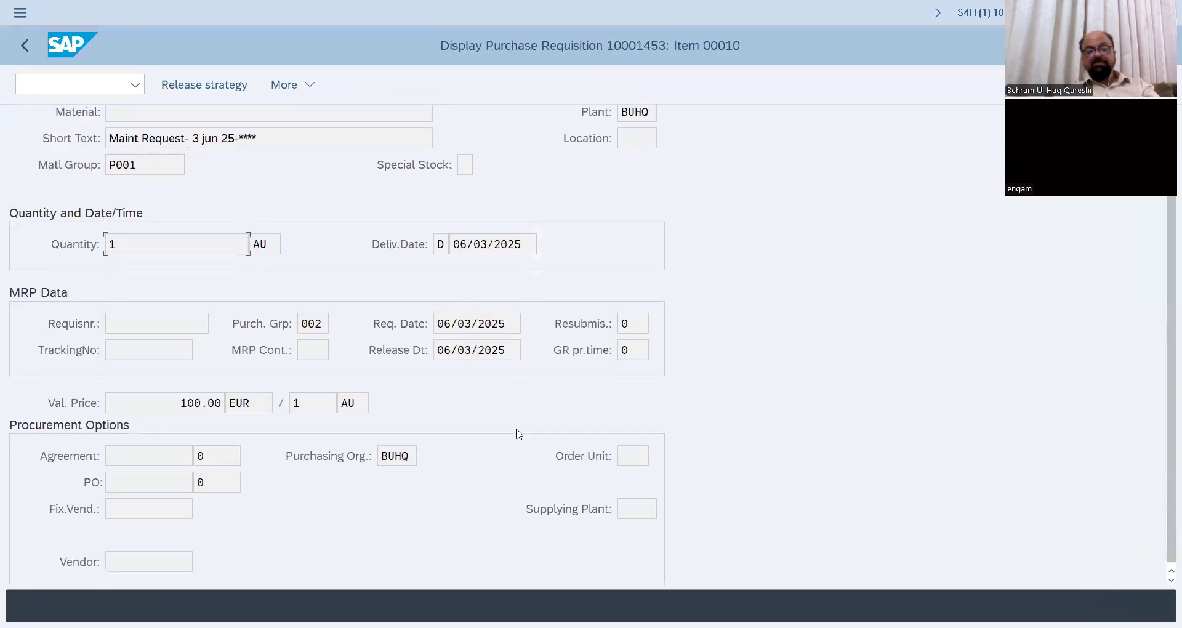
{"action": "scroll", "coordinate": [441, 344], "scroll_direction": "up", "scroll_amount": 1}
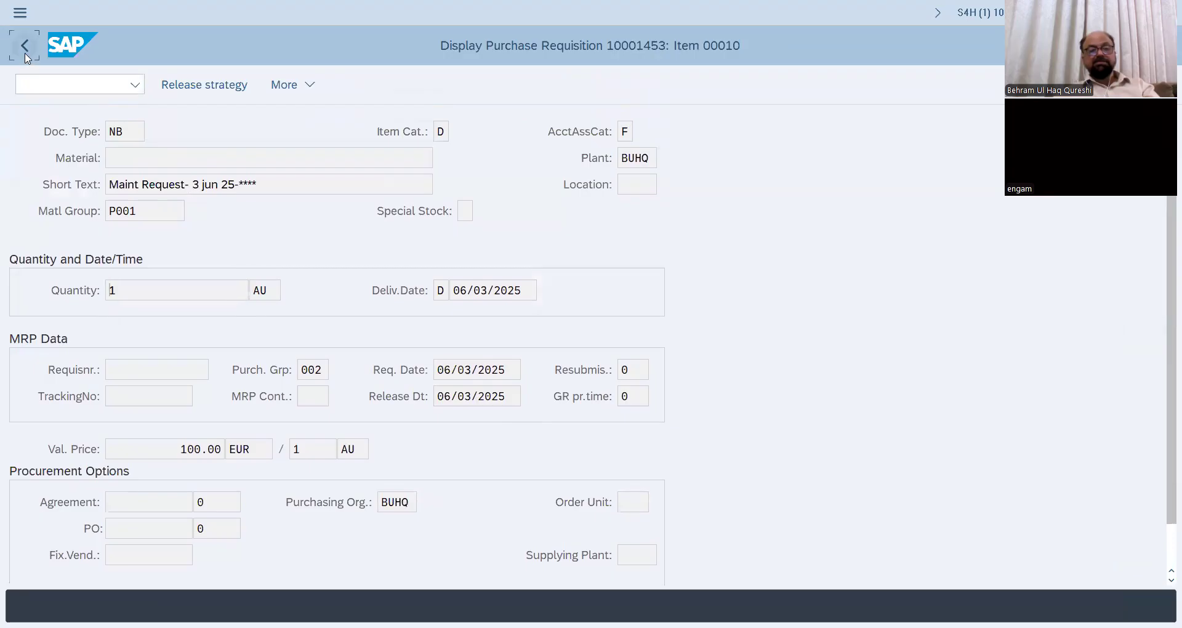
{"action": "key", "text": "F3"}
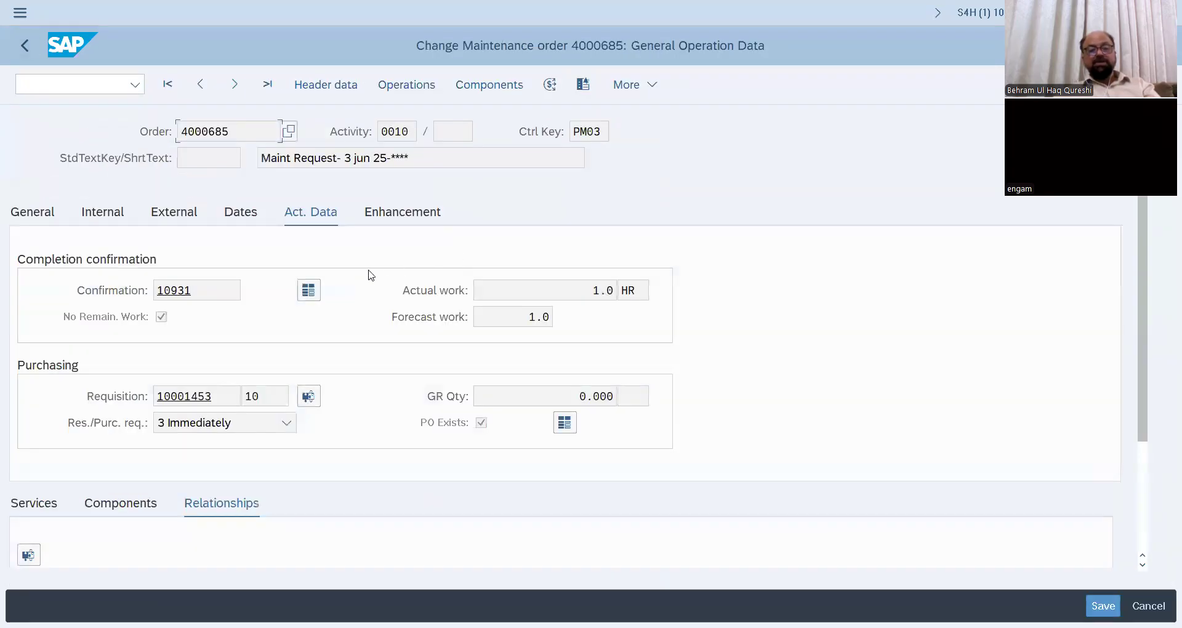
Step: Return to the order's header and review its object list, additional data and location data
{"action": "left_click", "coordinate": [33, 54]}
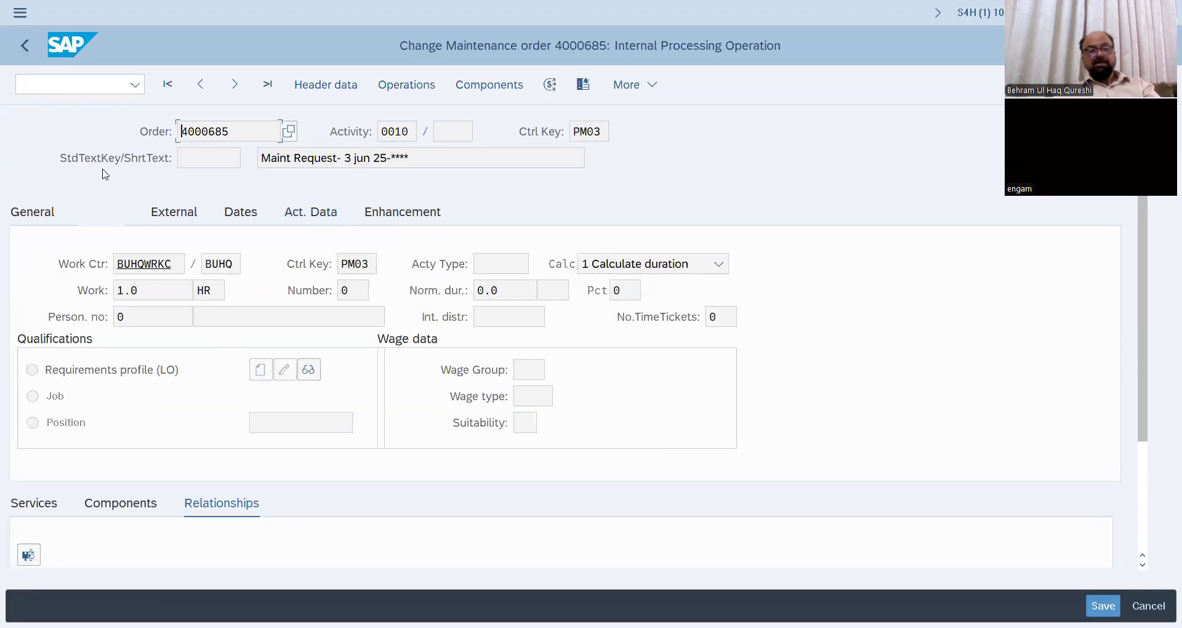
{"action": "left_click", "coordinate": [335, 93]}
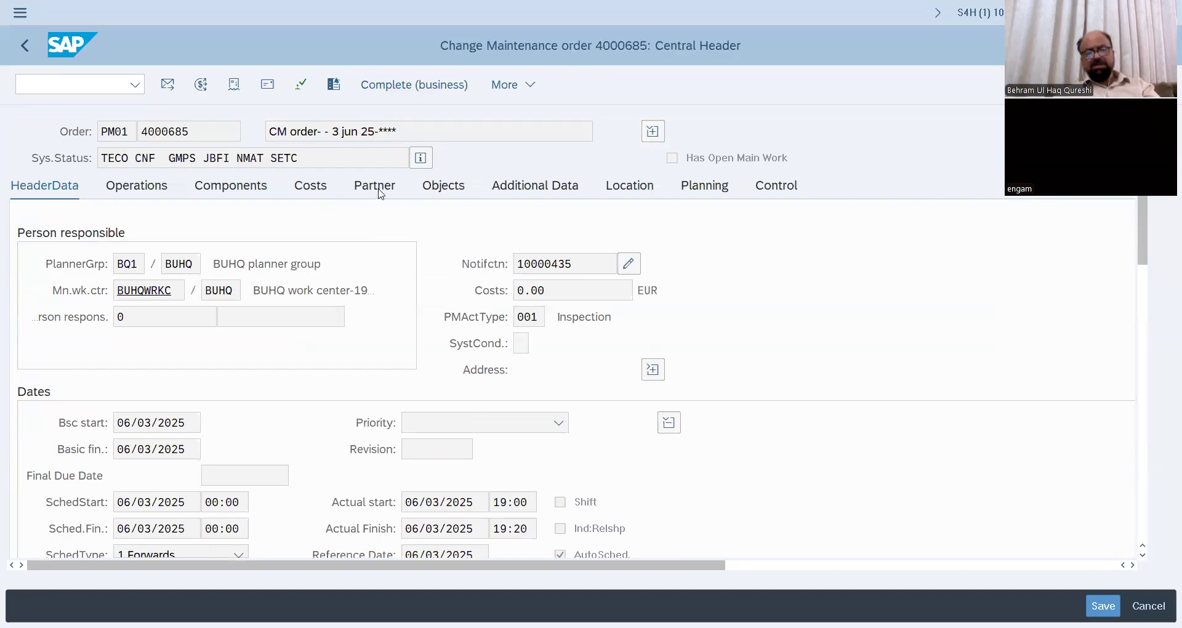
{"action": "left_click", "coordinate": [382, 192]}
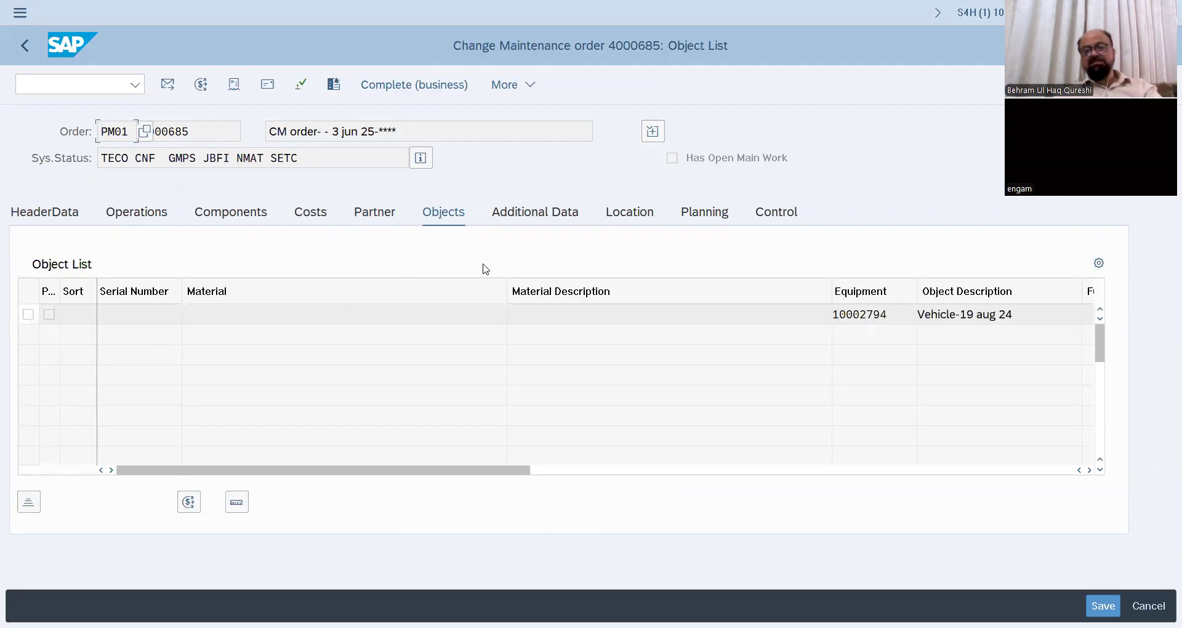
{"action": "left_click", "coordinate": [528, 217]}
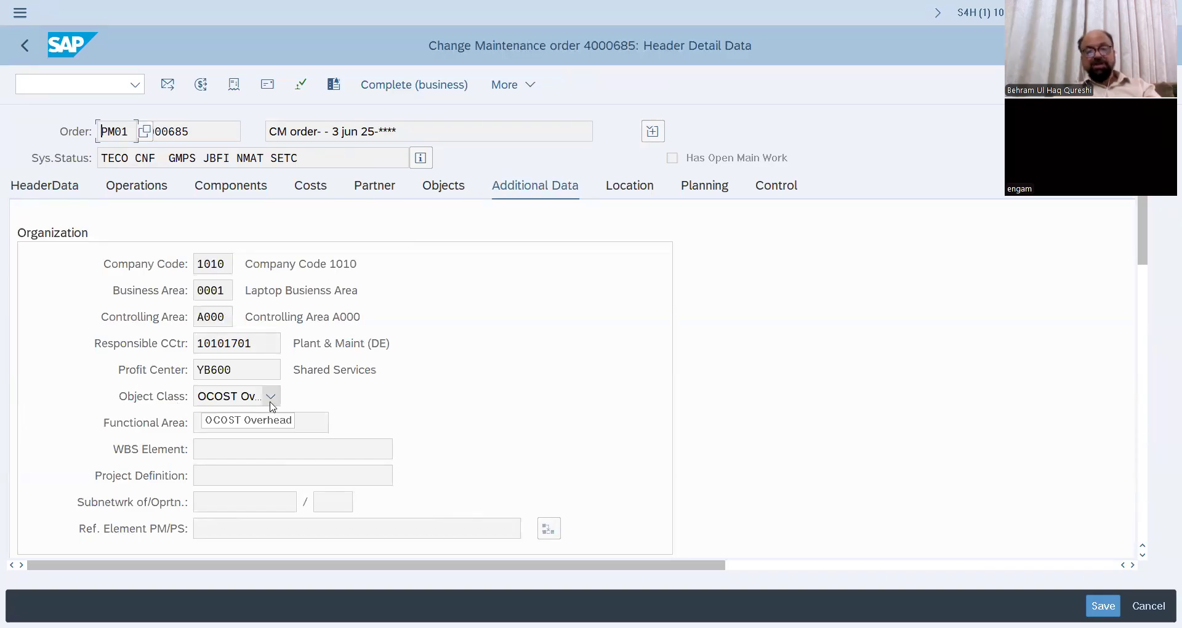
{"action": "left_click", "coordinate": [631, 191]}
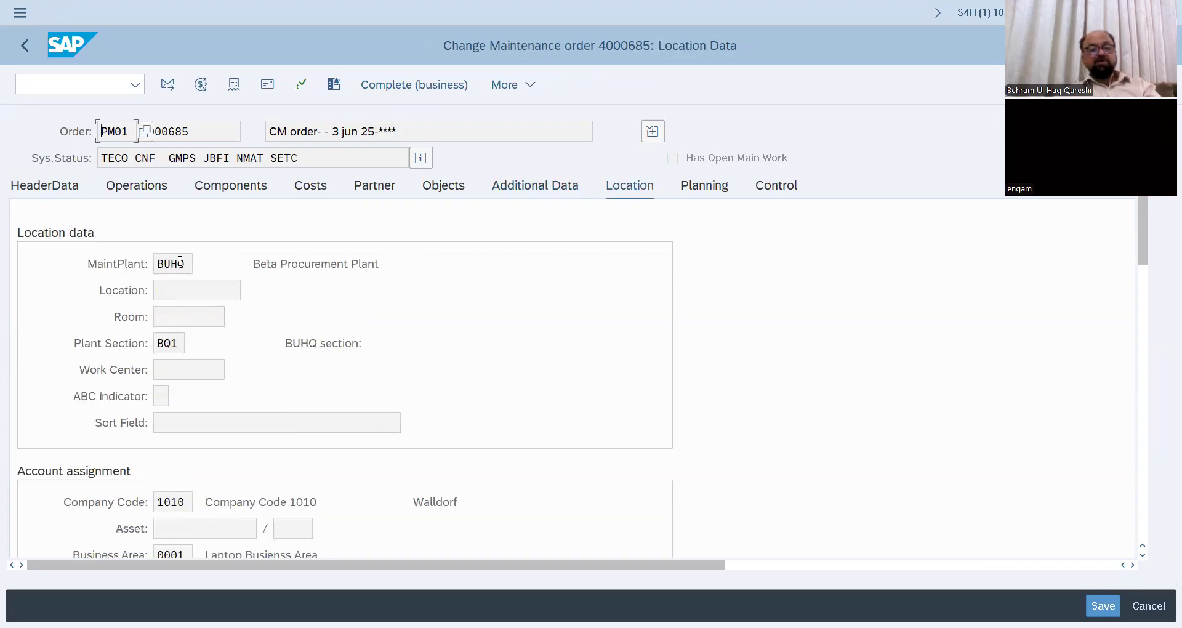
{"action": "scroll", "coordinate": [176, 356], "scroll_direction": "down", "scroll_amount": 3}
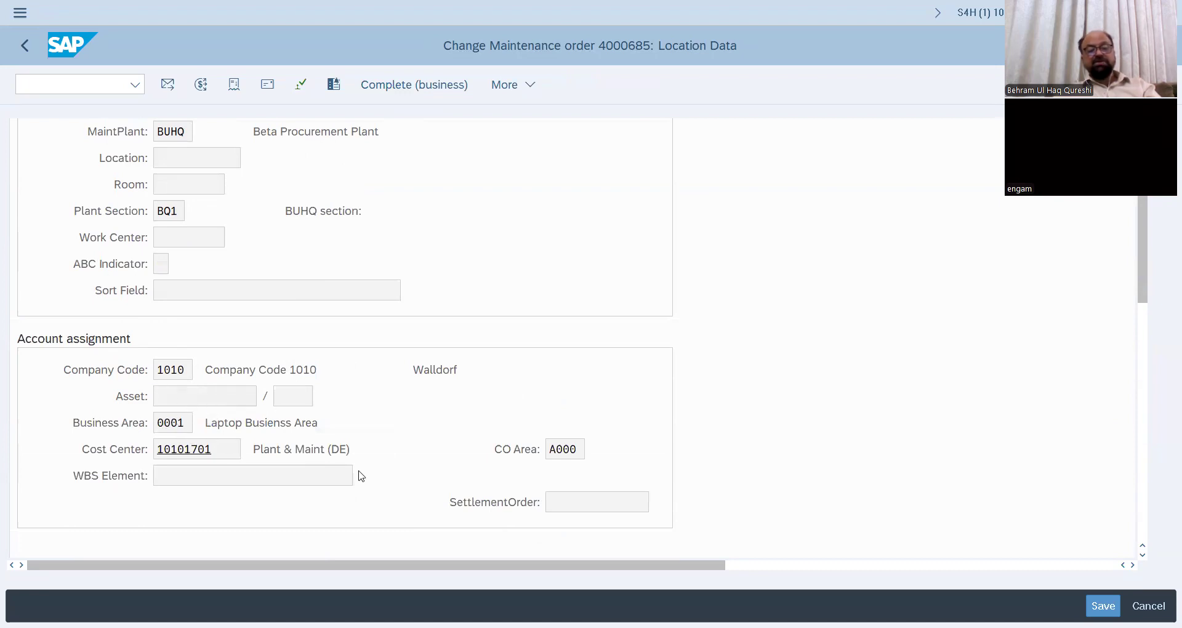
{"action": "scroll", "coordinate": [508, 440], "scroll_direction": "up", "scroll_amount": 3}
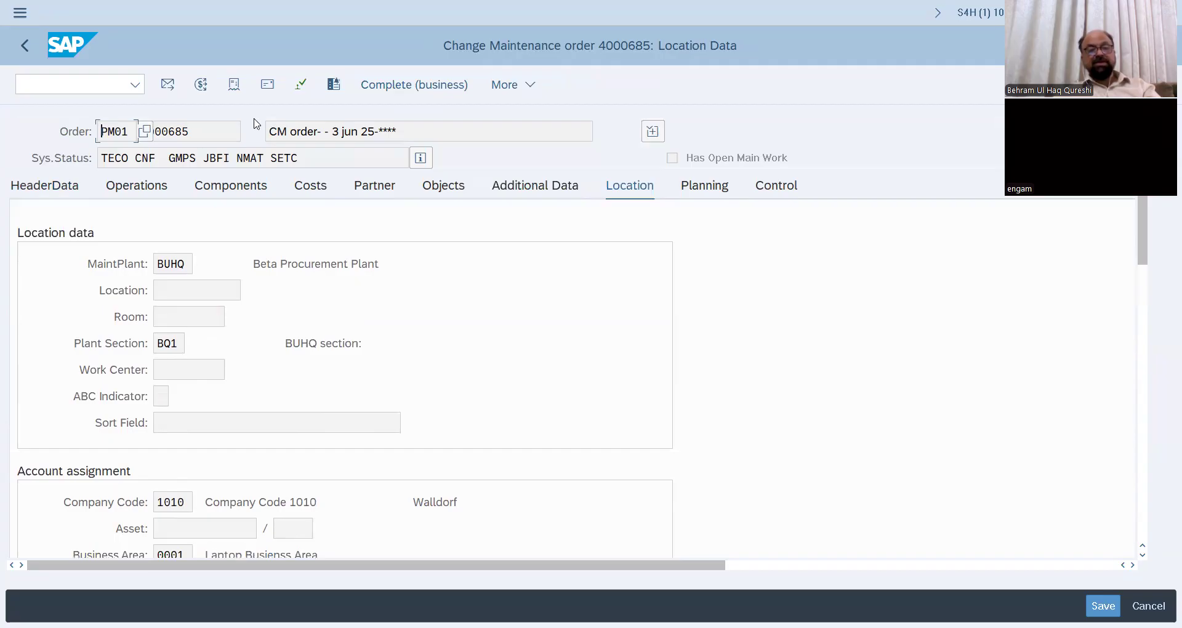
Step: View the order's maintenance object address form and exit it without entering an address
{"action": "left_click", "coordinate": [267, 86]}
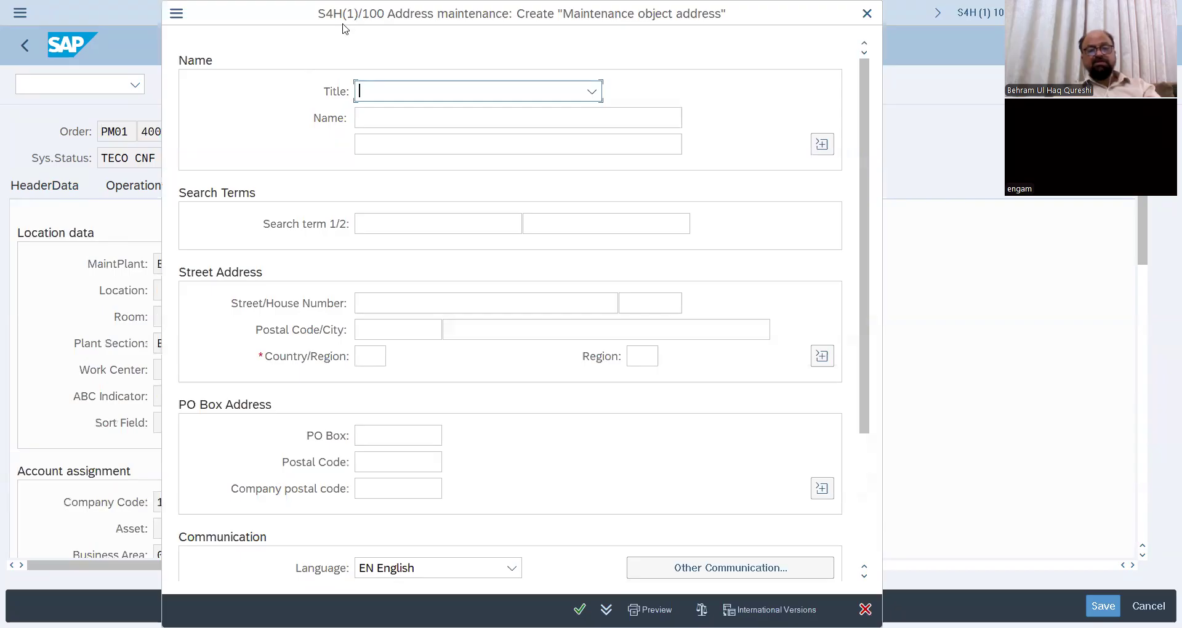
{"action": "left_click_drag", "start_coordinate": [343, 22], "coordinate": [228, 127]}
{"action": "left_click", "coordinate": [753, 117]}
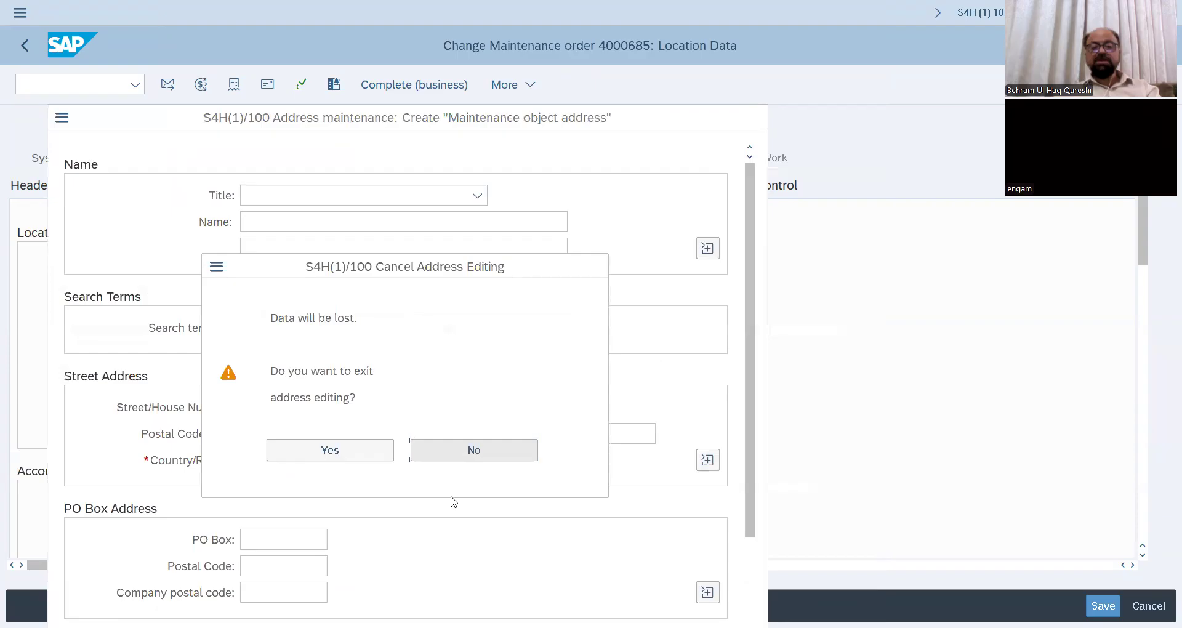
{"action": "left_click", "coordinate": [345, 458]}
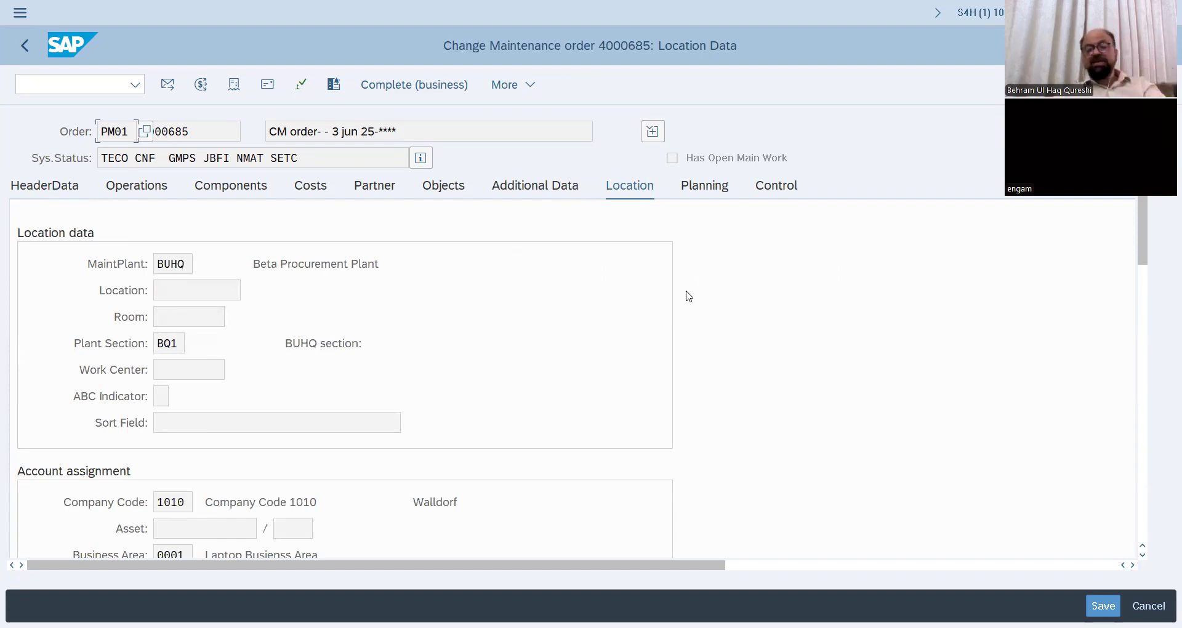
Step: Review the order's planning data, control data and settlement rule, and return to the order
{"action": "left_click", "coordinate": [718, 188]}
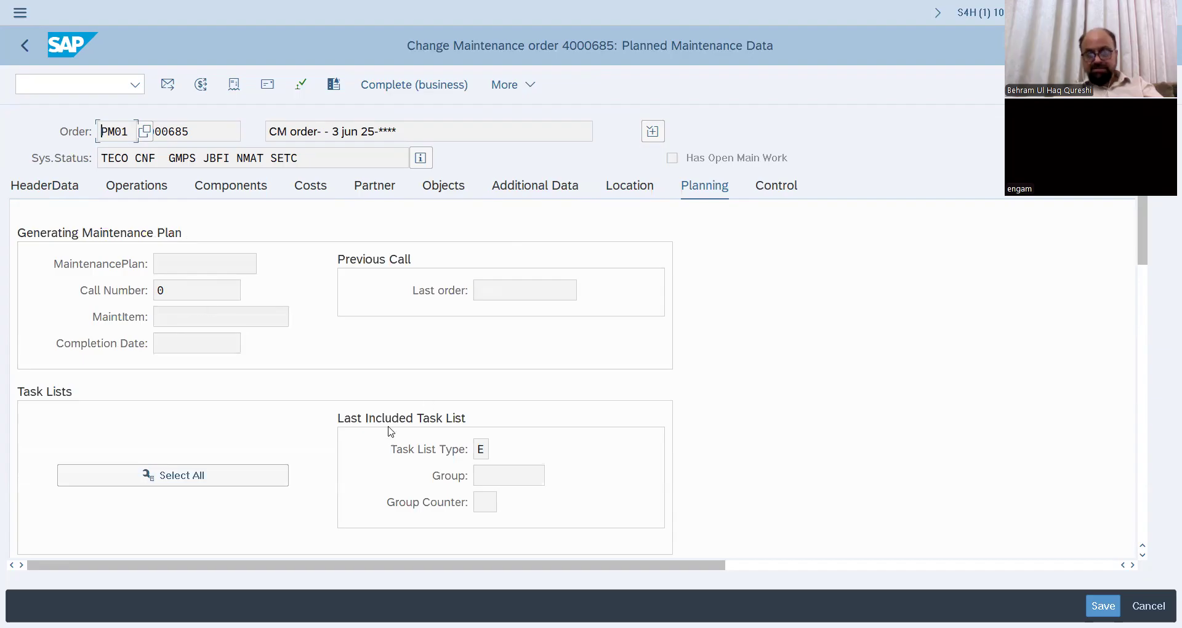
{"action": "left_click", "coordinate": [782, 187]}
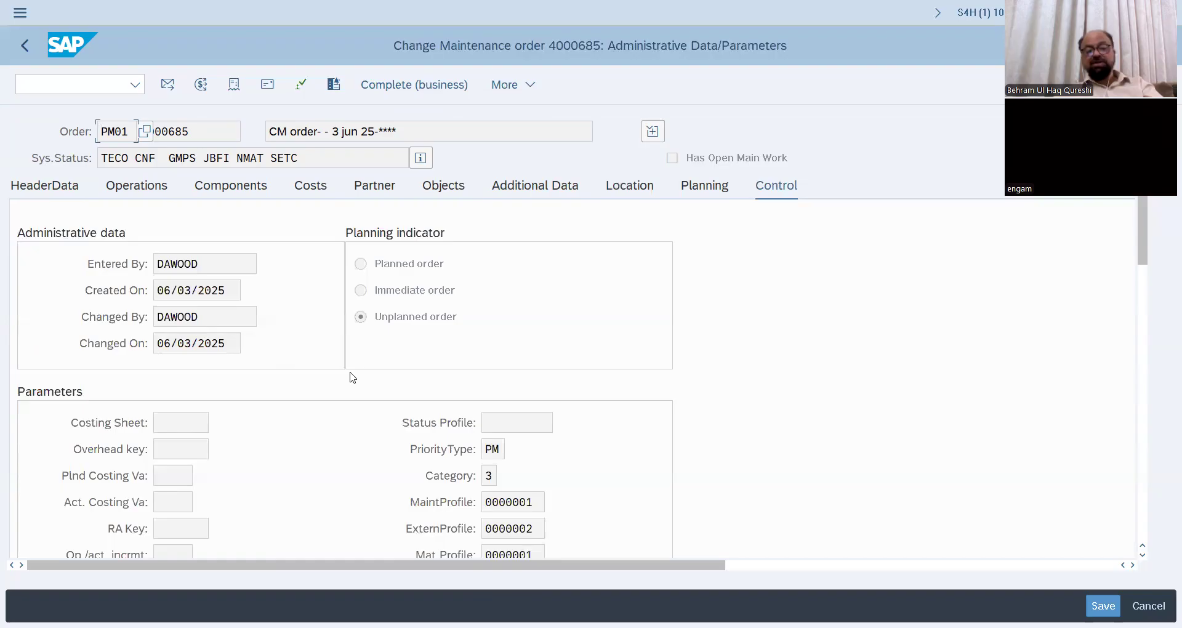
{"action": "scroll", "coordinate": [508, 458], "scroll_direction": "down", "scroll_amount": 3}
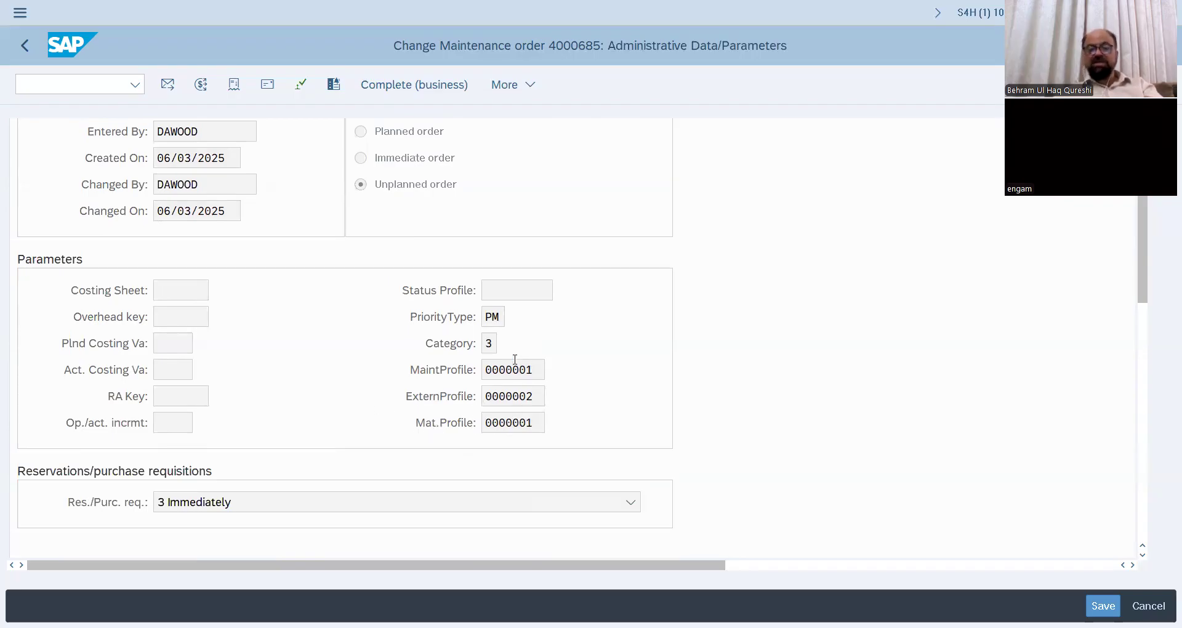
{"action": "scroll", "coordinate": [433, 312], "scroll_direction": "up", "scroll_amount": 3}
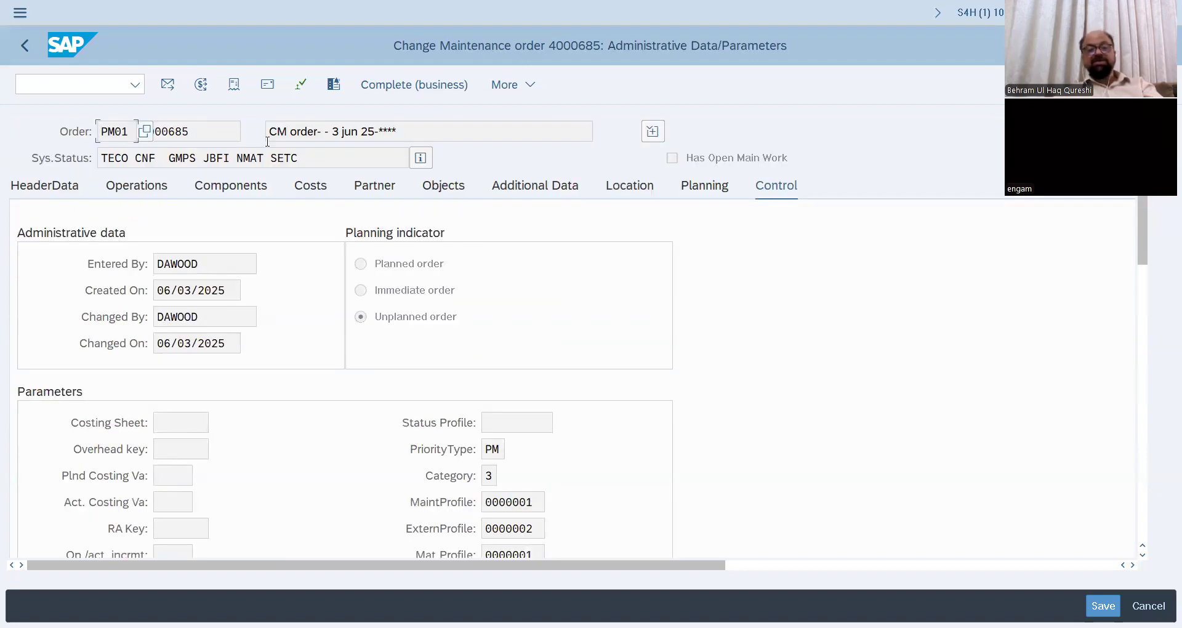
{"action": "left_click", "coordinate": [201, 84]}
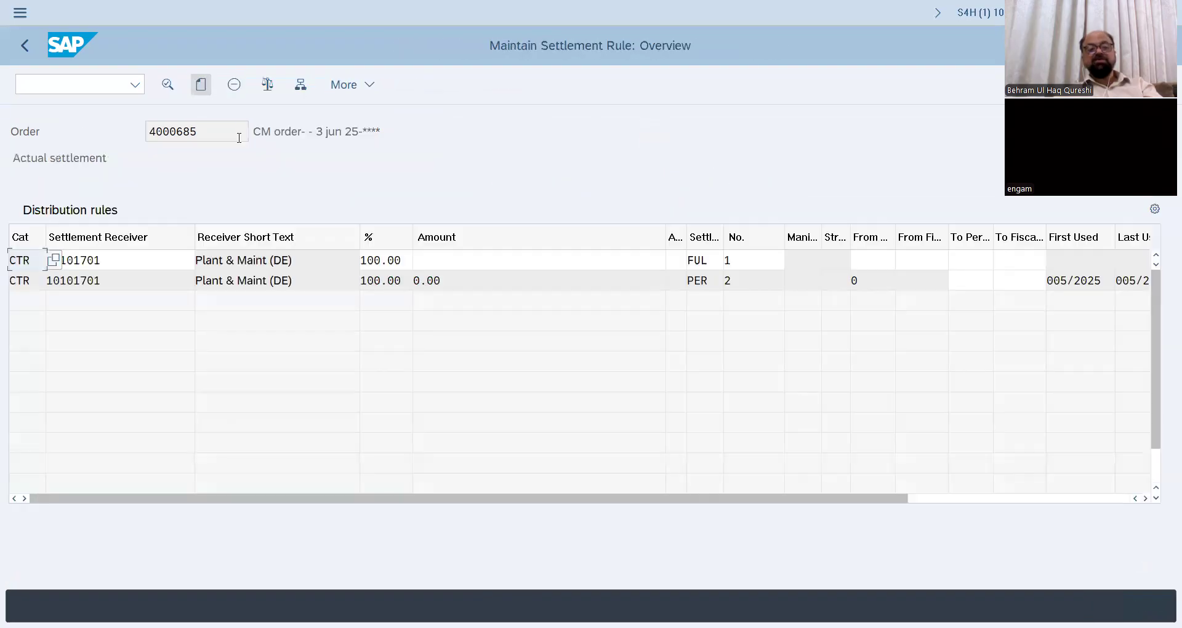
{"action": "left_click", "coordinate": [25, 46]}
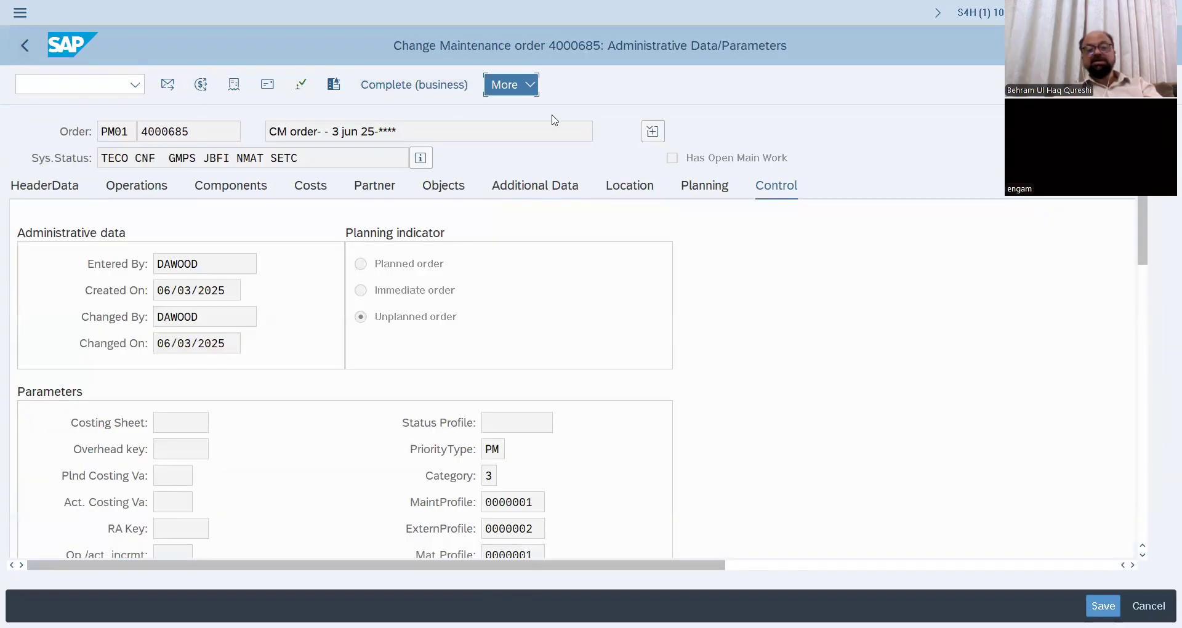
{"action": "mouse_move", "coordinate": [574, 118]}
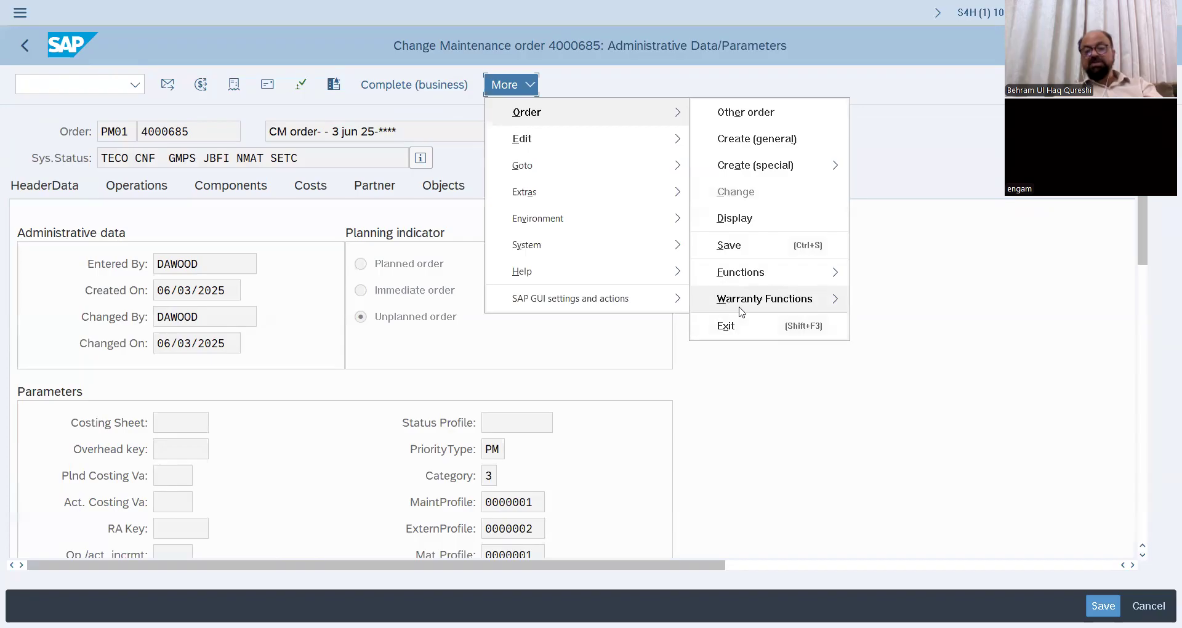
{"action": "mouse_move", "coordinate": [661, 146]}
{"action": "mouse_move", "coordinate": [711, 164]}
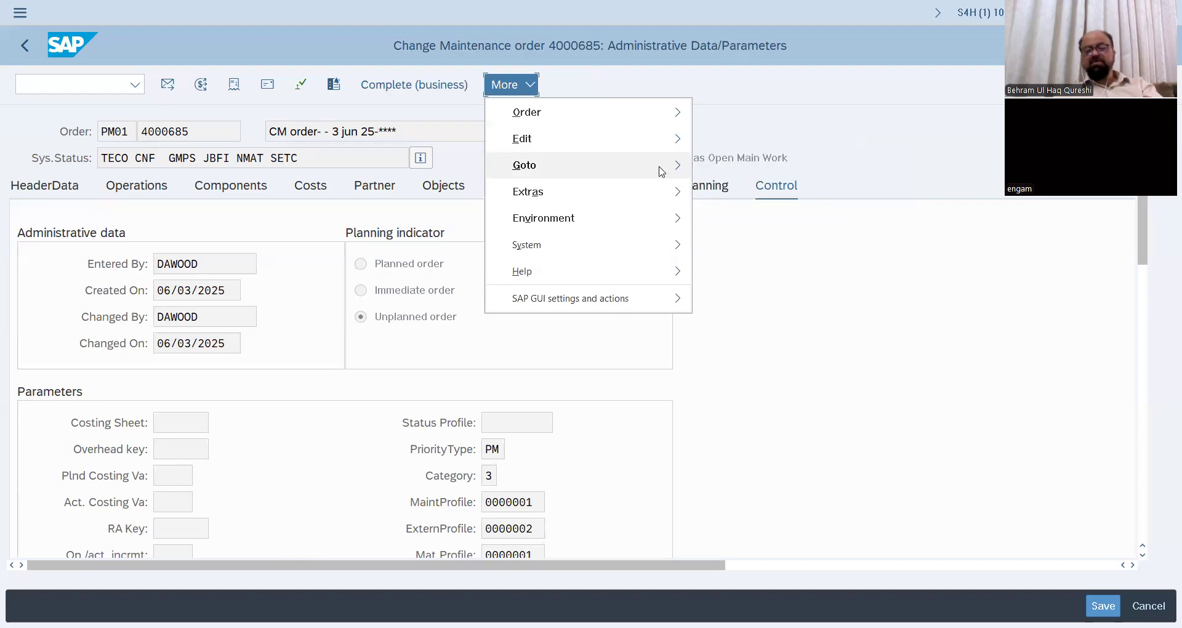
Step: Look over the order's assignment and graphic functions and call up its Gantt chart
{"action": "mouse_move", "coordinate": [661, 170]}
{"action": "mouse_move", "coordinate": [792, 168]}
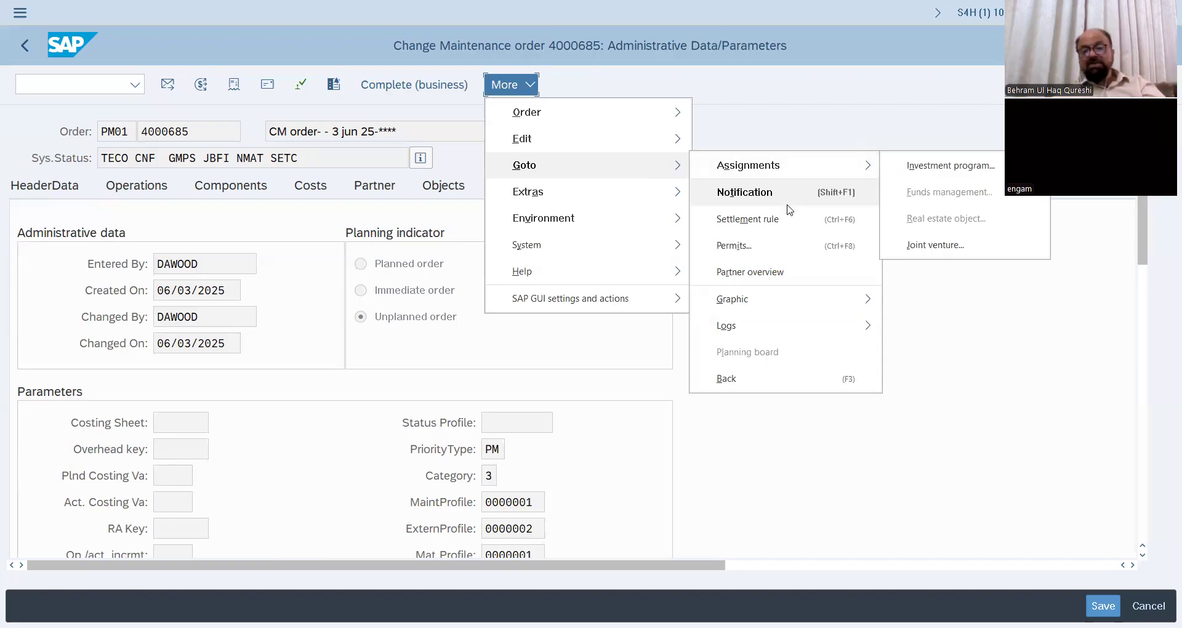
{"action": "mouse_move", "coordinate": [810, 299]}
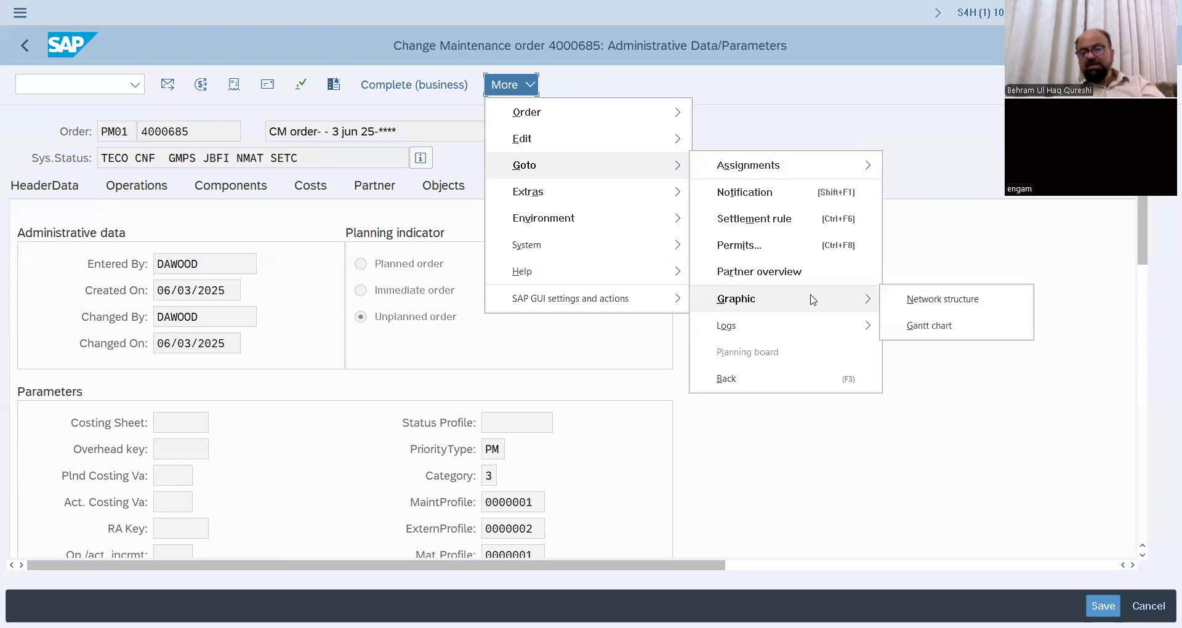
{"action": "left_click", "coordinate": [939, 327]}
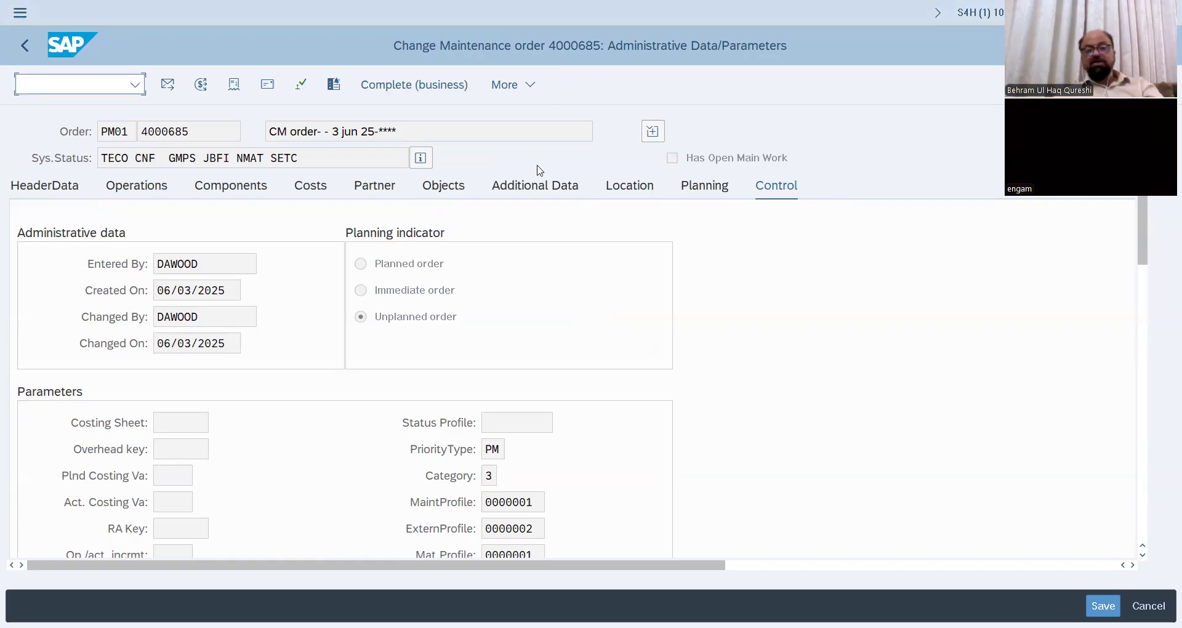
Step: Look over the order's reference object and suborder functions, and display the order's object
{"action": "left_click", "coordinate": [511, 84]}
{"action": "mouse_move", "coordinate": [541, 192]}
{"action": "mouse_move", "coordinate": [745, 193]}
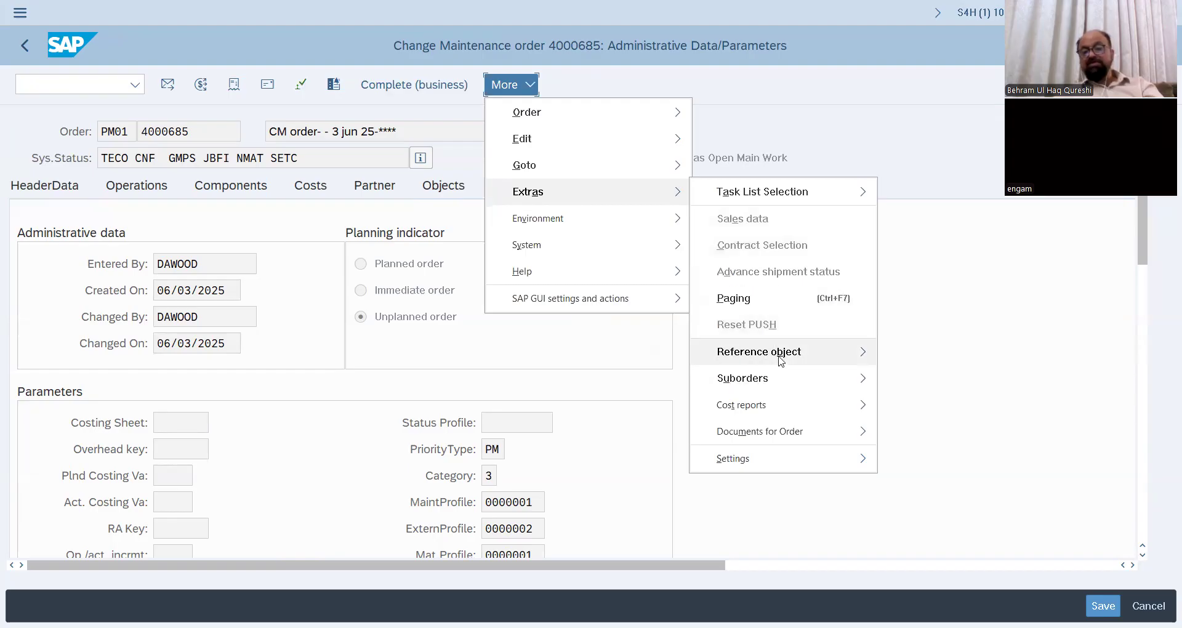
{"action": "mouse_move", "coordinate": [780, 356]}
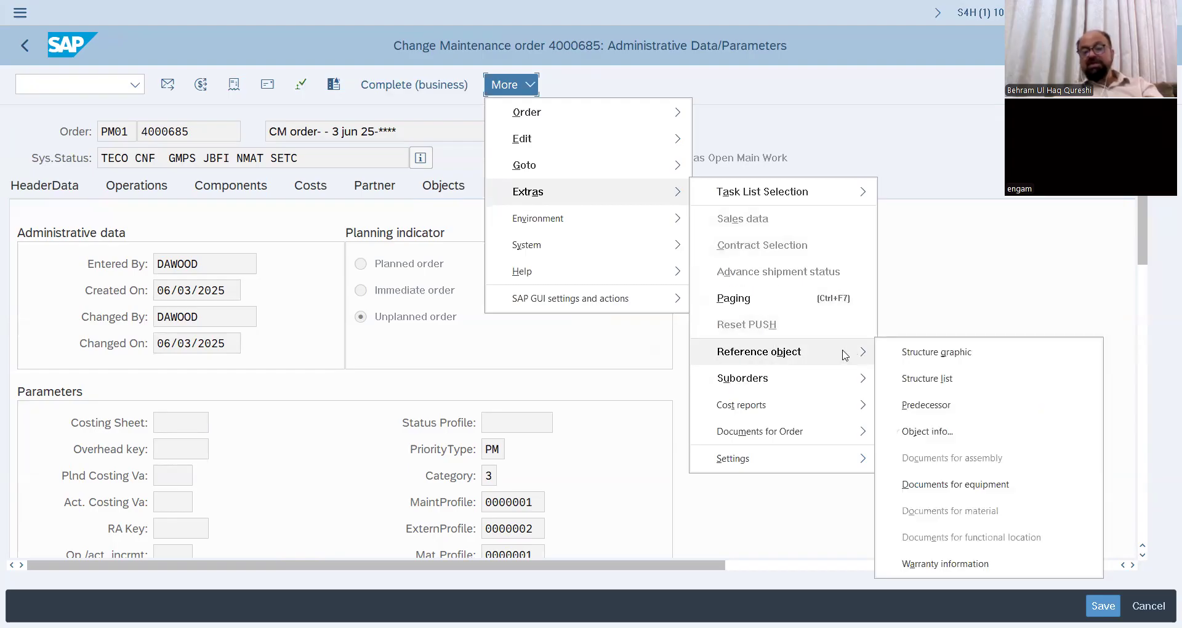
{"action": "mouse_move", "coordinate": [783, 384]}
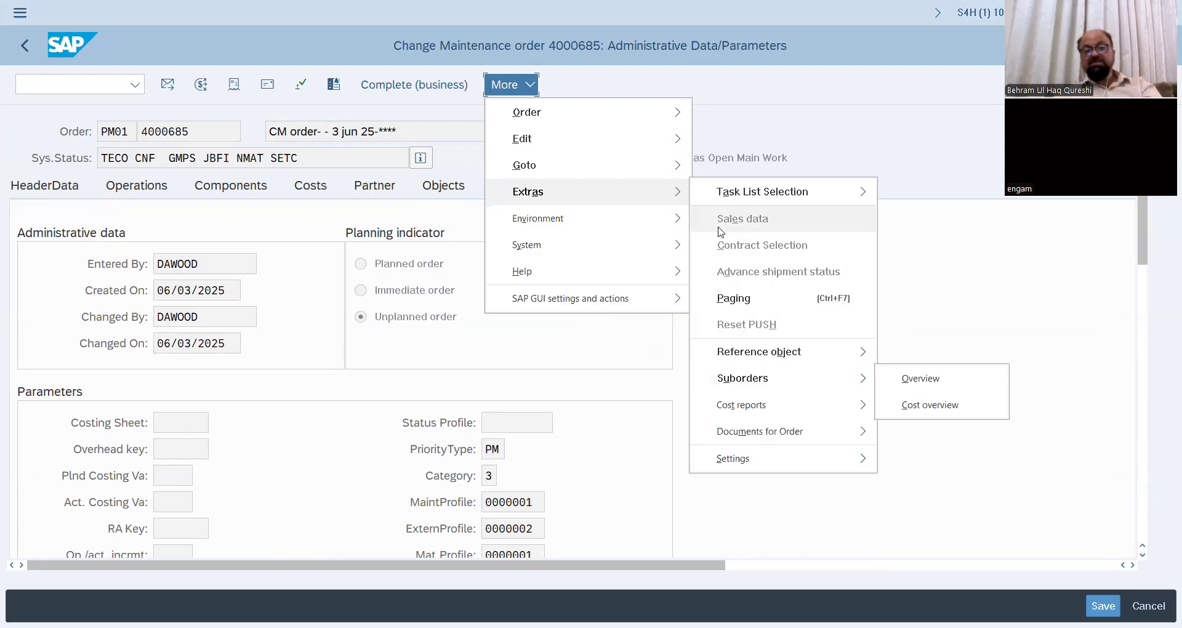
{"action": "mouse_move", "coordinate": [686, 216]}
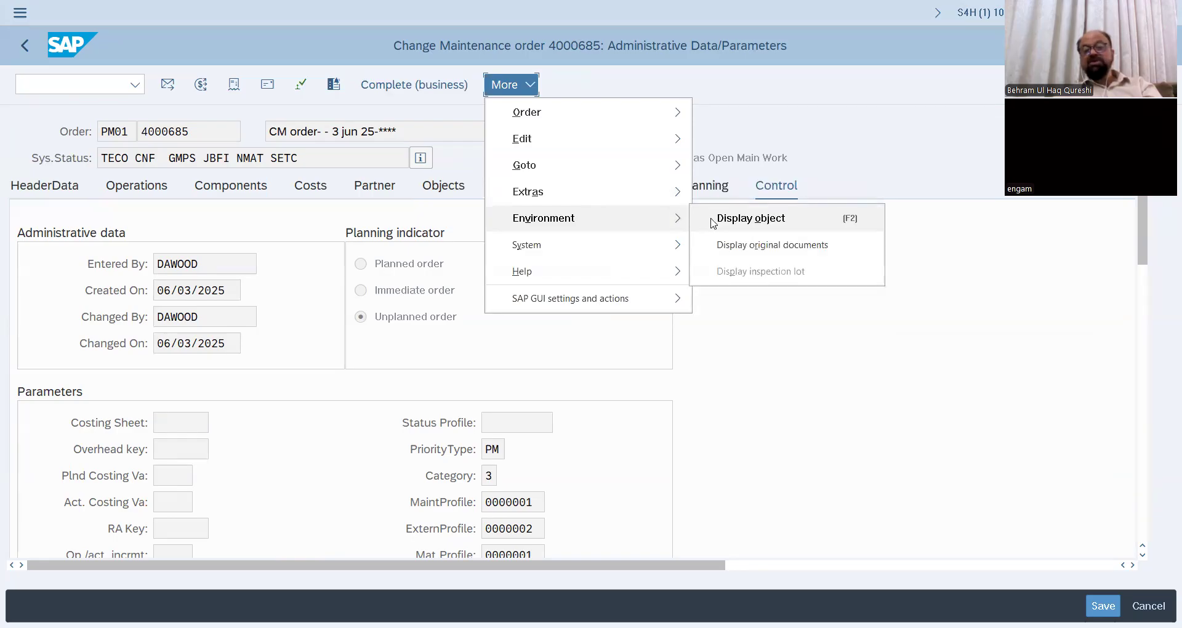
{"action": "left_click", "coordinate": [758, 222]}
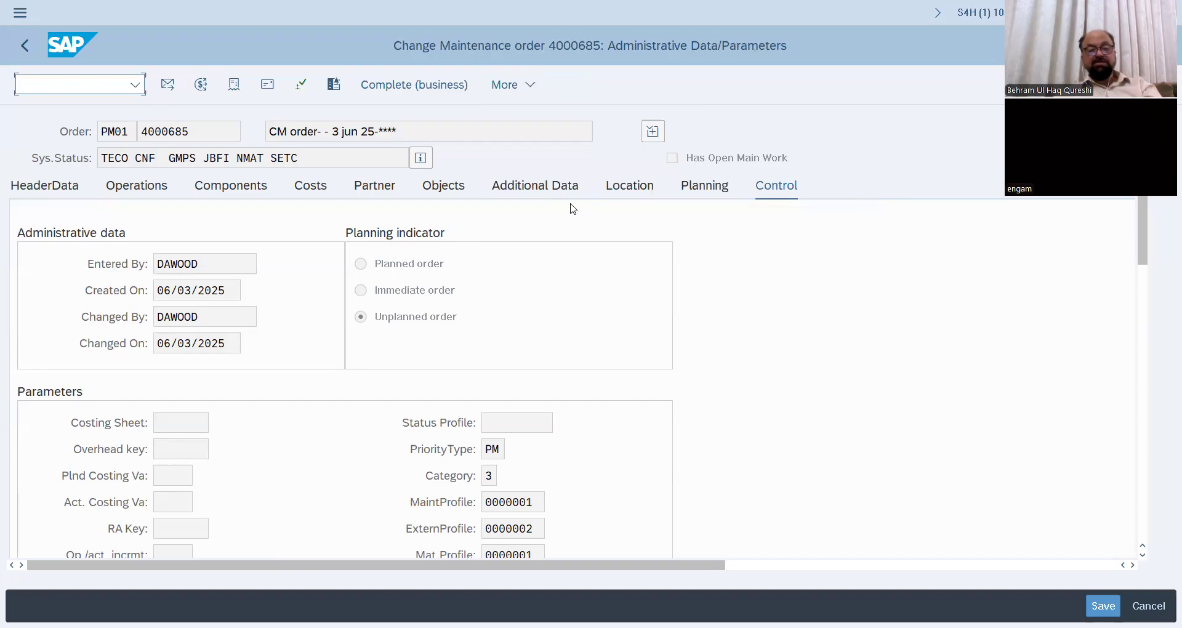
Step: Check the order for stored original documents and return to its control data
{"action": "left_click", "coordinate": [511, 85]}
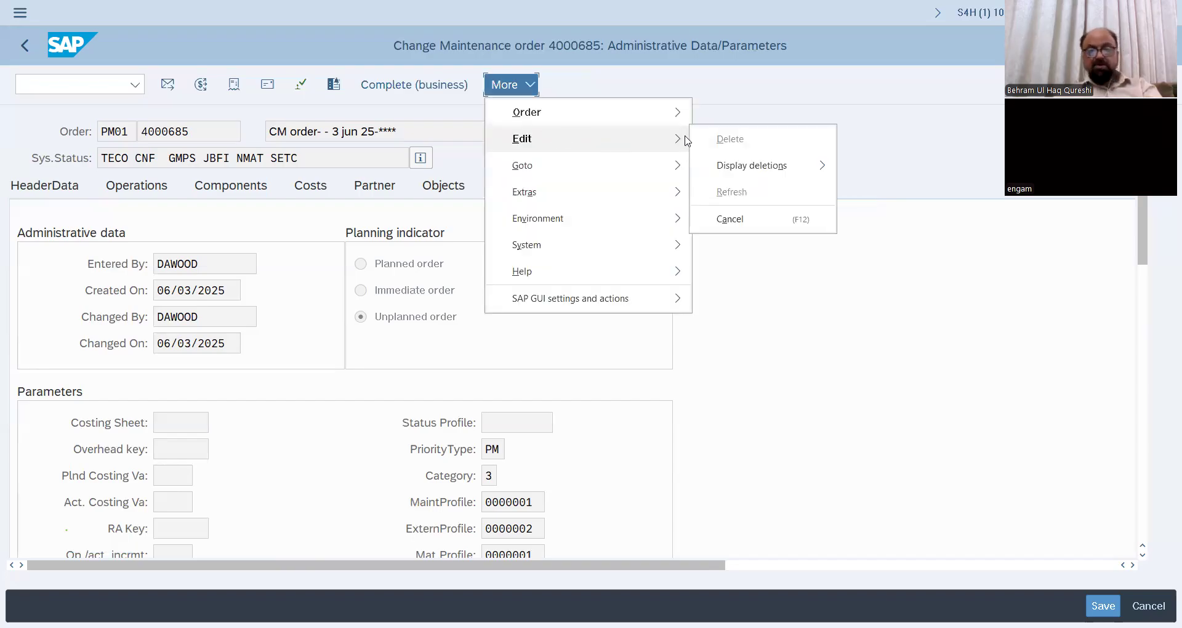
{"action": "mouse_move", "coordinate": [675, 215]}
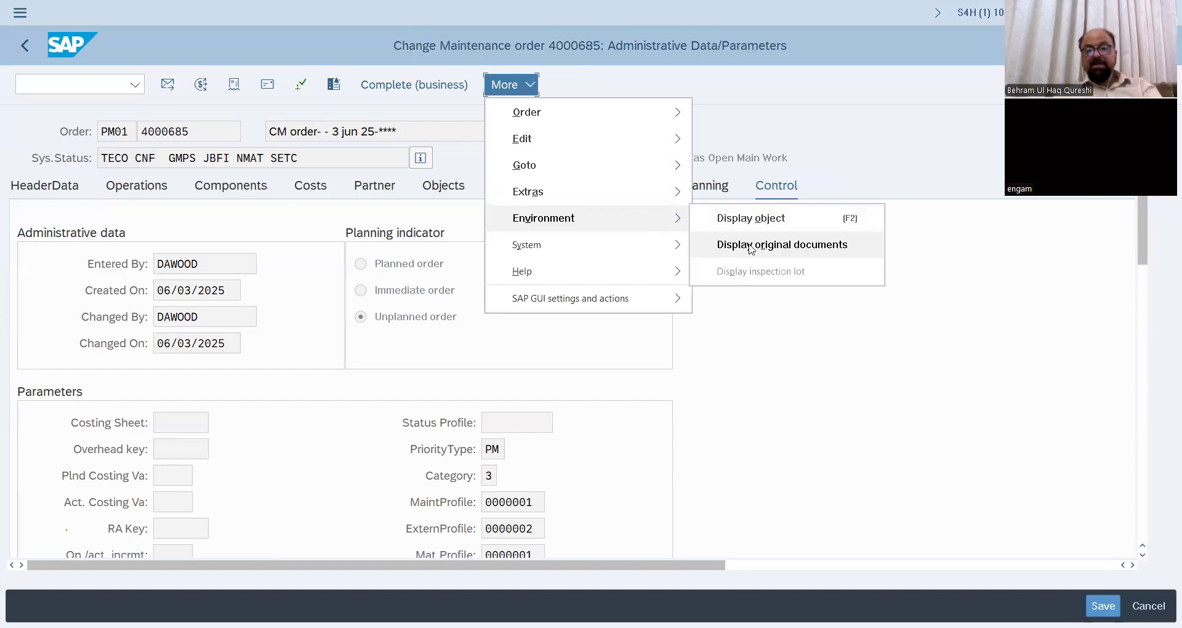
{"action": "left_click", "coordinate": [733, 247]}
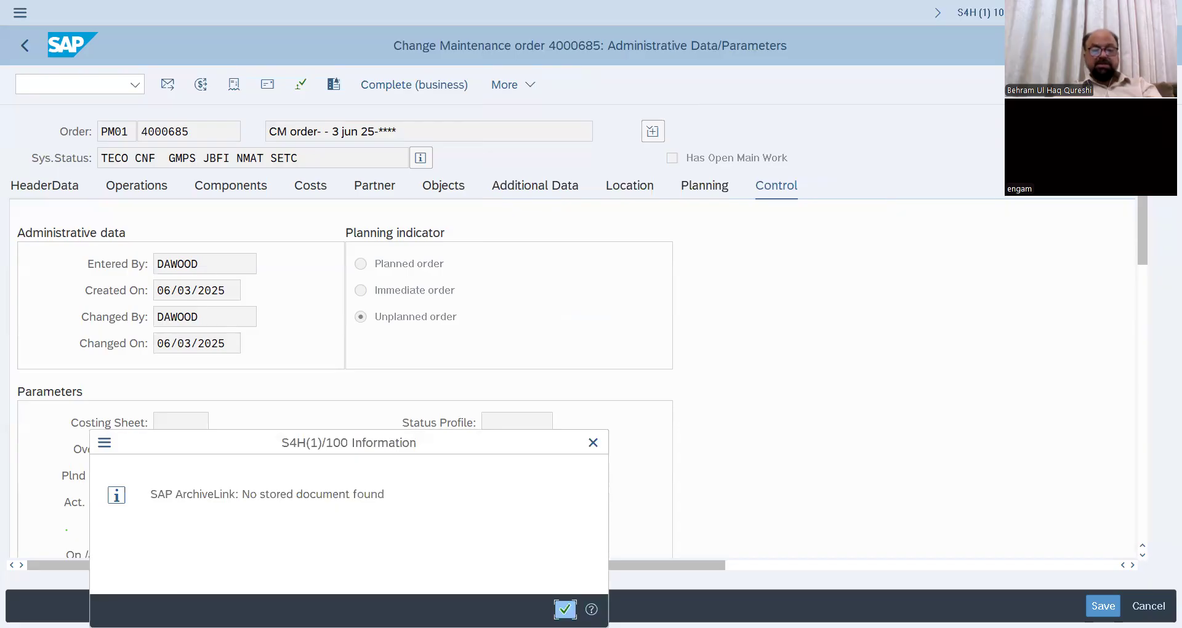
{"action": "left_click", "coordinate": [565, 610]}
Step: Return to the order's header data and open the equipment assigned as its reference object
{"action": "left_click", "coordinate": [59, 193]}
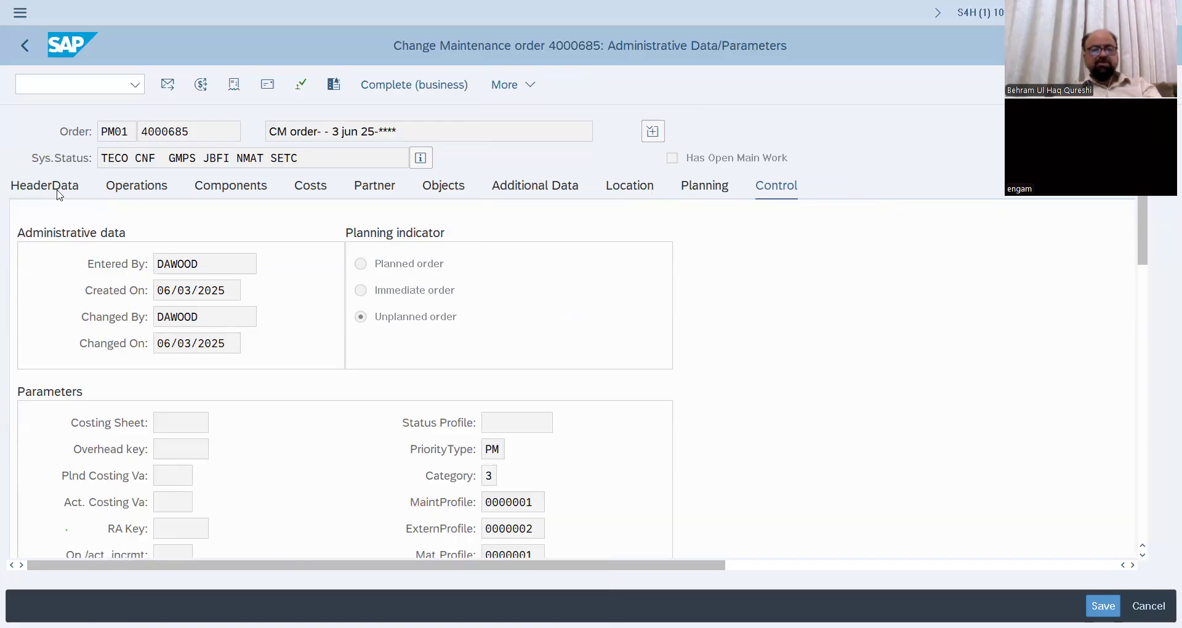
{"action": "double_click", "coordinate": [168, 397]}
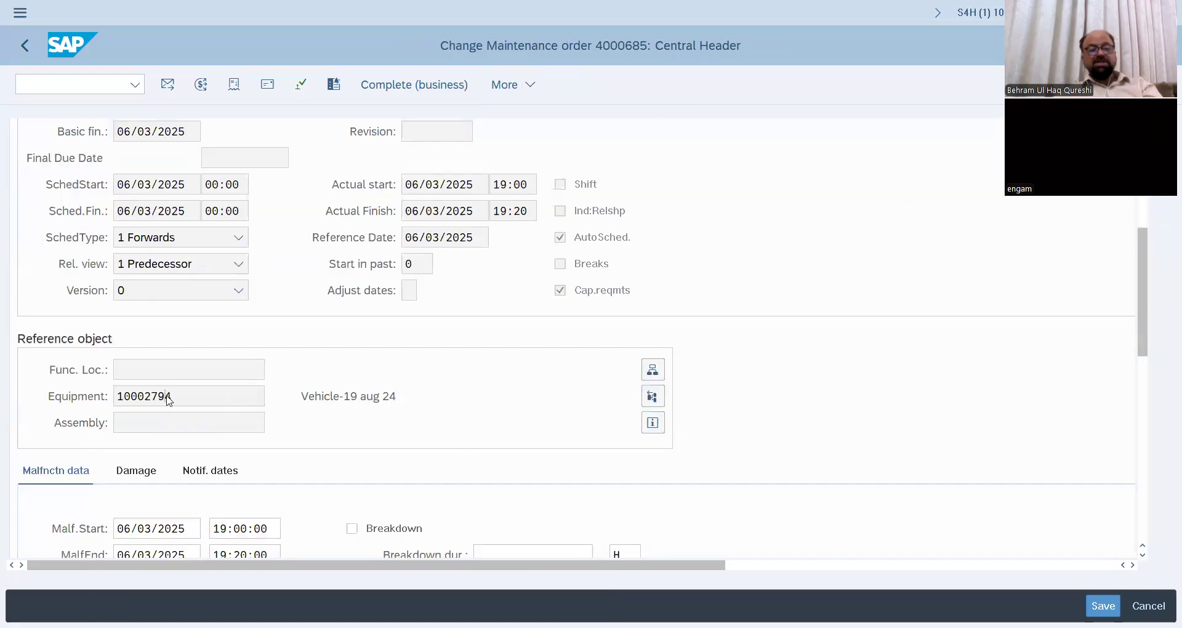